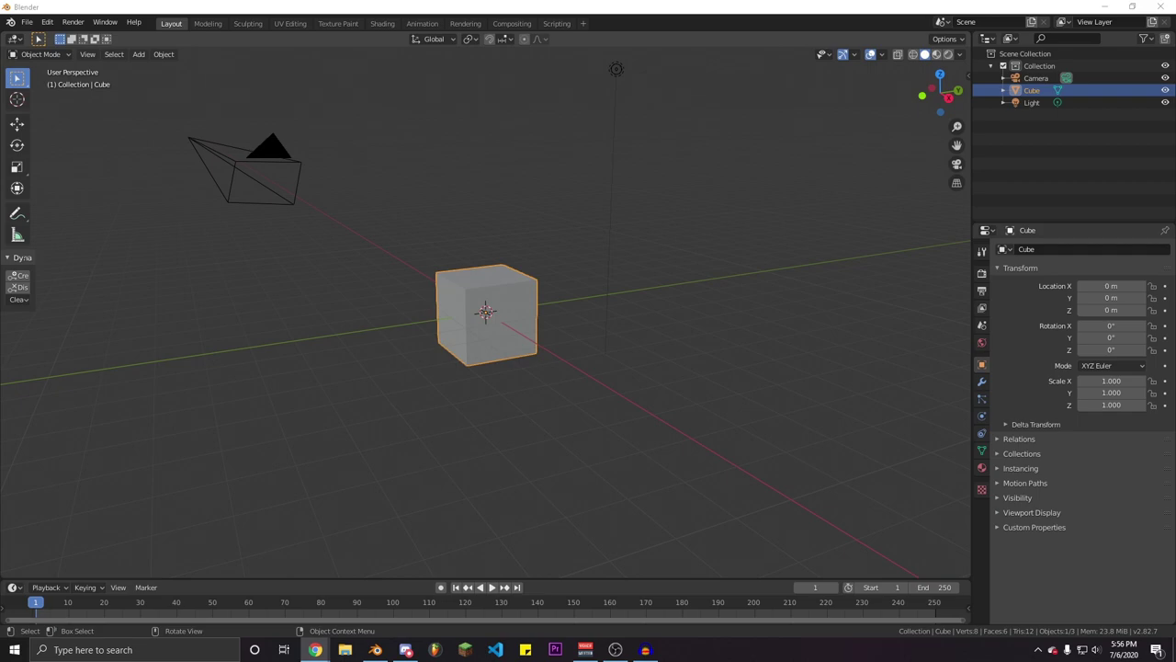
middle_click_drag(497, 232, 465, 242)
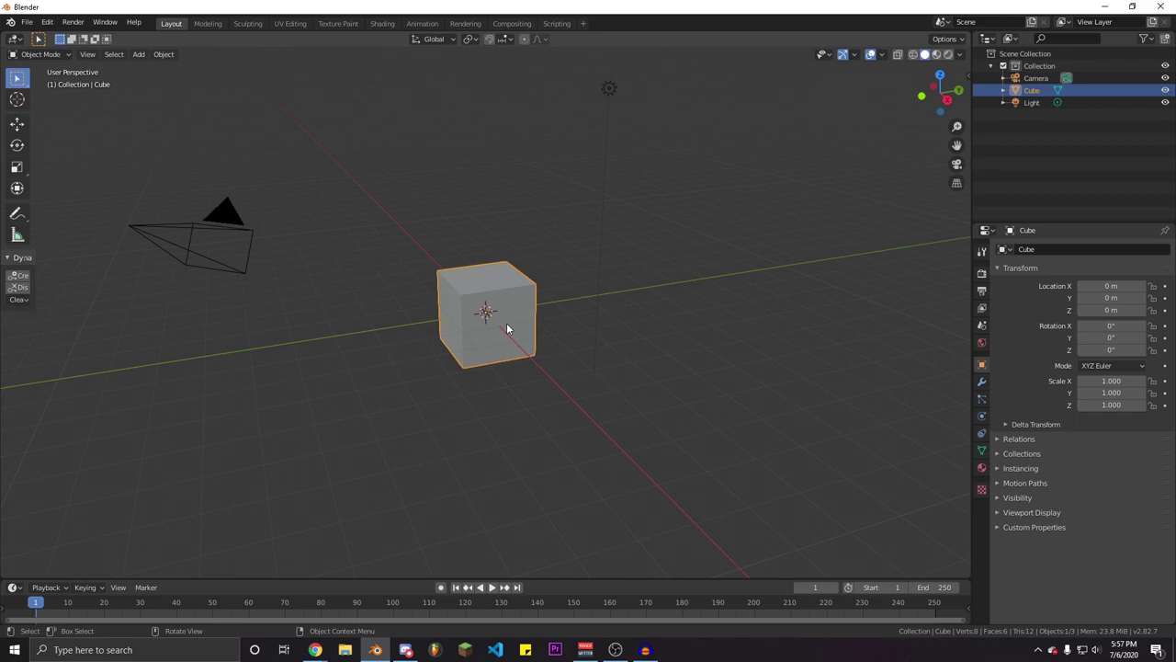
middle_click_drag(455, 338, 488, 339)
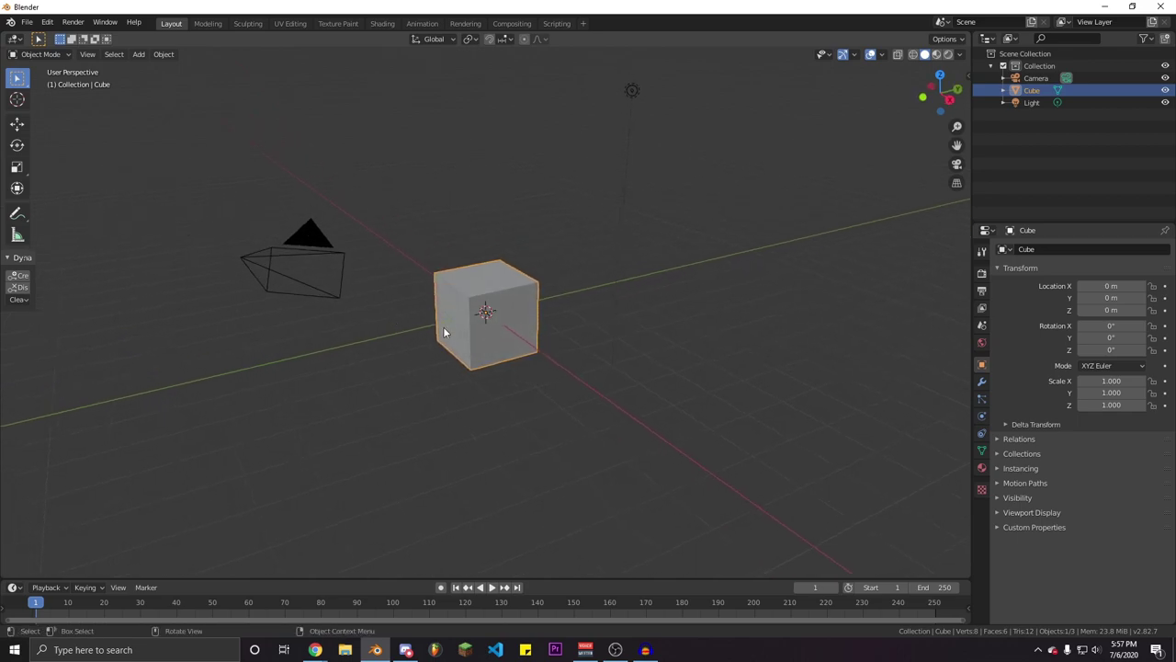
middle_click_drag(444, 332, 425, 317)
left_click(378, 290)
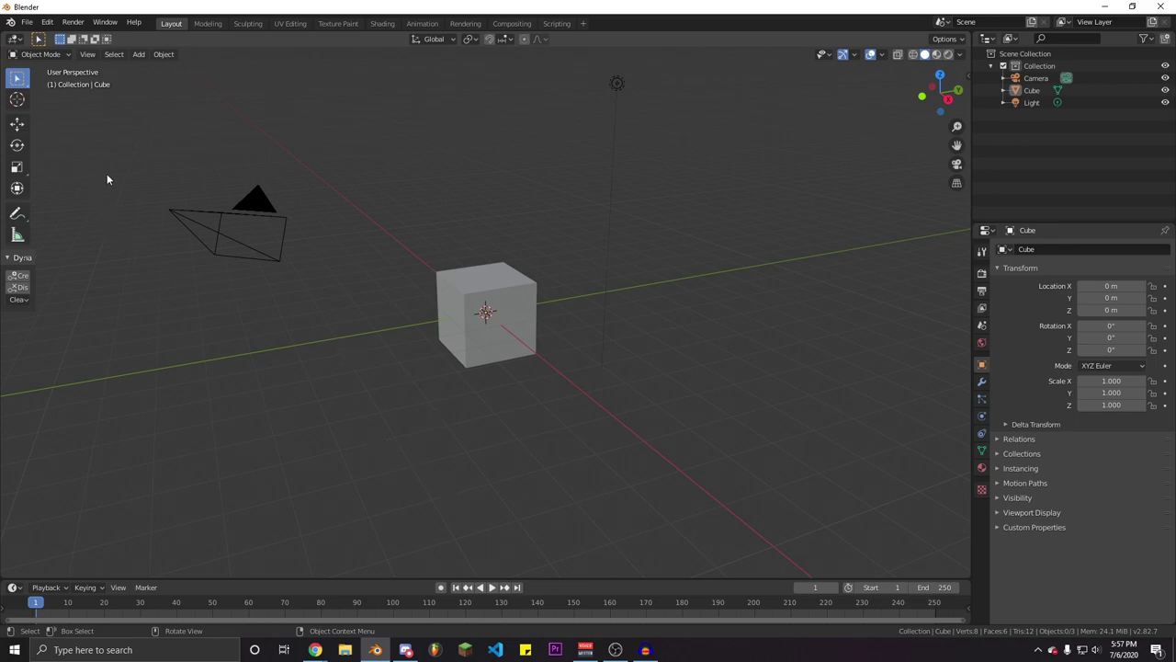
Open the add-on preferences and move their window towards the middle of the viewport
left_click(47, 23)
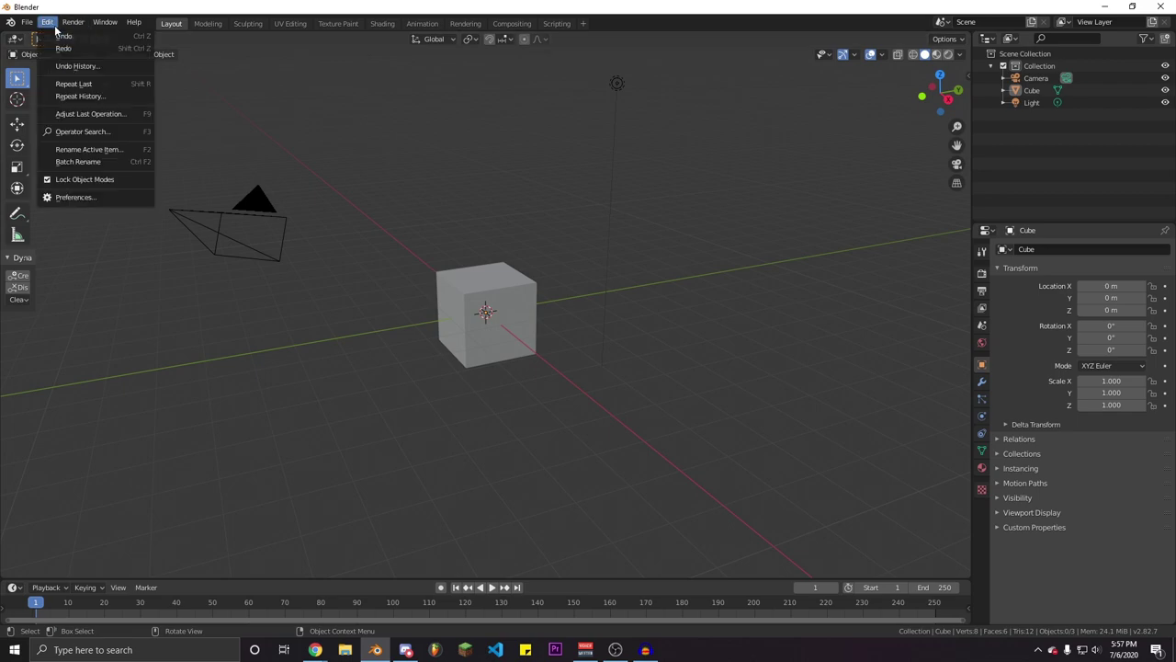
left_click(121, 197)
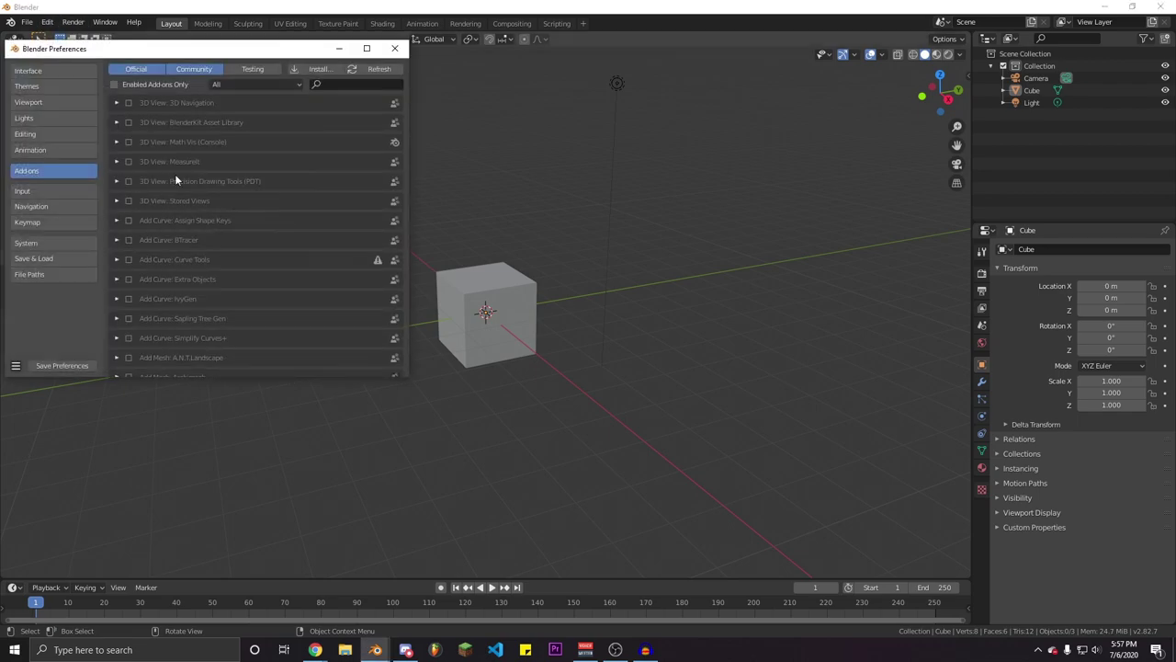
left_click_drag(240, 48, 460, 92)
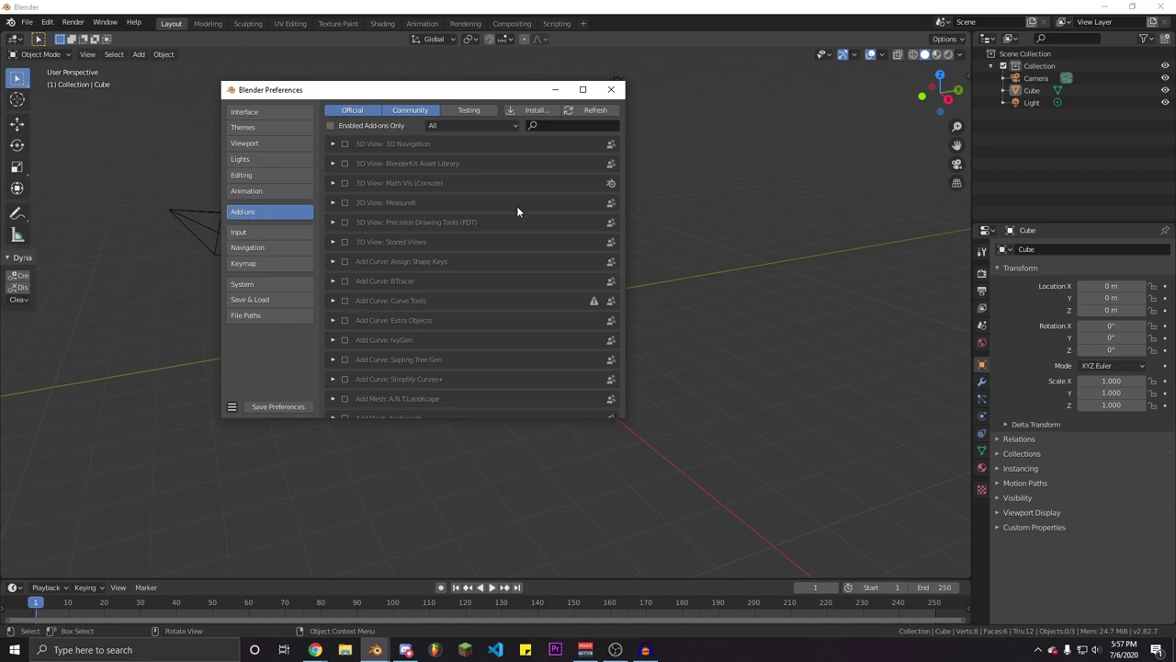
left_click(534, 110)
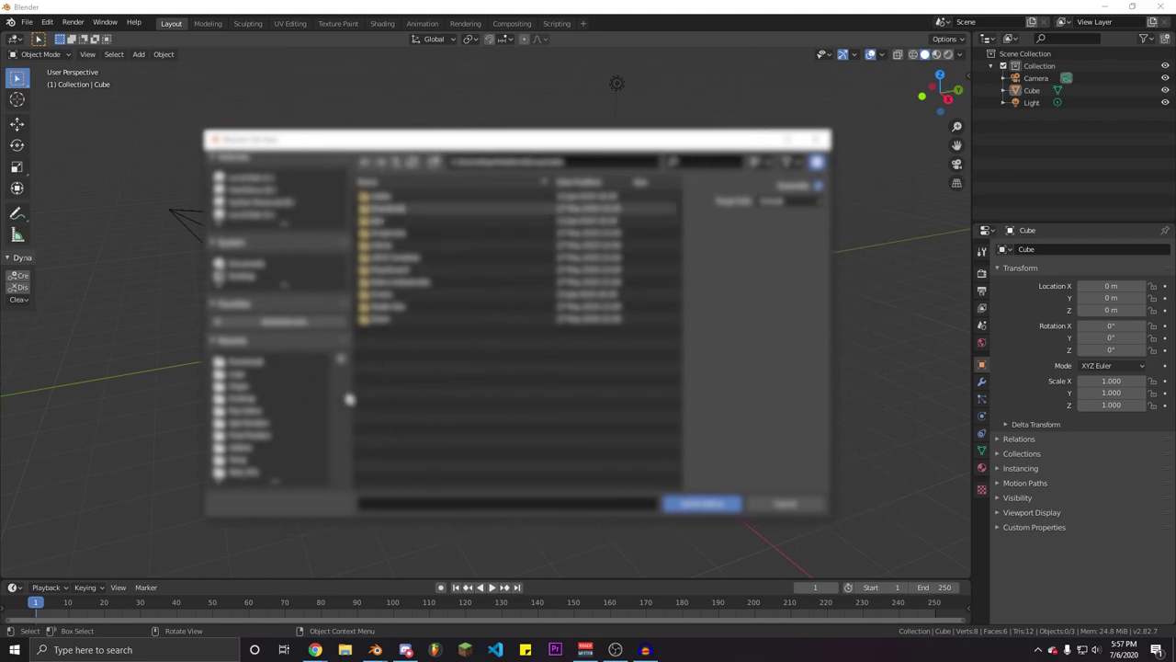
left_click(260, 366)
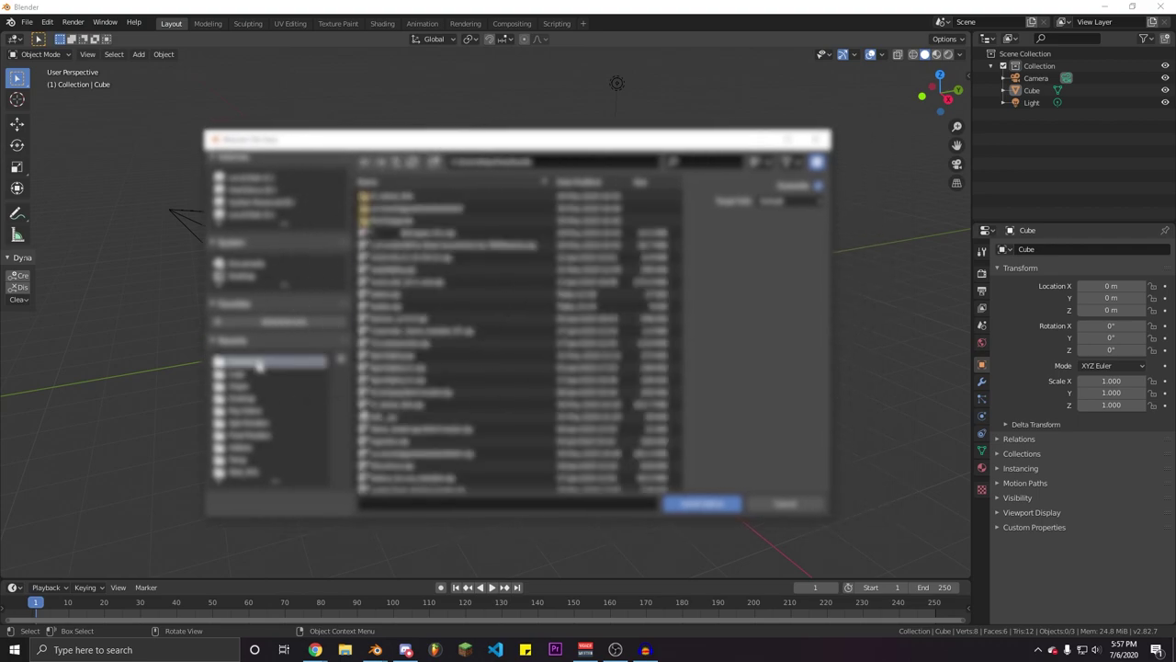
left_click(454, 356)
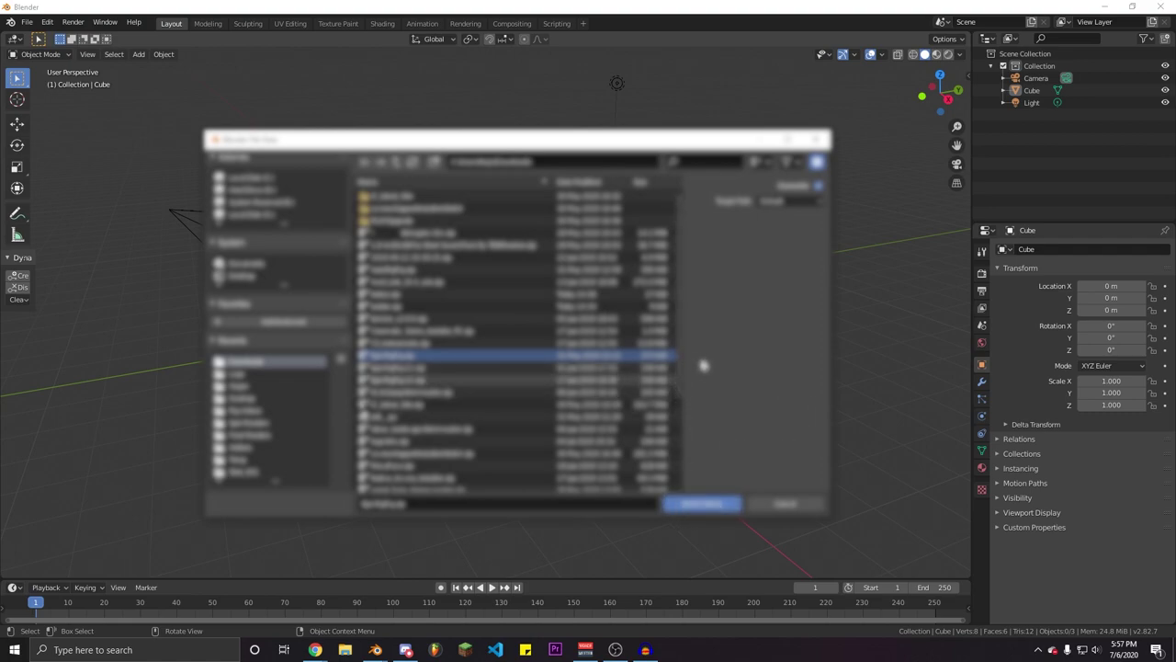
left_click(782, 506)
Search the add-ons for "epic", make sure The EpicFigRig is enabled, and save and close the preferences
left_click_drag(473, 98, 512, 115)
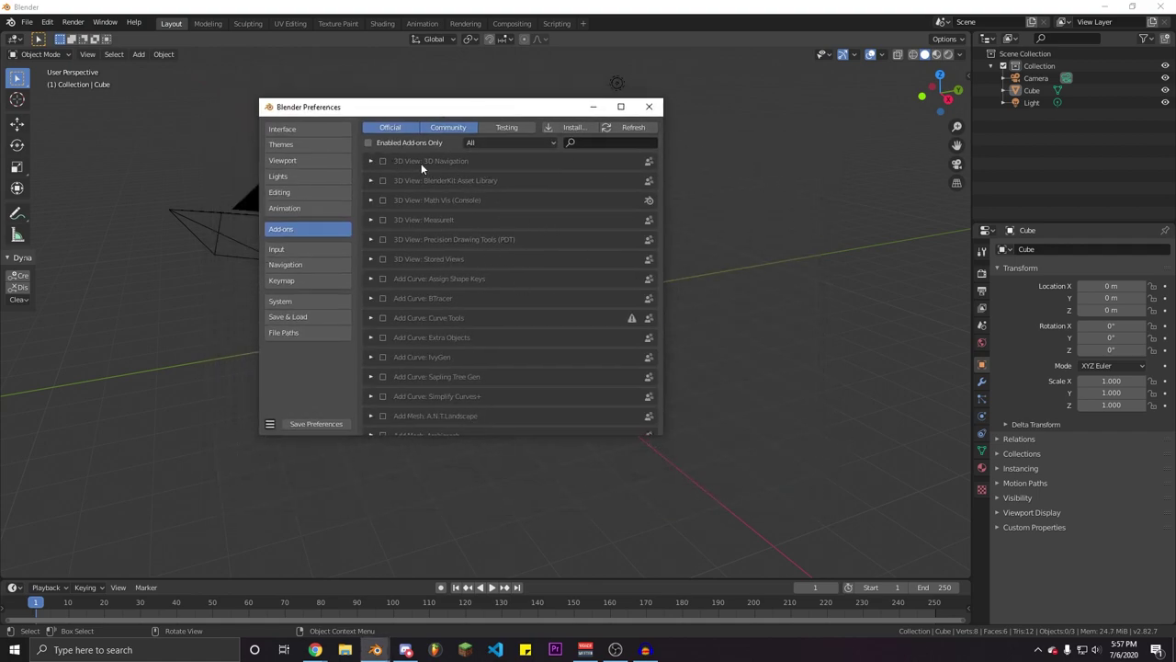
left_click(596, 144)
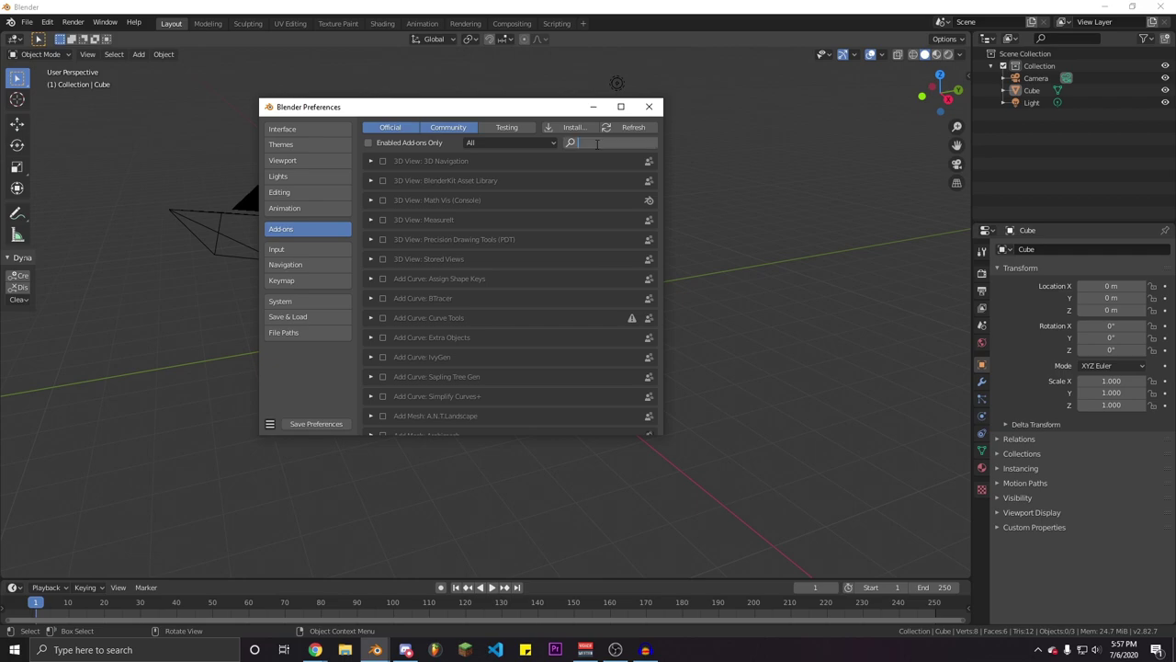
type("epic")
key("Return")
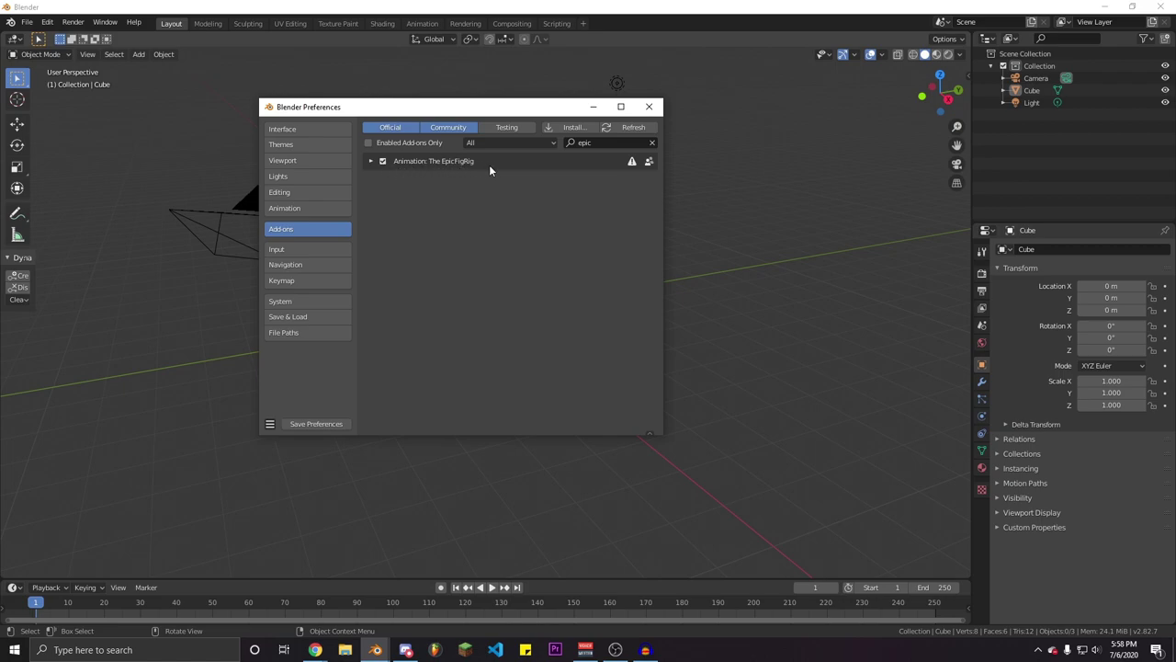
left_click(382, 161)
left_click(317, 425)
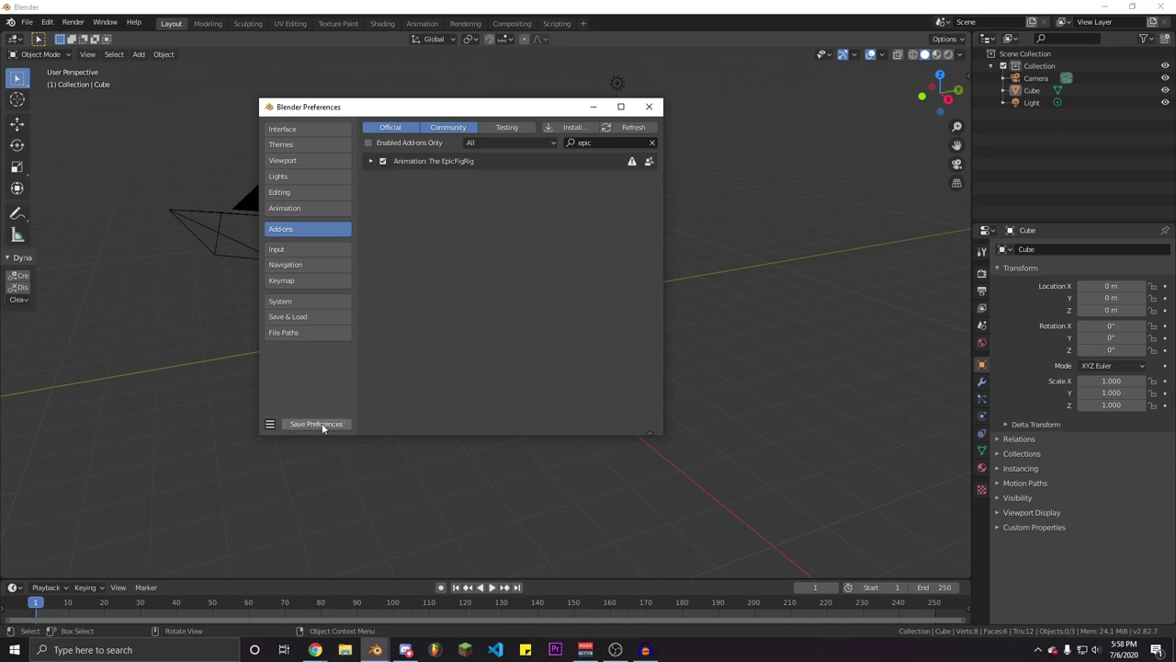
left_click(655, 106)
Show the EpicFigRig add-on's tools beside the 3D viewport
middle_click_drag(611, 288, 578, 290)
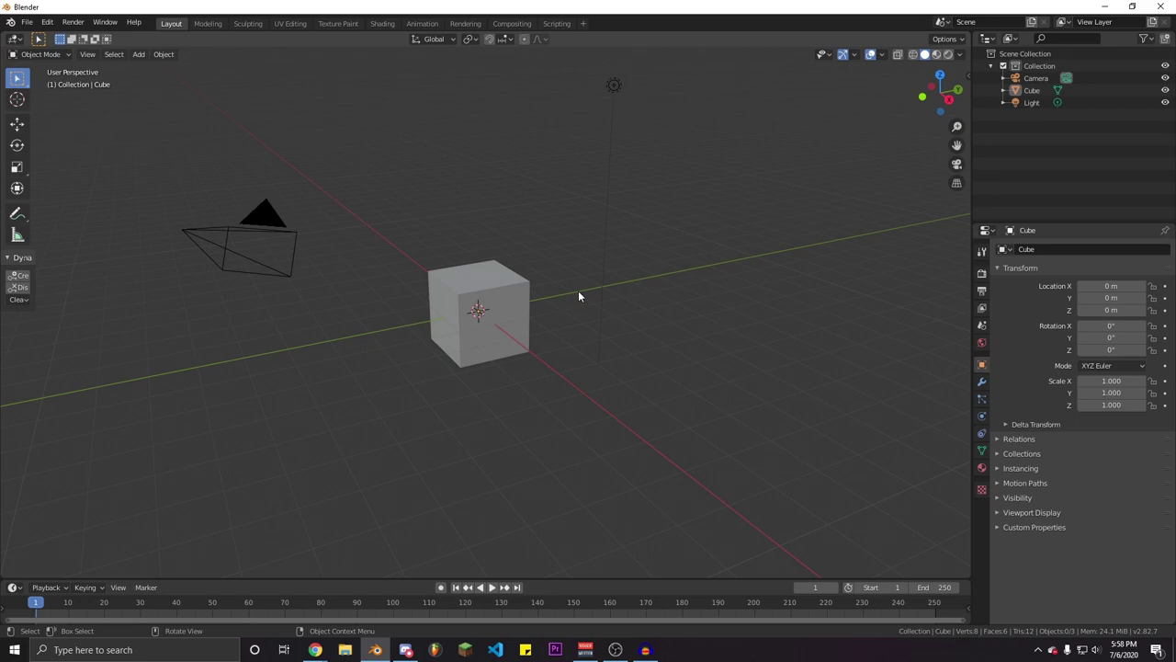
key("n")
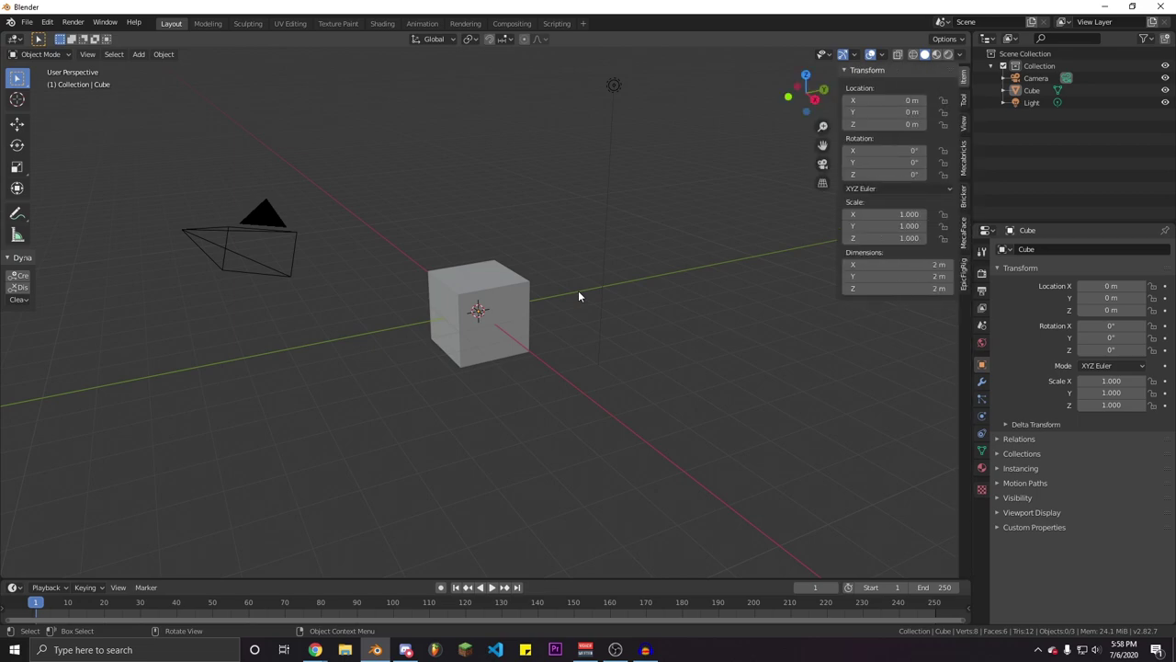
left_click(963, 273)
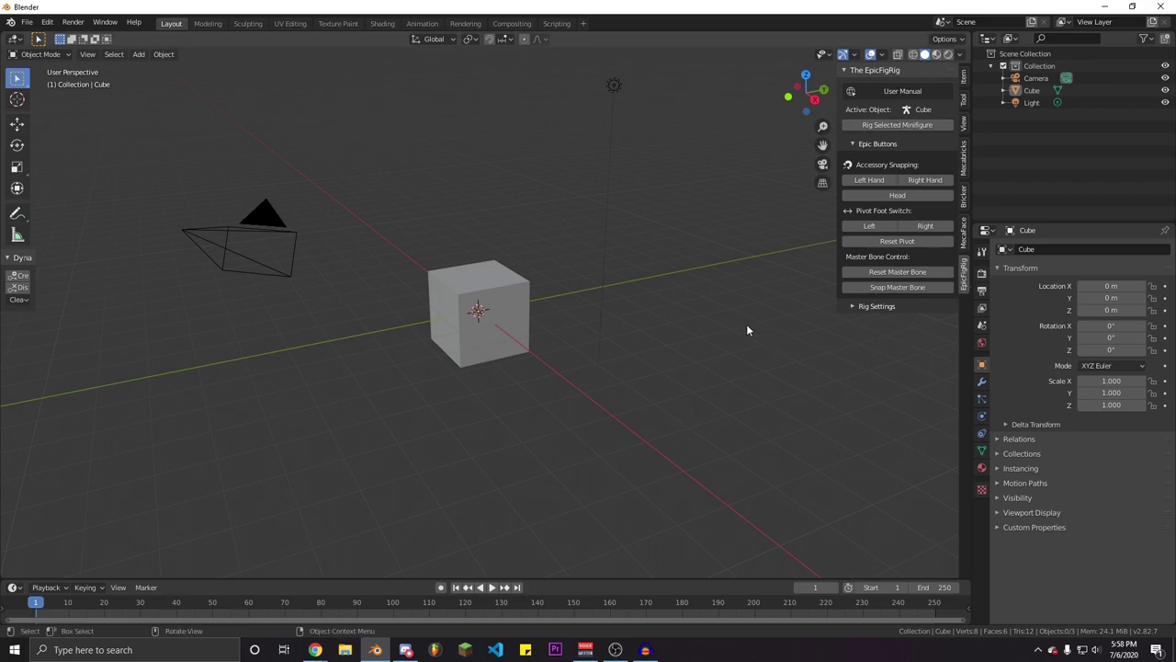
middle_click_drag(747, 330, 792, 340)
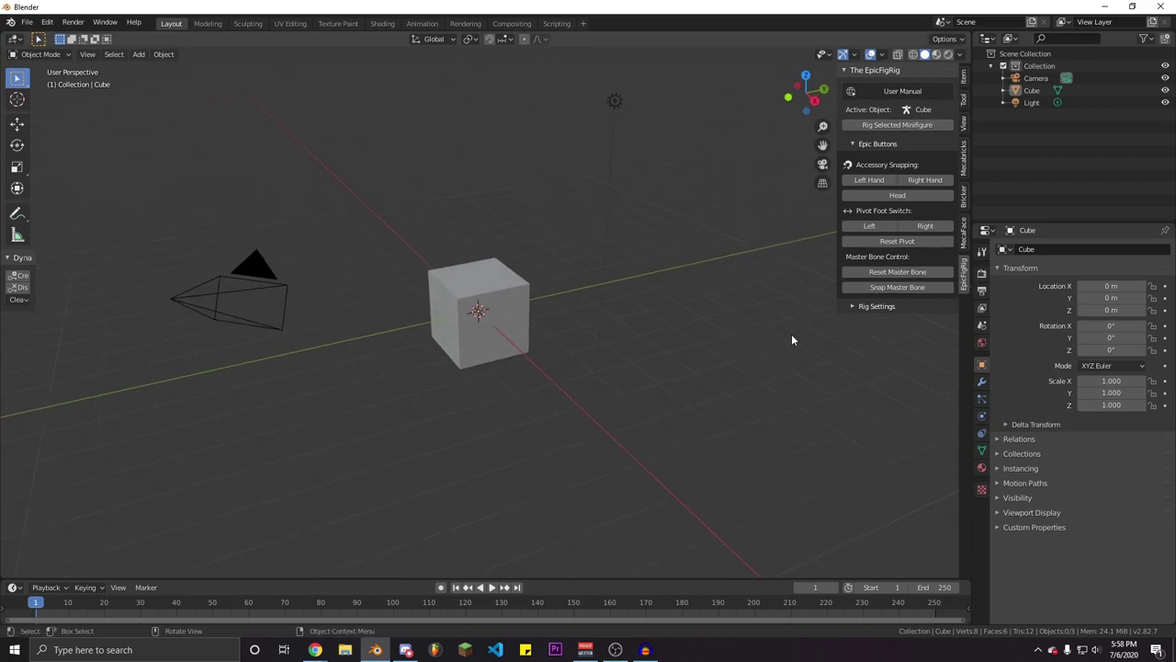
Open the EpicFigRig user manual and review its rig setup, bone, keyboard shortcut, rig settings and button sections
left_click(928, 92)
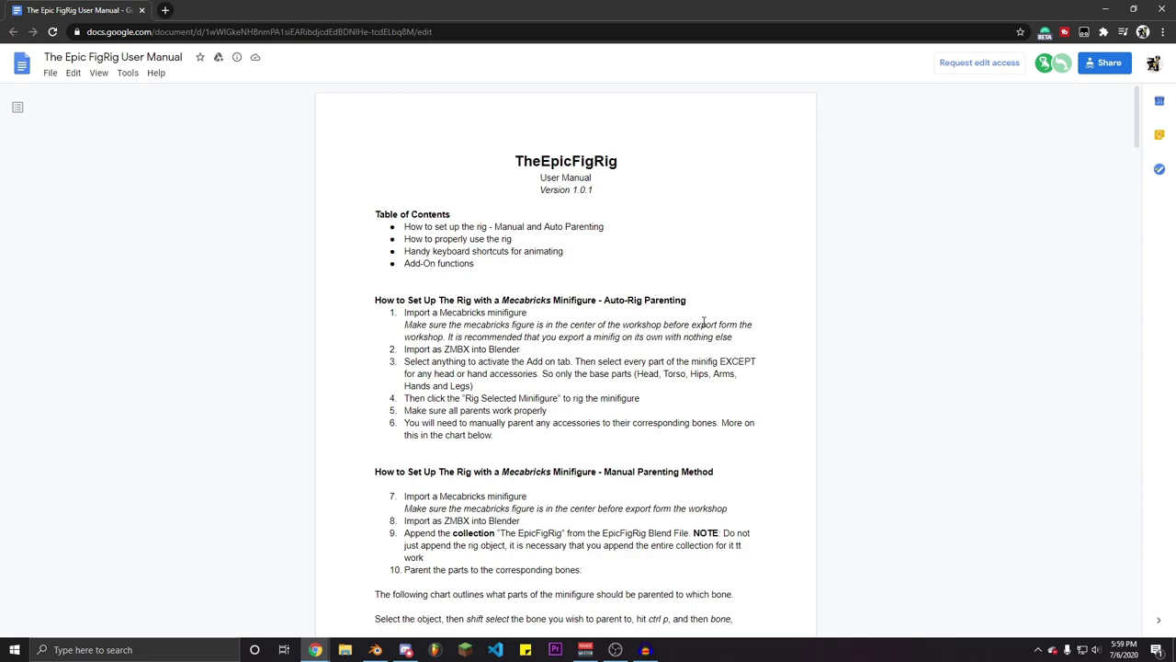
left_click_drag(514, 161, 603, 175)
left_click(604, 174)
scroll(460, 299, "down", 10)
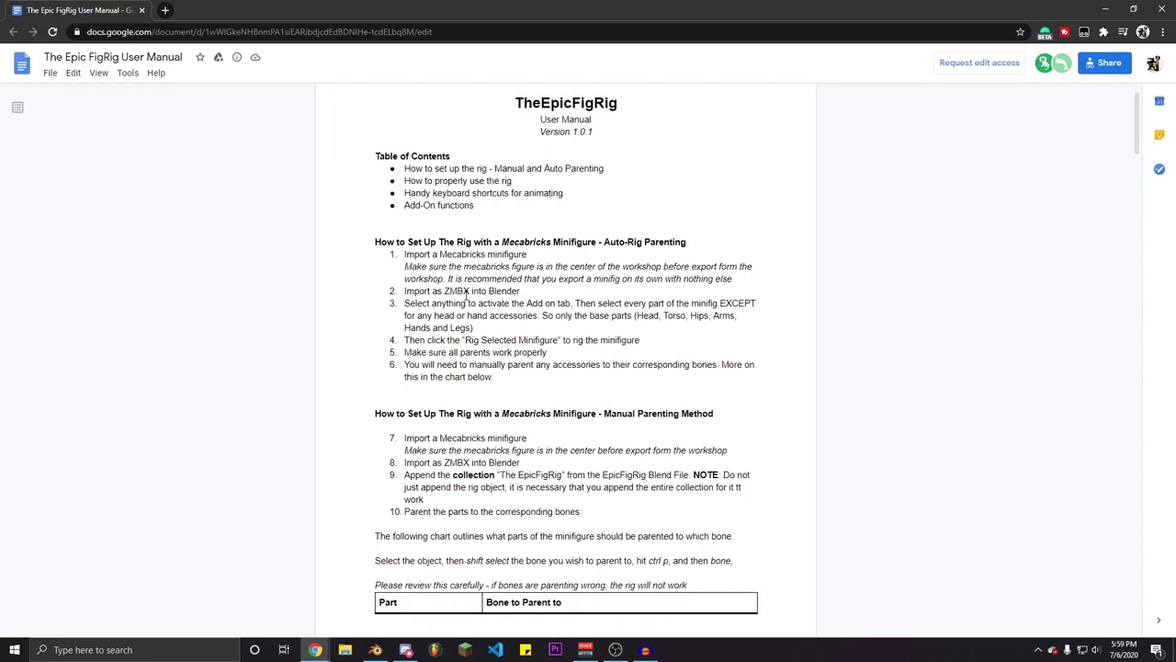
scroll(375, 436, "down", 3)
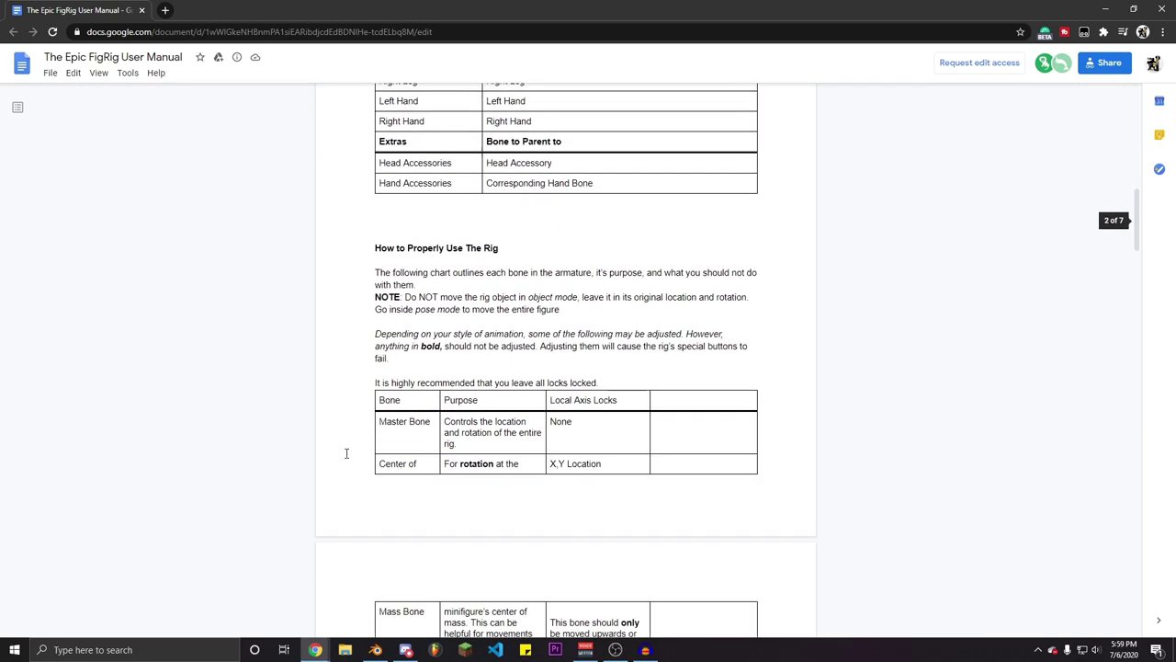
scroll(284, 389, "down", 3)
scroll(534, 426, "down", 7)
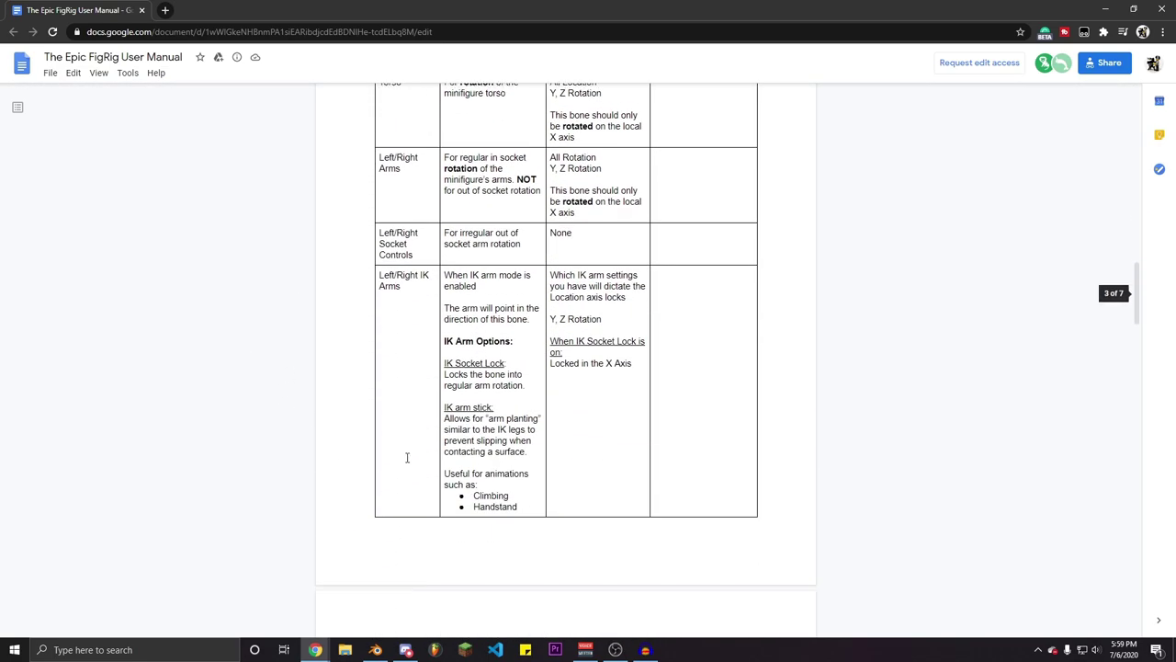
scroll(543, 417, "down", 8)
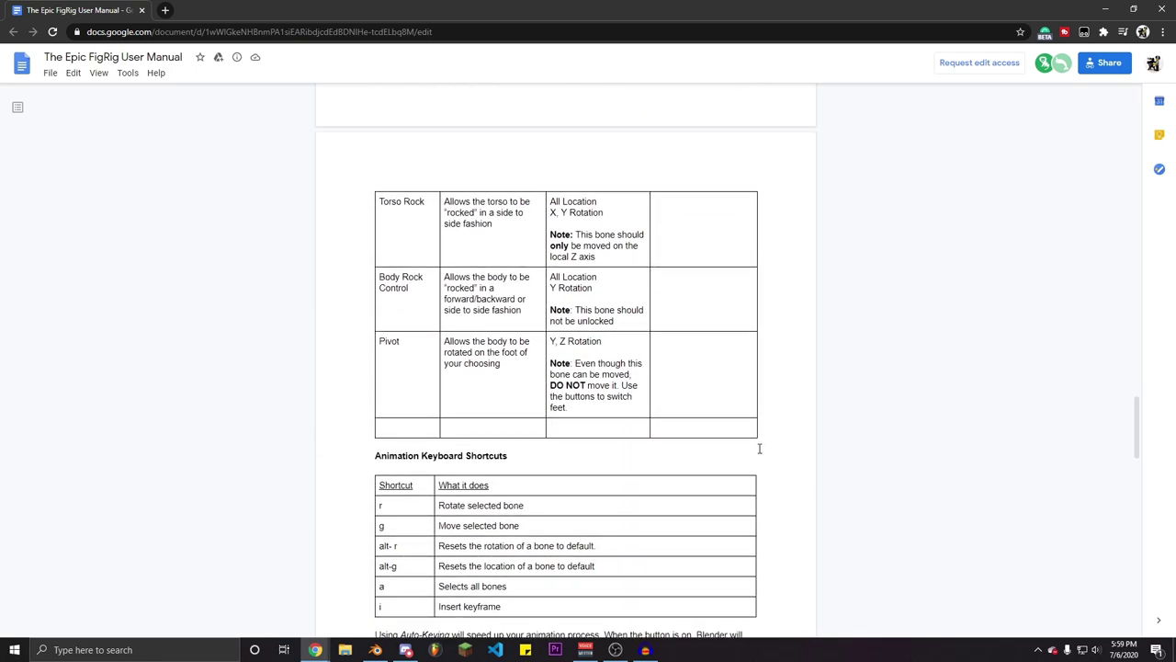
scroll(755, 441, "down", 4)
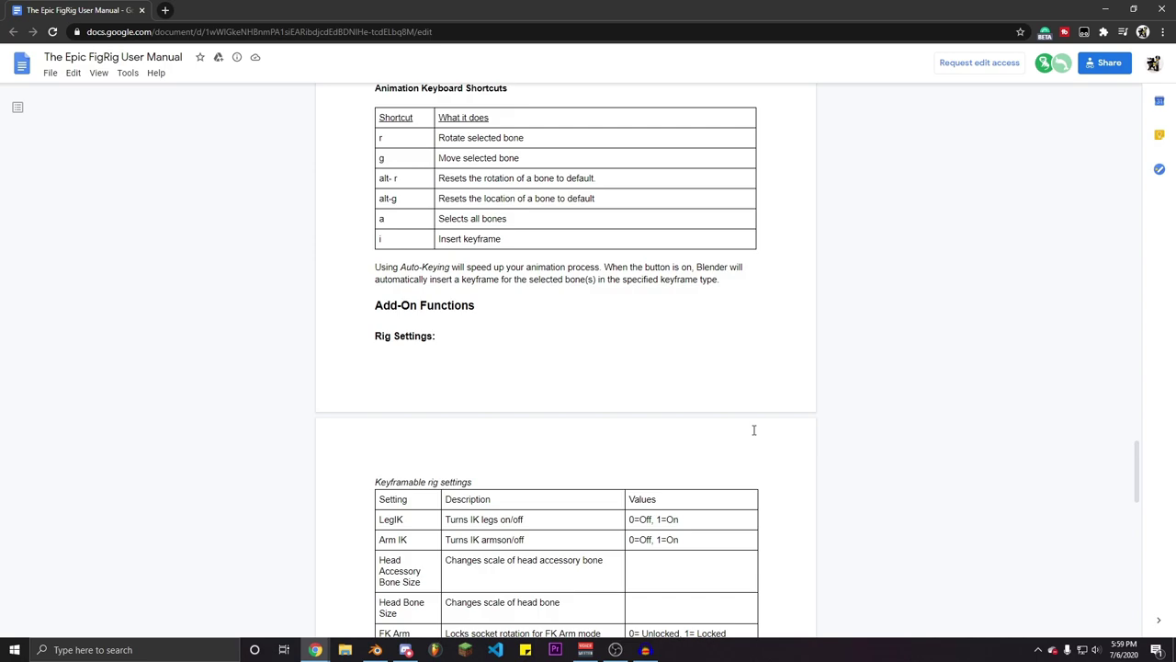
scroll(752, 418, "down", 4)
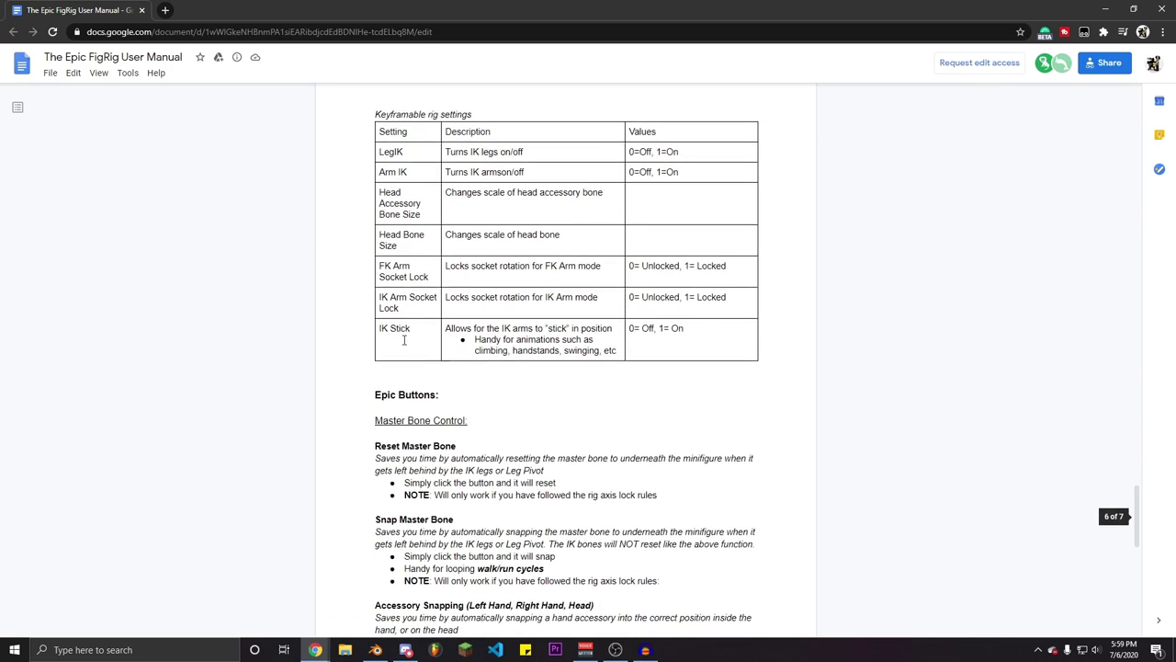
scroll(775, 415, "down", 4)
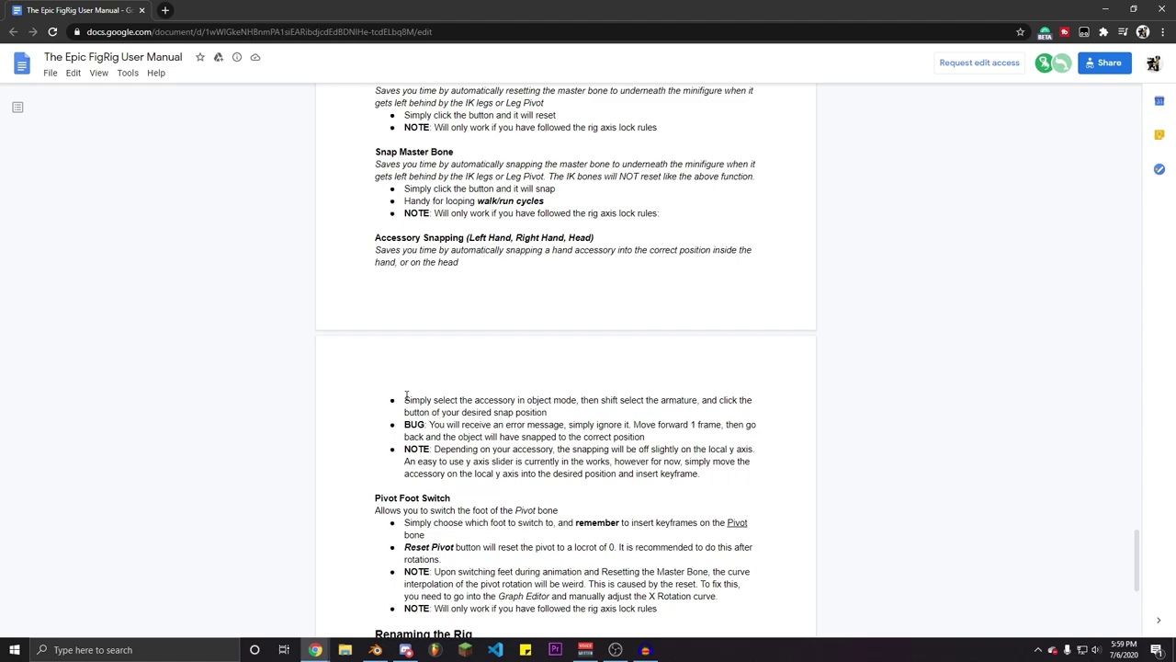
Switch back to Blender and delete the default camera, cube and light
key("alt+Tab")
middle_click_drag(638, 344, 566, 309)
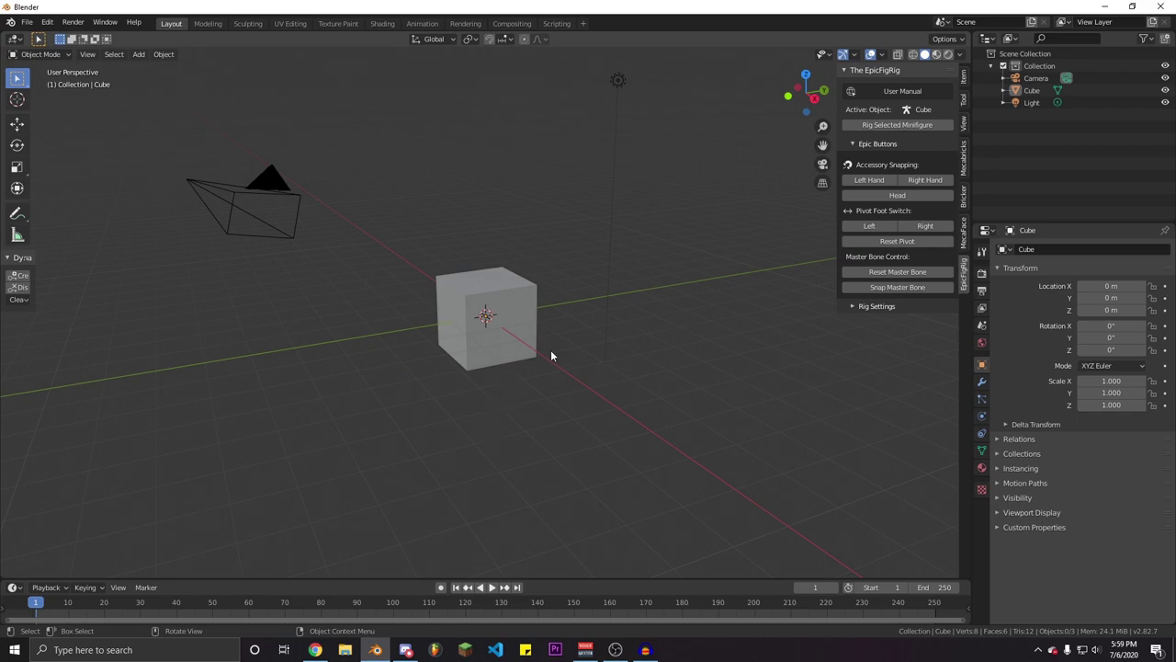
key("a")
key("x")
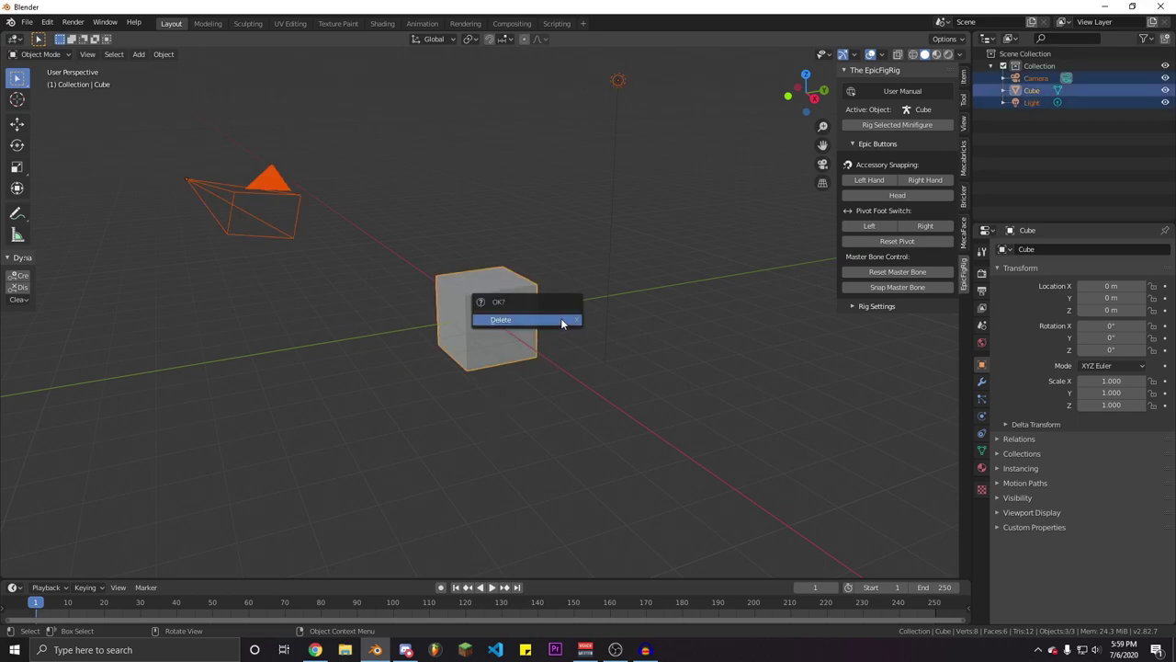
left_click(564, 320)
Import the BaseModel_Black minifigure from its Mecabricks (.zmbx) file
left_click(26, 22)
mouse_move(70, 192)
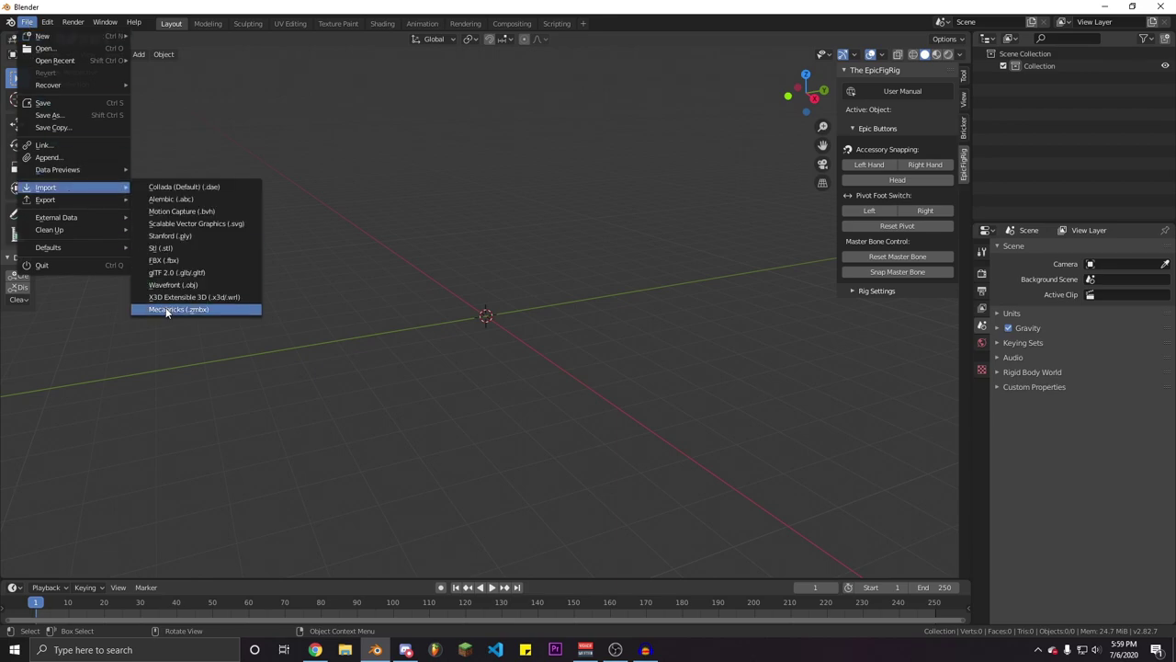
left_click(170, 311)
left_click(318, 387)
left_click(468, 380)
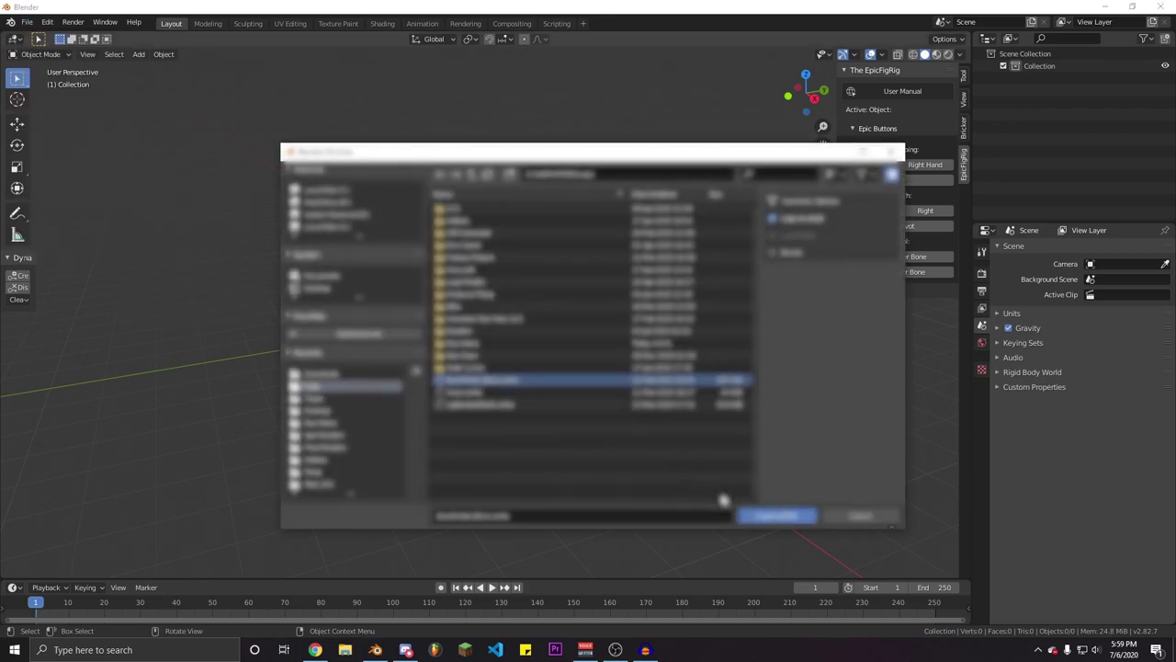
left_click(776, 515)
middle_click_drag(491, 337, 375, 179)
middle_click_drag(725, 383, 474, 354)
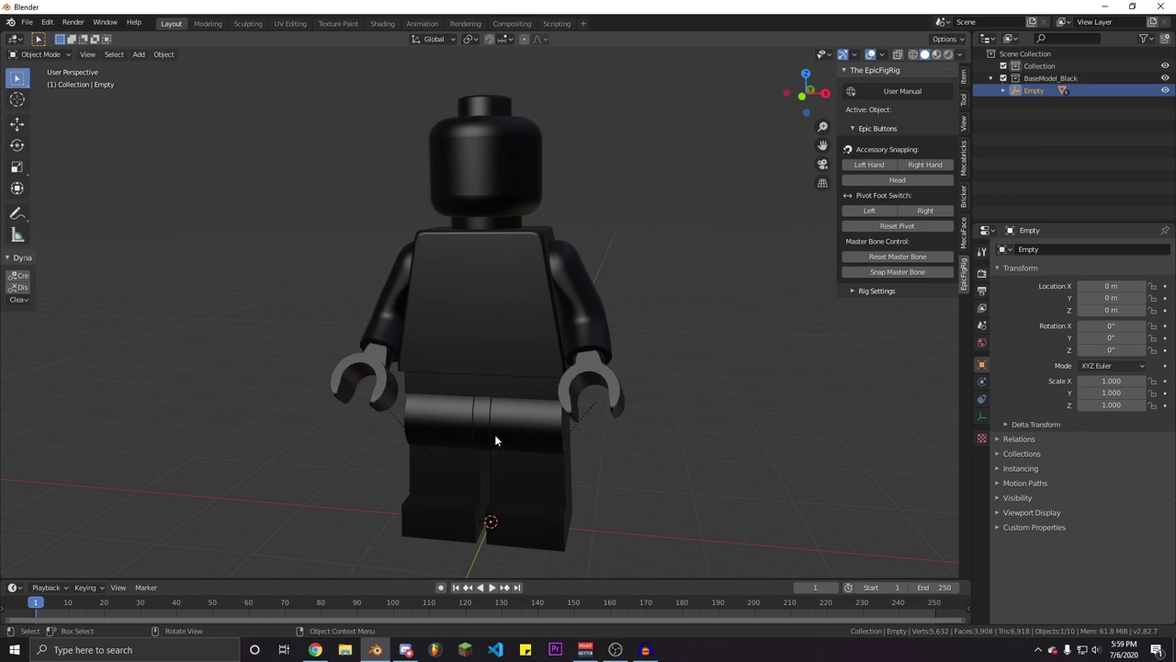
scroll(613, 275, "down", 2)
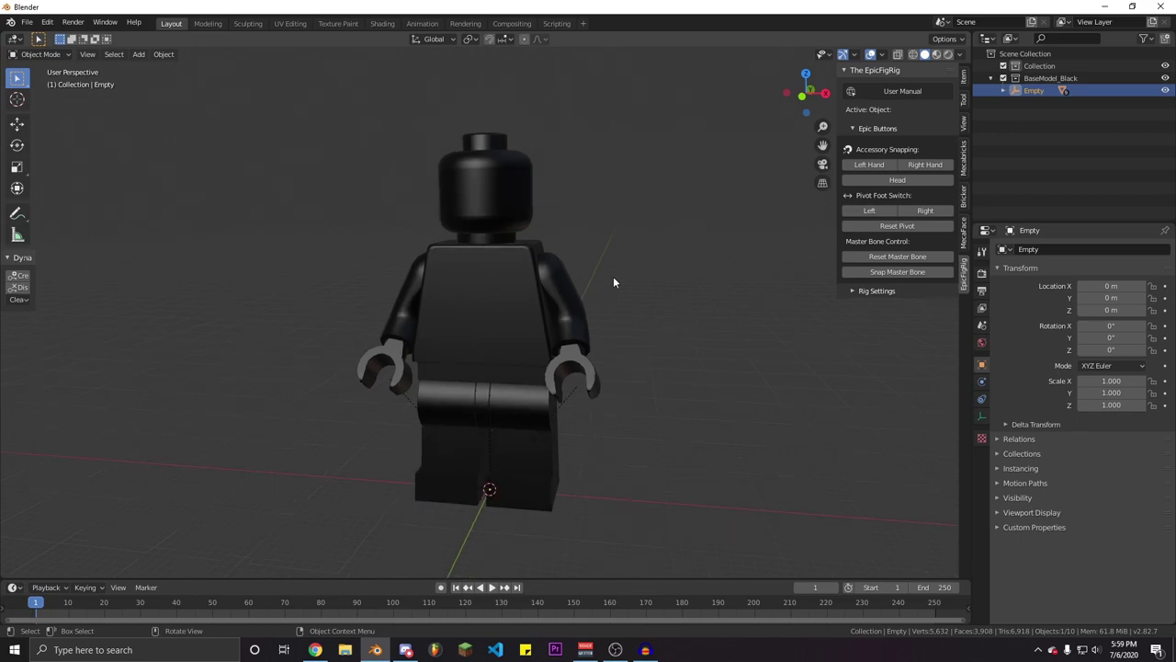
middle_click_drag(601, 291, 624, 279)
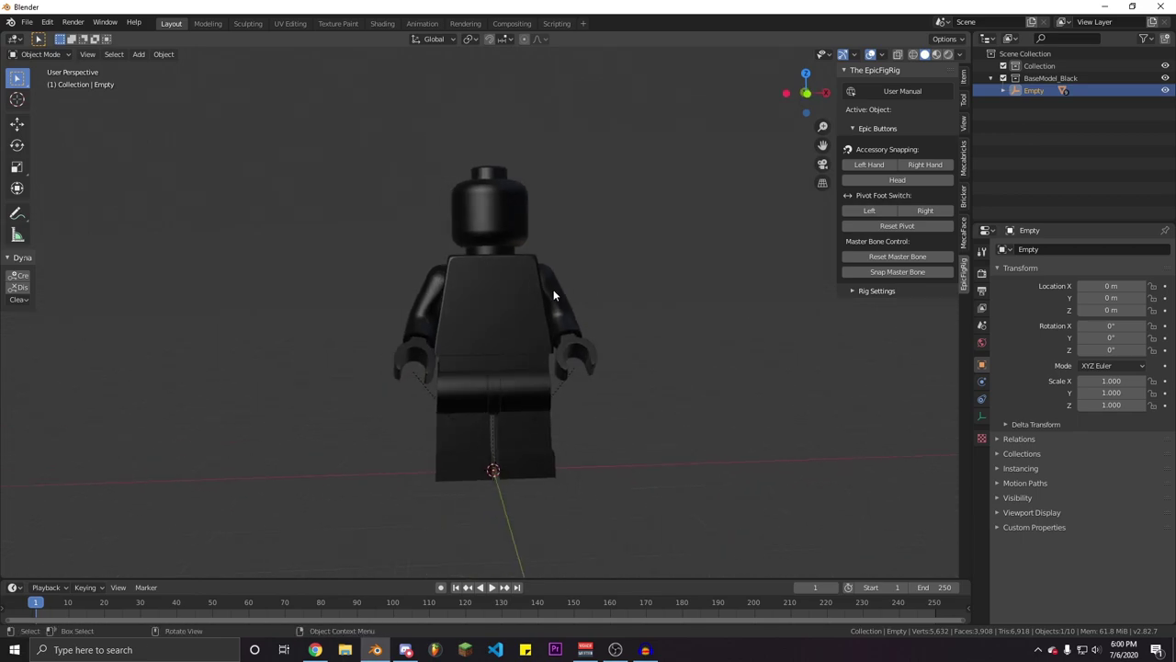
scroll(563, 314, "up", 2)
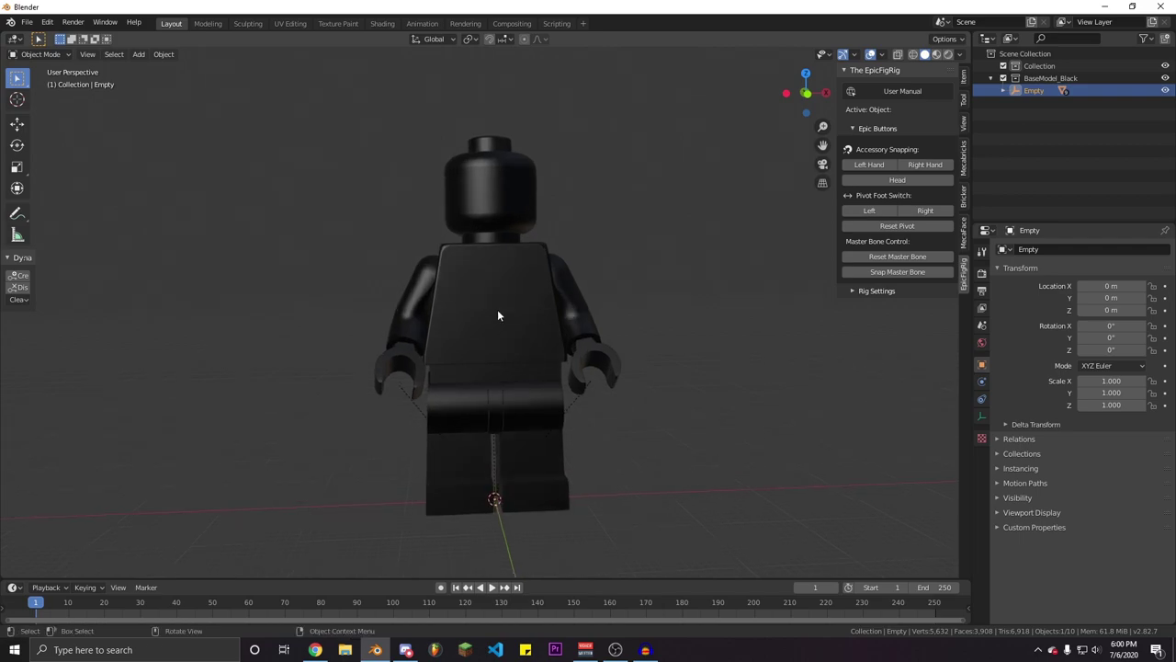
left_click(36, 28)
Select the minifigure's head, torso, hips, arms, hands and legs, and rig them with Rig Selected Minifigure
middle_click_drag(542, 356, 430, 365)
scroll(554, 423, "up", 2)
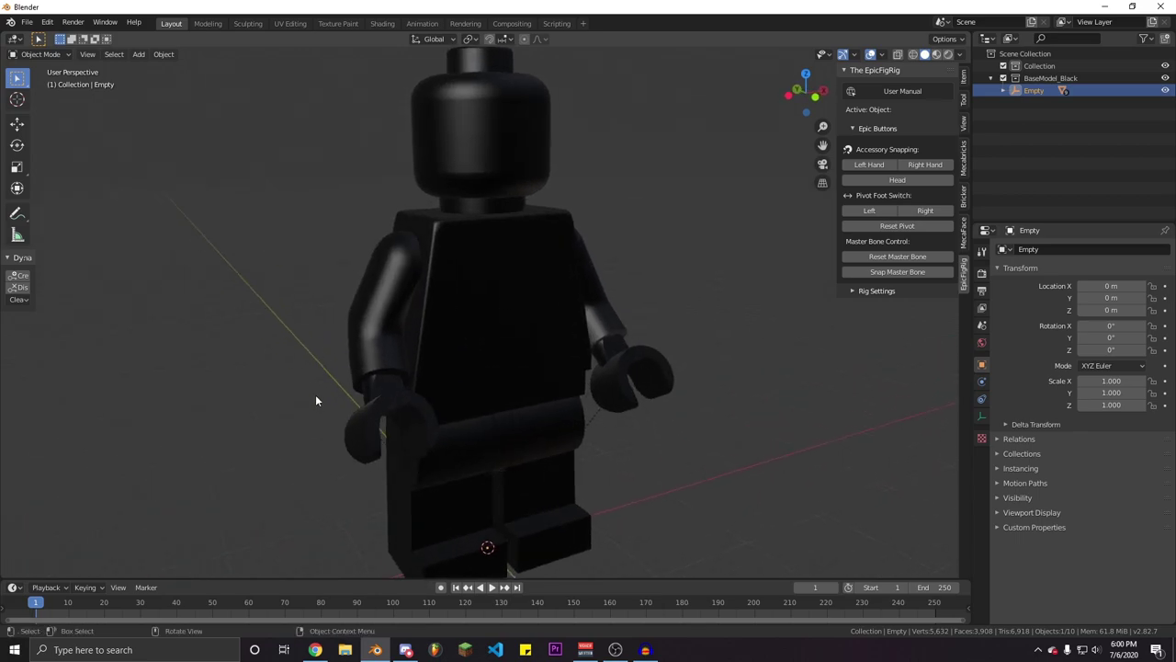
left_click(390, 405)
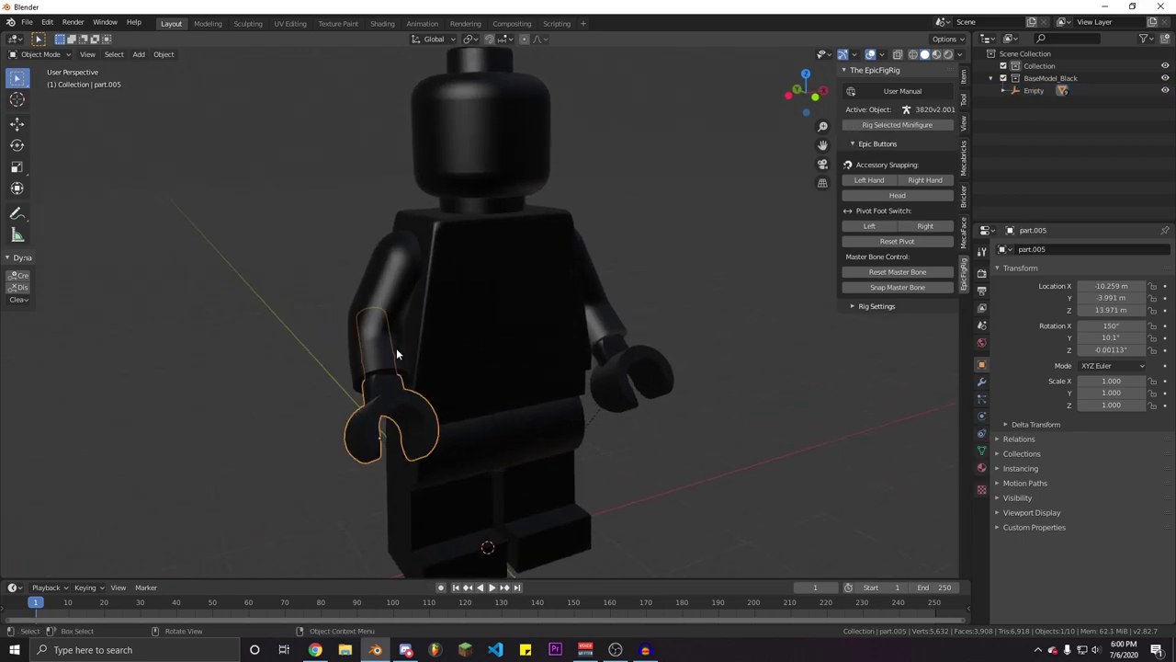
left_click(400, 259, "shift")
left_click(544, 229, "shift")
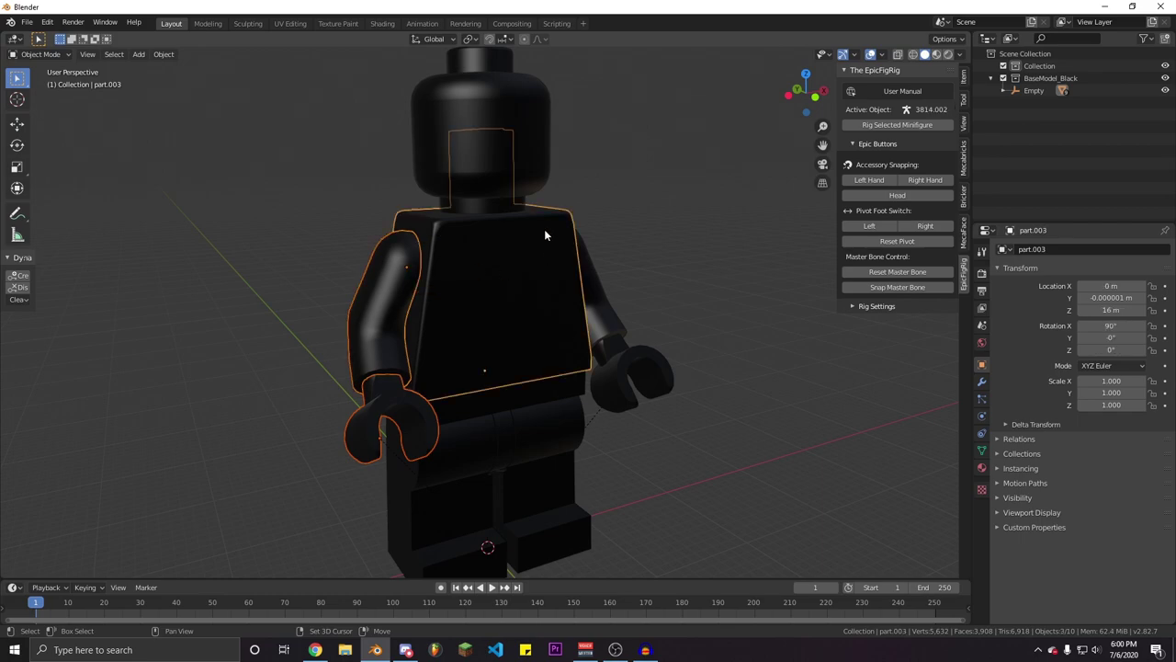
left_click(520, 147, "shift")
left_click(601, 283, "shift")
left_click(630, 375, "shift")
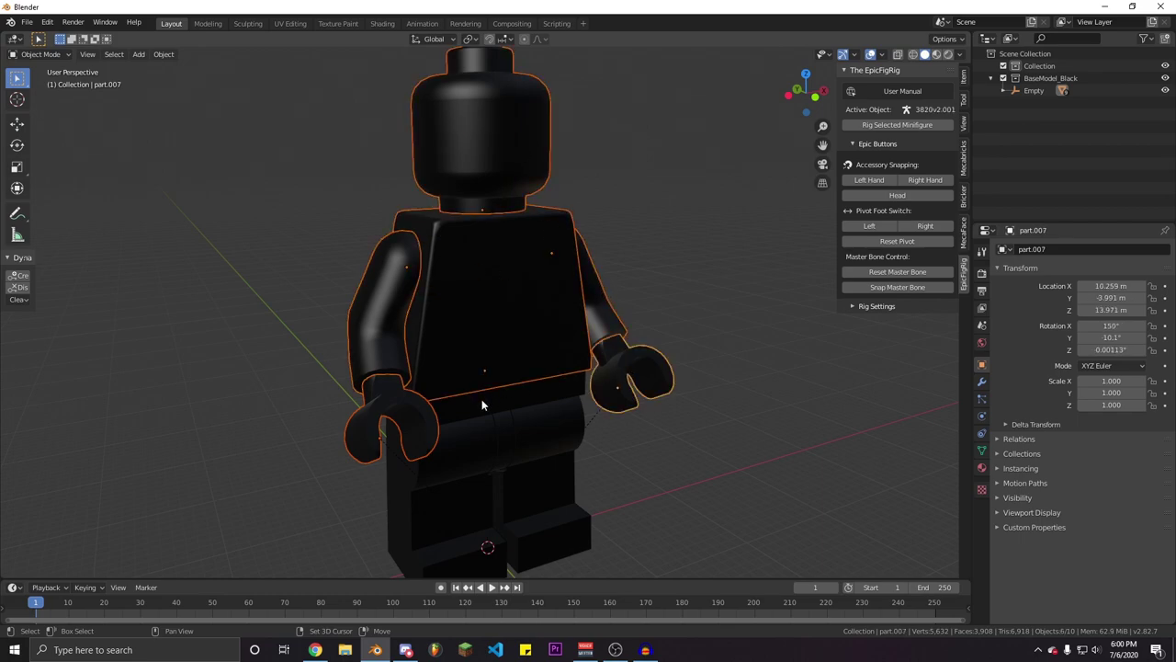
left_click(482, 404, "shift")
left_click(470, 493, "shift")
left_click(553, 489, "shift")
middle_click_drag(692, 483, 662, 473)
scroll(676, 480, "down", 2)
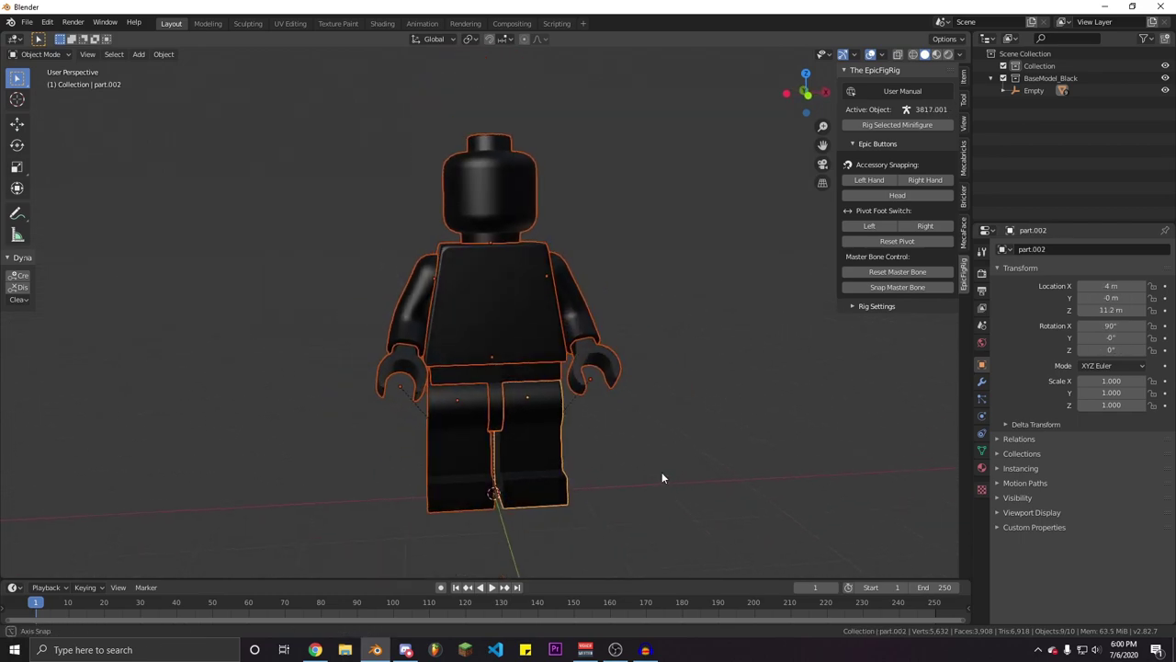
left_click(916, 127)
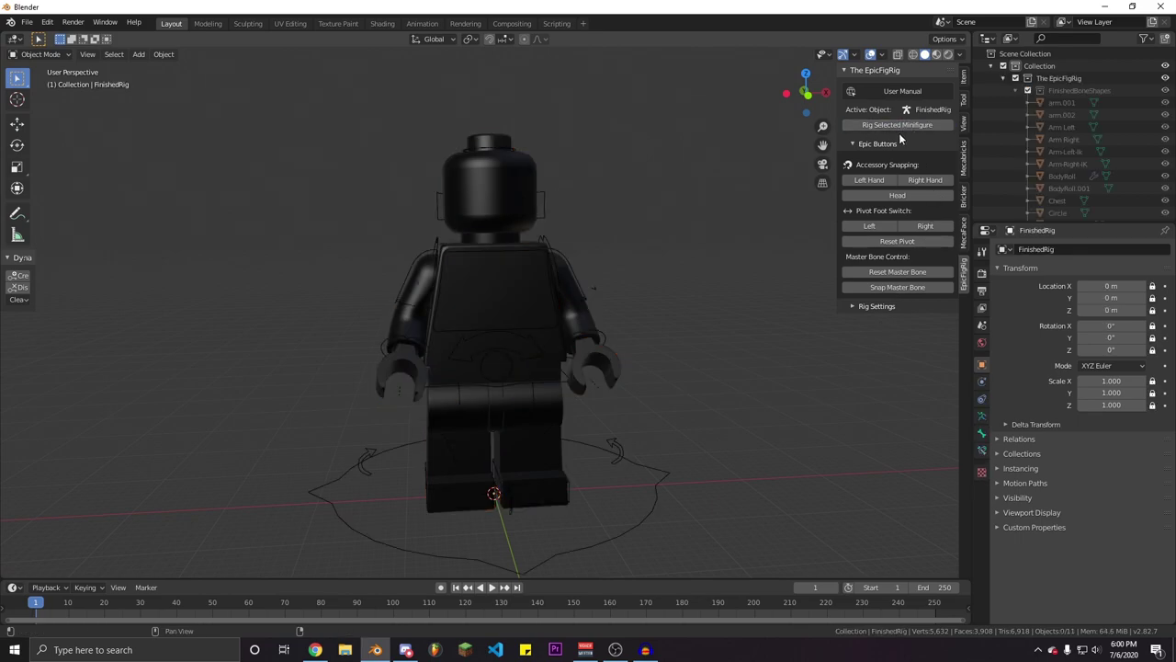
Select the FinishedRig armature around the minifigure and switch it to Pose Mode
left_click(576, 329)
middle_click_drag(570, 338, 737, 349)
key("ctrl+Tab")
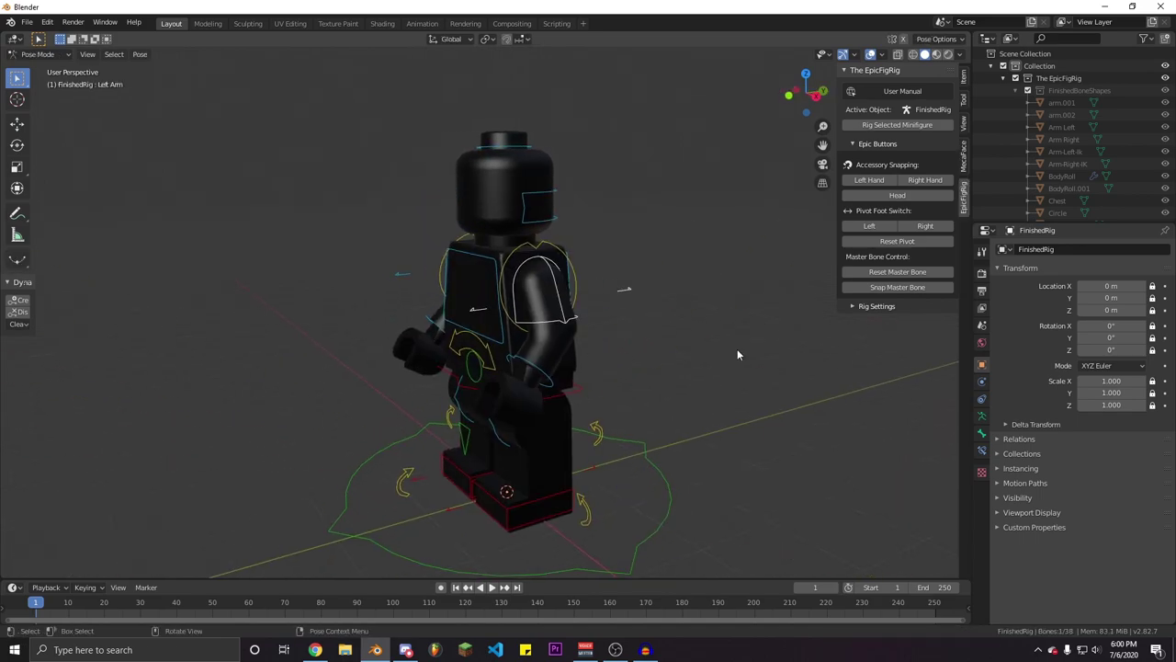
Try rotating the Left Arm bone and the Torso bone, cancelling each rotation
key("r")
right_click(733, 339)
middle_click_drag(337, 315, 499, 334)
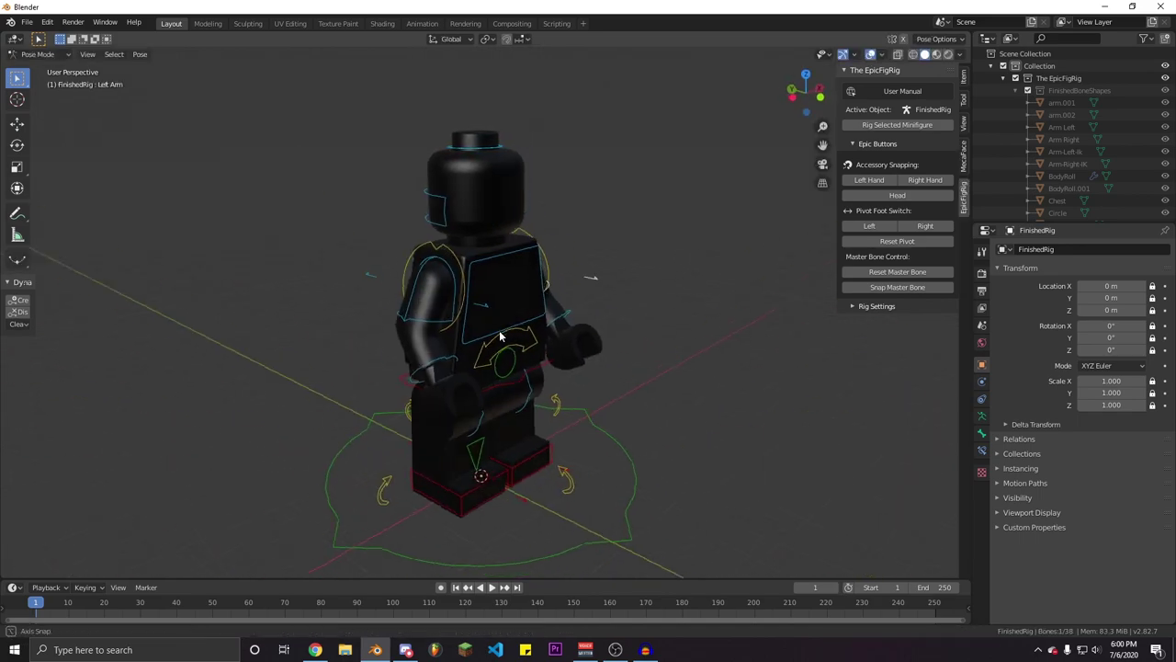
left_click(533, 326)
middle_click_drag(533, 289, 585, 278)
key("r")
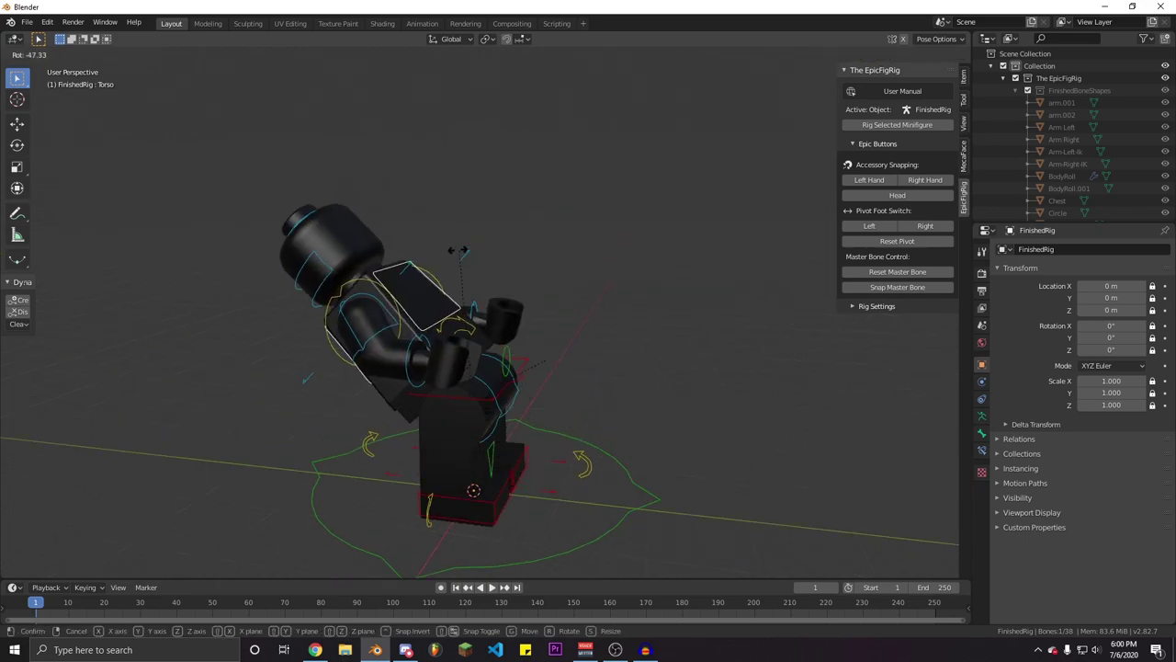
right_click(517, 498)
middle_click_drag(517, 497, 475, 428)
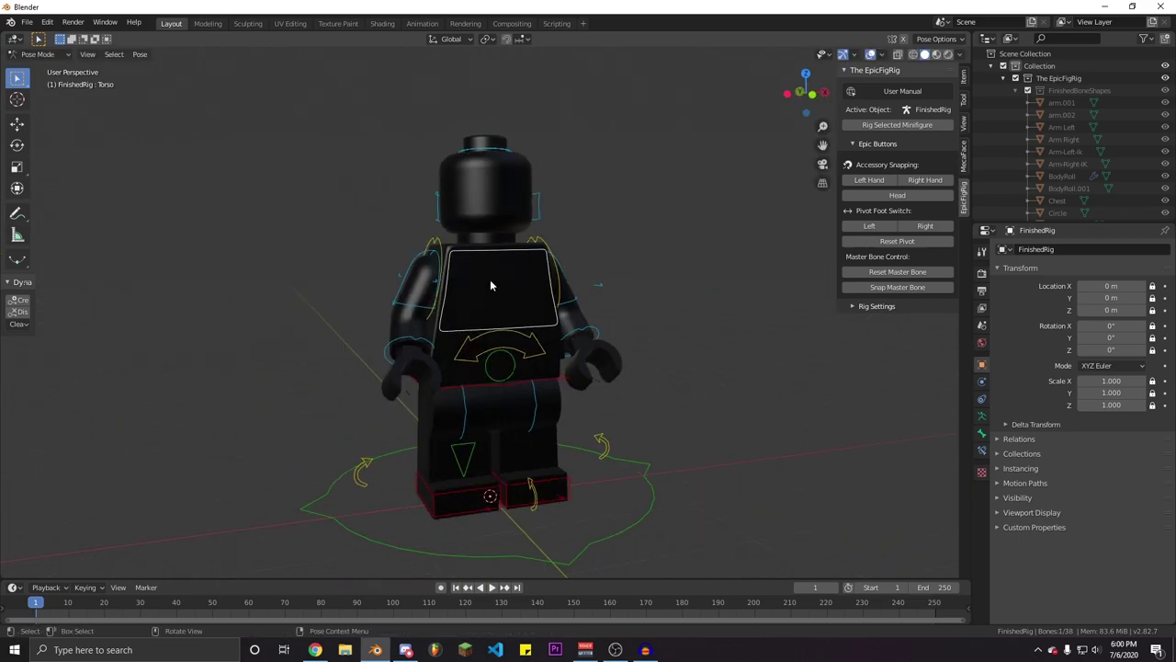
Compare the Right Arm bone with the surrounding Right Arm Socket Control by selecting each in turn
middle_click_drag(489, 285, 402, 312)
left_click(402, 312)
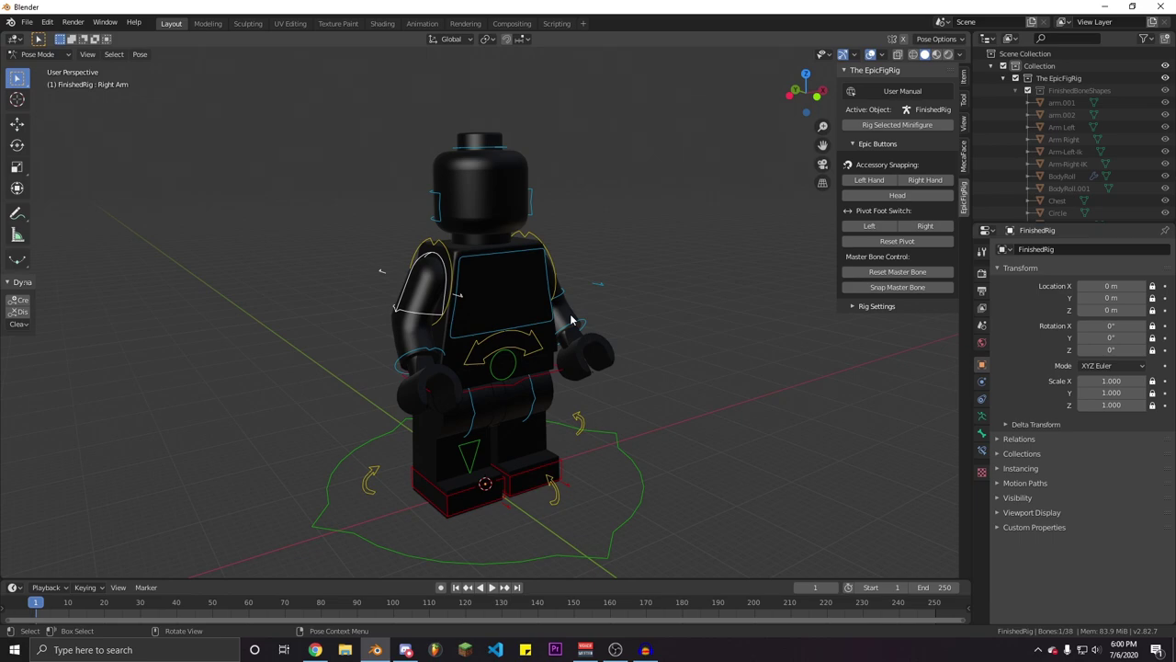
middle_click_drag(414, 372, 498, 376)
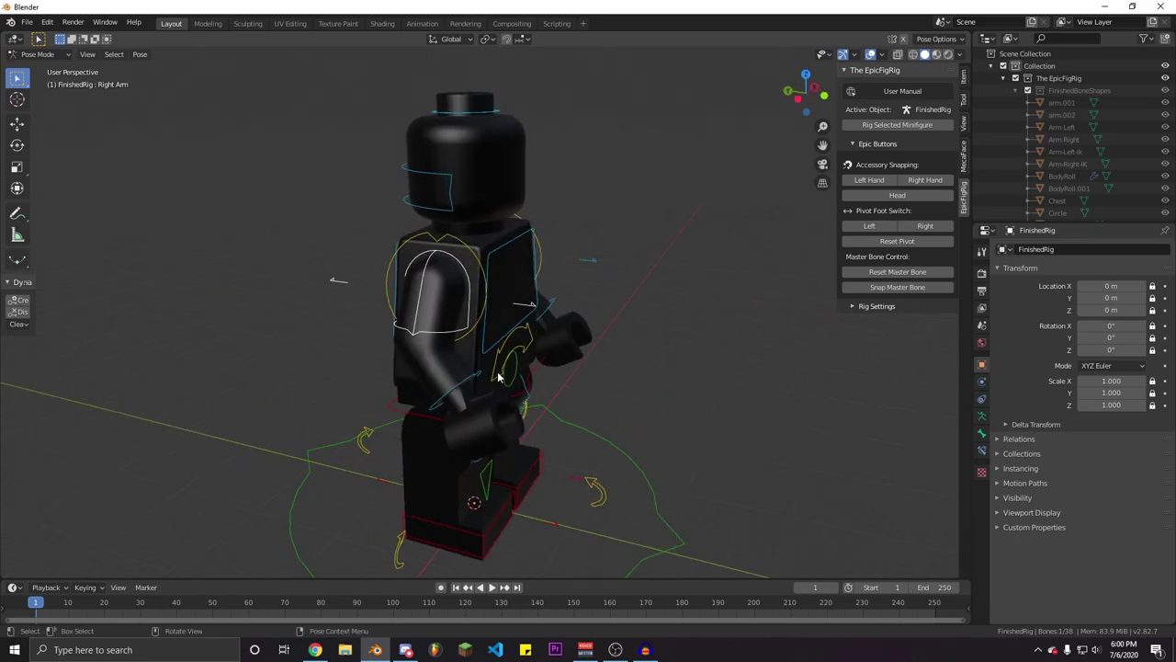
left_click(448, 246)
left_click(441, 256)
left_click(451, 242)
left_click(433, 260)
left_click(451, 242)
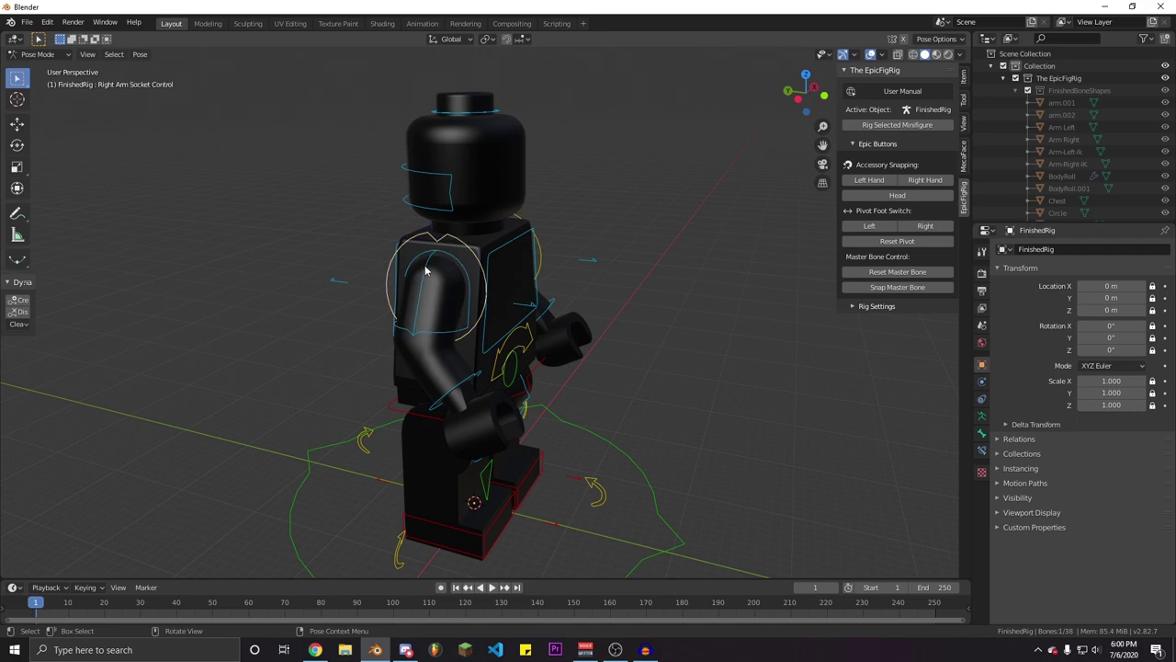
Try swinging the Right Arm bone forward at the shoulder, and cancel the rotation
left_click(425, 268)
scroll(467, 287, "down", 1)
middle_click_drag(487, 290, 511, 405)
scroll(527, 332, "up", 2)
scroll(516, 308, "down", 2)
key("r")
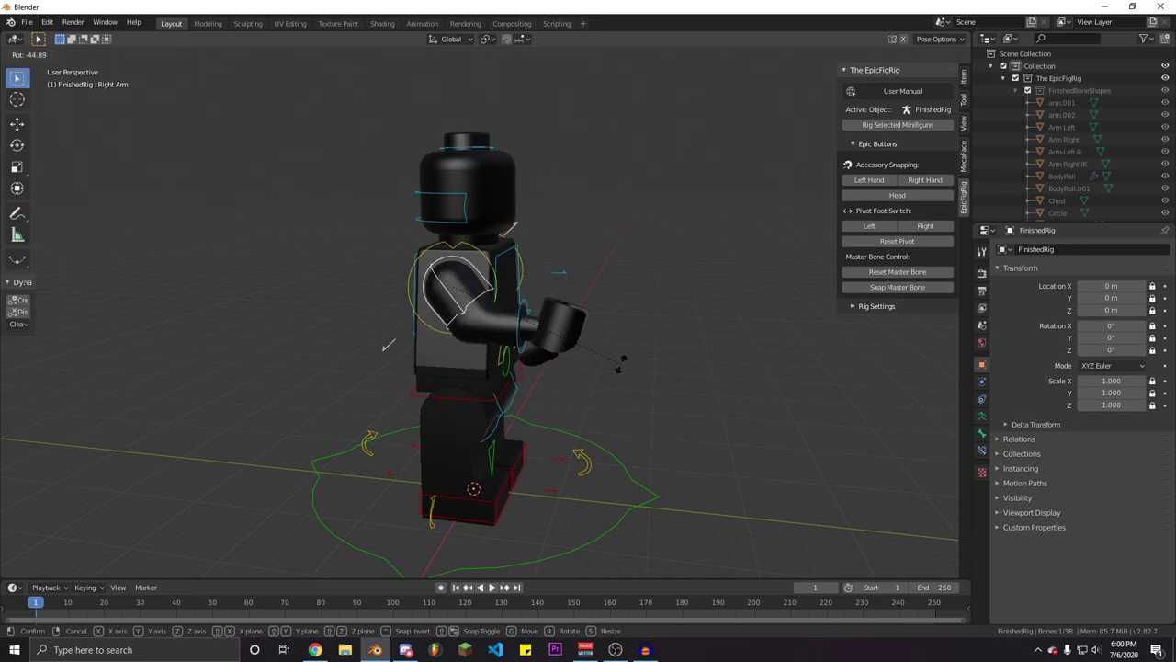
right_click(646, 317)
Try rotating the Right Arm Socket Control from the front to tilt the arm sideways, and cancel it
left_click(448, 246)
middle_click_drag(627, 307, 514, 302)
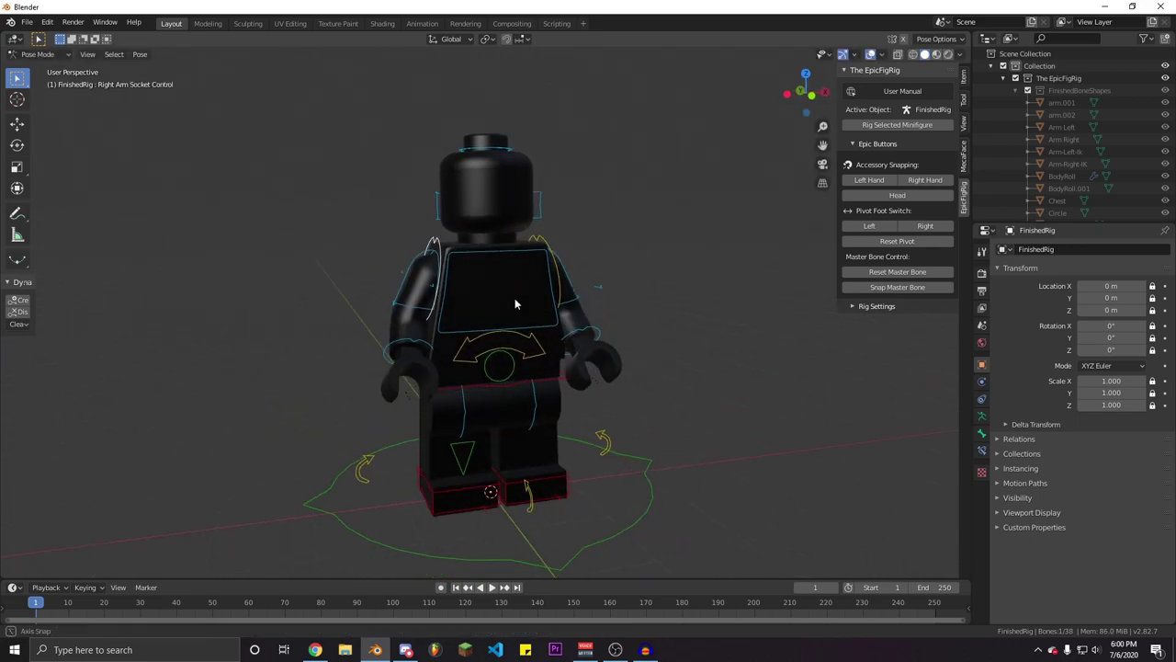
key("r")
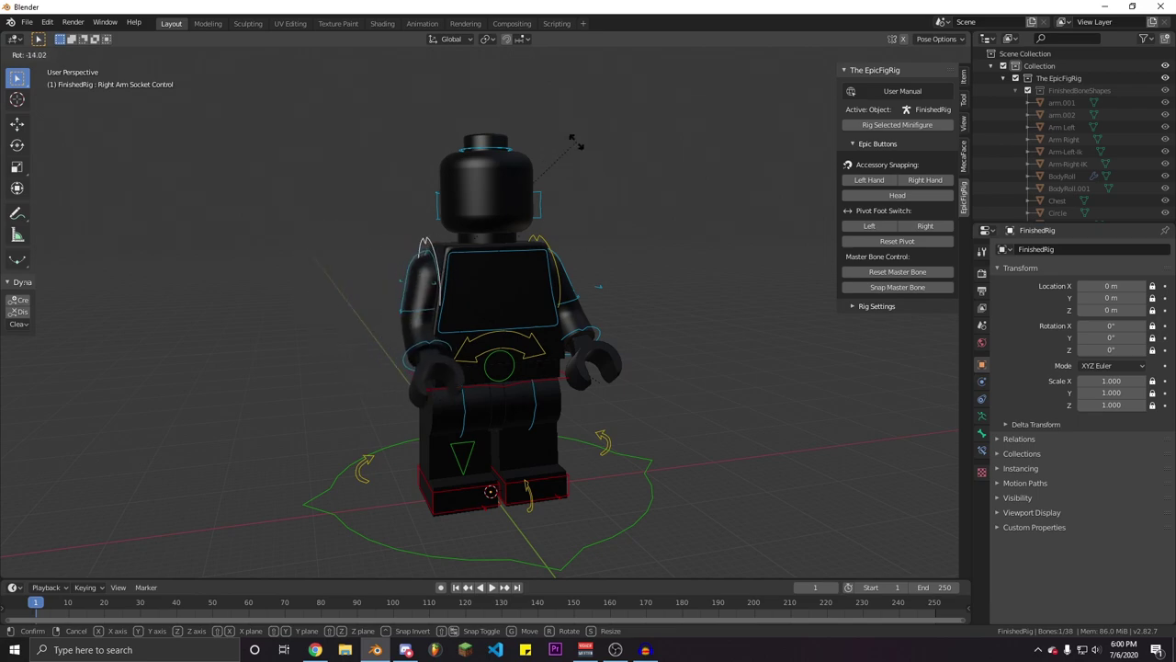
right_click(501, 321)
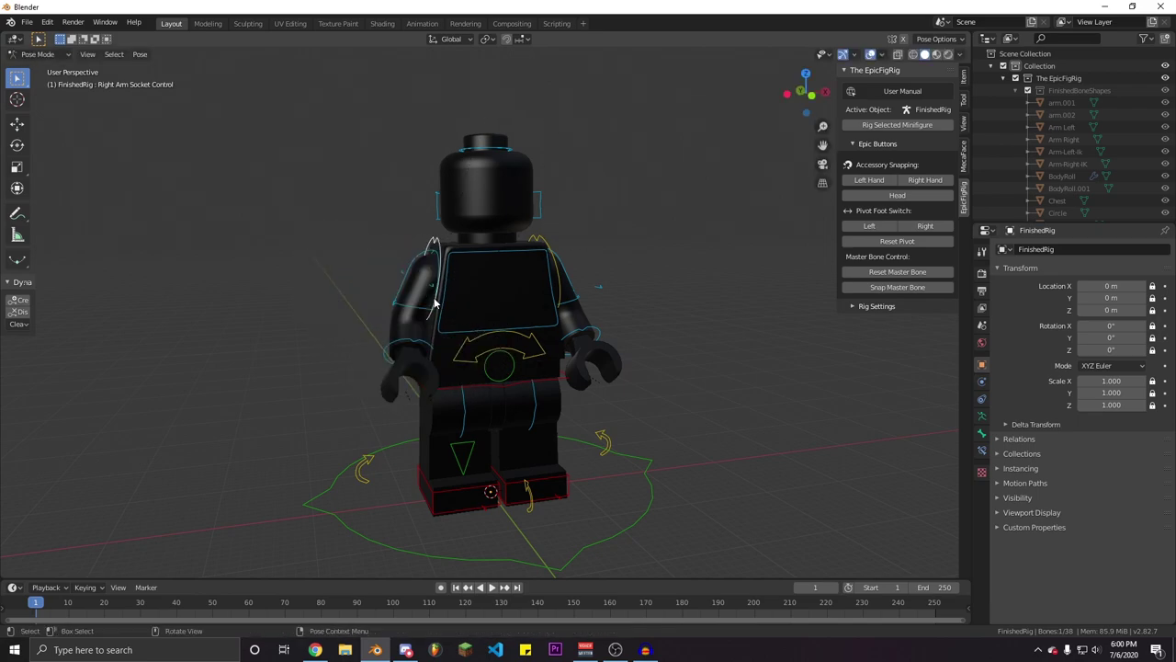
Check the Right Arm bone's transform values and locks, and return to the EpicFigRig tools
left_click(396, 306)
left_click(965, 77)
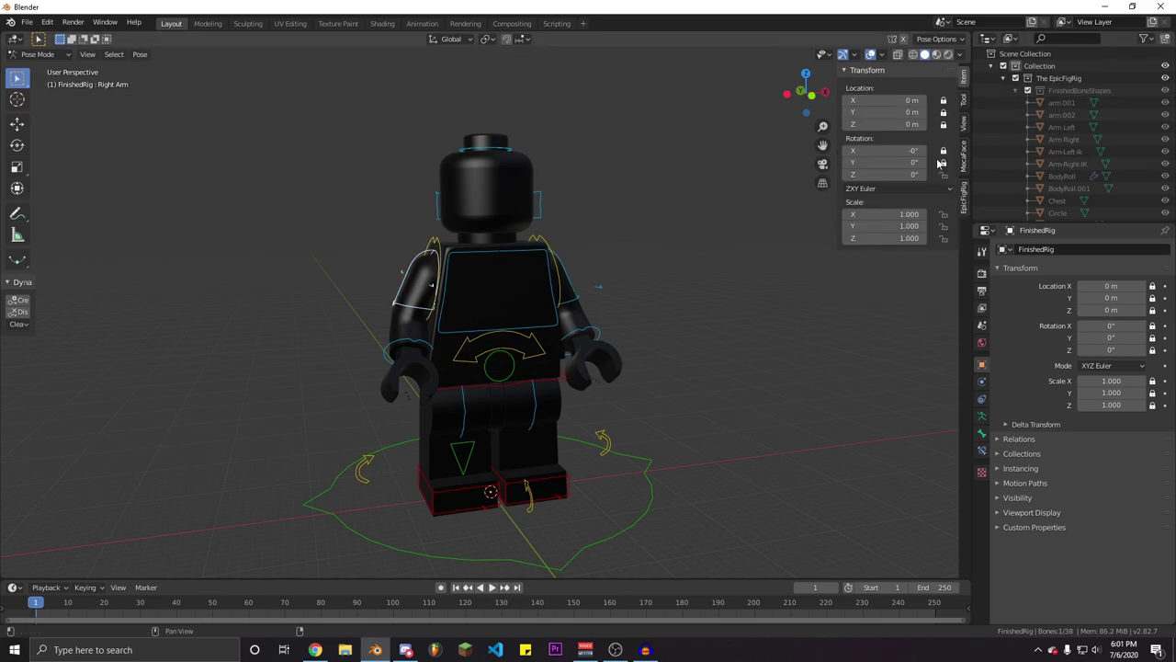
left_click(962, 204)
Select the Right Arm Socket Control at the shoulder and examine its shape around the arm
scroll(384, 330, "up", 3)
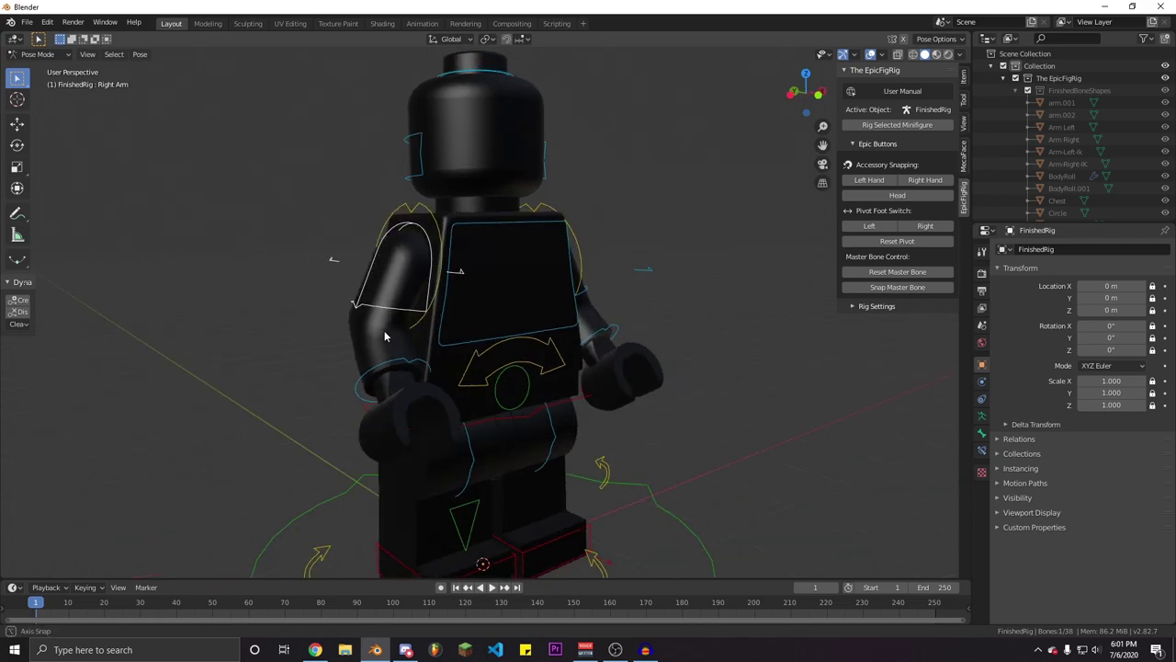
left_click(422, 213)
left_click(423, 208)
left_click(423, 210)
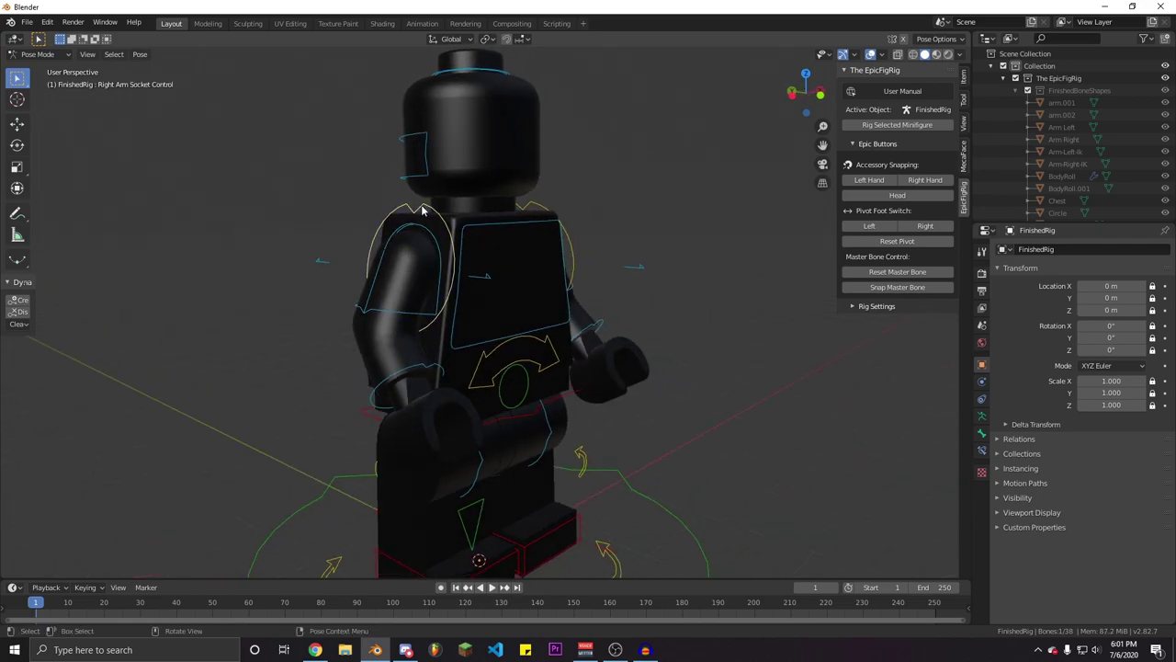
middle_click_drag(425, 233, 646, 386)
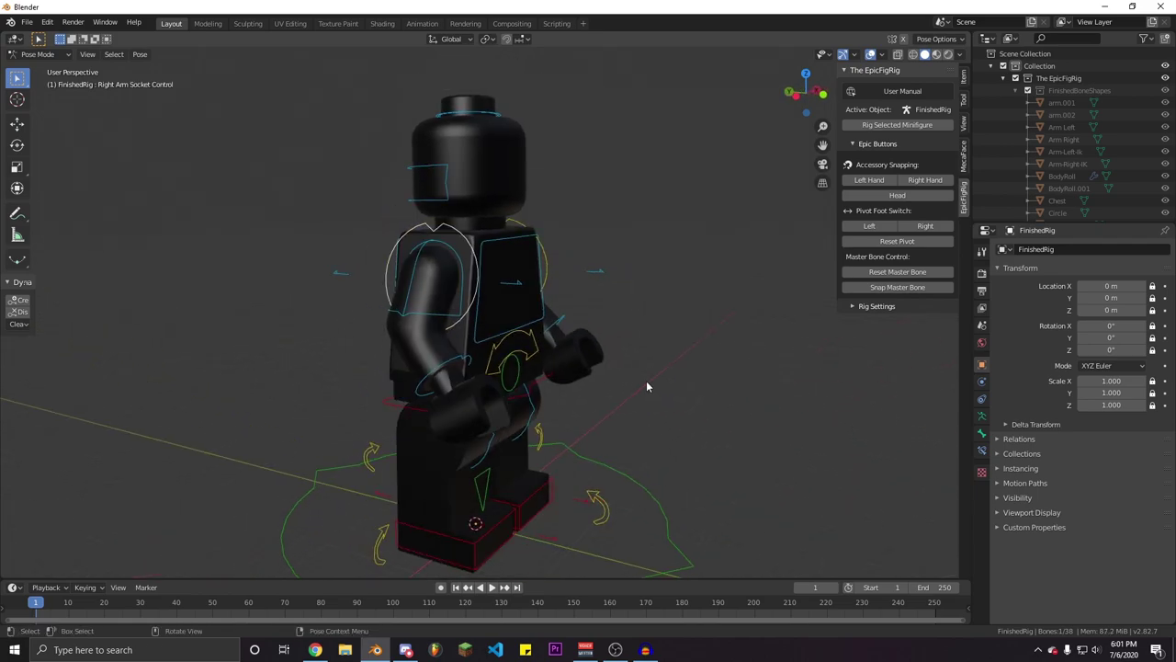
Try raising the Left Arm bone from a side view, and cancel the rotation
middle_click_drag(565, 316, 593, 290)
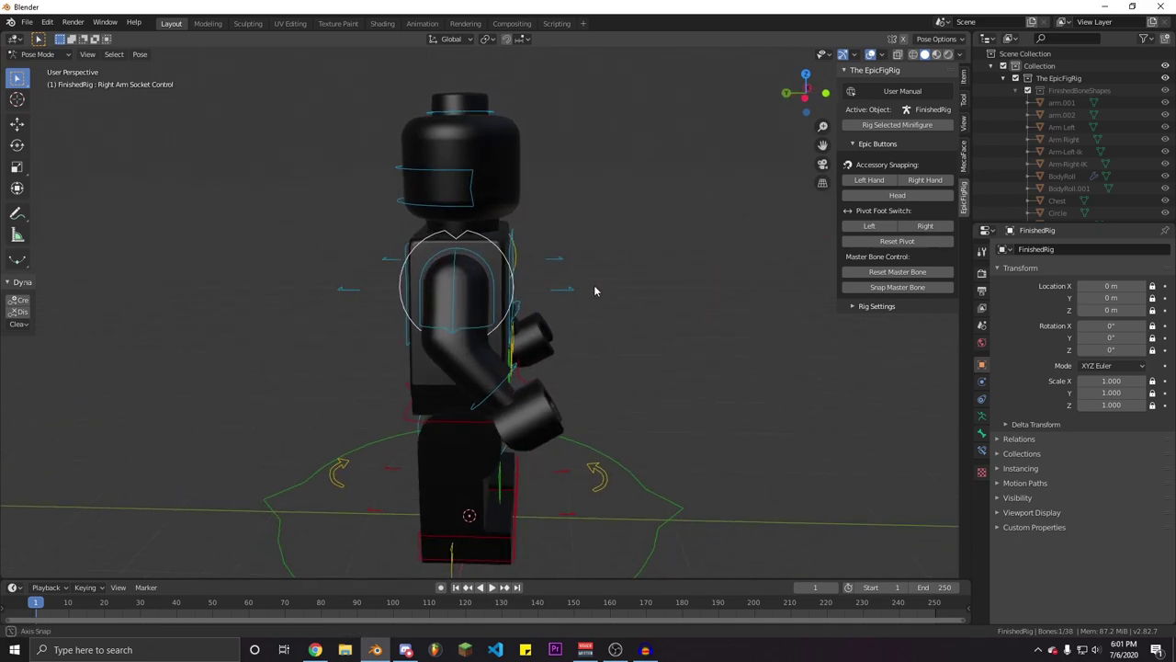
key("r")
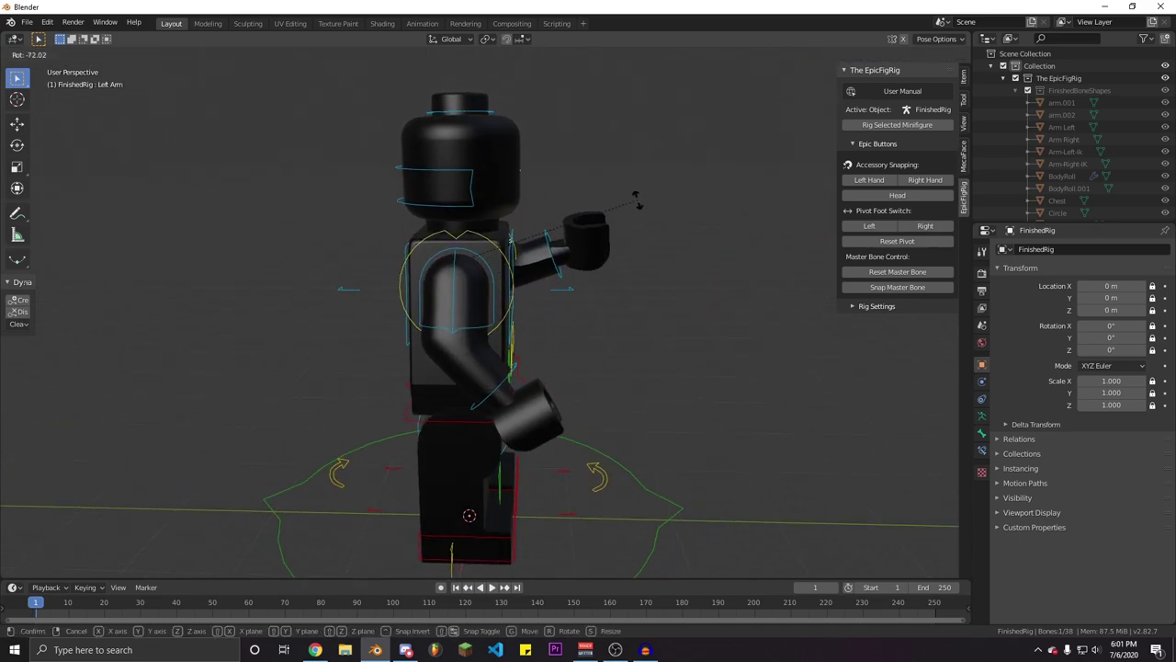
right_click(457, 438)
Examine the arrow handles in front of and behind the arms by selecting the Left Arm and Right Arm bones
scroll(546, 357, "down", 1)
middle_click_drag(547, 357, 553, 334)
left_click(554, 280)
middle_click_drag(555, 281, 542, 292)
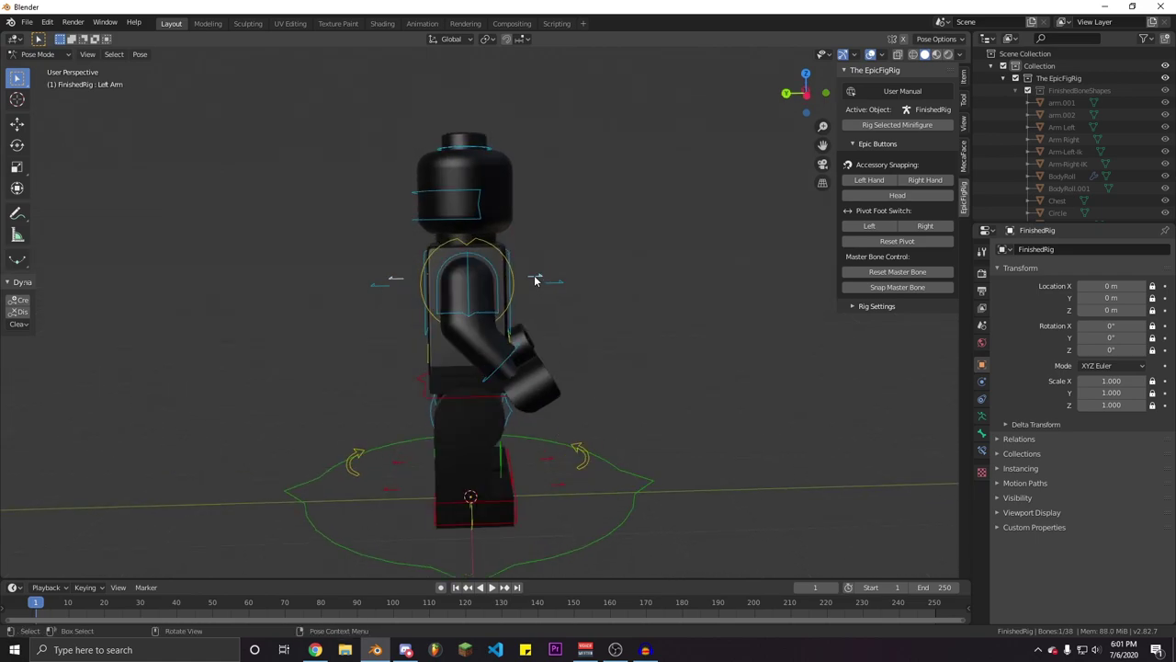
middle_click_drag(409, 392, 686, 382)
middle_click_drag(514, 315, 438, 321)
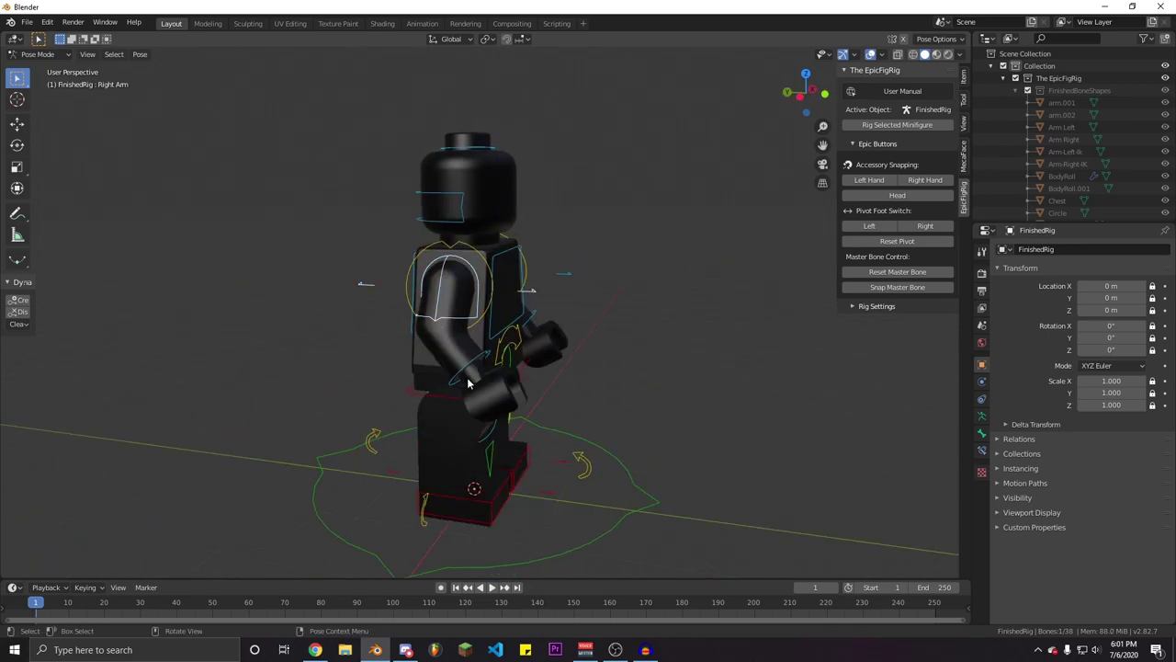
middle_click_drag(468, 383, 496, 381)
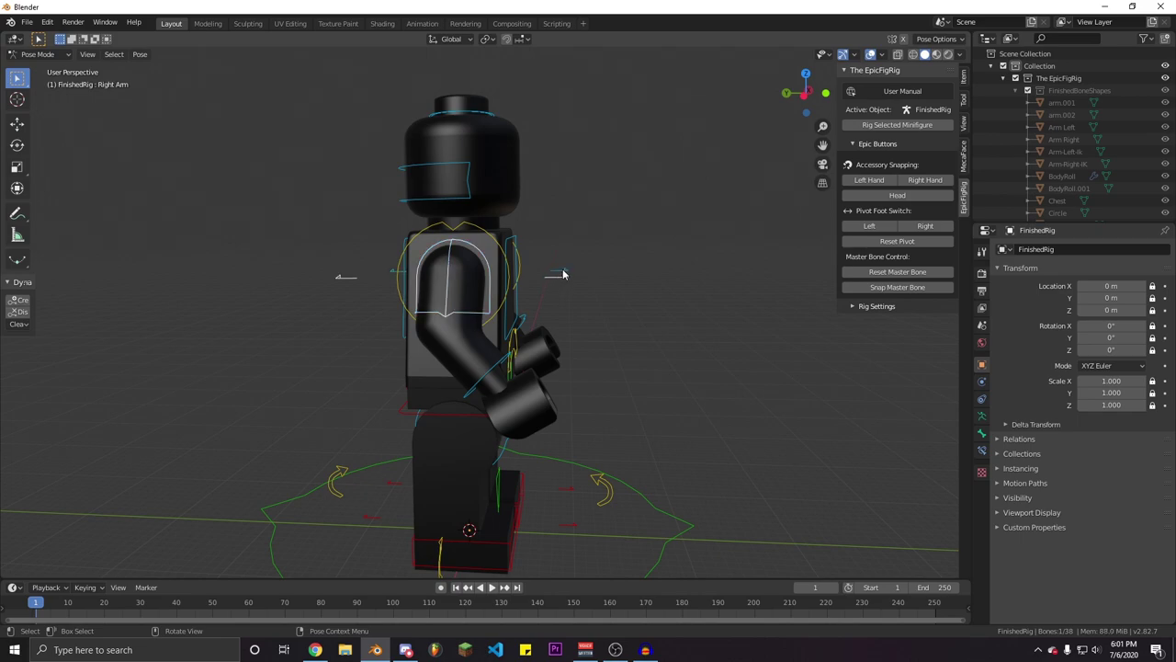
Try rotating the Left Arm and Right Arm bones from the side view, cancelling each rotation
scroll(563, 276, "down", 1)
middle_click_drag(550, 293, 563, 295)
left_click(496, 308)
key("r")
right_click(599, 218)
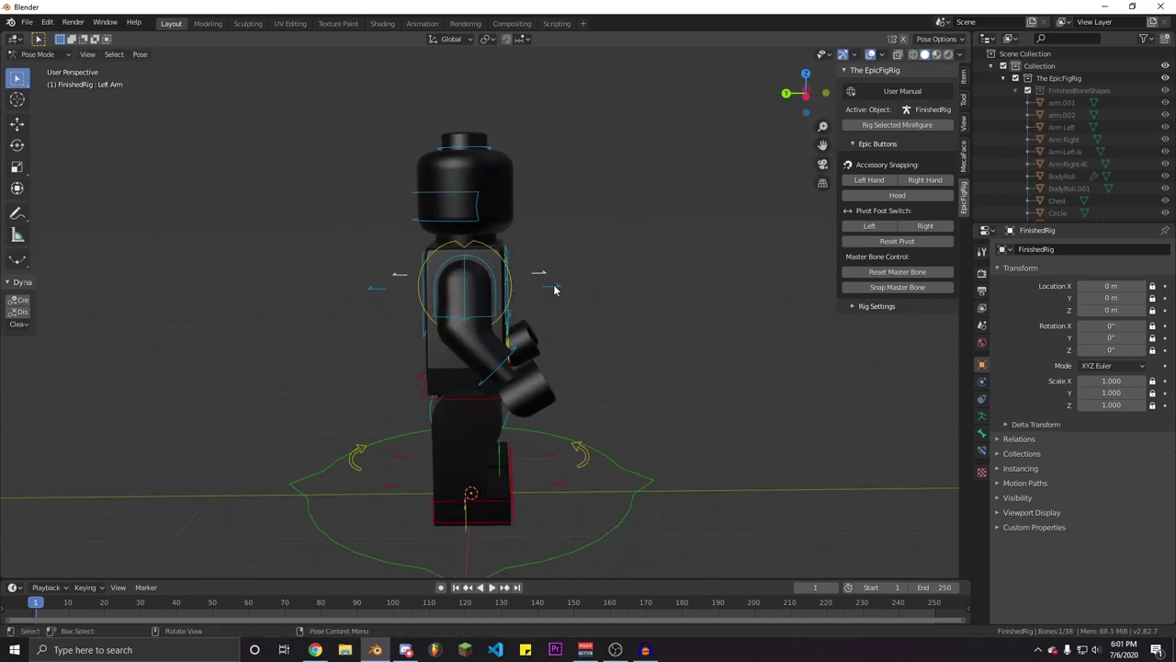
left_click(554, 288)
key("r")
right_click(626, 216)
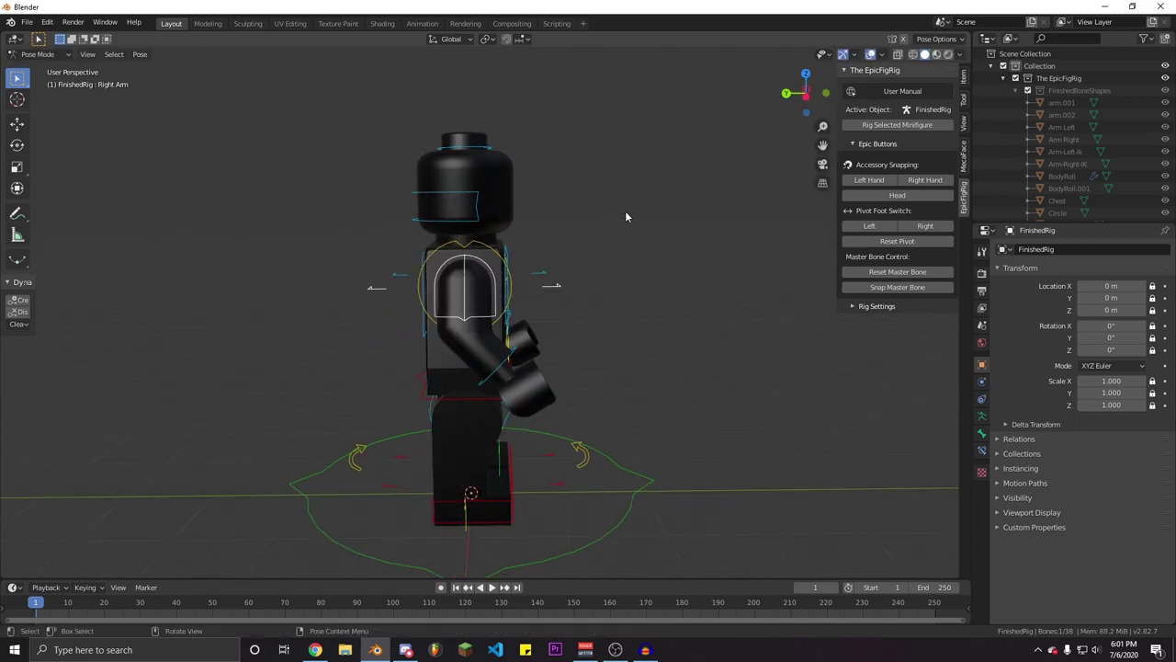
Try moving the LeftFootIK and RightFootIK bones from the side view, cancelling each move
middle_click_drag(598, 355, 548, 481)
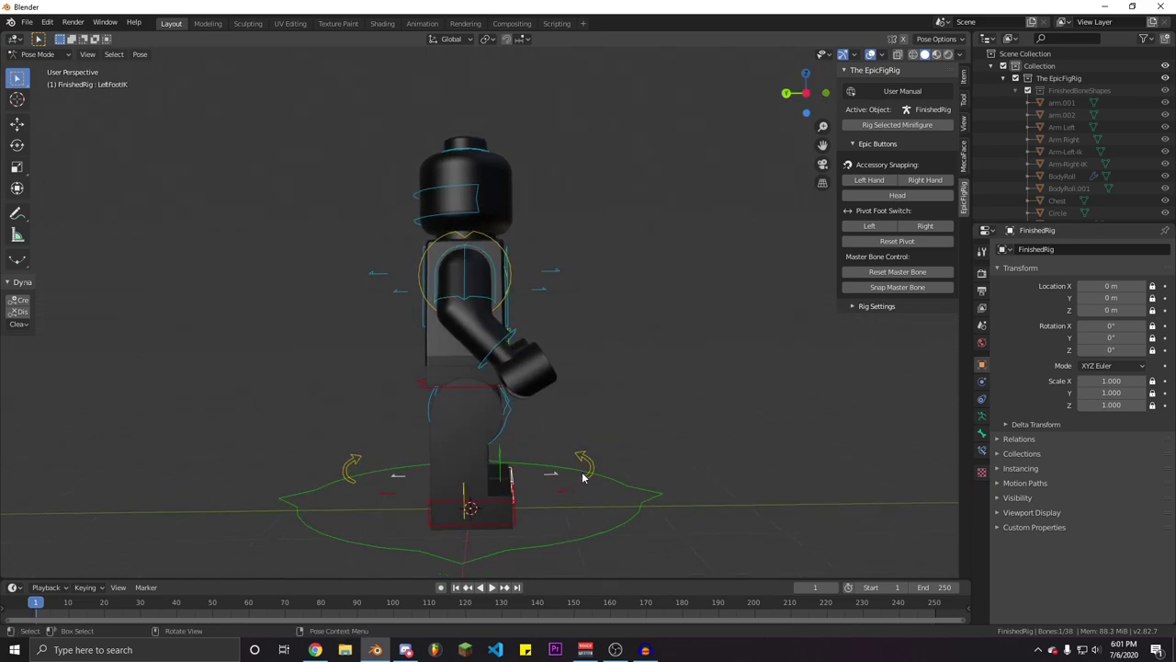
key("g")
right_click(832, 443)
left_click(559, 494)
key("g")
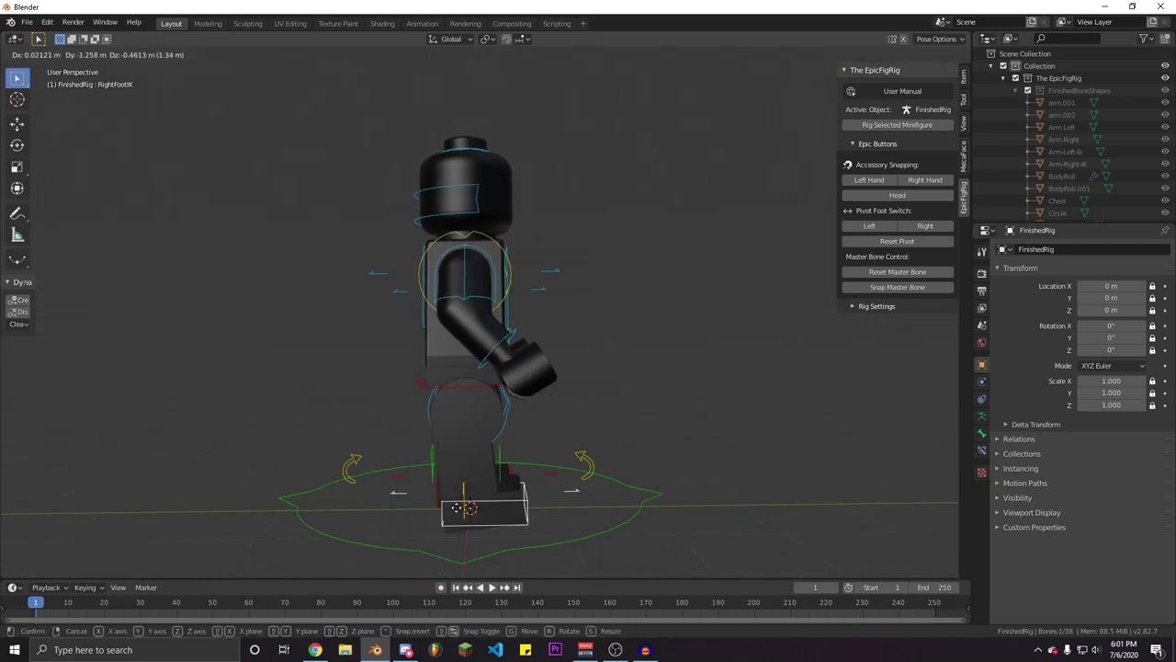
right_click(585, 432)
Move the RightFootIK bone behind the body and the LeftFootIK bone in front to form a stride
scroll(586, 428, "down", 1)
key("g")
left_click(525, 474)
left_click(544, 449)
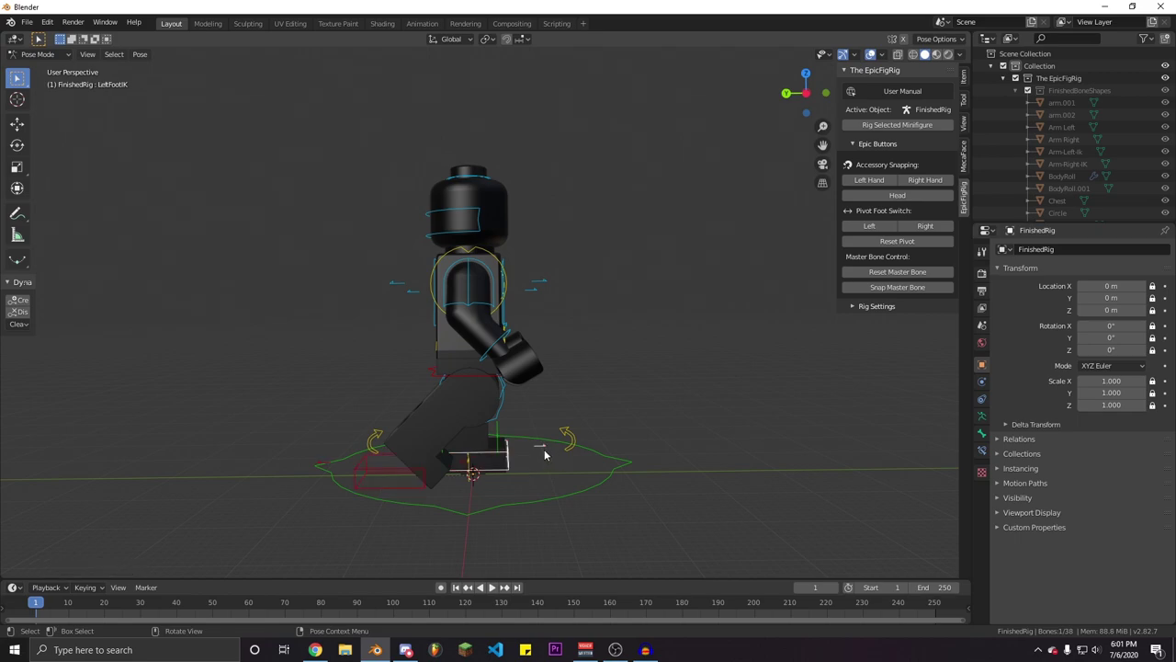
key("g")
left_click(690, 438)
Swing the Right Arm bone forward and the Left Arm bone backward to match the stride
left_click(544, 279)
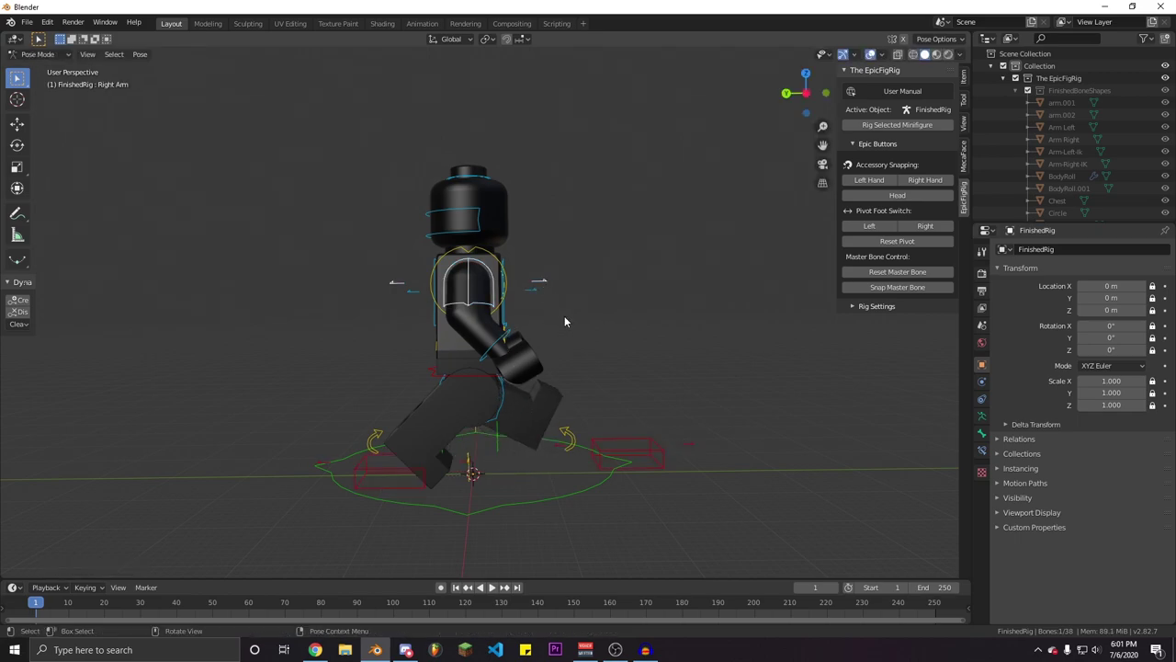
key("r")
left_click(548, 423)
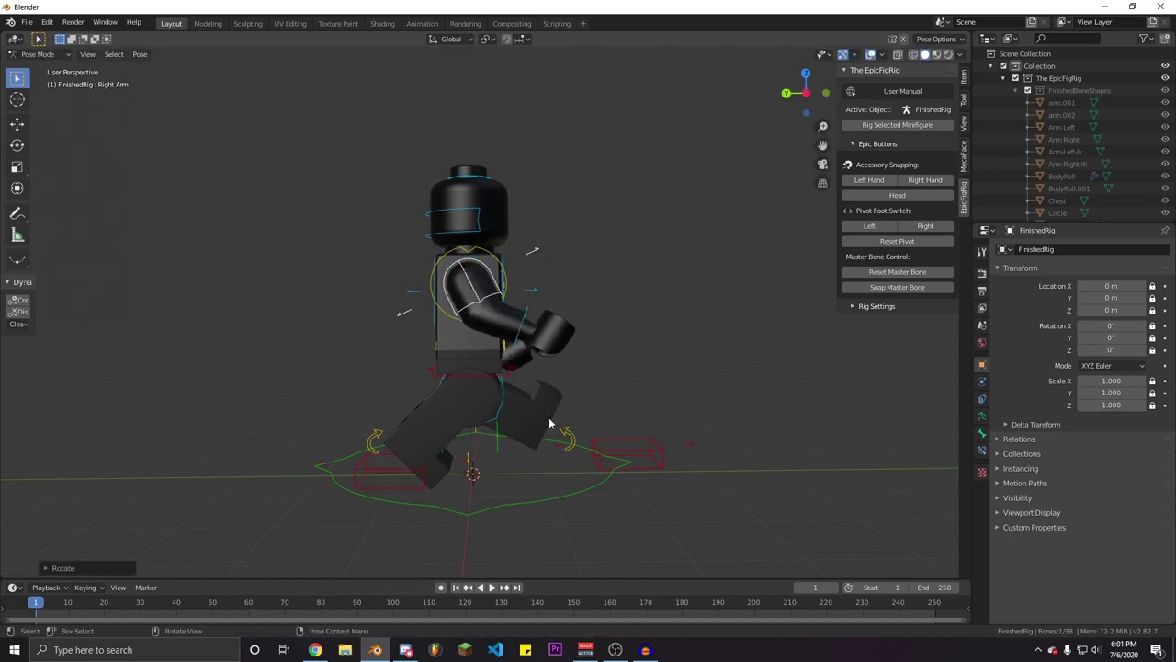
left_click(538, 295)
key("r")
left_click(577, 326)
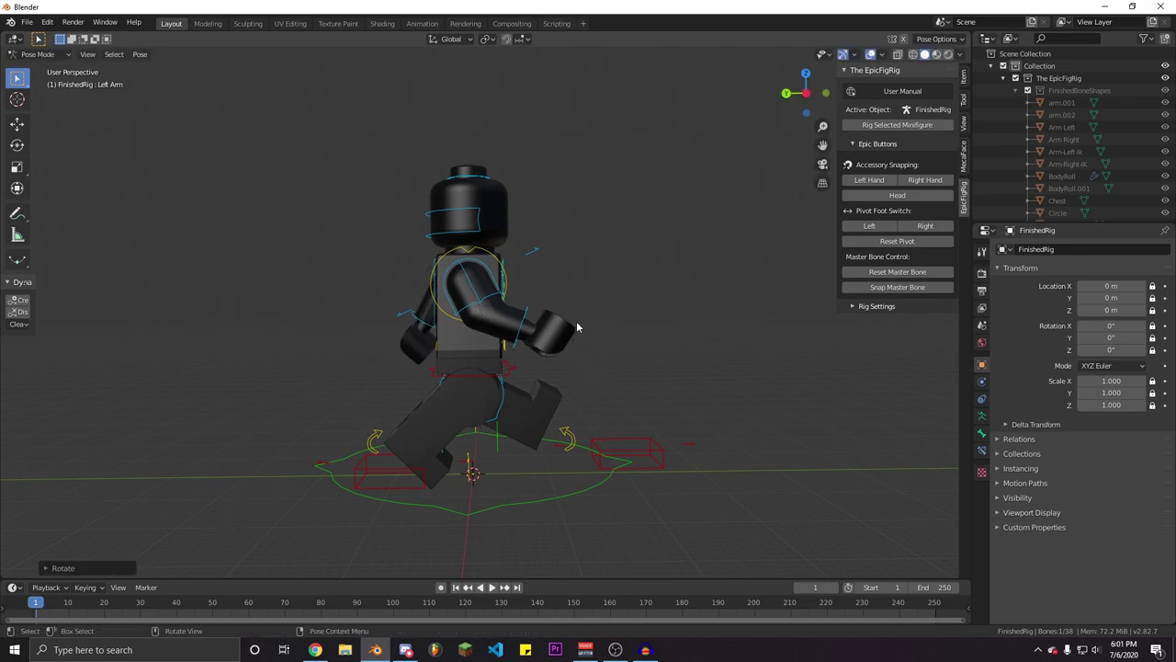
middle_click_drag(563, 404, 724, 470)
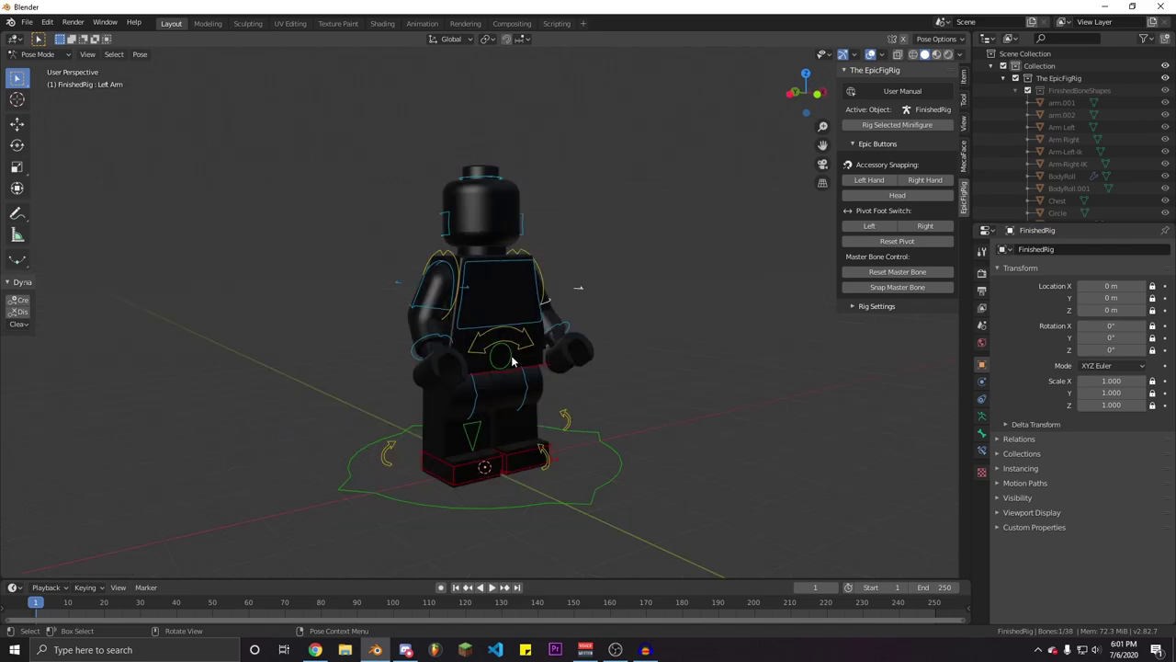
Try rotating the Center of Mass bone about the global X axis, cancelling the rotation
middle_click_drag(508, 417, 572, 420)
key("r")
key("x")
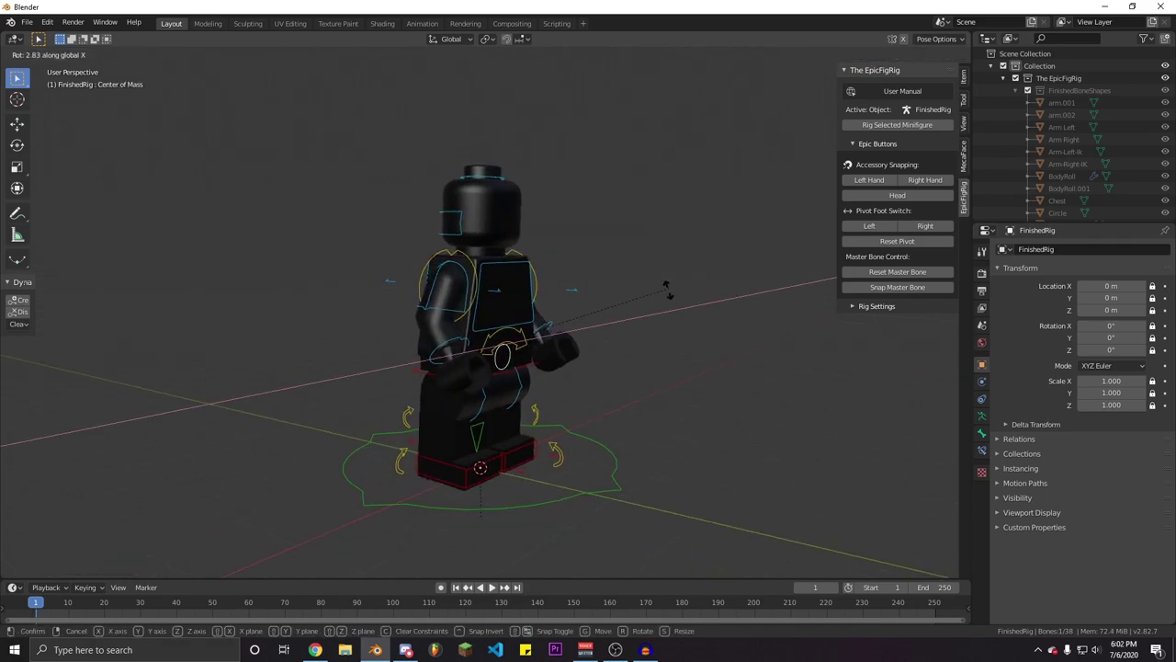
right_click(560, 455)
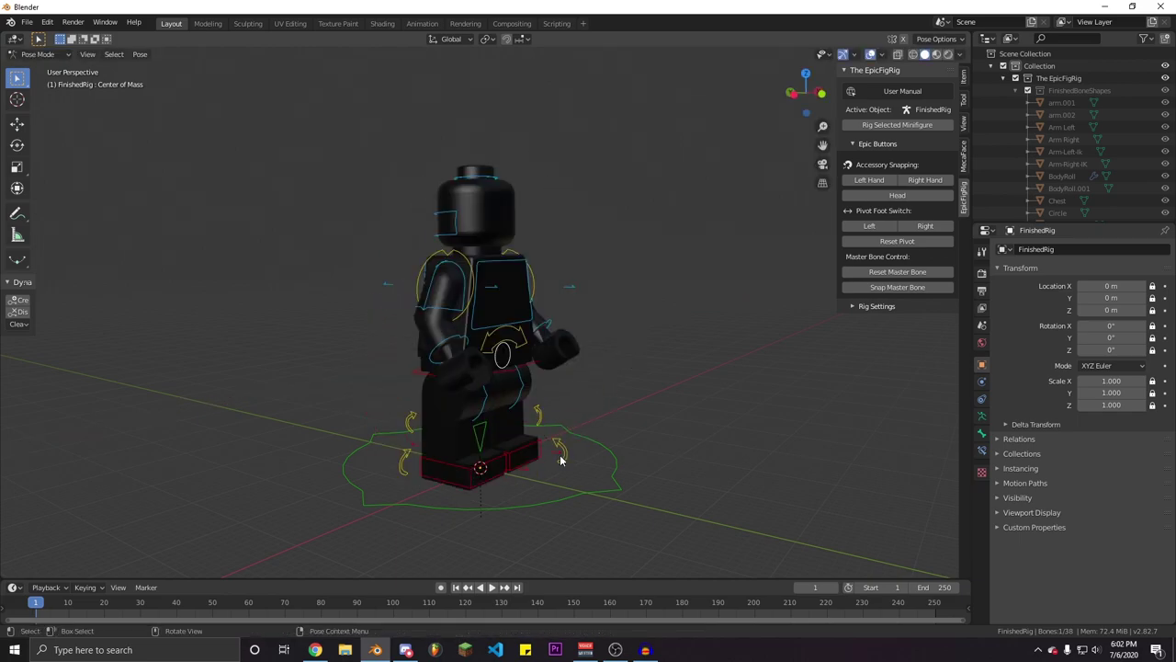
scroll(562, 449, "up", 2)
mouse_move(564, 446)
middle_mouse_down()
mouse_move(486, 430)
mouse_move(360, 431)
mouse_move(527, 446)
mouse_move(569, 433)
middle_mouse_up()
scroll(604, 422, "down", 3)
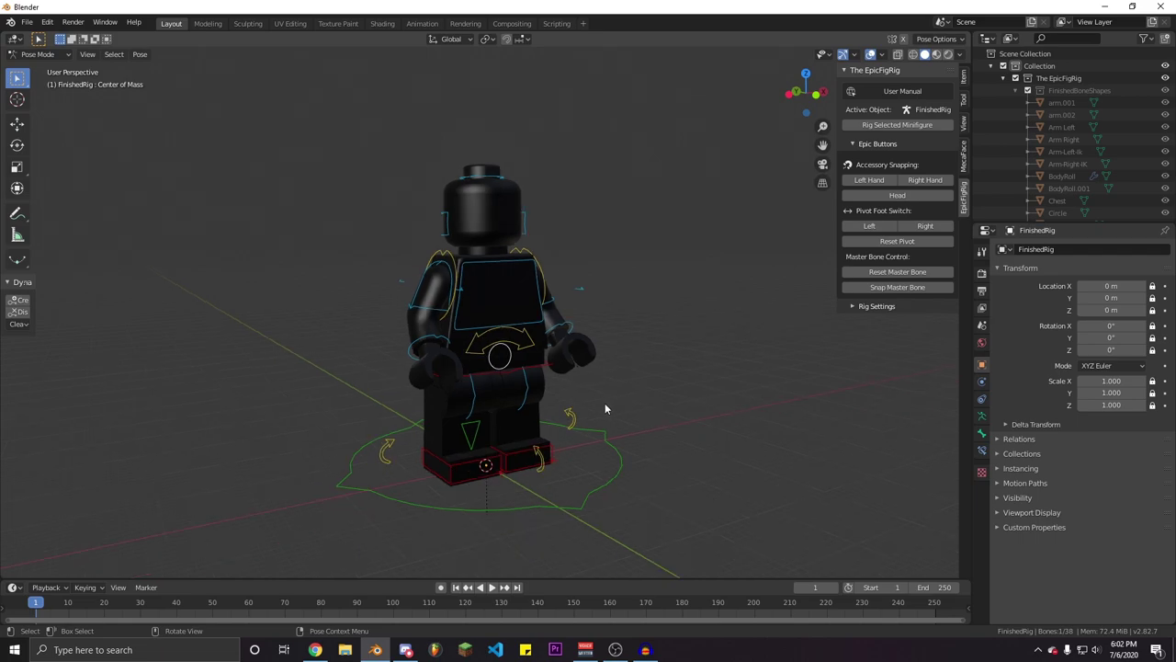
Try rotating the BodyControlBoneIK bone from the side view to lean the body over planted feet, cancelling the rotation
middle_click_drag(525, 434, 578, 373)
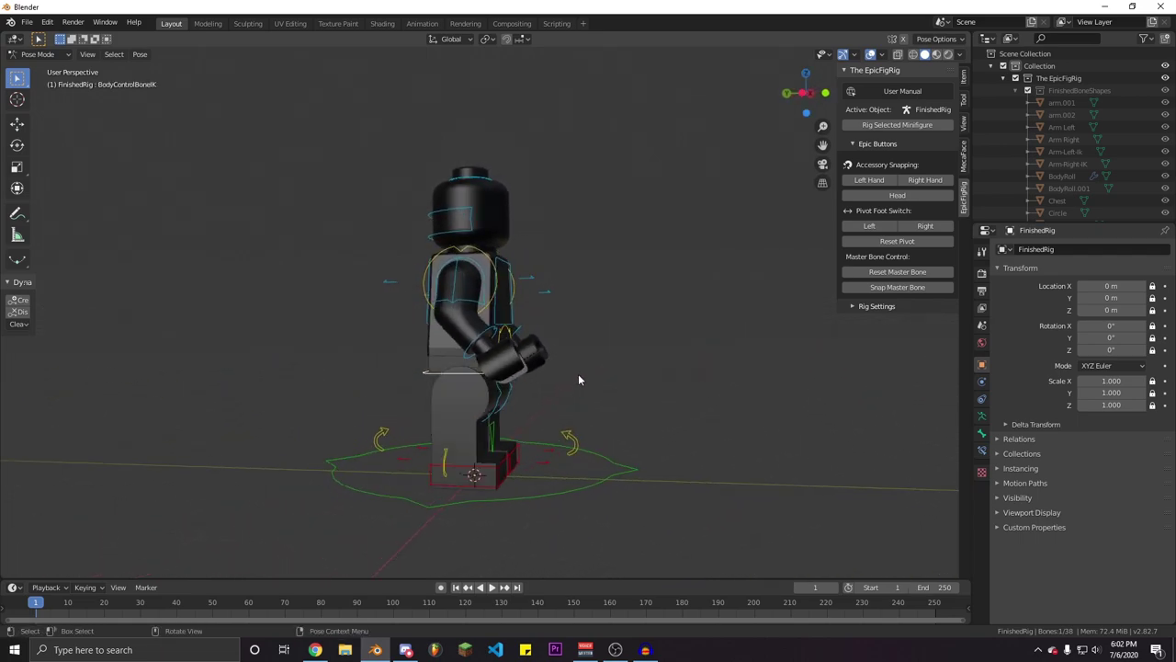
key("r")
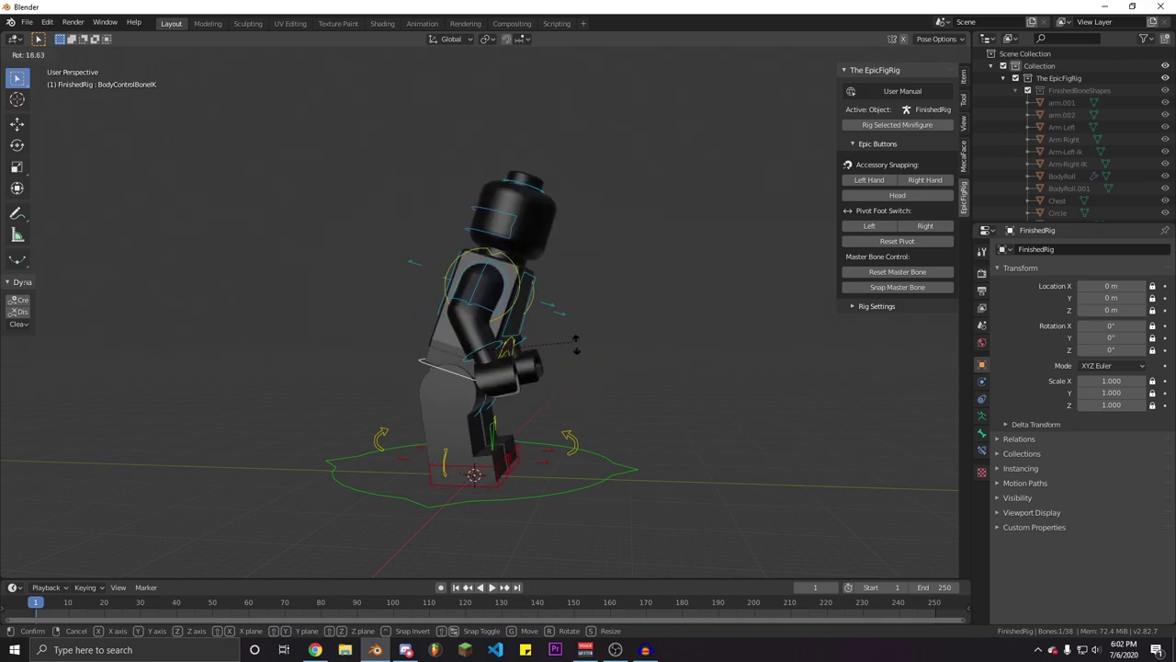
right_click(510, 320)
Try rotating the Center of Mass bone freely and about the X axis, cancelling each rotation
middle_click_drag(511, 323, 554, 389)
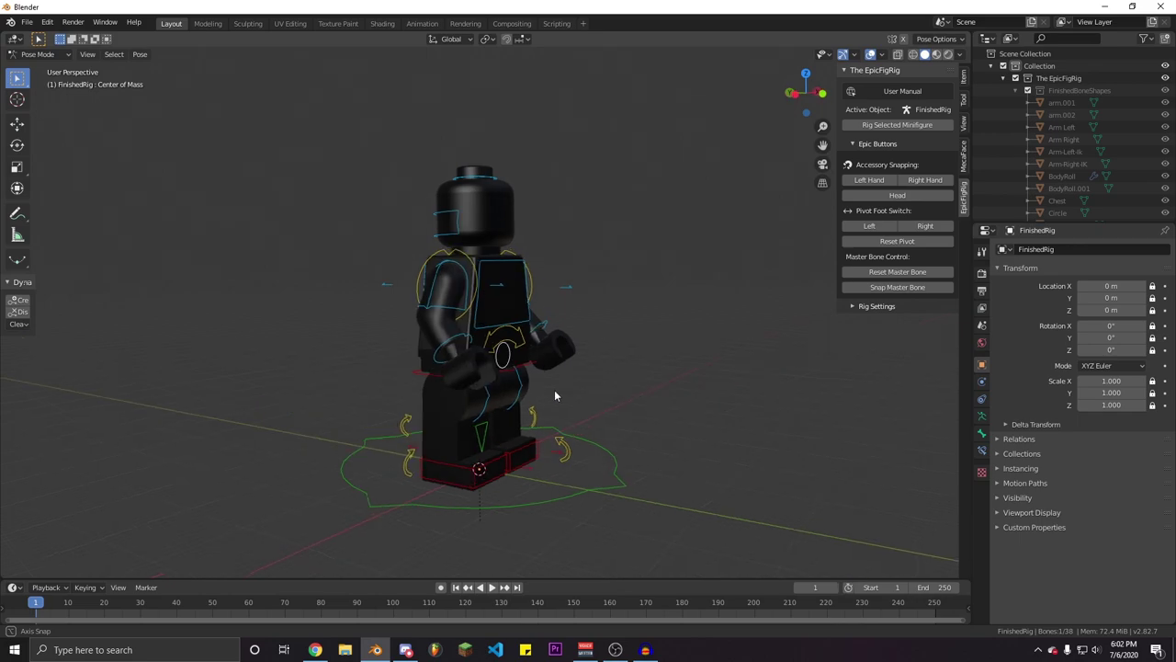
key("r")
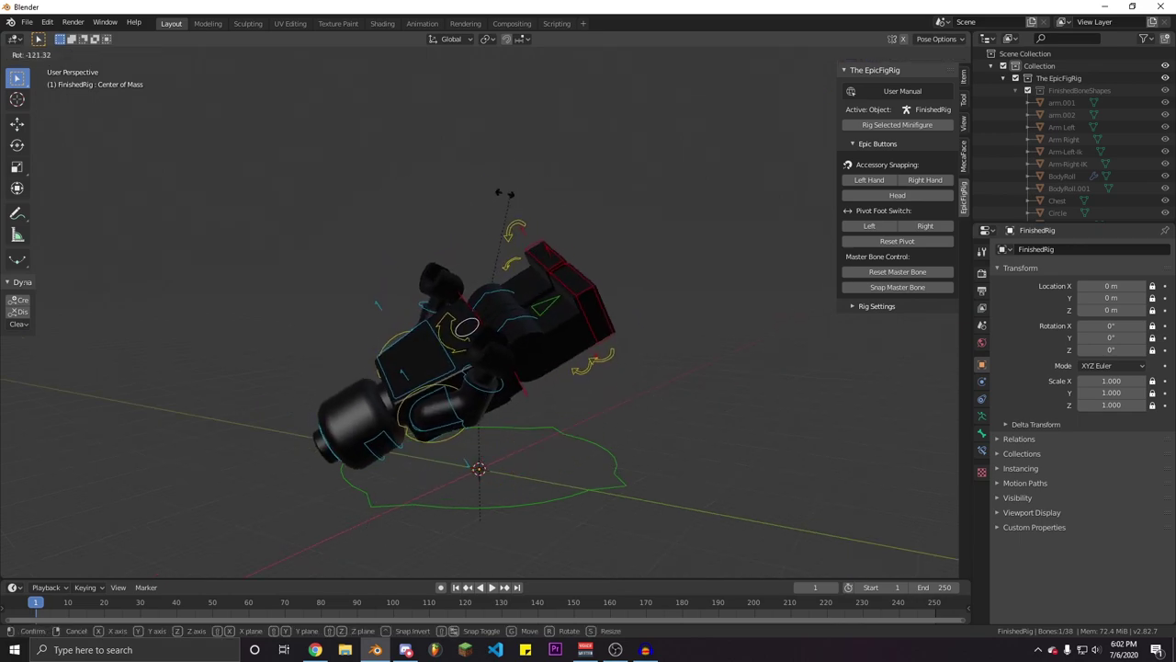
right_click(551, 448)
scroll(552, 448, "up", 2)
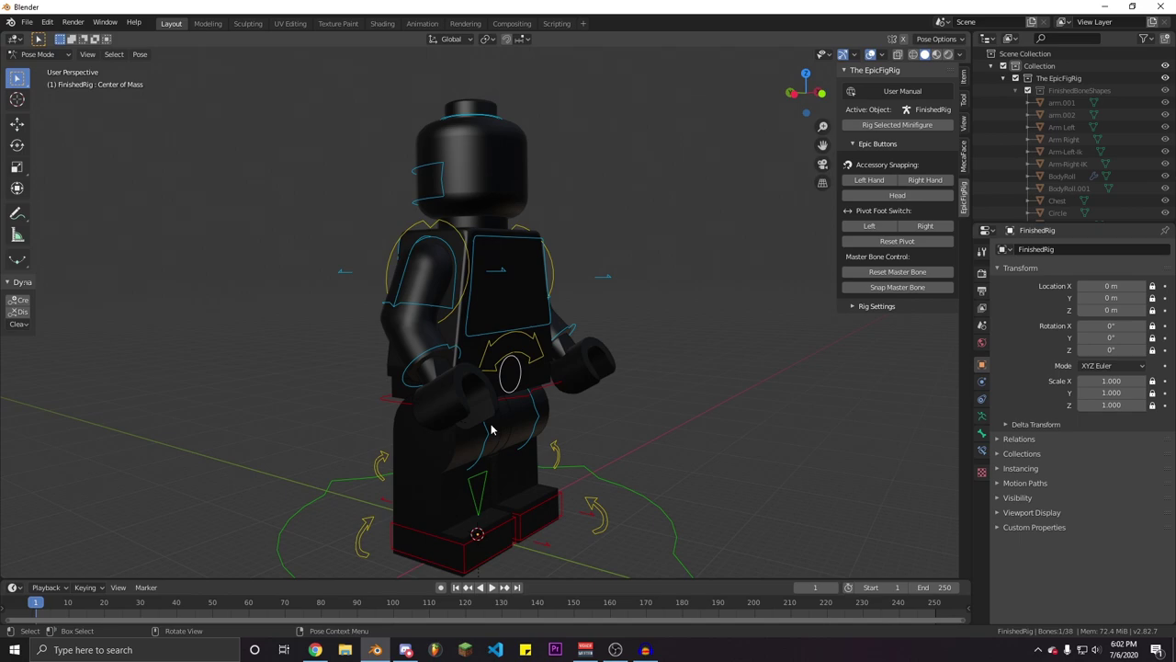
scroll(491, 429, "down", 3)
middle_click_drag(524, 428, 364, 336)
key("r")
key("x")
right_click(587, 414)
Try rotating the Torso Rock bone from the front view, cancelling the rotation
scroll(587, 413, "up", 2)
middle_click_drag(474, 452, 642, 375)
scroll(548, 409, "up", 2)
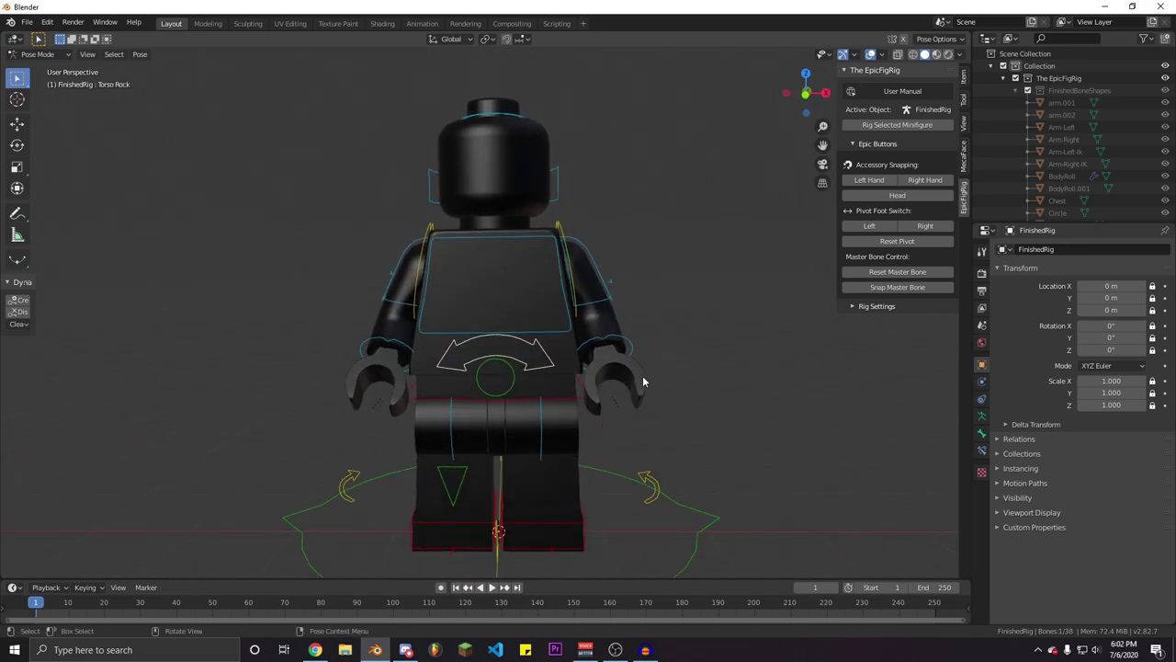
key("r")
right_click(599, 452)
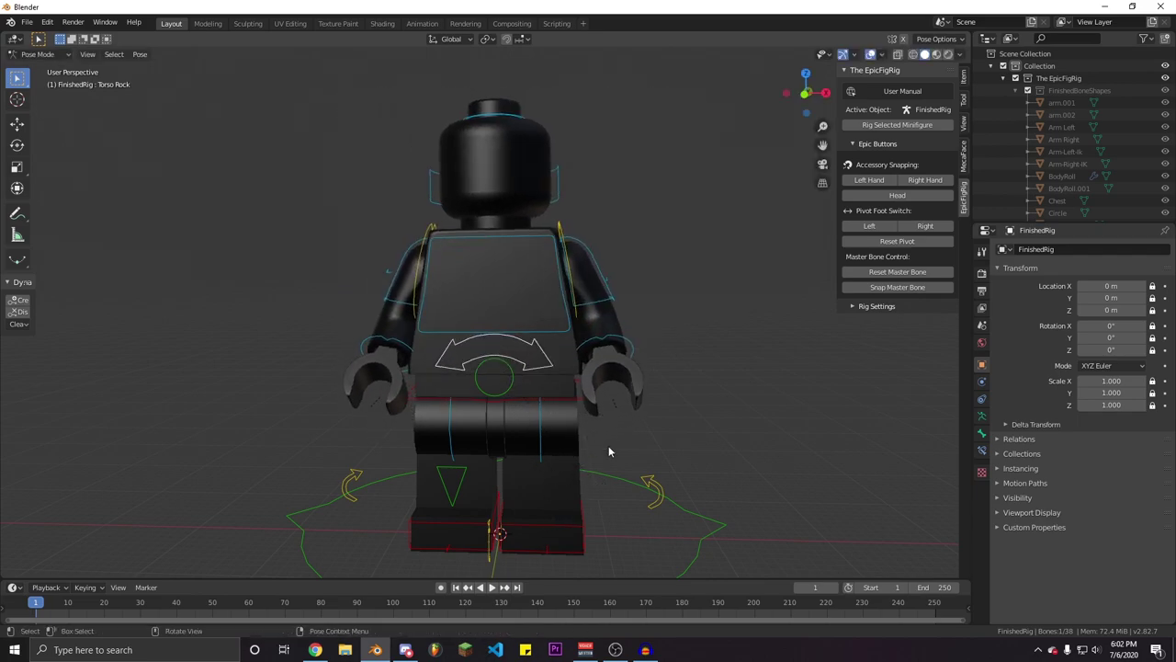
Try rotating the Body rock control bone to tilt the whole figure sideways on its feet, cancelling the rotation
left_click(655, 497)
scroll(654, 502, "down", 2)
left_click(602, 434)
key("r")
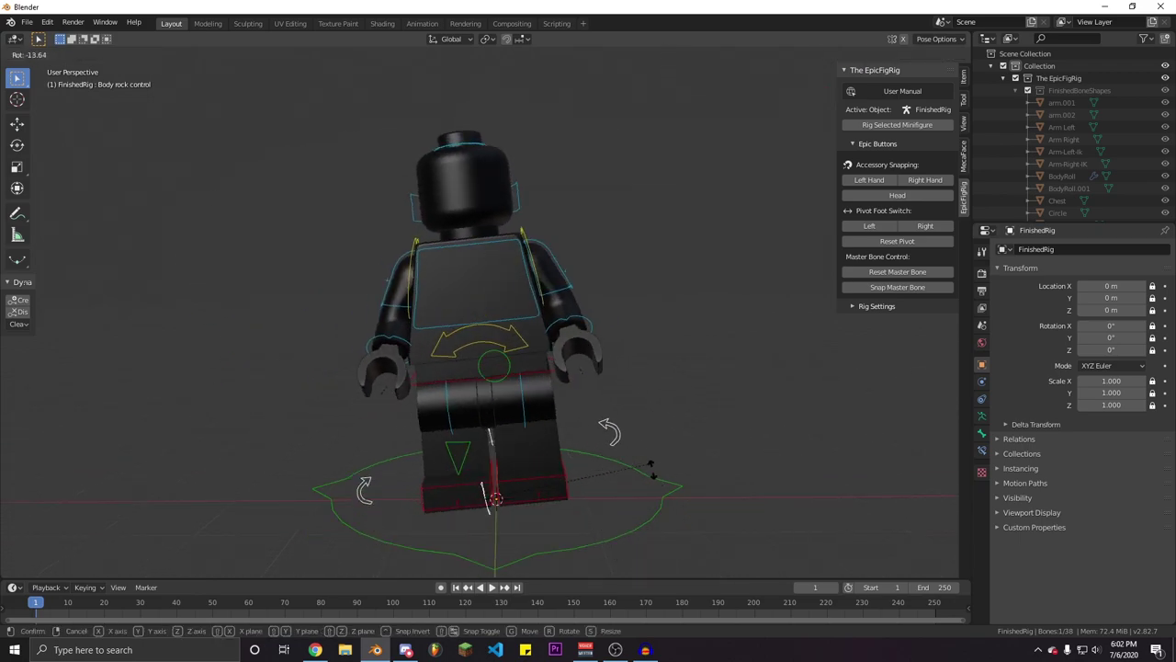
right_click(639, 496)
scroll(641, 478, "down", 2)
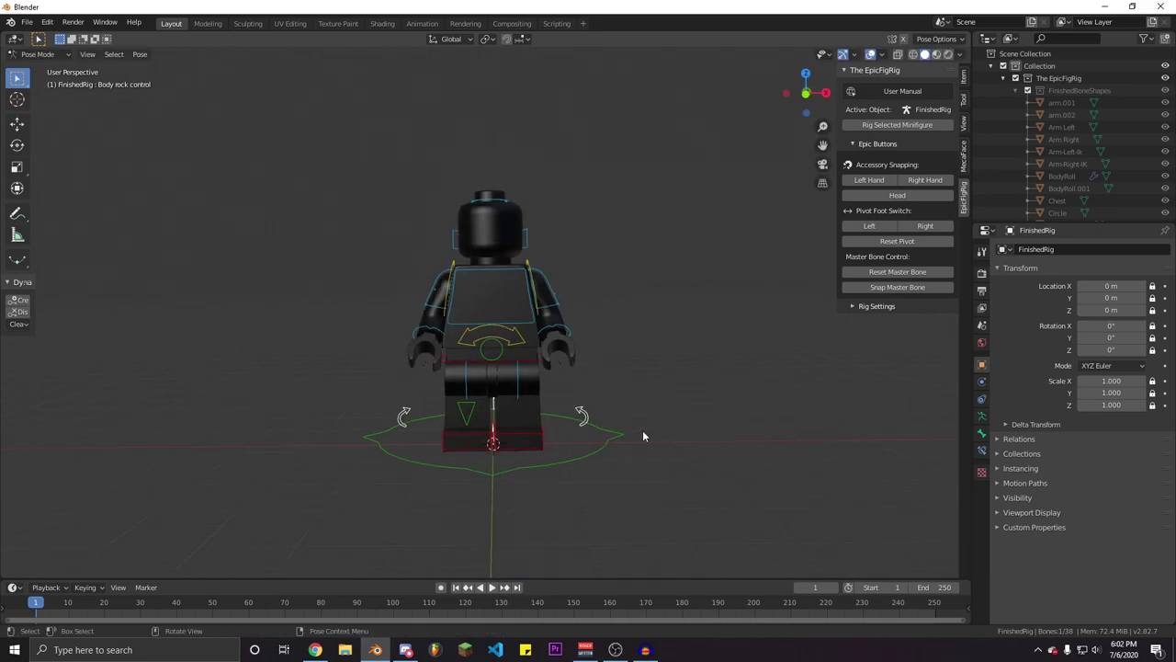
Compare a trial rotation of the MasterBone with one of the Body rock control bone, cancelling both
key("r")
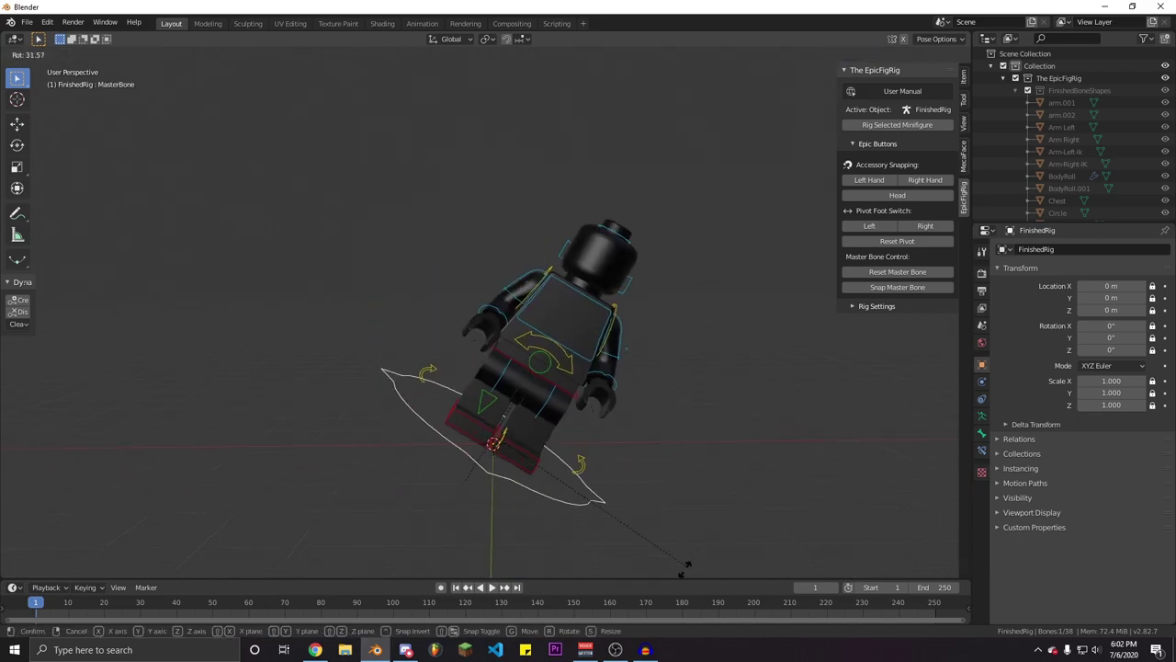
right_click(659, 517)
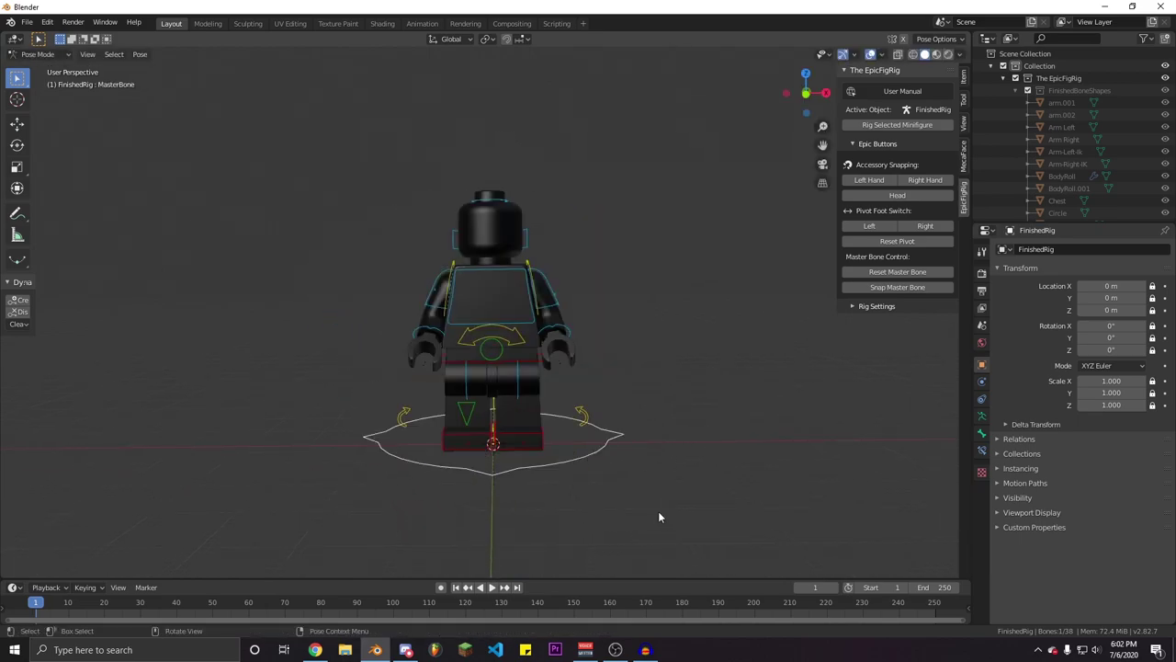
left_click(585, 418)
key("r")
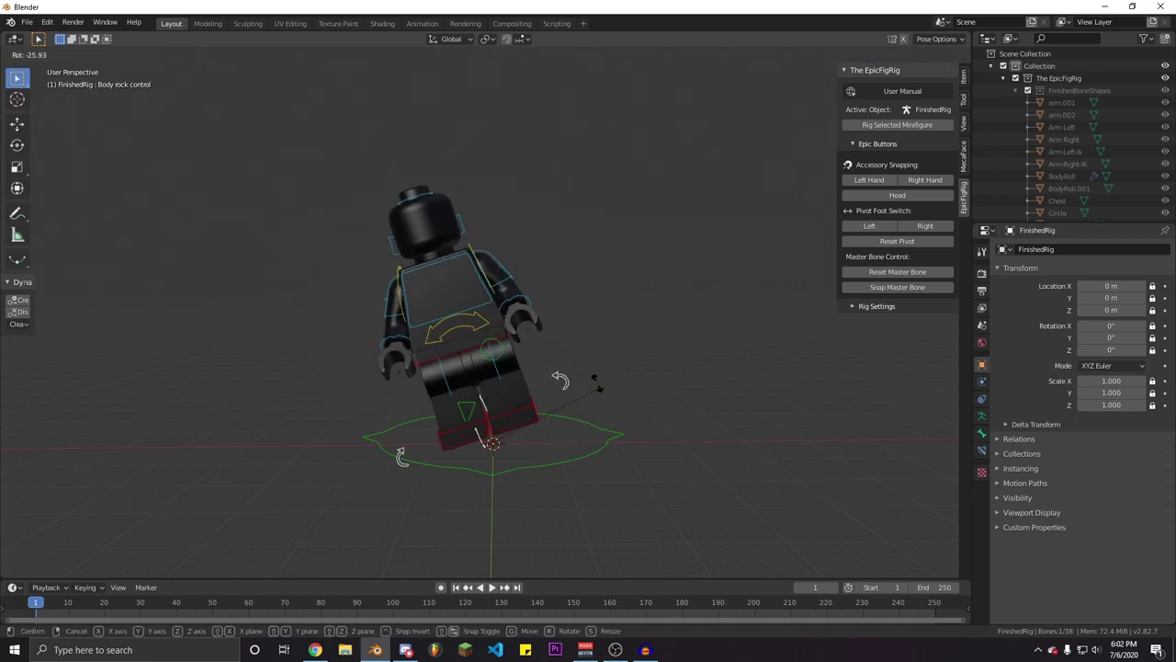
right_click(588, 369)
Try rocking the torso sideways above the hips with the Torso Rock bone, both close up and with the full figure in view
scroll(551, 386, "up", 3)
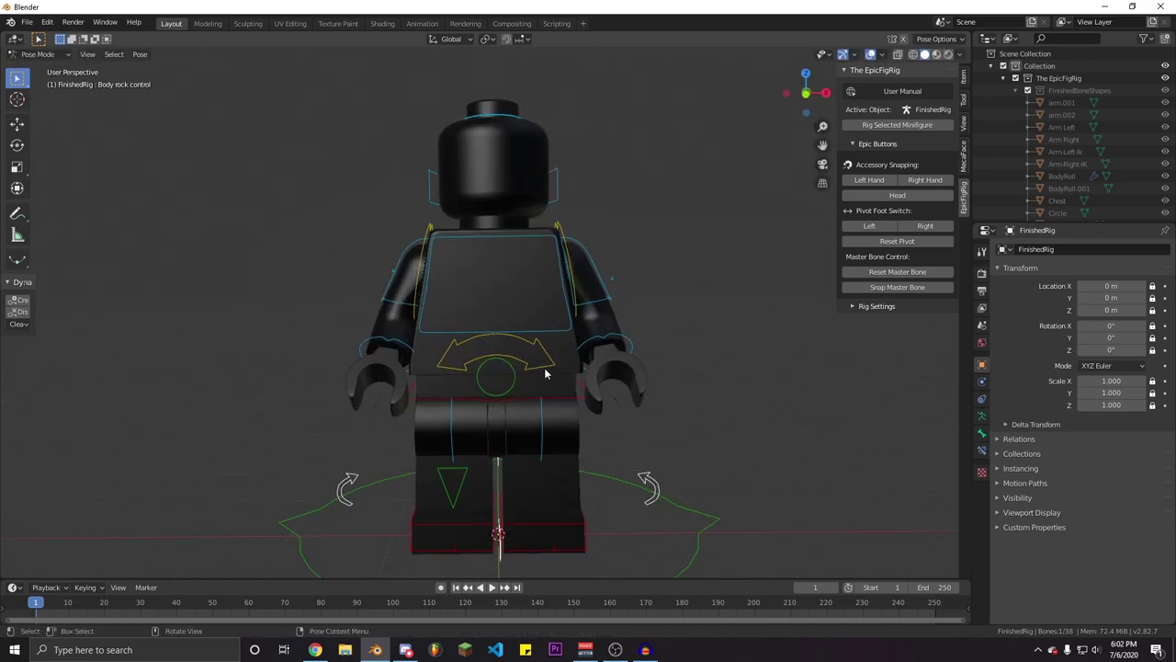
scroll(545, 373, "up", 2)
left_click(589, 415)
scroll(593, 415, "up", 2)
scroll(597, 415, "down", 1)
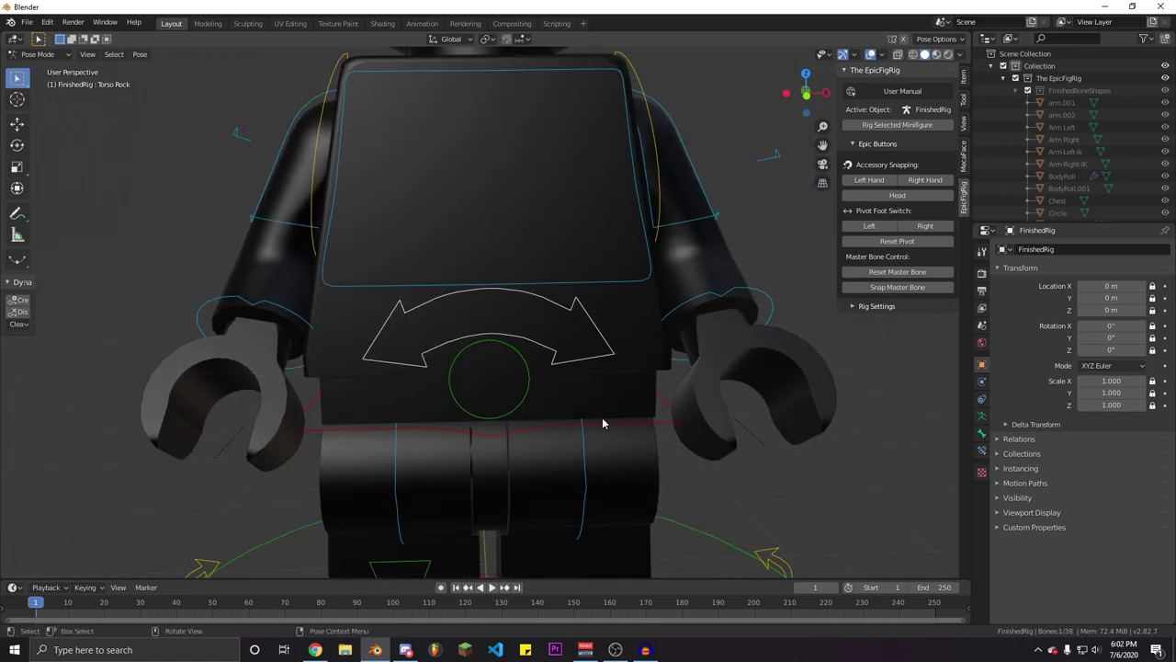
key("r")
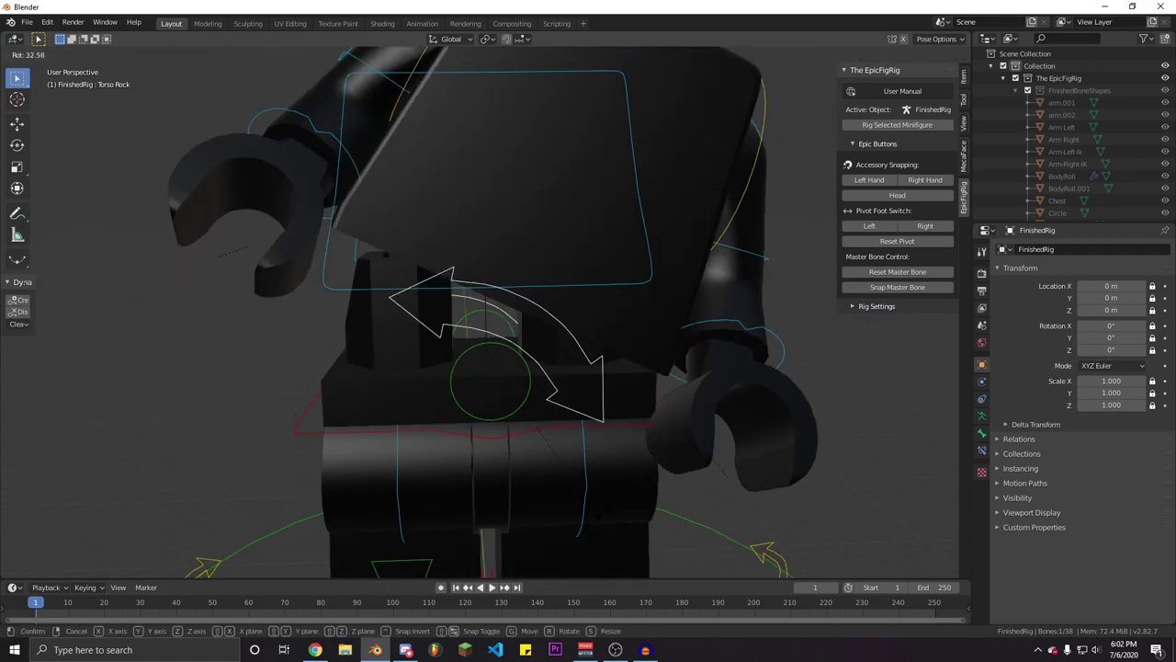
right_click(653, 512)
scroll(543, 433, "down", 3)
middle_click_drag(543, 432, 611, 387)
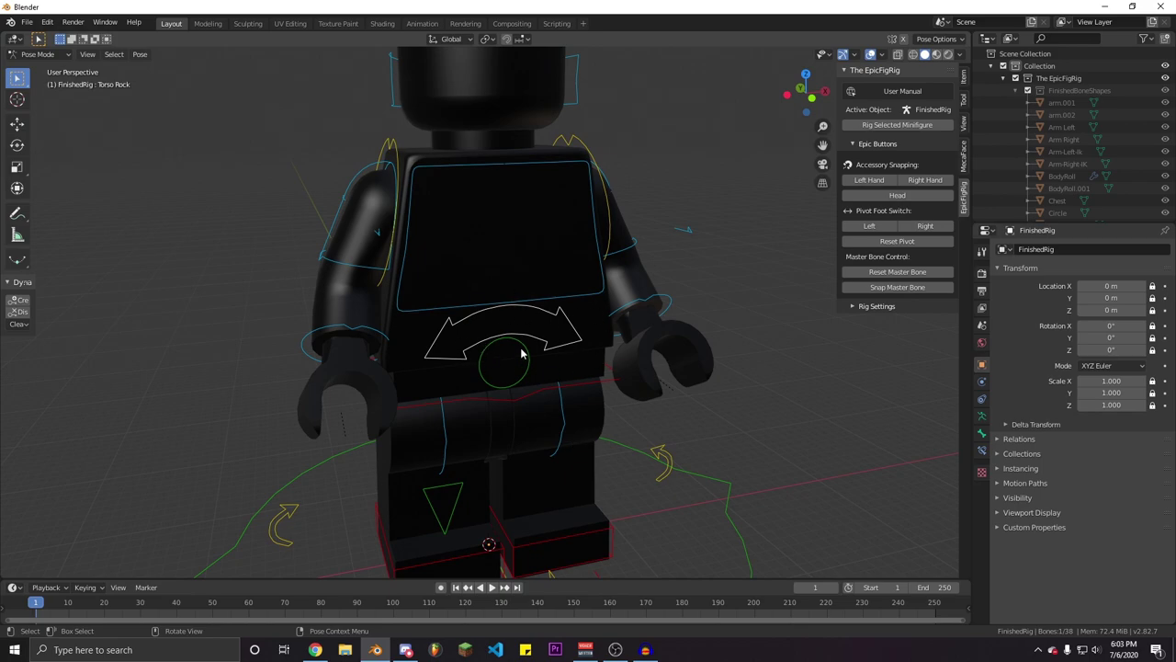
scroll(554, 386, "down", 2)
middle_click_drag(606, 403, 585, 410)
key("r")
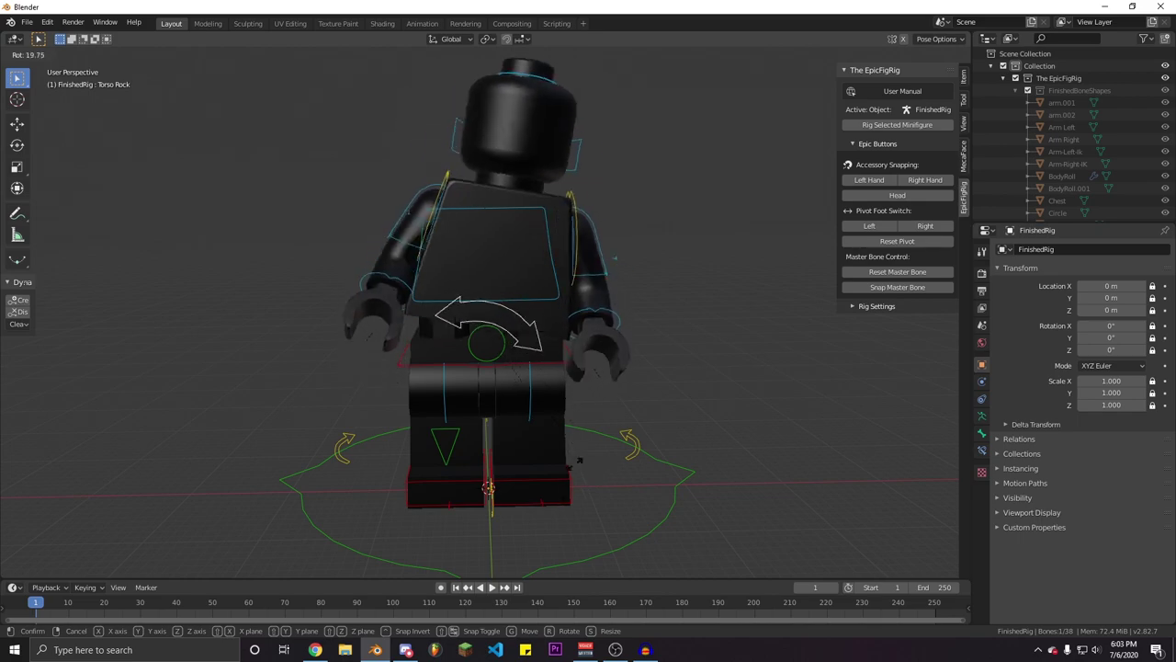
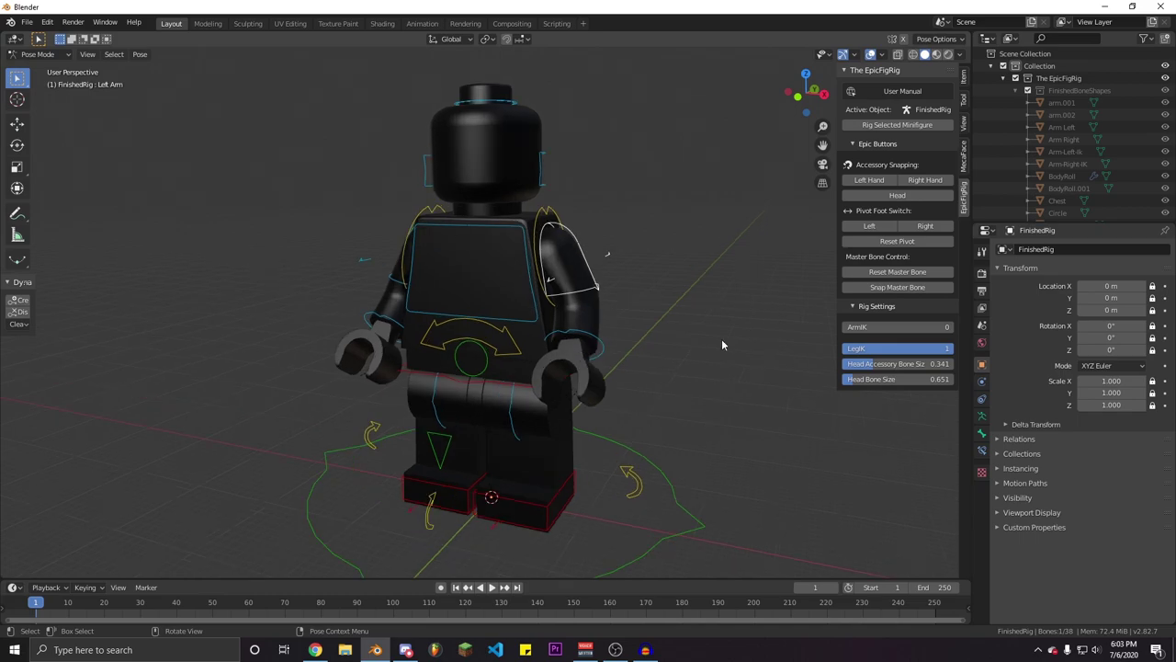
Set the rig's ArmIK to 1 and try moving the Left Arm IK bone
middle_click_drag(570, 348, 559, 343, "shift")
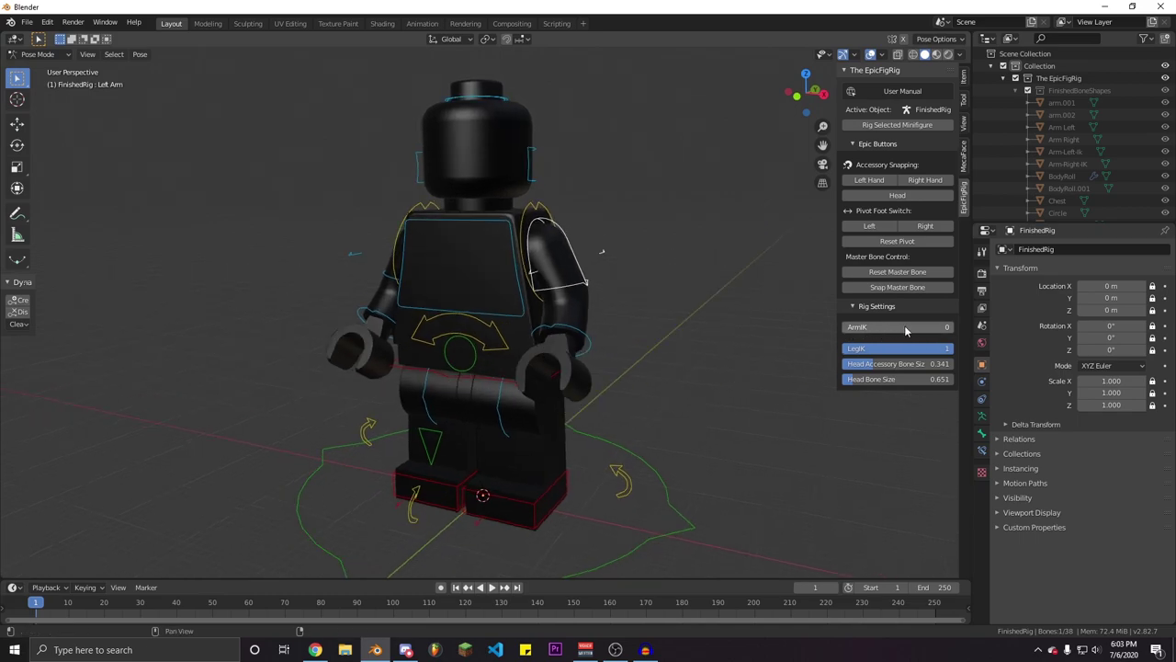
left_click(866, 325)
left_click(552, 394)
middle_click_drag(551, 395, 478, 376)
key("g")
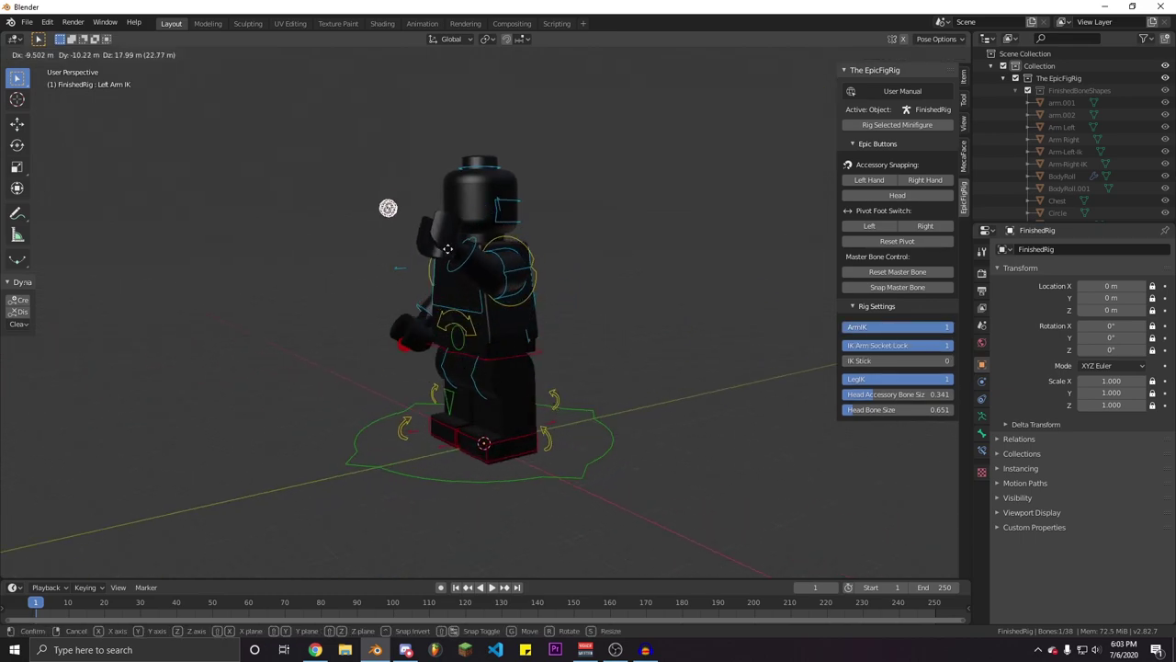
left_click(537, 410)
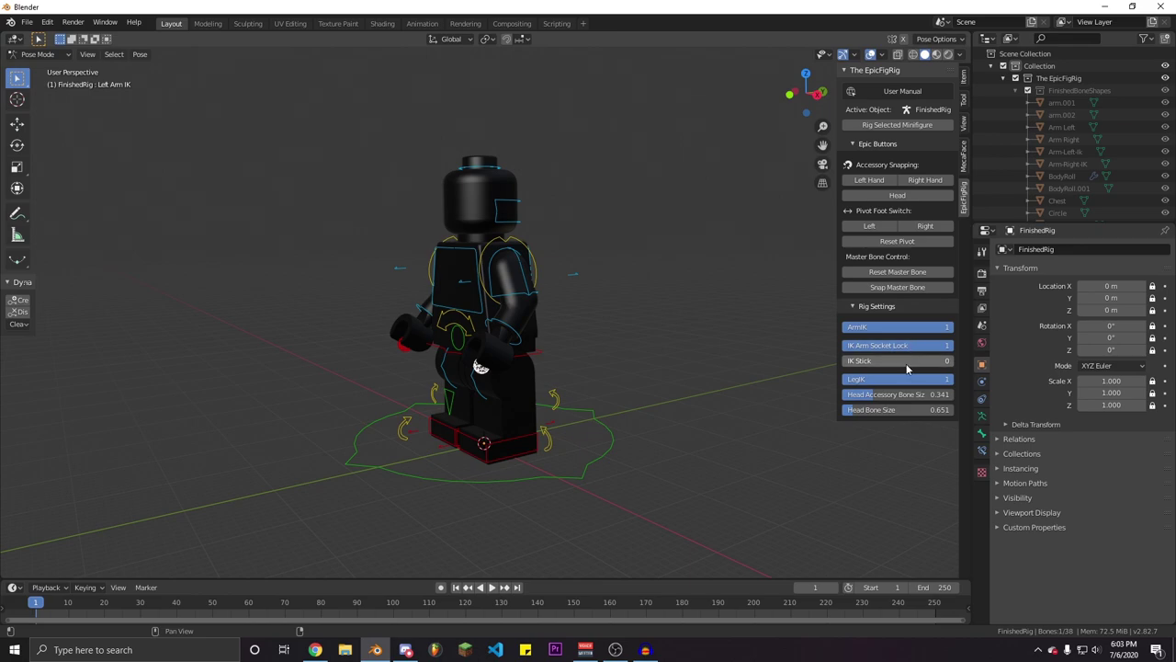
Try moving the Left Arm IK bone from two viewing angles with the arm socket locked, cancelling each move
scroll(497, 373, "up", 3)
middle_click_drag(465, 408, 628, 426)
key("g")
right_click(709, 377)
middle_click_drag(709, 377, 467, 401)
key("g")
right_click(433, 364)
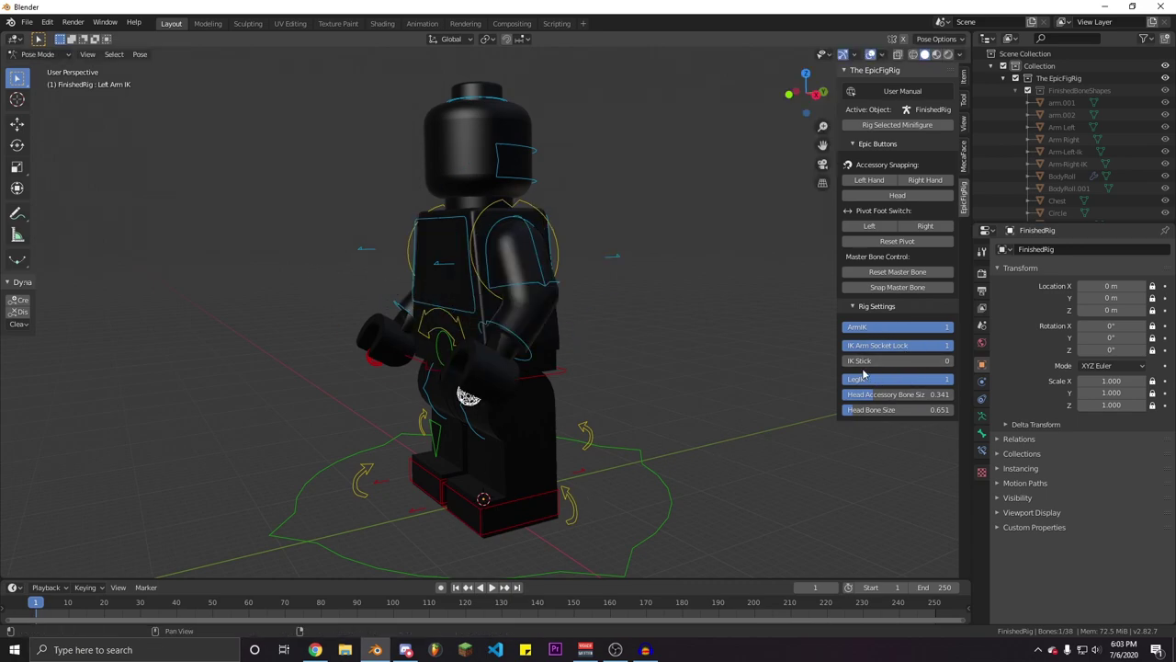
Set IK Arm Socket Lock to 0 and try moving the Left Arm IK bone outward from the body, cancelling each move
middle_click_drag(447, 377, 555, 375)
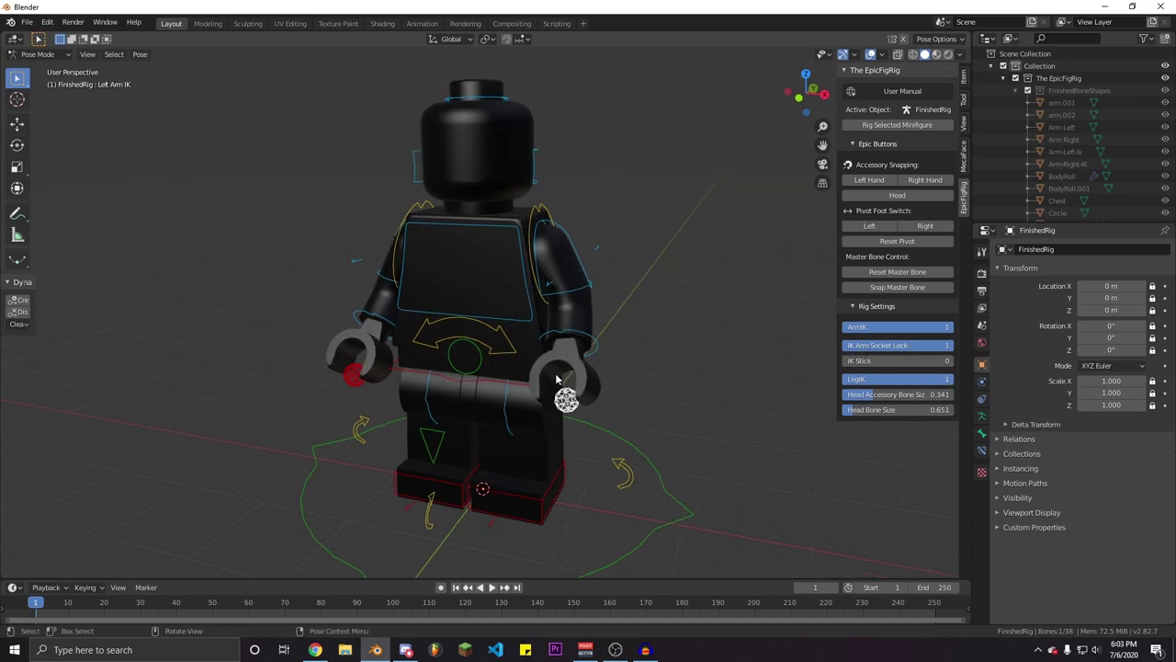
middle_click_drag(925, 343, 474, 372)
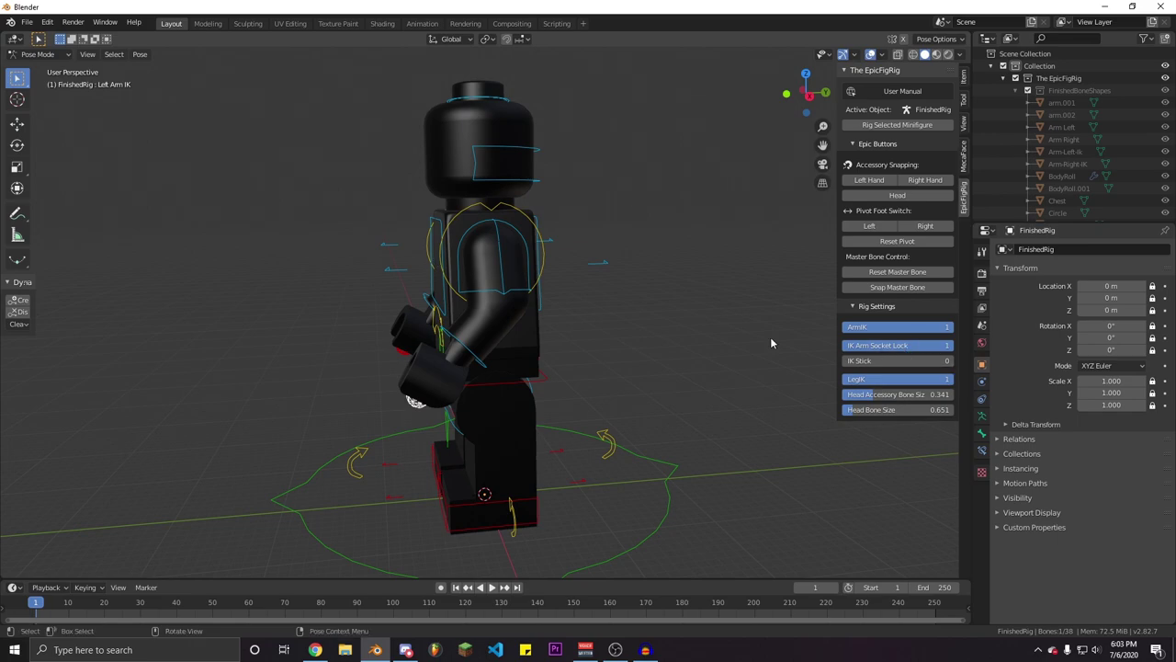
middle_click_drag(377, 334, 439, 270)
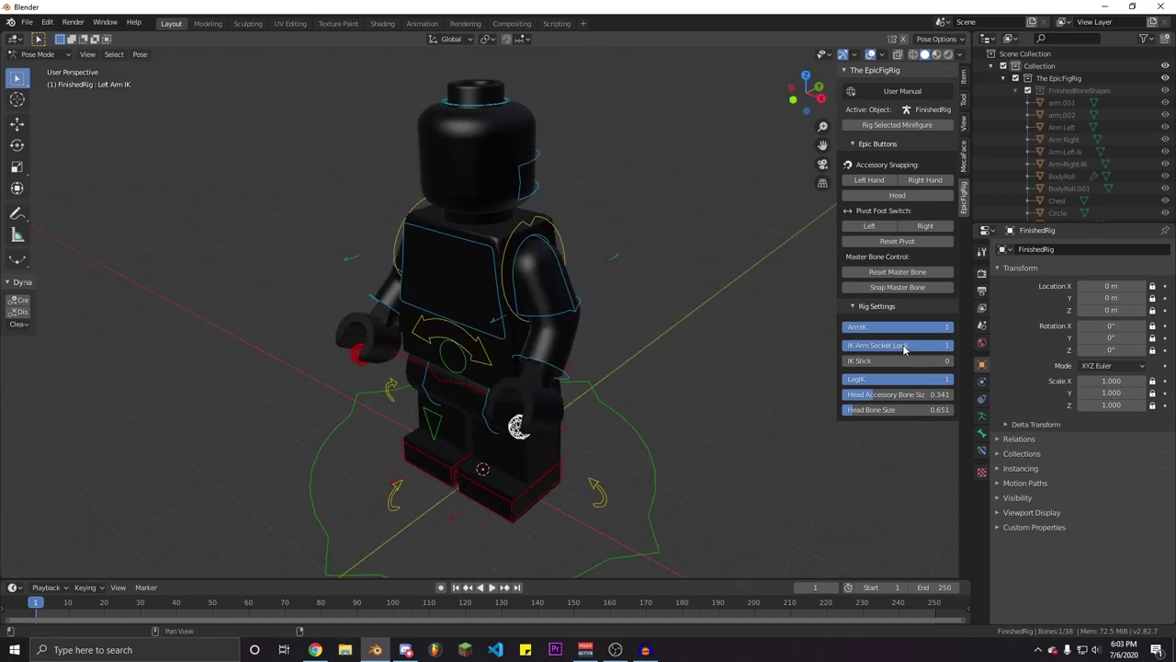
left_click_drag(905, 347, 827, 348)
middle_click_drag(591, 488, 608, 462)
key("g")
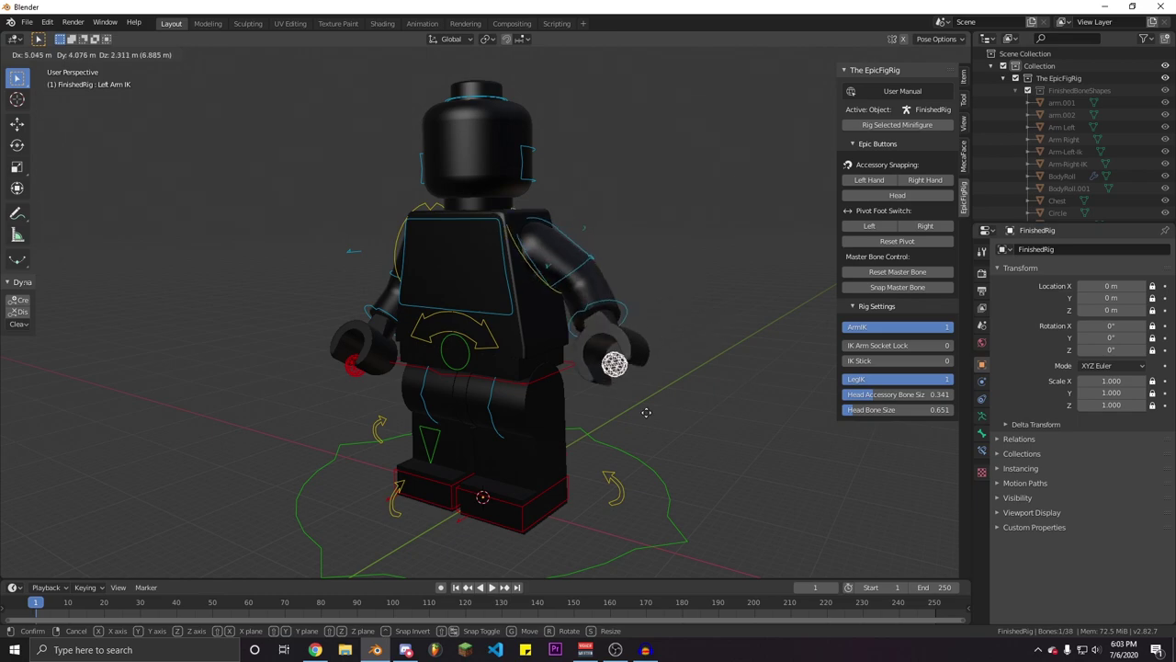
right_click(670, 430)
scroll(505, 452, "down", 3)
middle_click_drag(506, 454, 525, 443)
key("g")
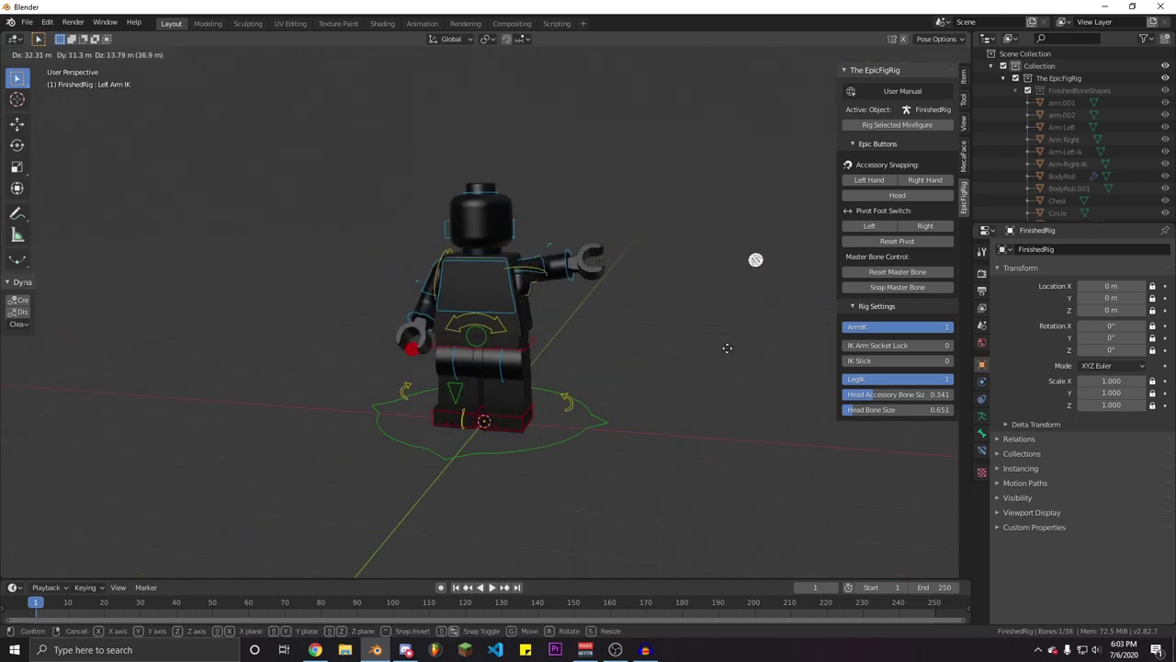
right_click(581, 327)
scroll(615, 375, "up", 3)
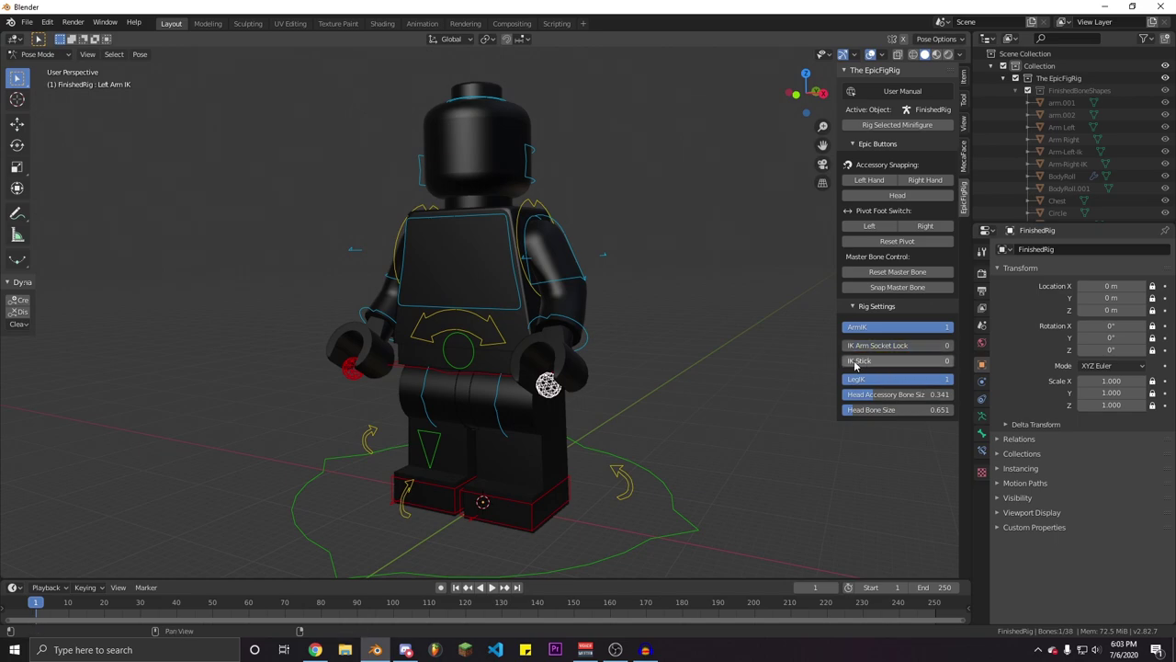
Try moving the BodyControlBoneIK bone with IK Stick at 0, cancelling the move
middle_click_drag(478, 386, 530, 387)
left_click(506, 364)
key("g")
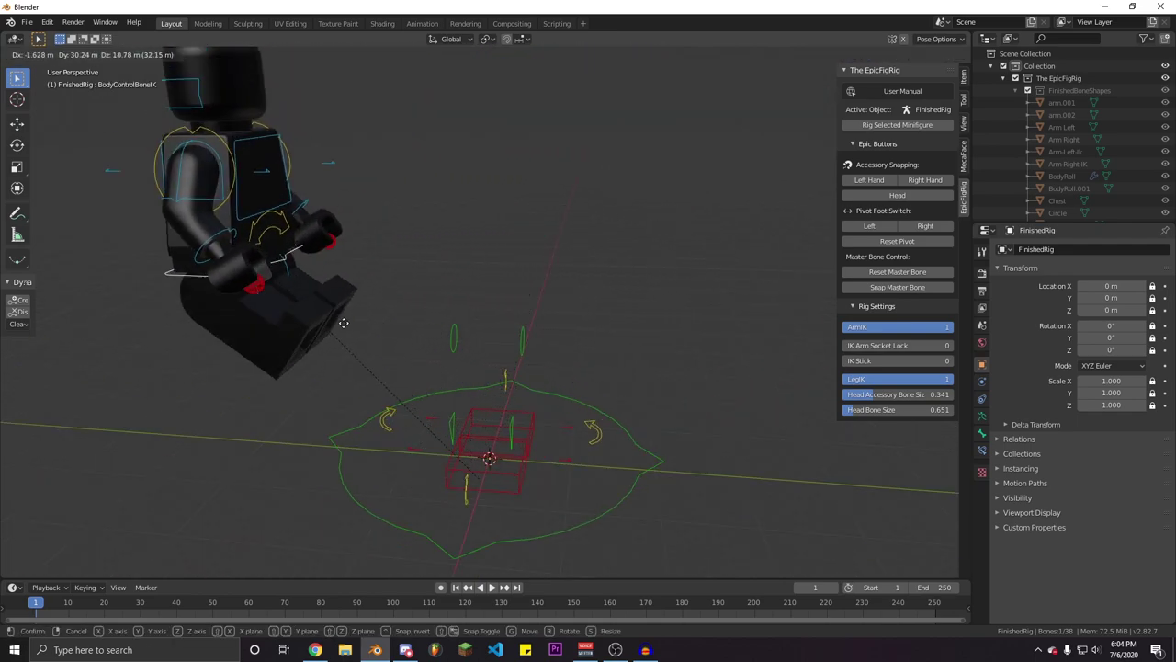
right_click(486, 249)
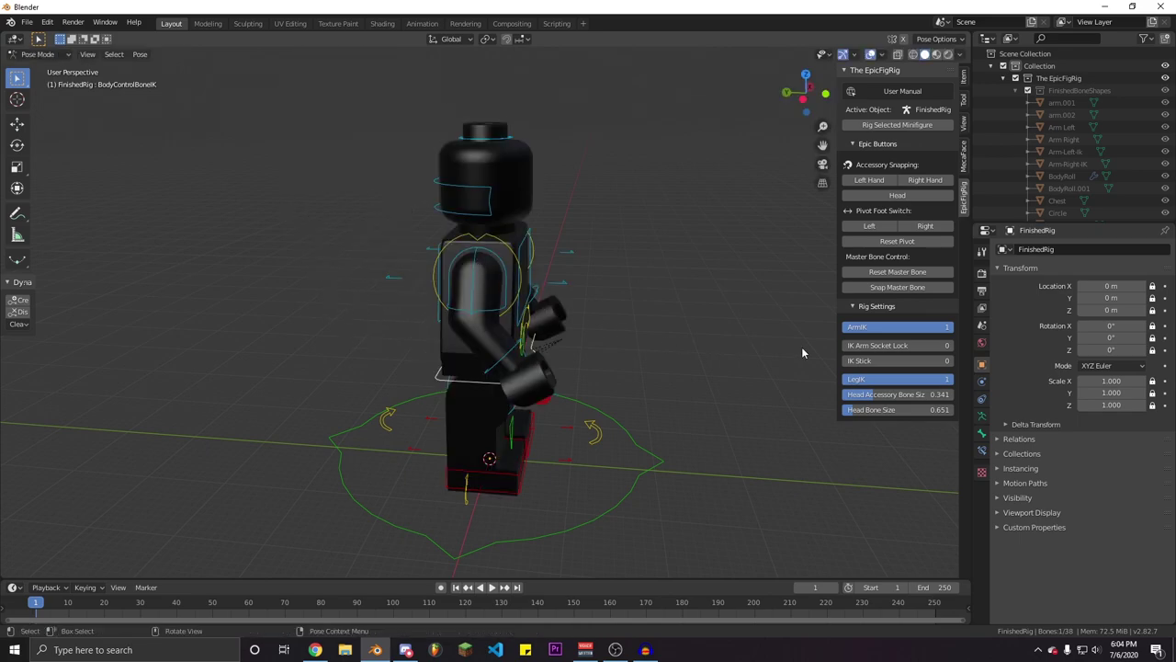
Set IK Stick to 1 and try moving the BodyControlBoneIK bone again, cancelling the move
left_click(877, 360)
key("g")
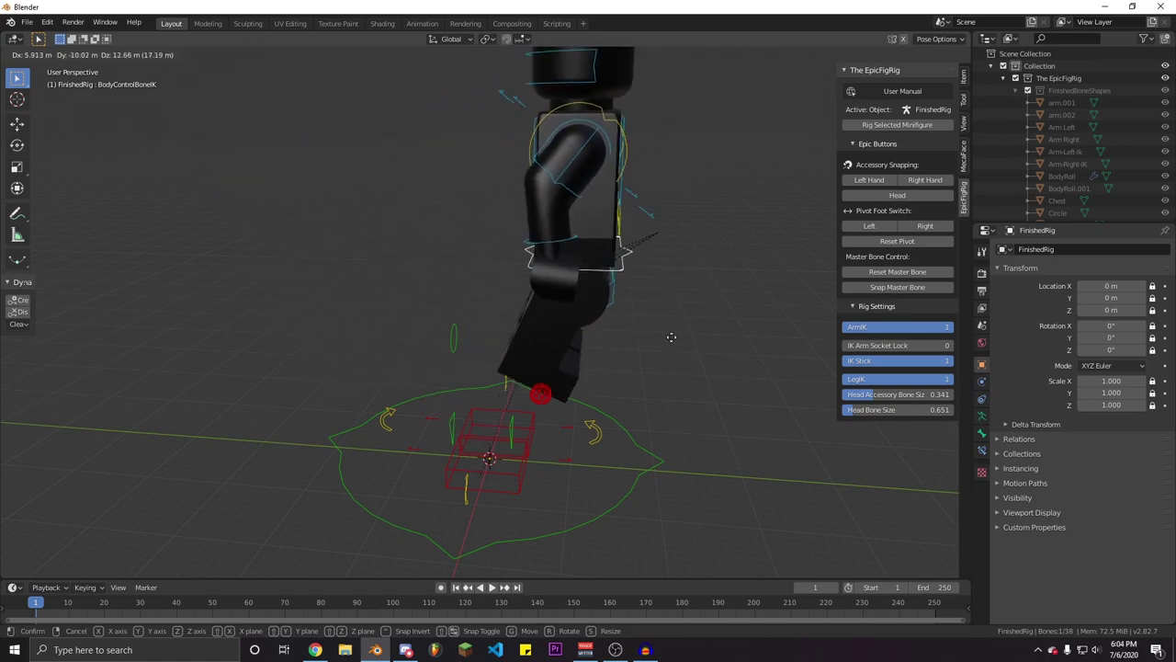
right_click(369, 349)
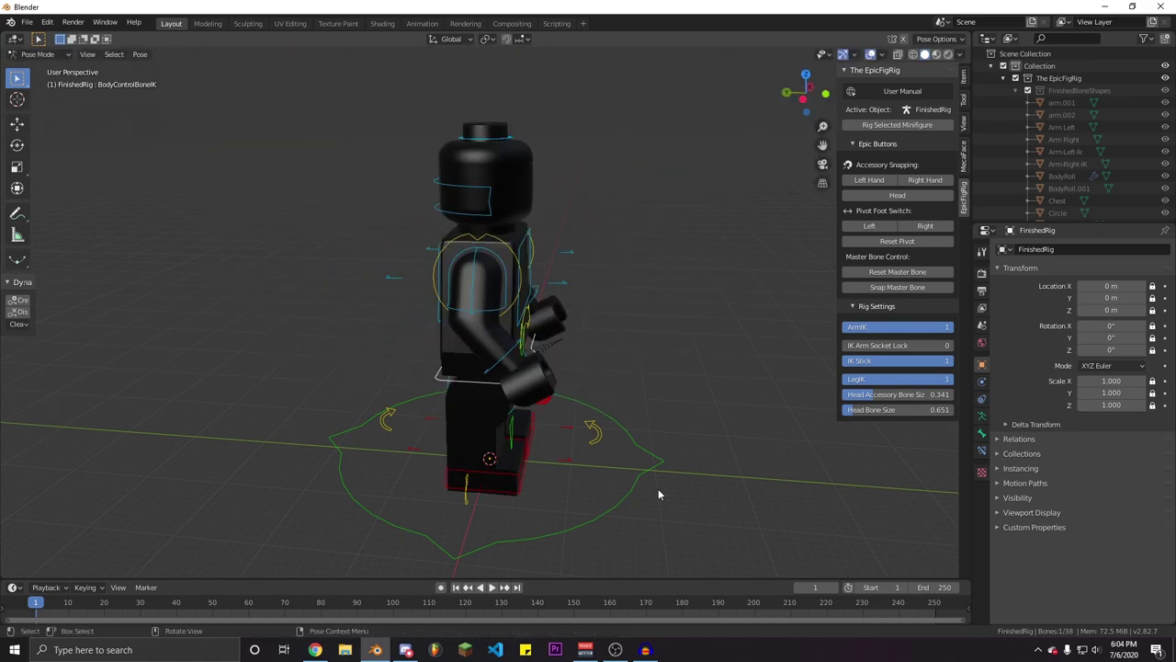
Enlarge the timeline area below the 3D viewport
middle_click_drag(702, 406, 620, 395)
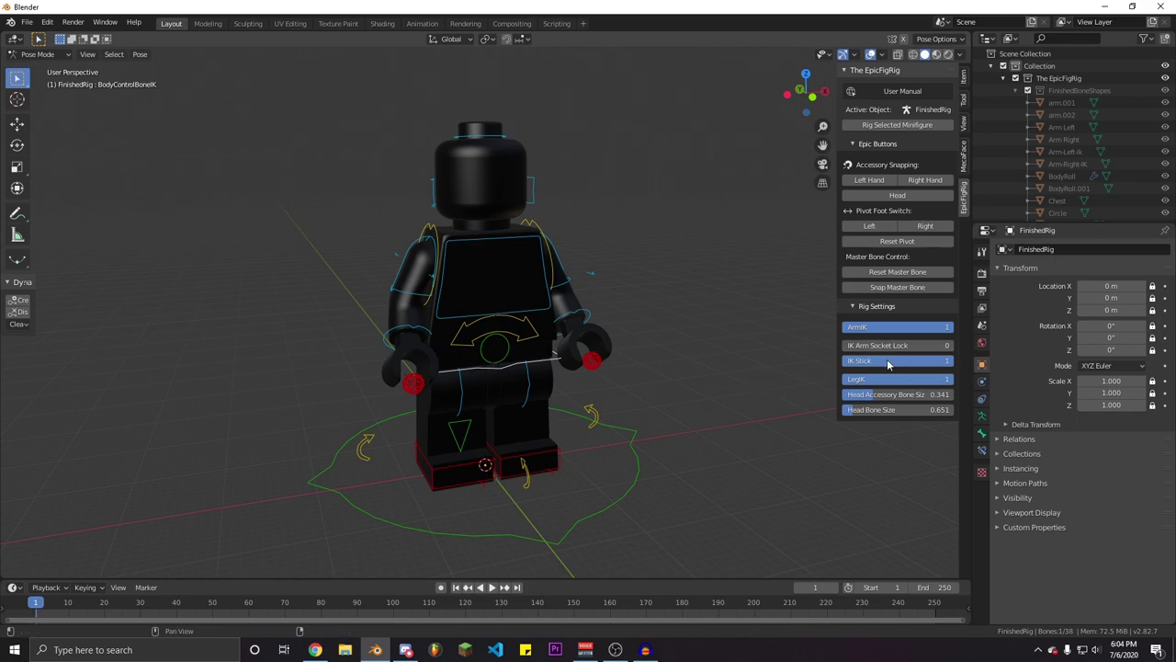
middle_click_drag(679, 387, 669, 415)
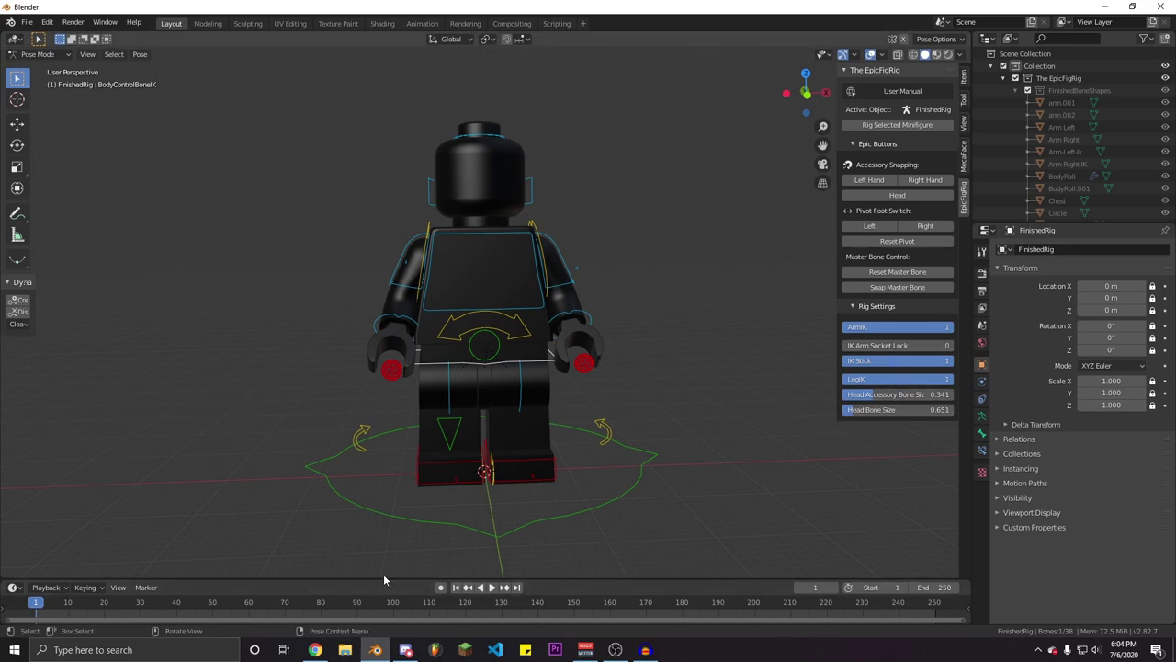
left_click_drag(384, 576, 386, 535)
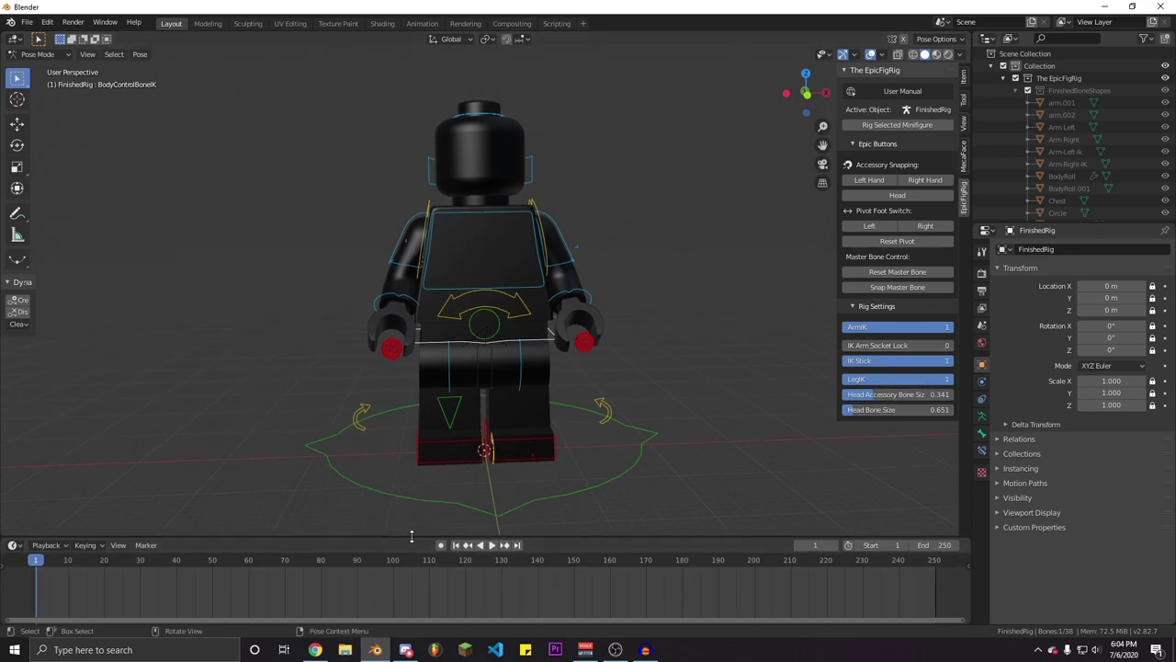
Insert a keyframe on the ArmIK rig setting at frame 1 and delete it again
right_click(899, 329)
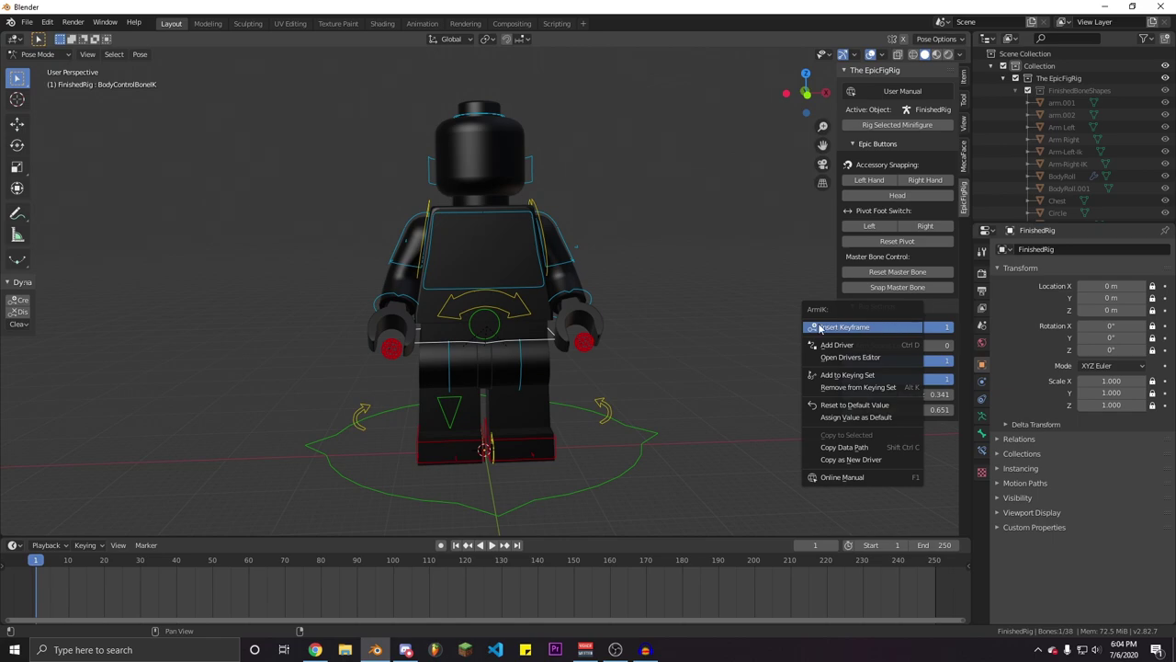
left_click(874, 328)
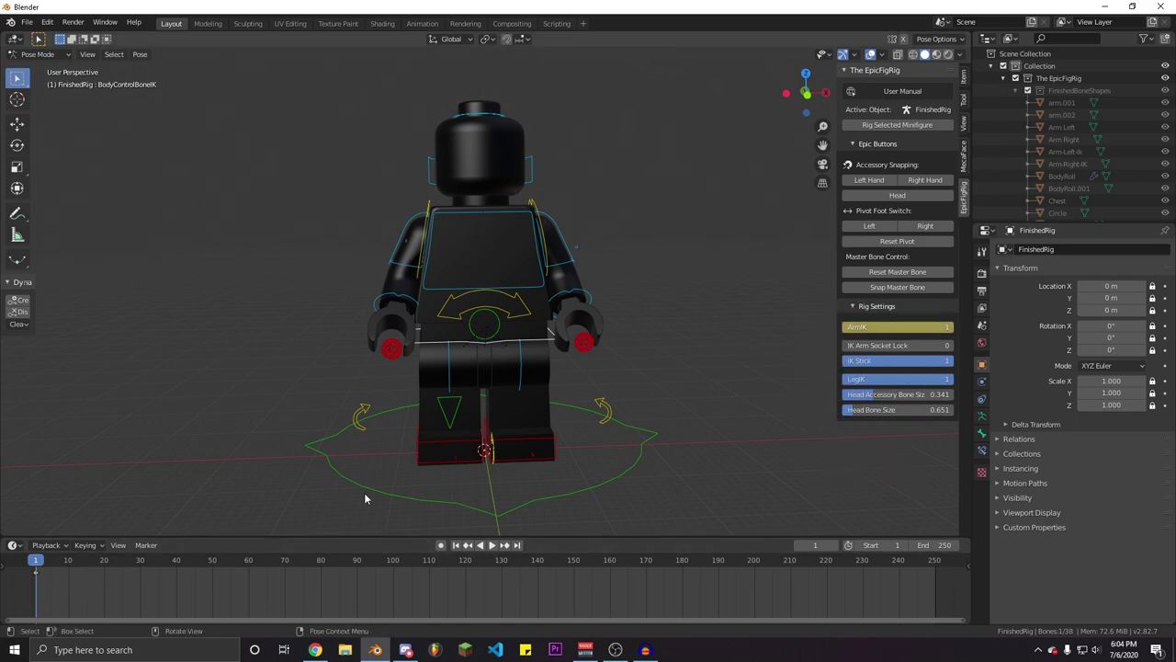
key("x")
left_click(39, 577)
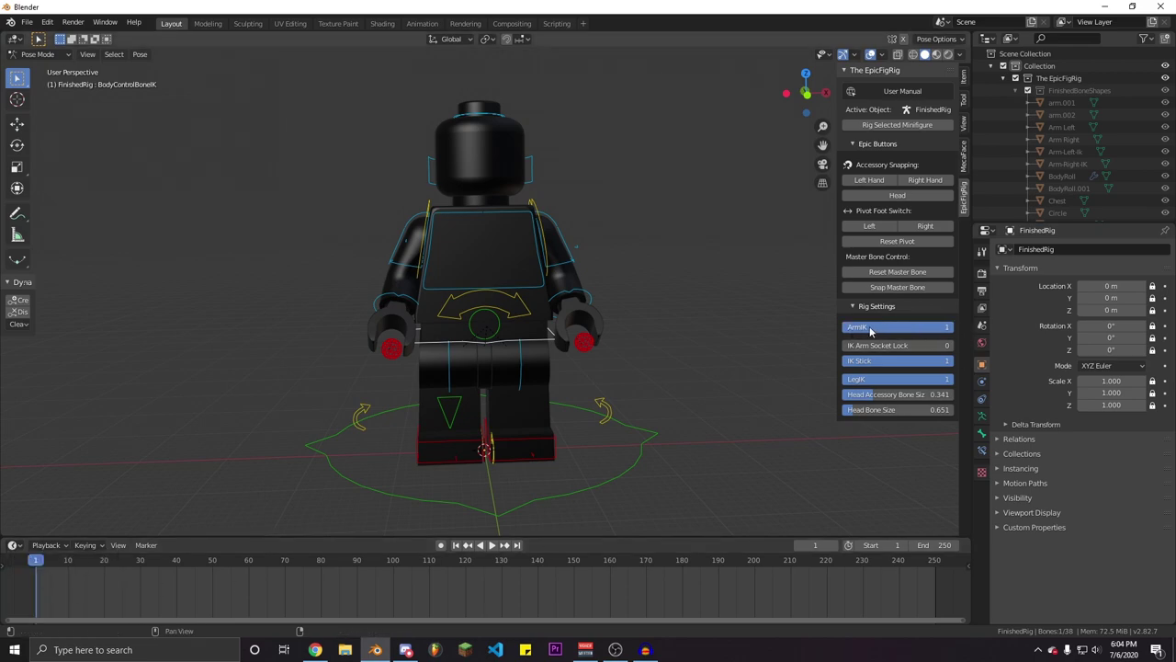
Set ArmIK to 0 in the rig settings
middle_click_drag(676, 403, 617, 403, "shift")
left_click_drag(911, 327, 856, 327)
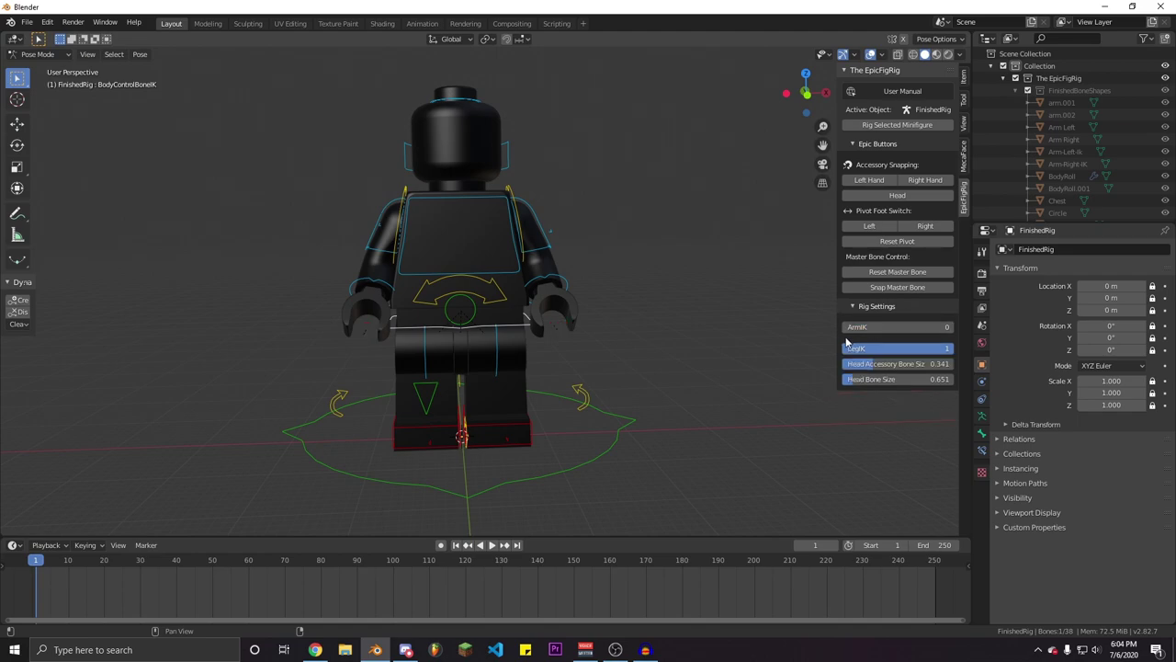
middle_click_drag(480, 439, 579, 413)
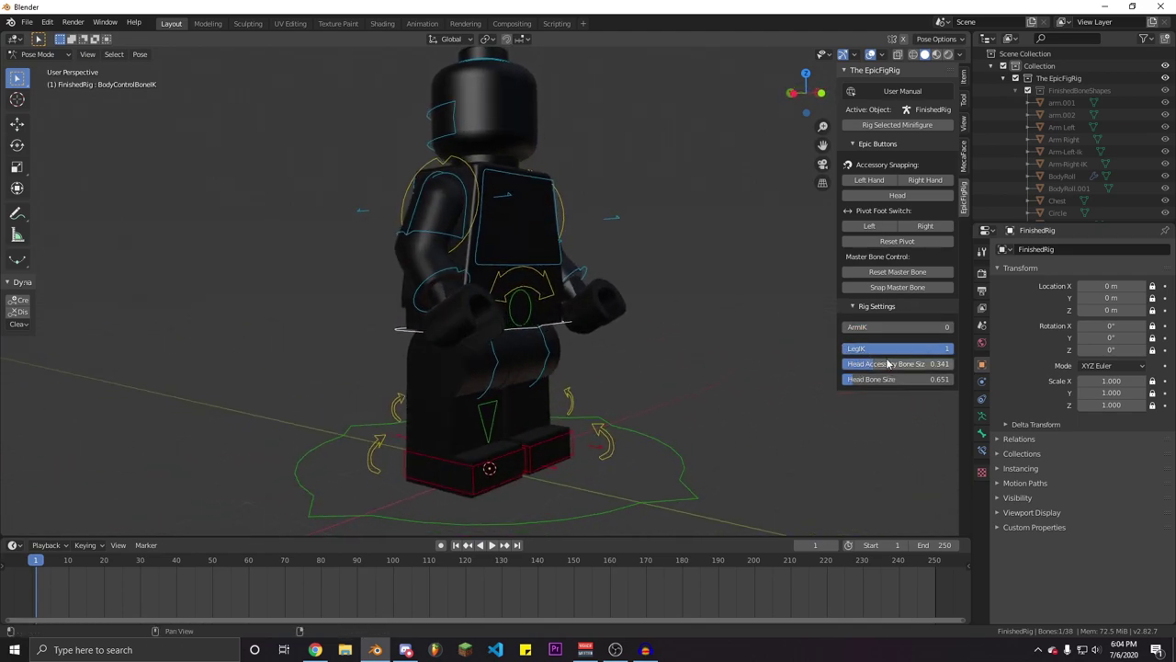
Set LegIK to 0 and try rotating the LeftLeg bone, cancelling the rotation
left_click_drag(882, 348, 657, 355)
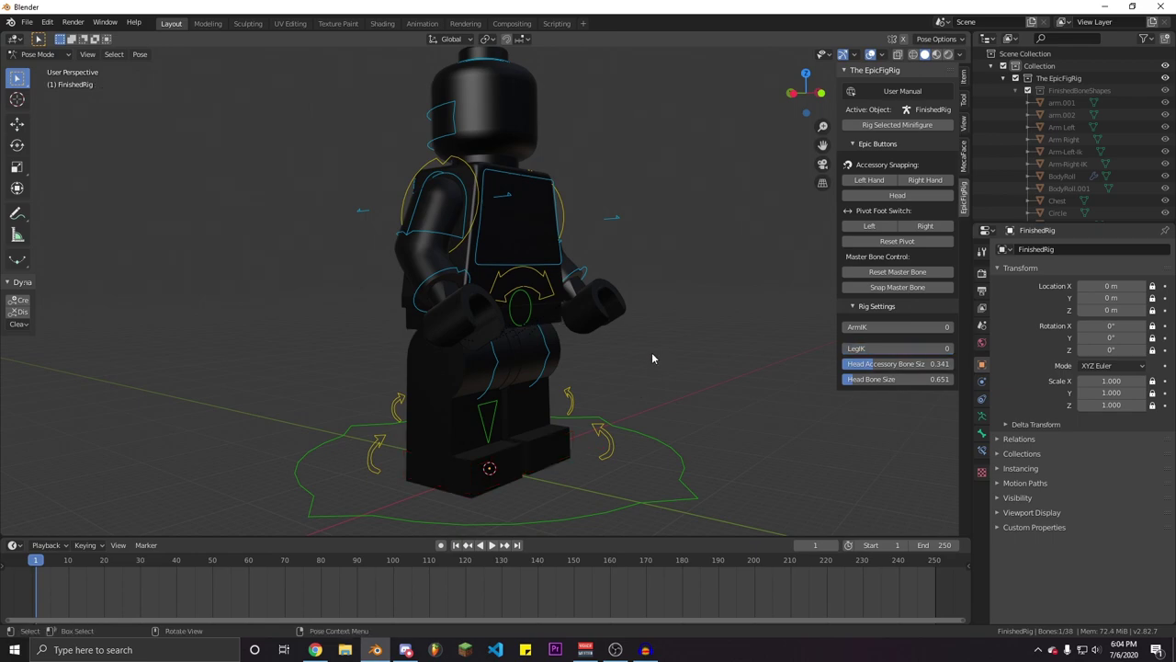
left_click(551, 354)
key("r")
right_click(416, 501)
Set LegIK to 1 and try moving the left foot's IK bone, cancelling the move
left_click_drag(909, 350, 951, 350)
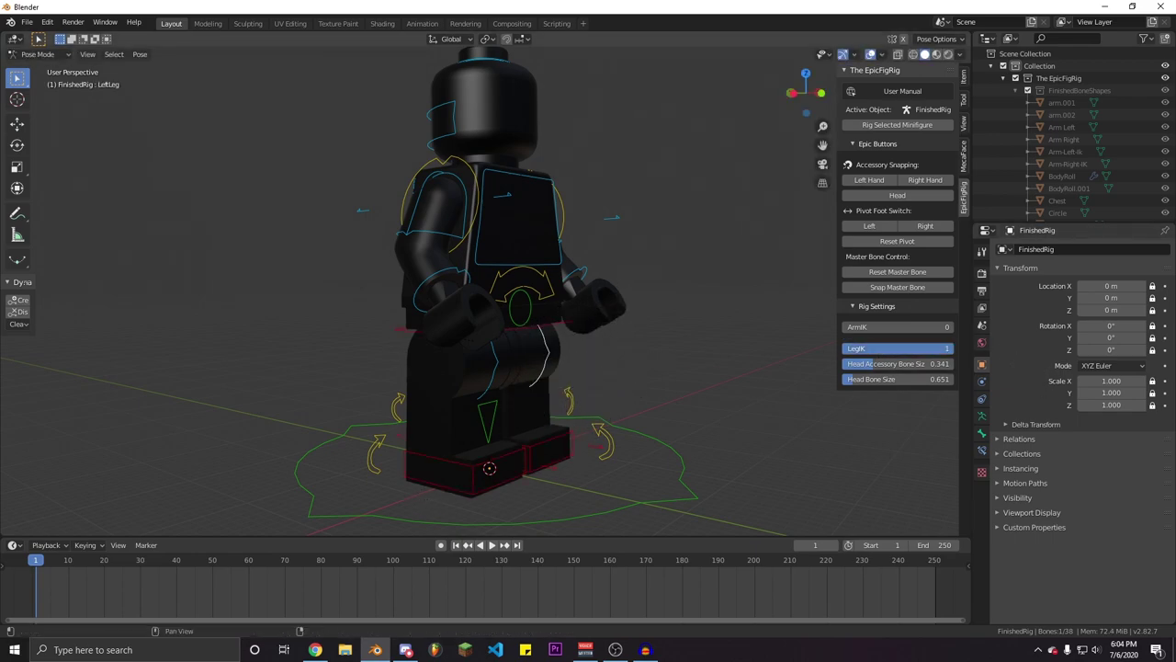
left_click(571, 451)
key("g")
right_click(600, 377)
Try moving the BodyControlBoneIK bone with LegIK at 1, cancelling the move
middle_click_drag(599, 372, 628, 378)
left_click(519, 339)
key("g")
key("Escape")
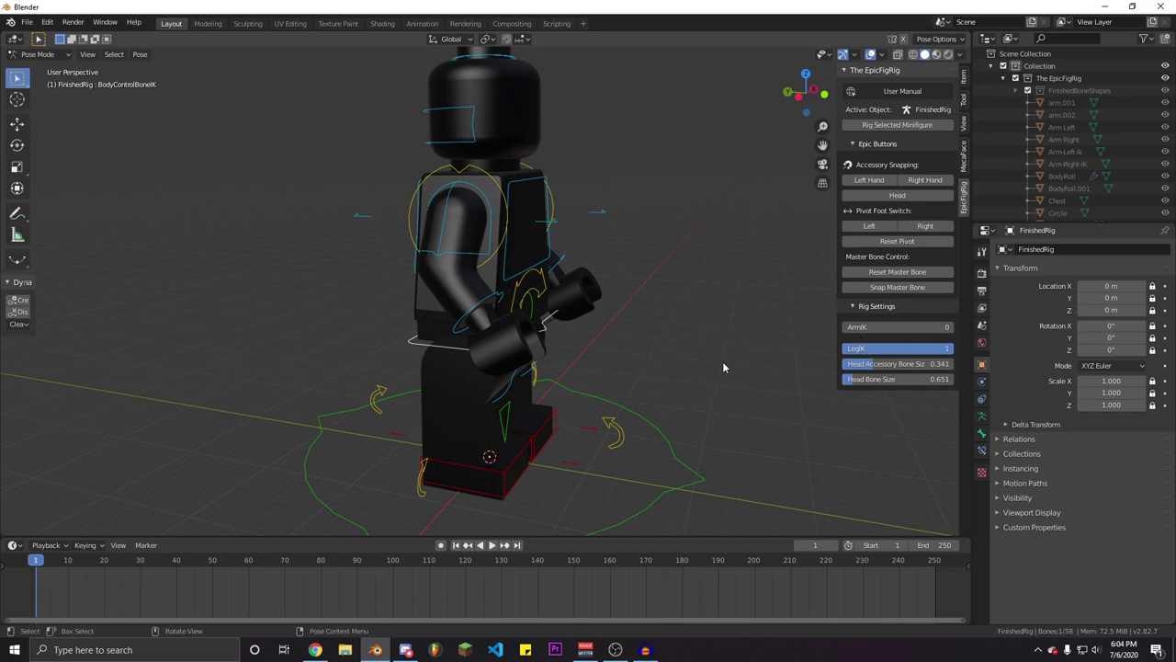
Try rotating the LeftLeg bone twice with LegIK at 1, cancelling each rotation
middle_click_drag(747, 393, 566, 420)
middle_click_drag(582, 365, 538, 327)
left_click(536, 349)
scroll(533, 368, "down", 1)
middle_click_drag(531, 382, 579, 411)
key("r")
right_click(628, 333)
key("r")
right_click(671, 282)
scroll(634, 372, "up", 1)
middle_click_drag(634, 300, 496, 359)
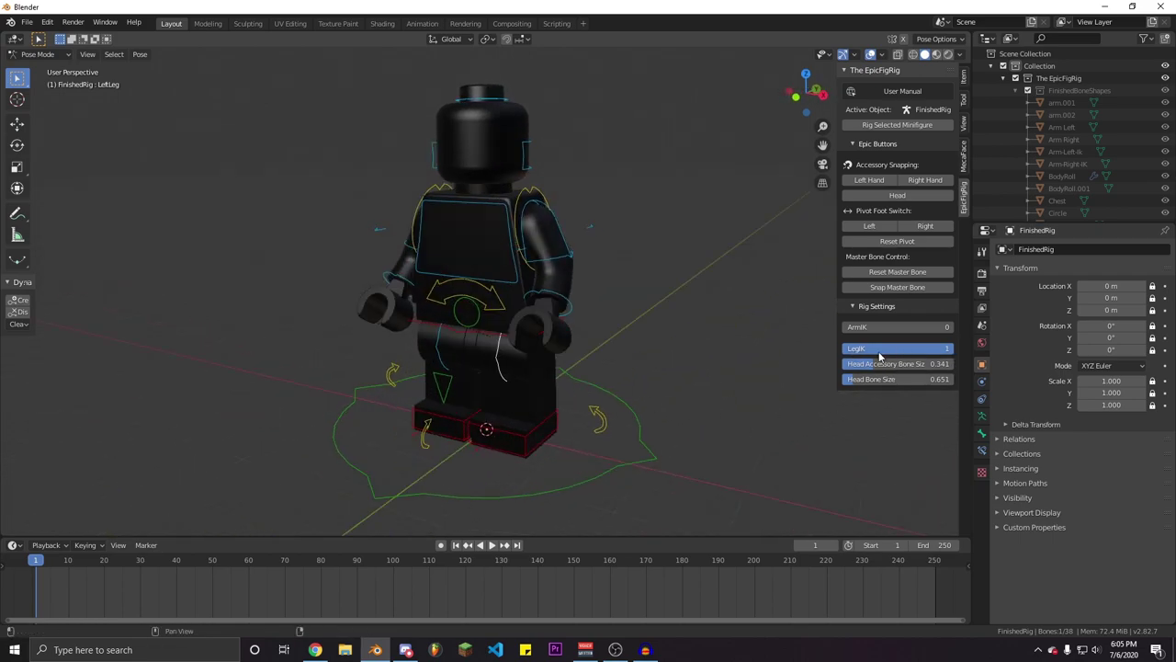
Adjust the Head Accessory Bone Size, enlarging the ring around the head to about 1.032 and reducing it again
mouse_move(937, 349)
left_mouse_down()
mouse_move(855, 349)
mouse_move(936, 349)
left_mouse_up()
middle_click_drag(440, 150, 570, 298)
scroll(520, 288, "up", 2)
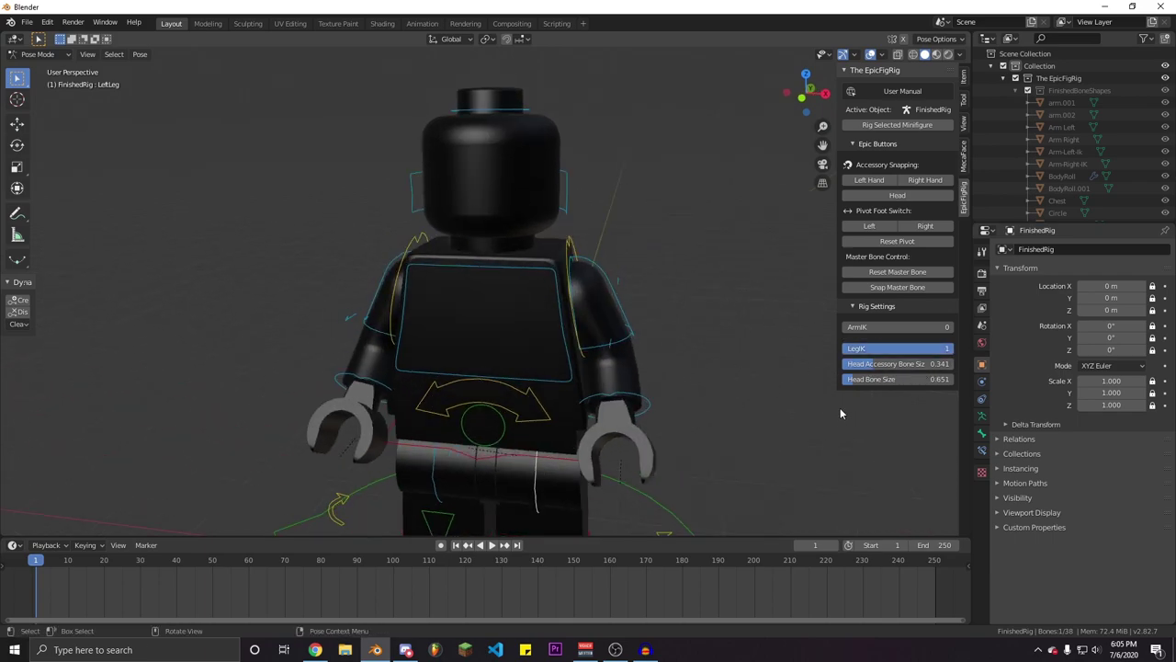
middle_click_drag(561, 285, 643, 276)
mouse_move(867, 364)
left_mouse_down()
mouse_move(937, 364)
mouse_move(884, 364)
mouse_move(949, 379)
mouse_move(854, 379)
left_mouse_up()
middle_click_drag(514, 294, 558, 221)
middle_click_drag(431, 217, 696, 386)
middle_click_drag(484, 242, 476, 261)
middle_click_drag(482, 302, 864, 386)
left_click_drag(861, 363, 928, 364)
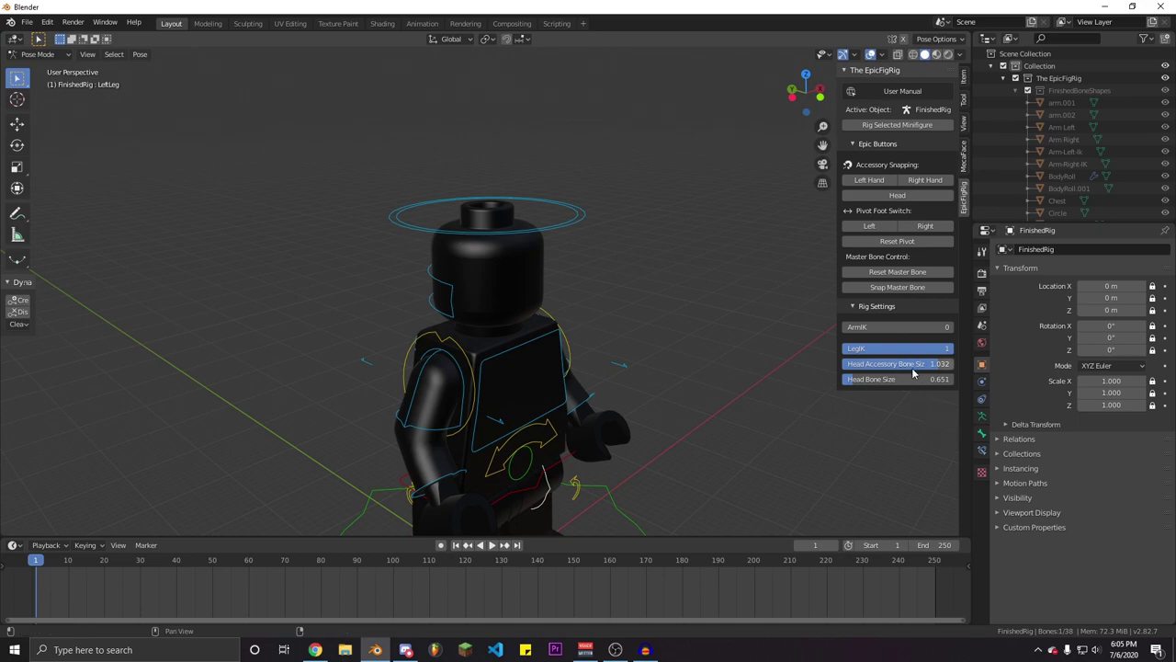
left_click_drag(928, 364, 885, 364)
middle_click_drag(553, 369, 544, 344)
scroll(520, 389, "down", 2)
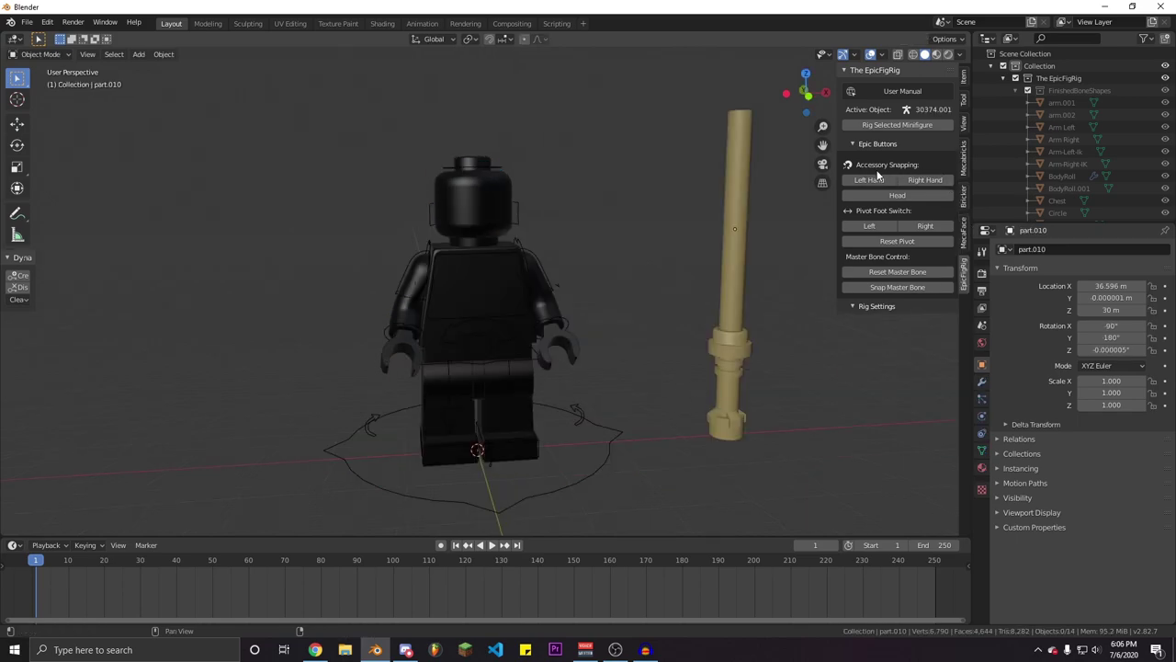
Select the lightsaber hilt and move it freehand close to the minifigure's right hand
middle_click_drag(597, 288, 530, 343)
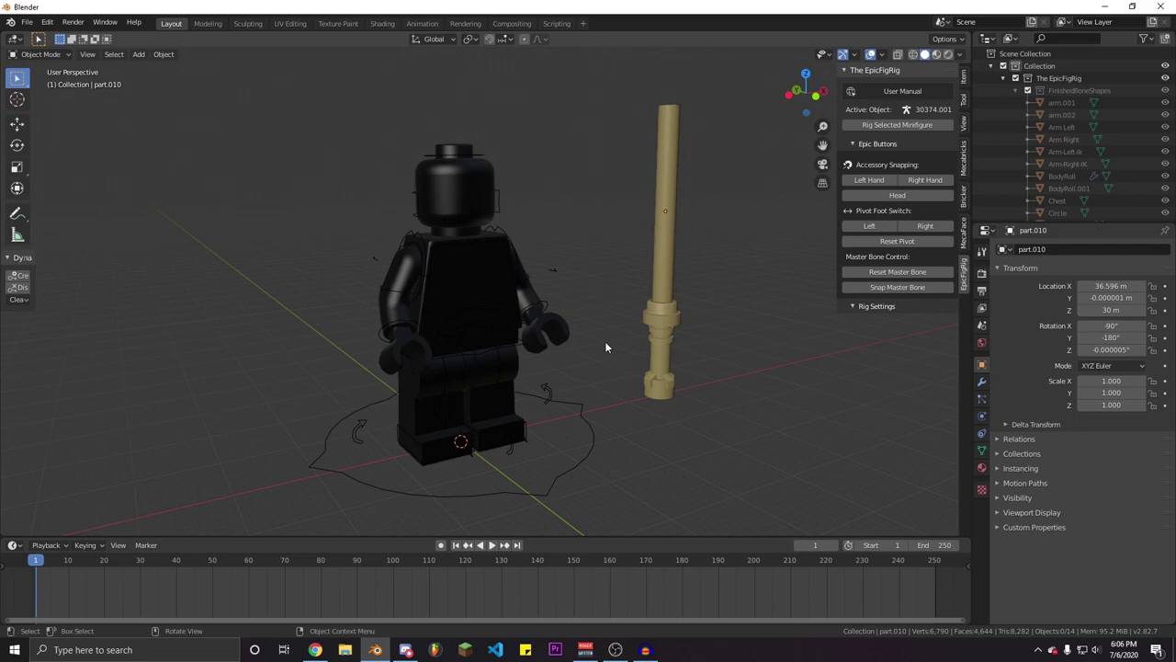
left_click(659, 365)
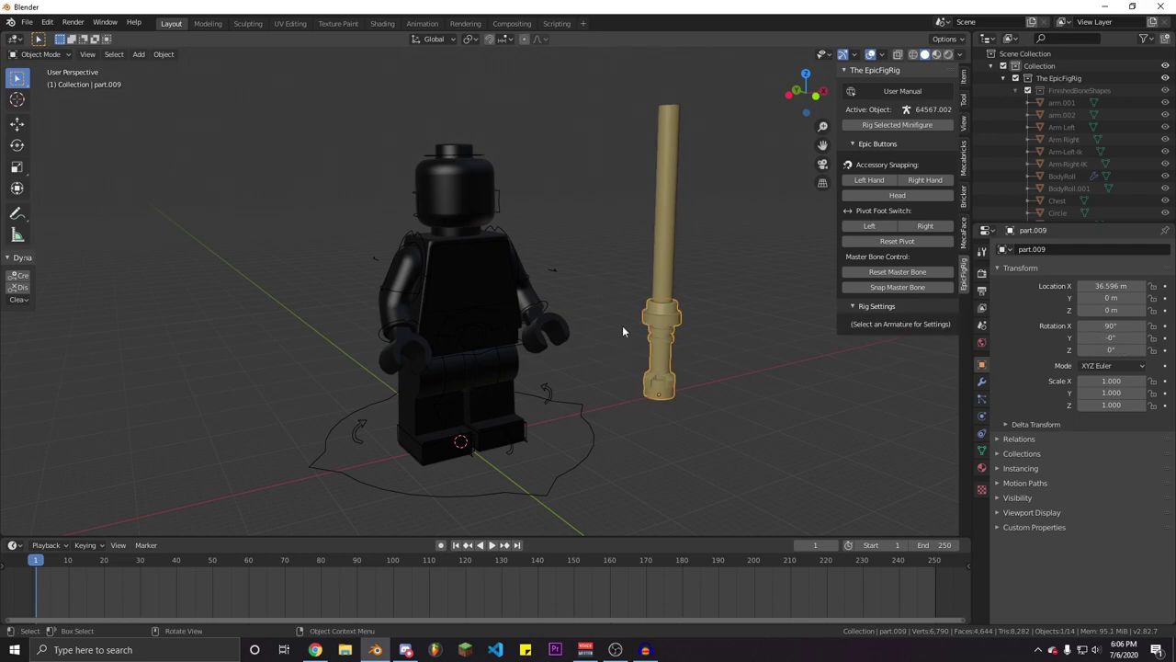
middle_click_drag(606, 405, 448, 393)
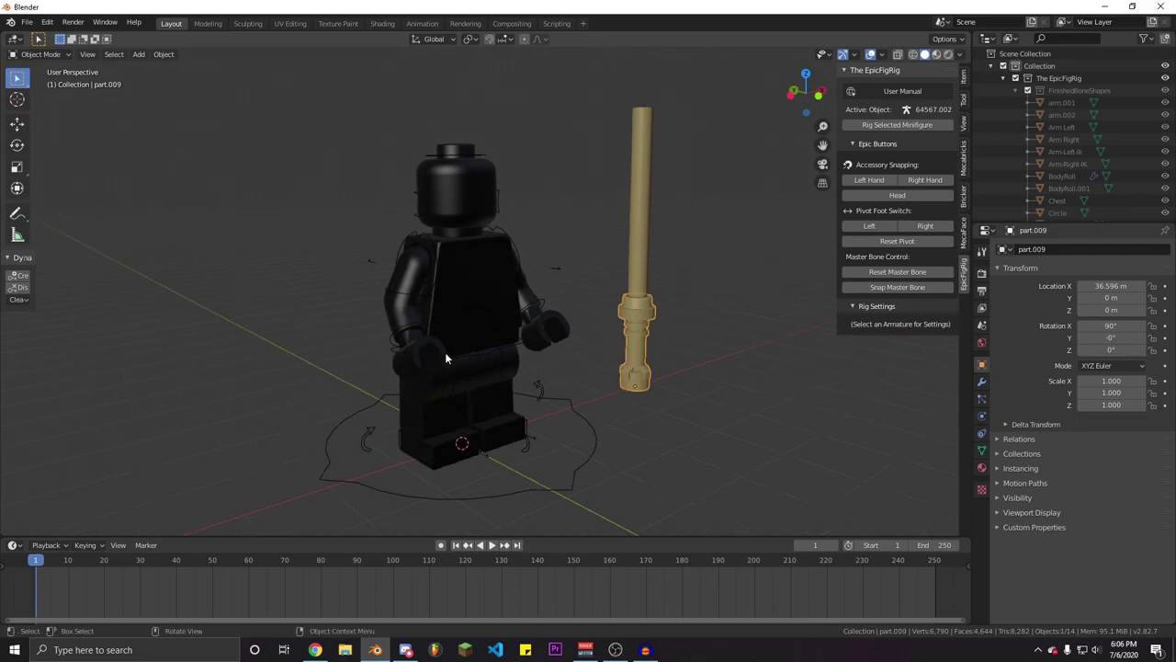
middle_click_drag(542, 386, 662, 386)
key("g")
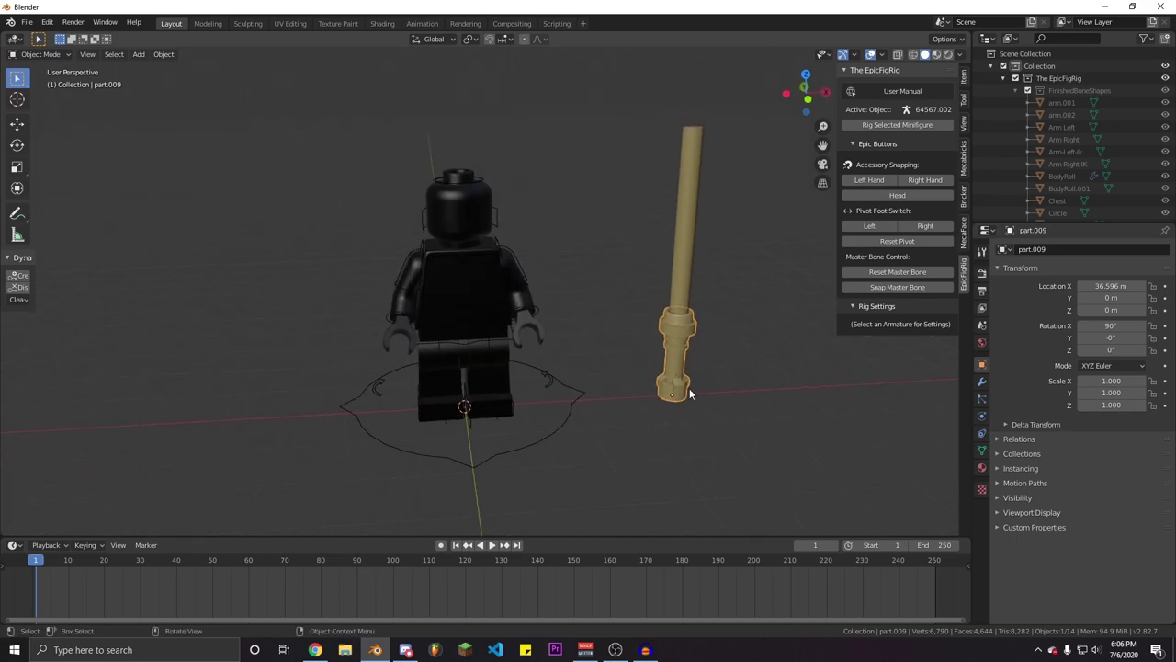
left_click(366, 408)
middle_click_drag(365, 408, 489, 395)
key("g")
left_click(554, 372)
Move and rotate the lightsaber freehand so it tilts to match the angle of the right hand
scroll(550, 375, "up", 6)
mouse_move(550, 375)
middle_mouse_down()
mouse_move(513, 398)
mouse_move(542, 393)
middle_mouse_up()
key("g")
left_click(578, 434)
middle_click_drag(578, 434, 669, 368)
key("r")
left_click(663, 542)
key("g")
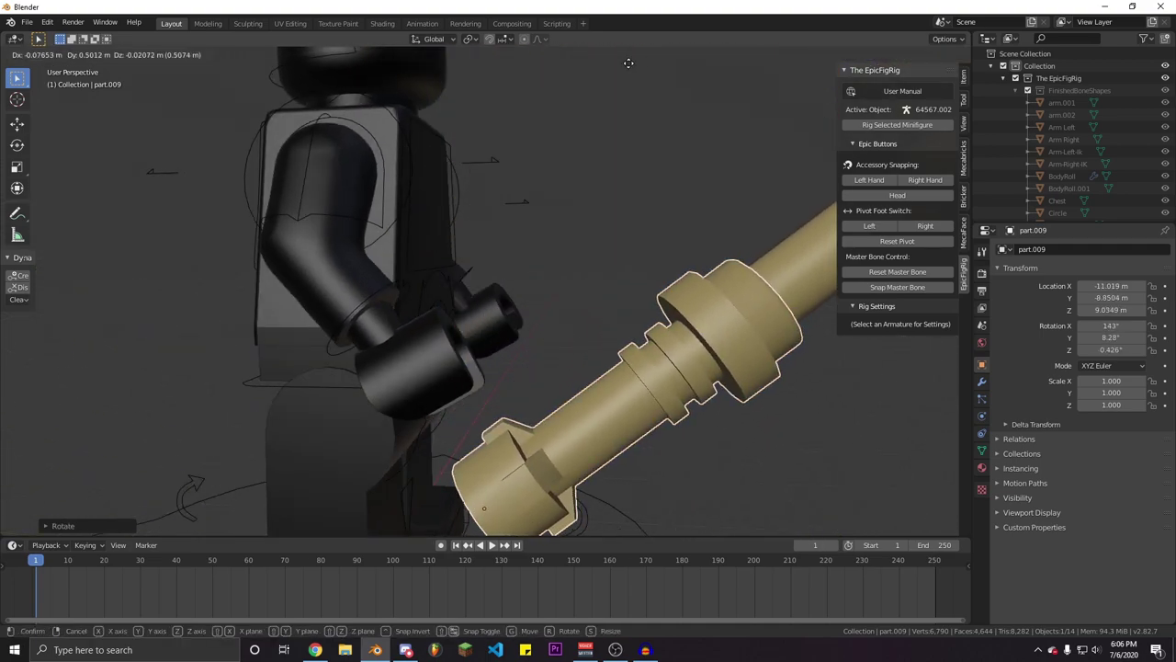
left_click(473, 514)
Reposition and rotate the lightsaber by eye so its hilt passes through the right hand's grip
middle_click_drag(473, 515, 342, 459)
key("g")
left_click(334, 409)
middle_click_drag(335, 409, 415, 367)
scroll(520, 375, "down", 1)
middle_click_drag(527, 375, 507, 308)
scroll(507, 308, "up", 2)
key("r")
left_click(541, 326)
key("g")
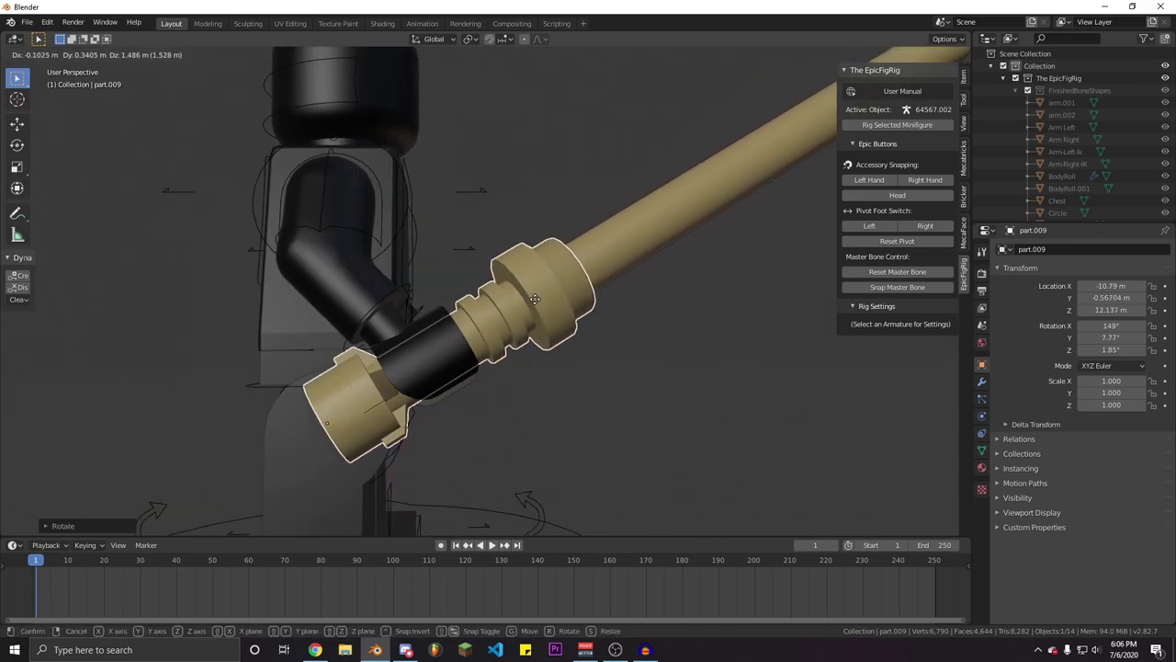
left_click(531, 308)
Nudge the hilt at the right hand and move the lightsaber away in front of the minifigure
middle_click_drag(531, 308, 489, 398)
scroll(533, 387, "up", 3)
key("g")
left_click(612, 397)
scroll(613, 397, "down", 4)
key("g")
left_click(639, 377)
Rotate the lightsaber to a steeper angle and move it farther from the minifigure
scroll(795, 371, "up", 2)
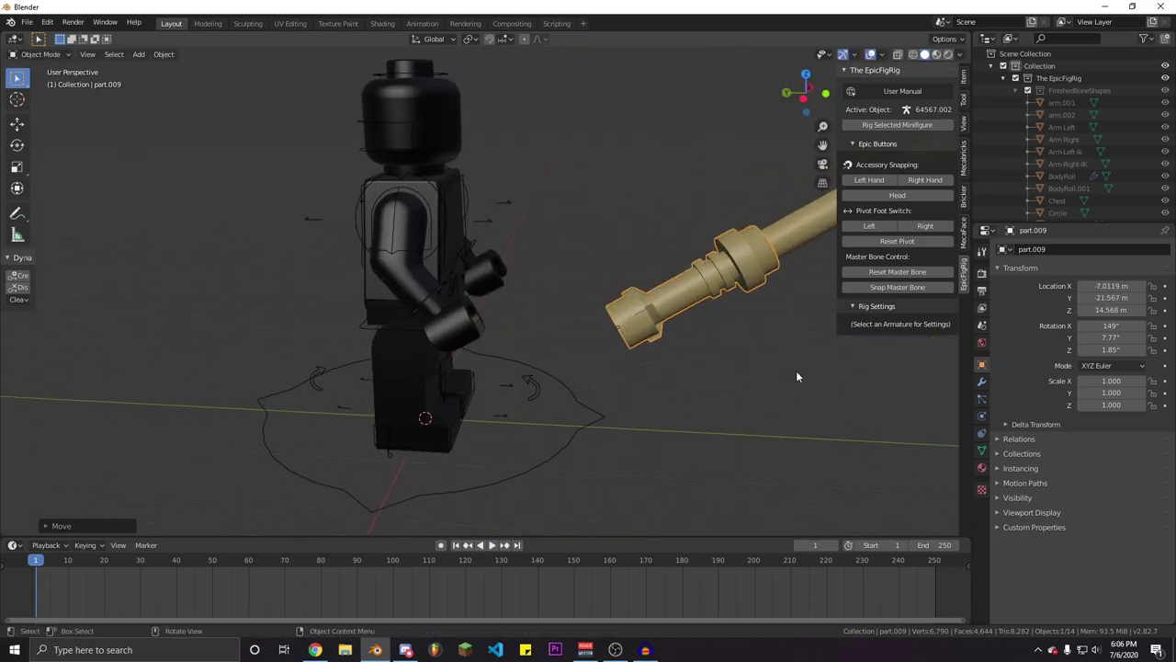
key("r")
left_click(792, 317)
key("g")
left_click(827, 331)
Select the lightsaber hilt with the FinishedRig armature and snap the accessory to the right hand
middle_click_drag(435, 329, 536, 363)
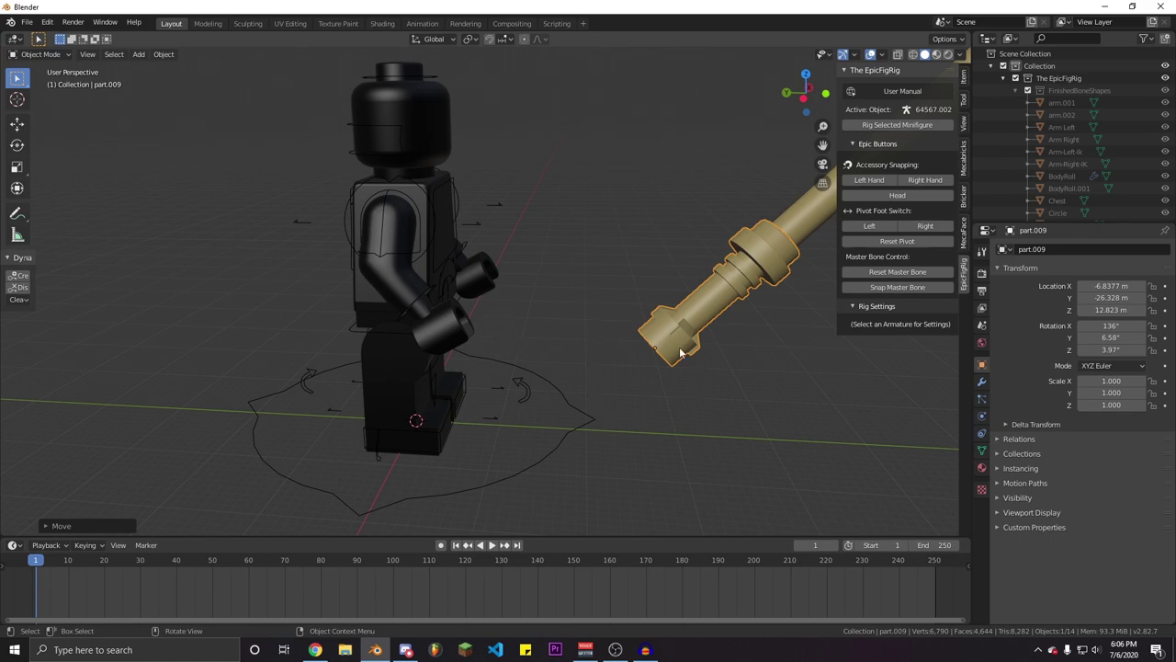
left_click(753, 397)
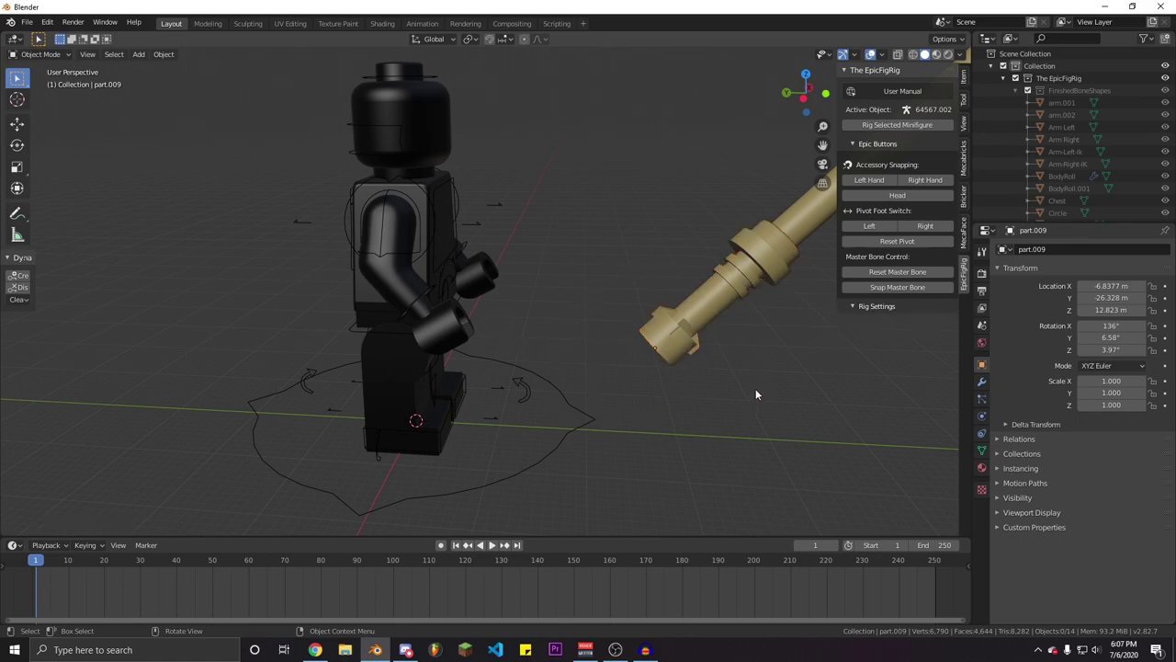
left_click(712, 306)
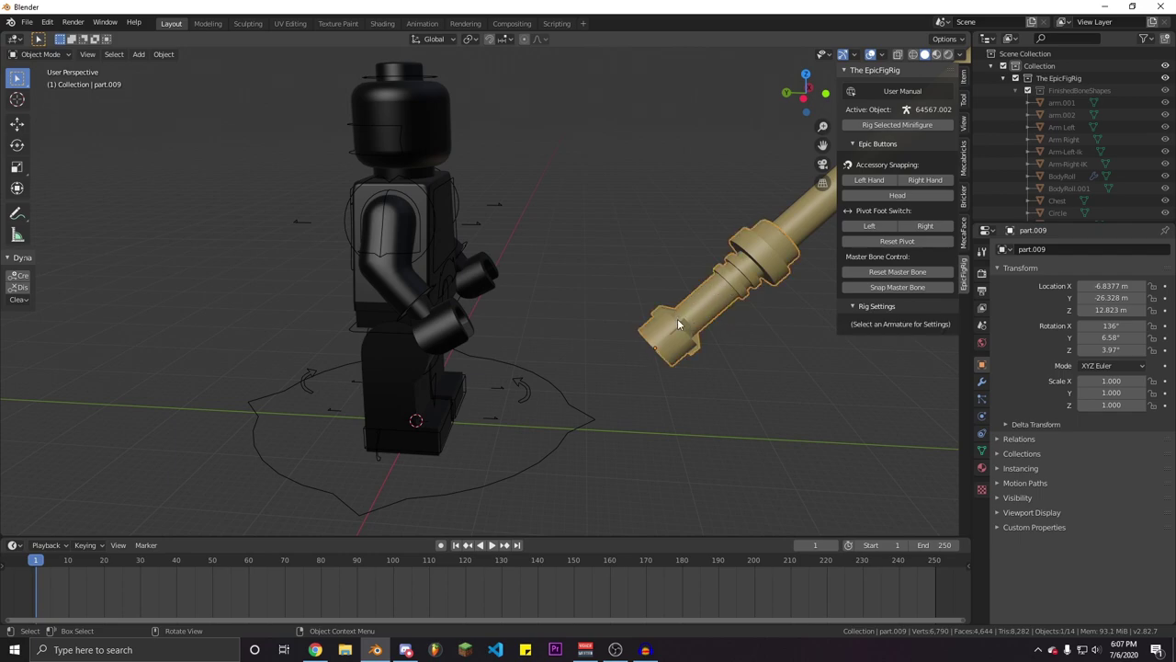
left_click(588, 429, "shift")
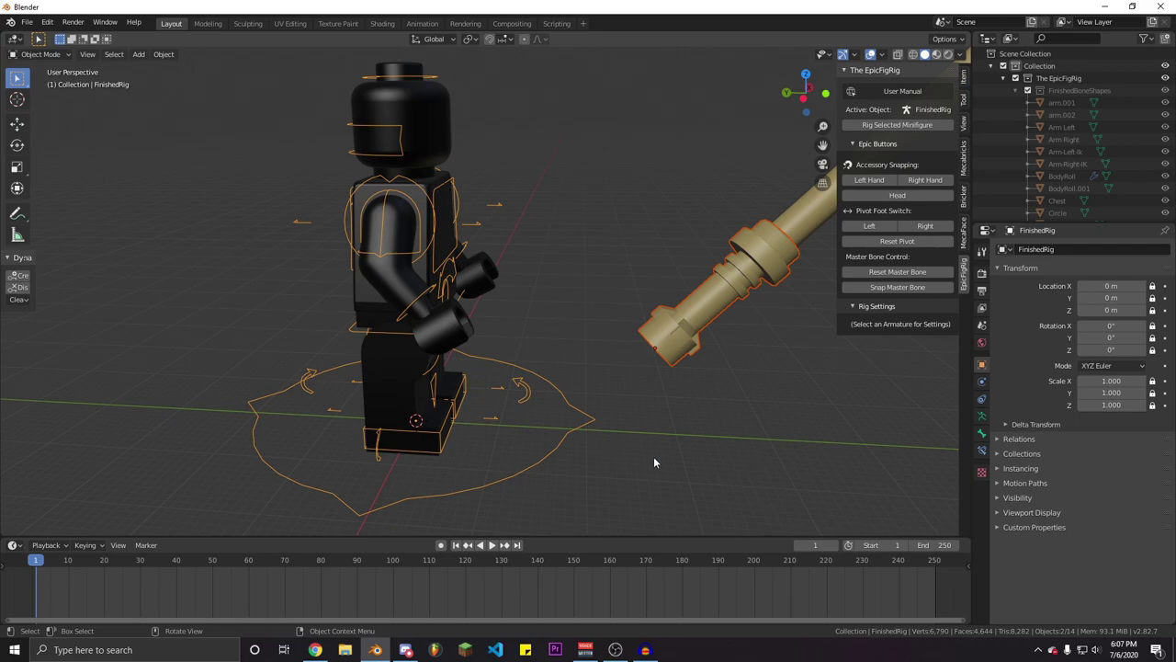
left_click(938, 182)
middle_click_drag(541, 328, 524, 328)
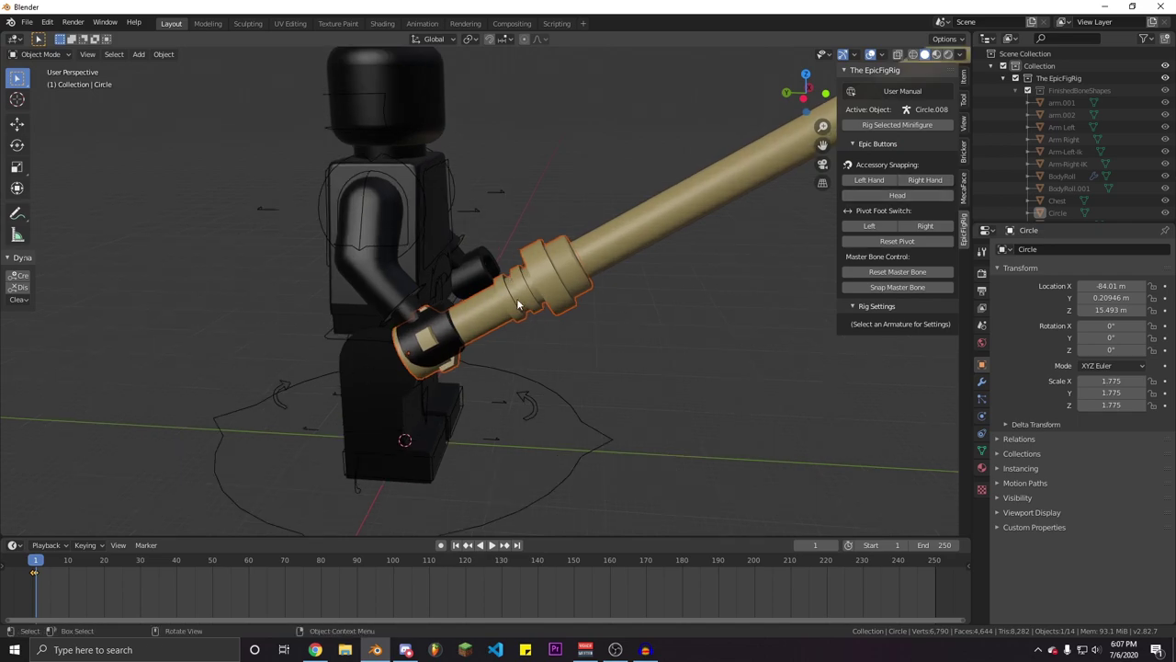
Slide the snapped lightsaber along its local Y axis through the right hand's grip
key("g")
key("y")
key("y")
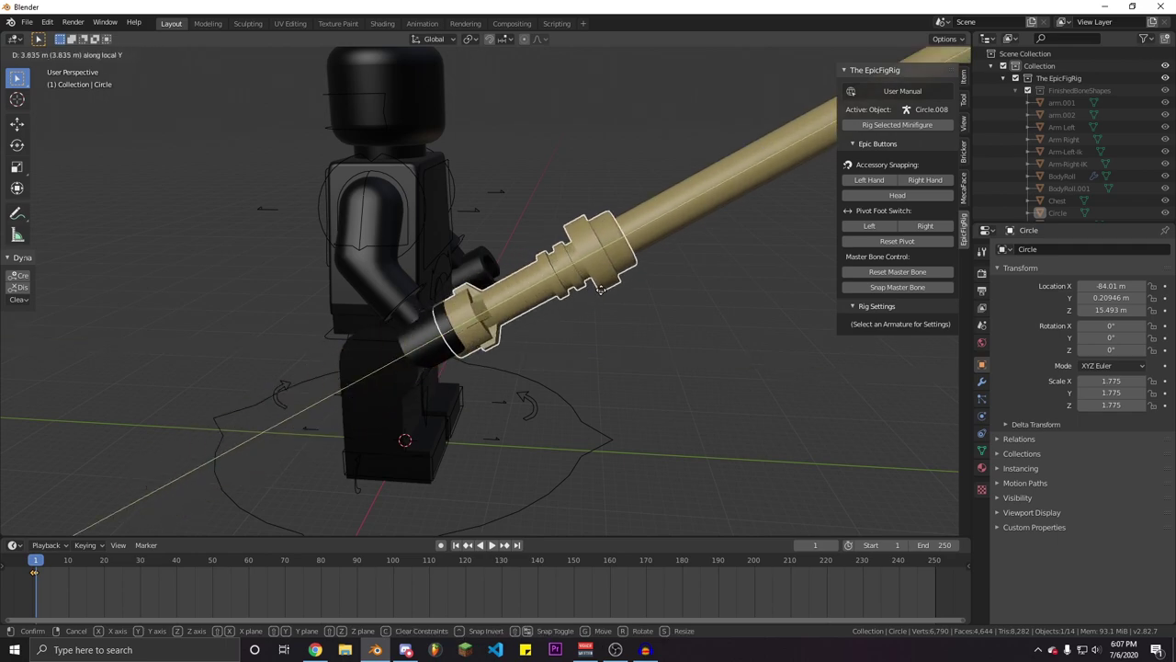
left_click(510, 345)
Move the lightsaber out of the right hand to a spot away from the minifigure
left_click(685, 341)
middle_click_drag(686, 341, 539, 368)
left_click(495, 262)
left_click(761, 337)
middle_click_drag(762, 338, 787, 342)
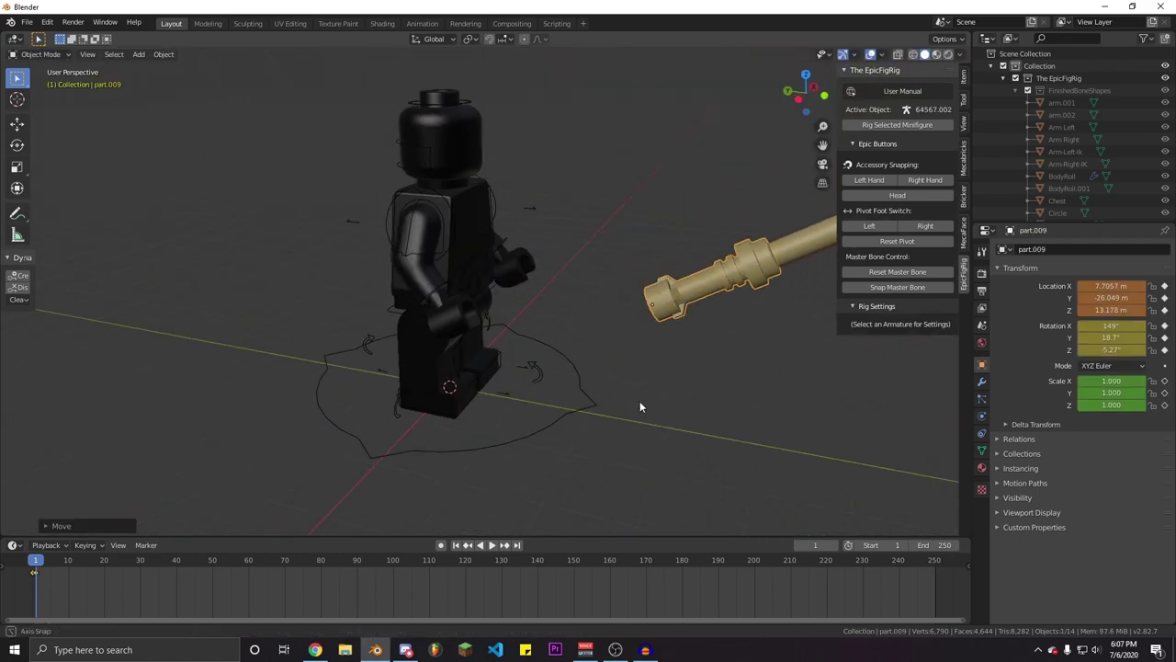
Reselect the lightsaber hilt together with the FinishedRig armature and snap it to the right hand again
left_click(582, 392)
left_click(681, 294)
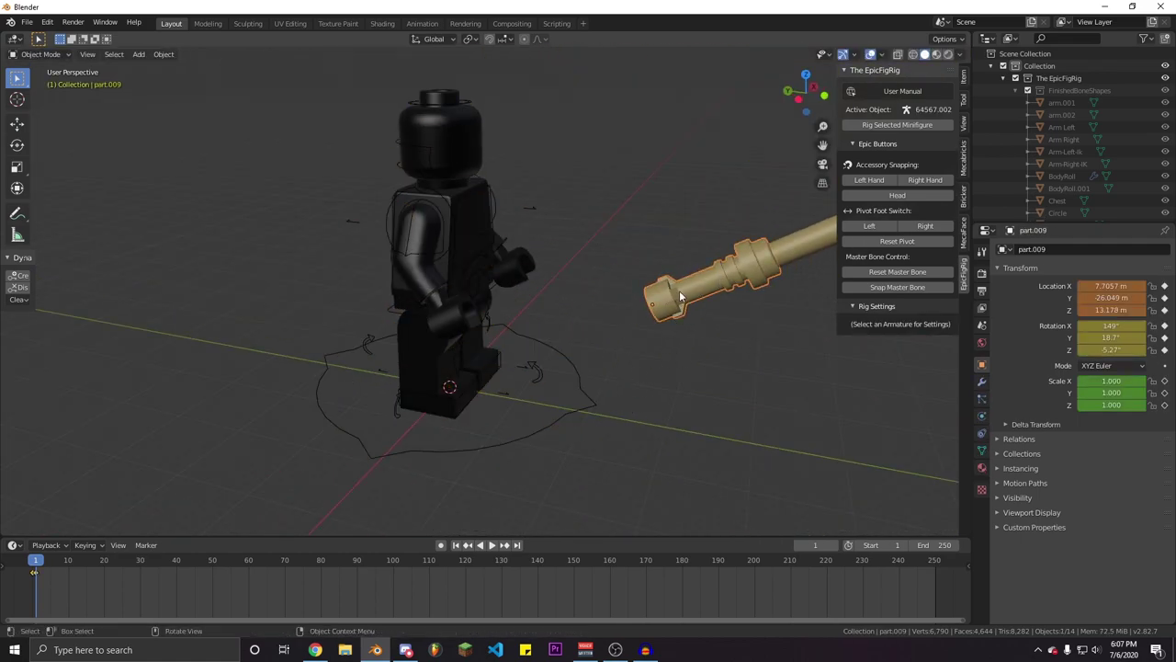
left_click(577, 404, "shift")
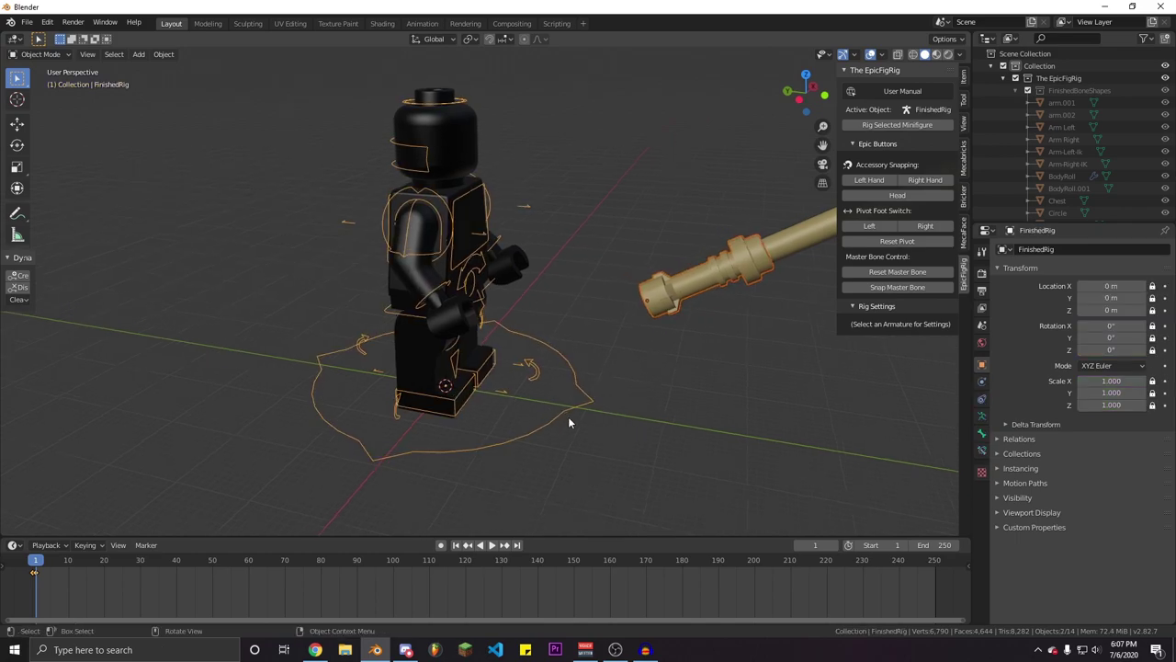
left_click(919, 181)
Shift the re-snapped lightsaber along its local Y axis within the right hand
scroll(552, 303, "up", 3)
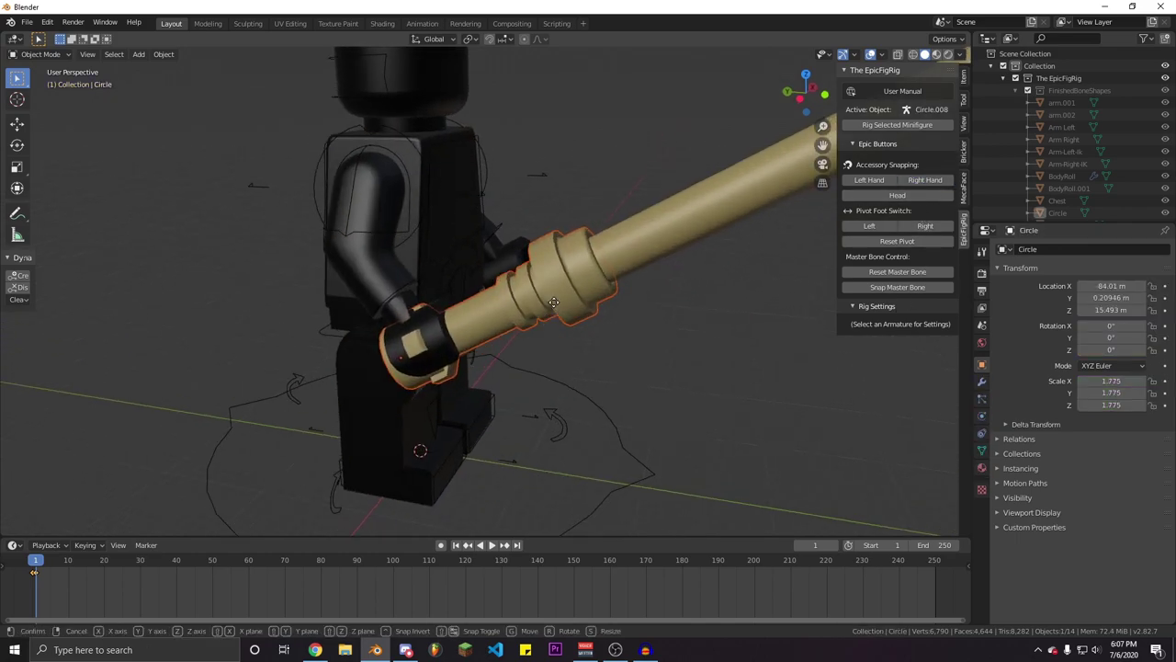
key("g")
key("y")
key("y")
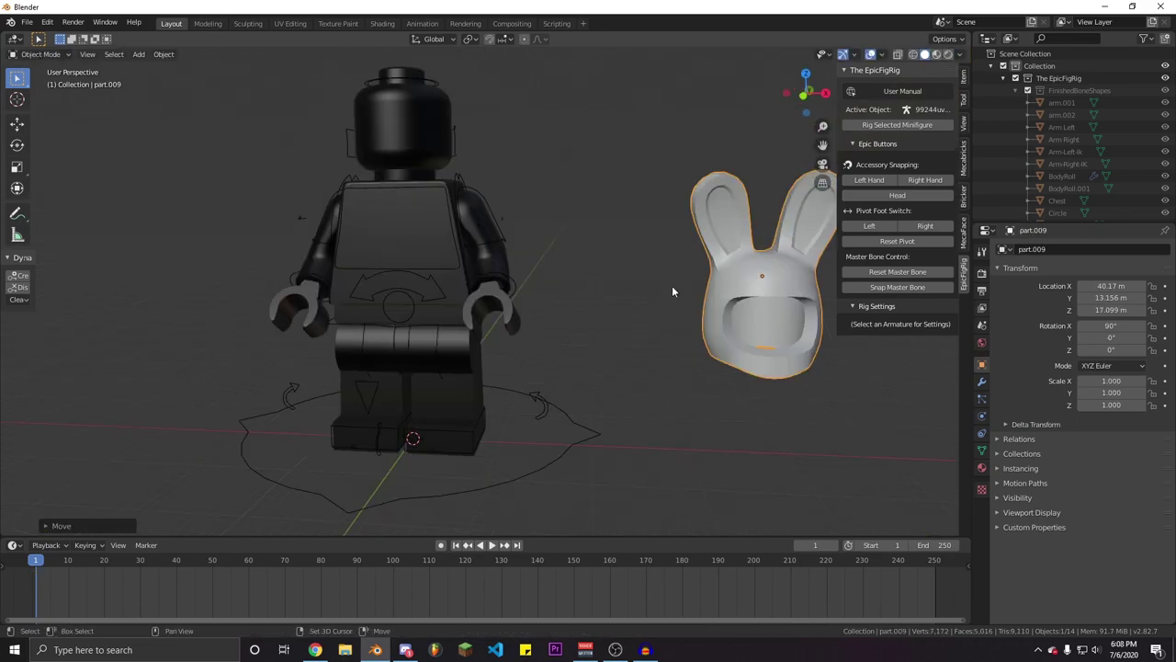
Select the rabbit-ear helmet together with the FinishedRig armature and snap the helmet to the minifigure's head
middle_click_drag(672, 291, 513, 266)
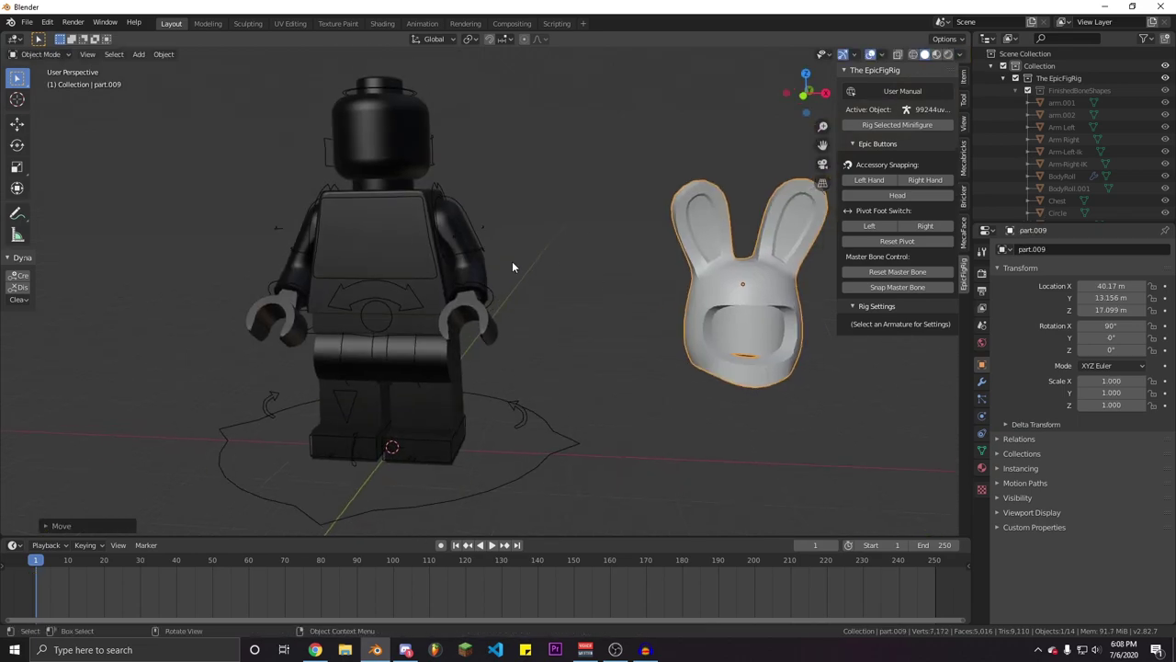
left_click(659, 301)
left_click(737, 299)
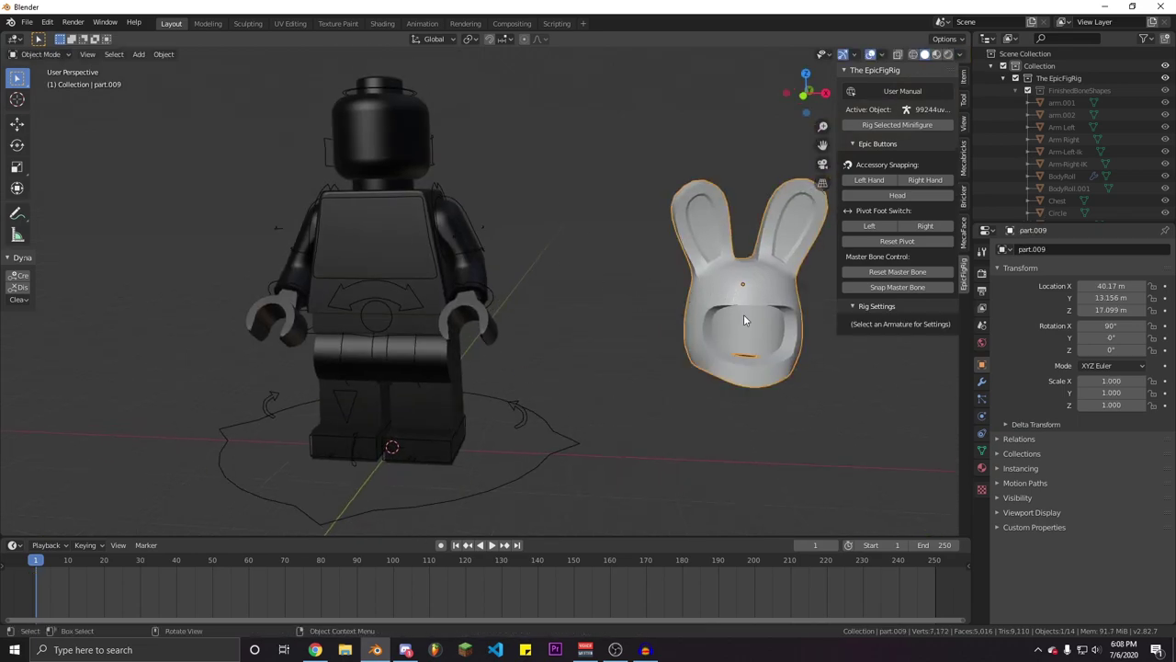
middle_click_drag(623, 260, 509, 245)
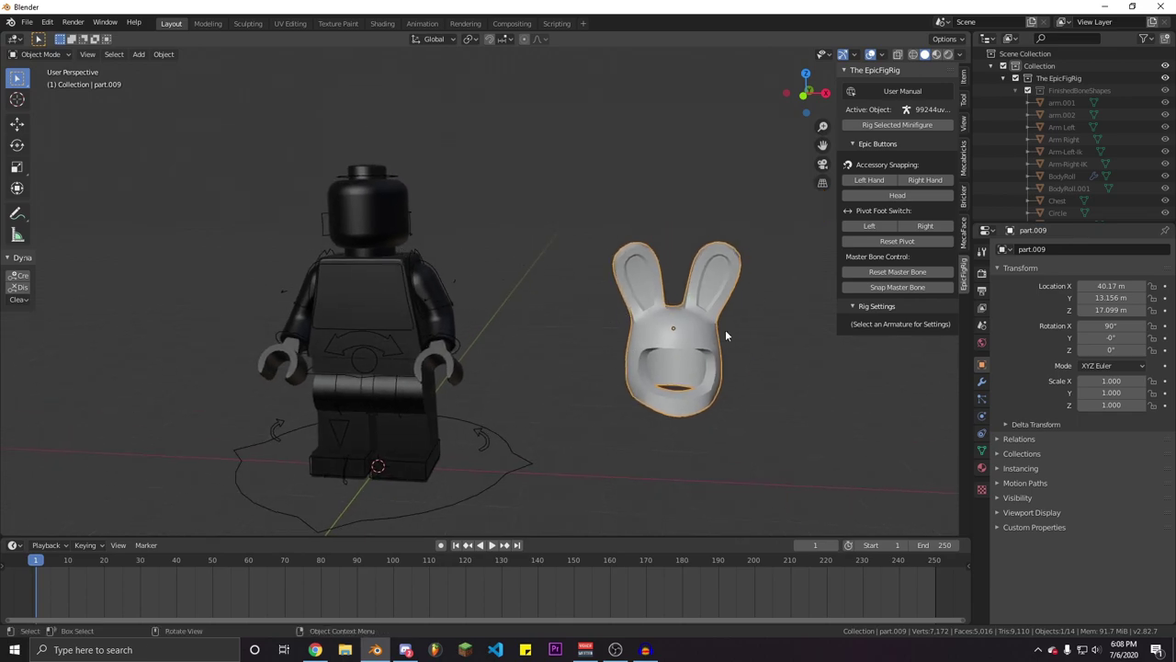
left_click(528, 468, "shift")
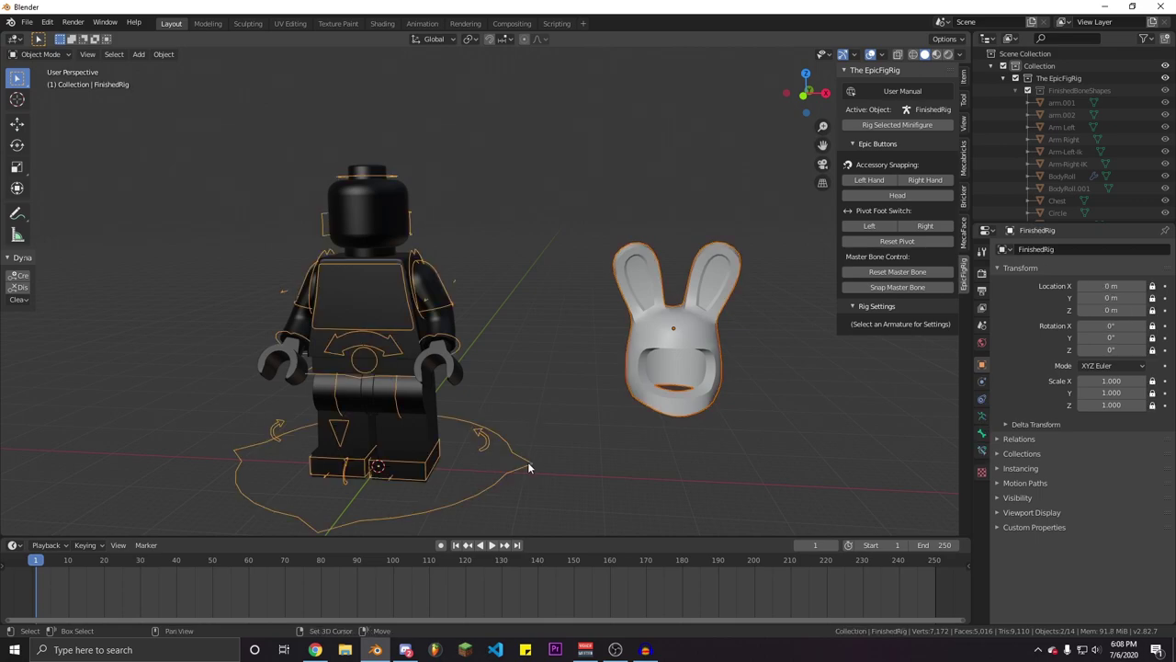
left_click(914, 199)
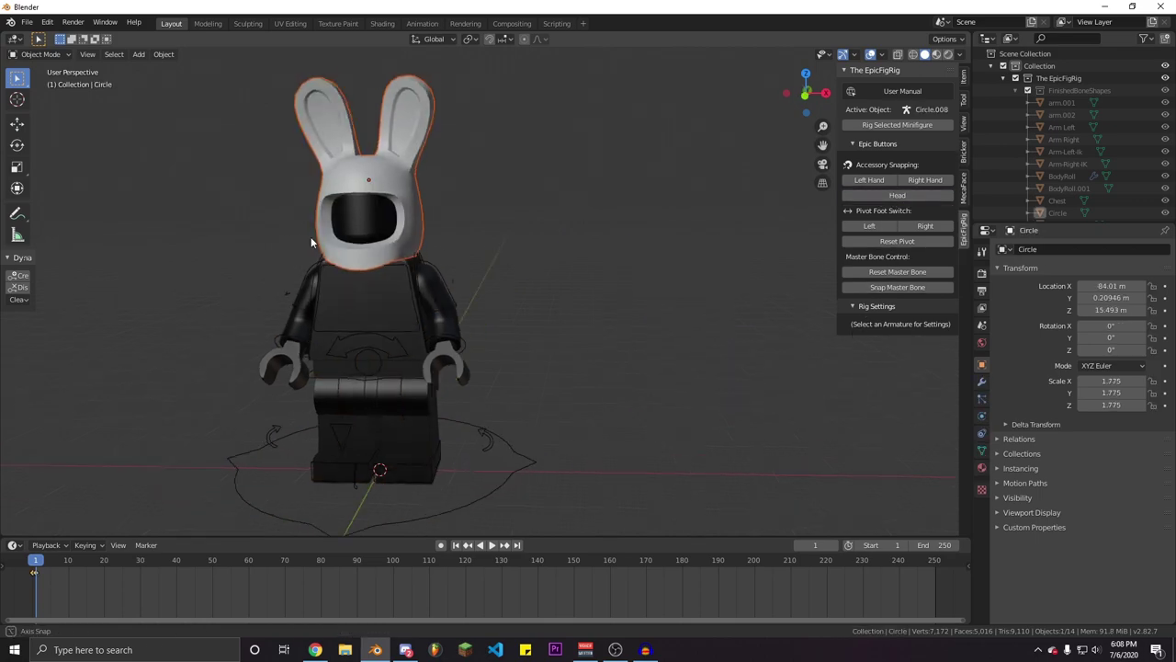
Widen the viewport's tool shelf to two columns and inspect the fit of the rabbit helmet on the head
middle_click_drag(306, 238, 384, 242)
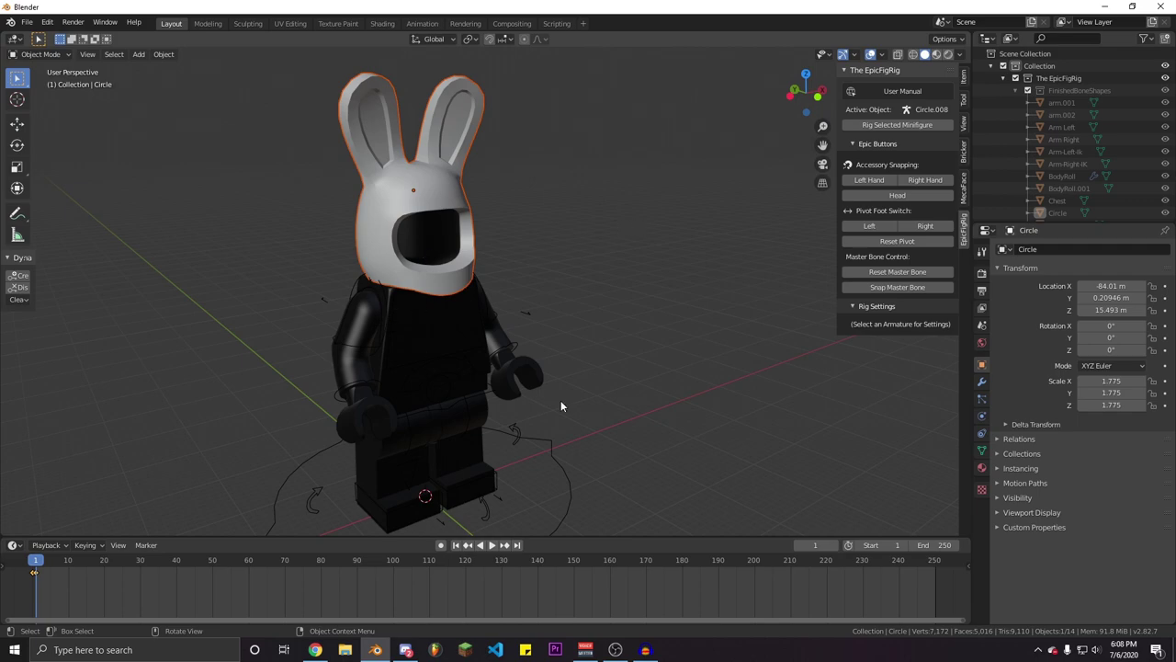
middle_click_drag(370, 405, 376, 376)
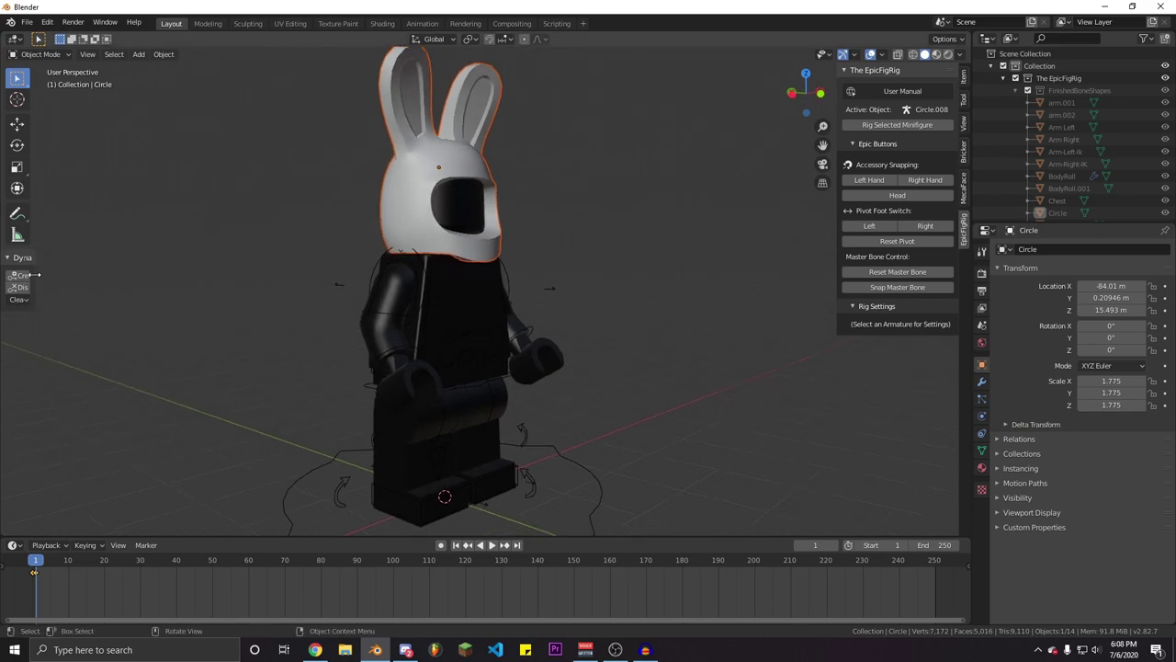
left_click_drag(34, 273, 99, 274)
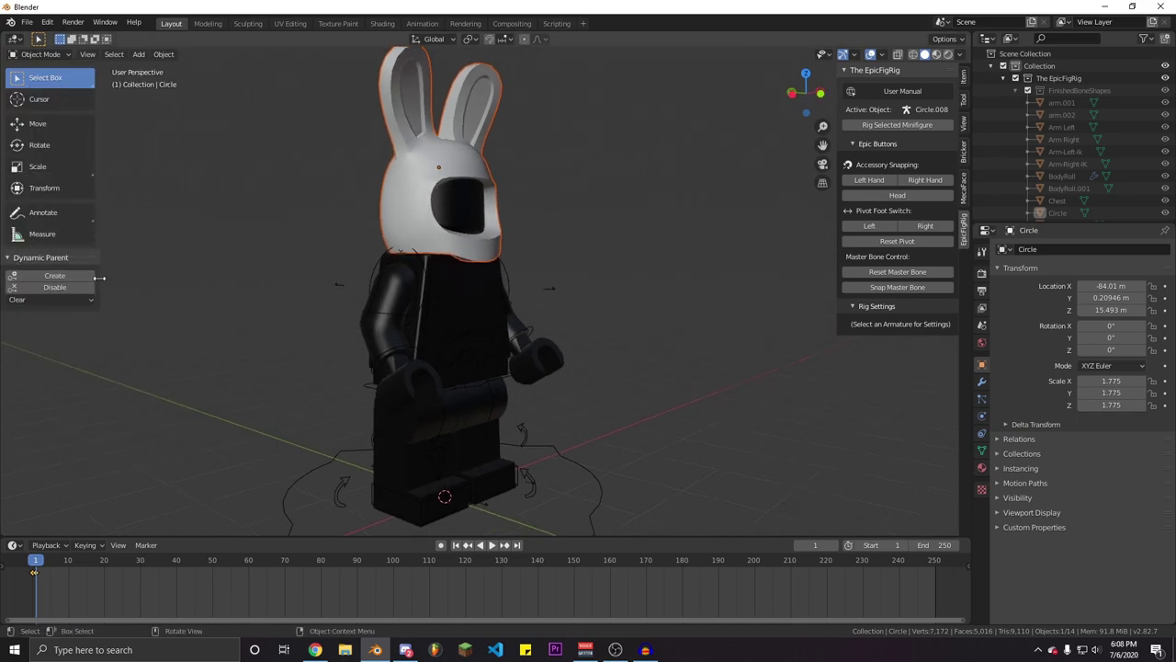
left_click_drag(99, 278, 57, 277)
scroll(260, 277, "up", 5)
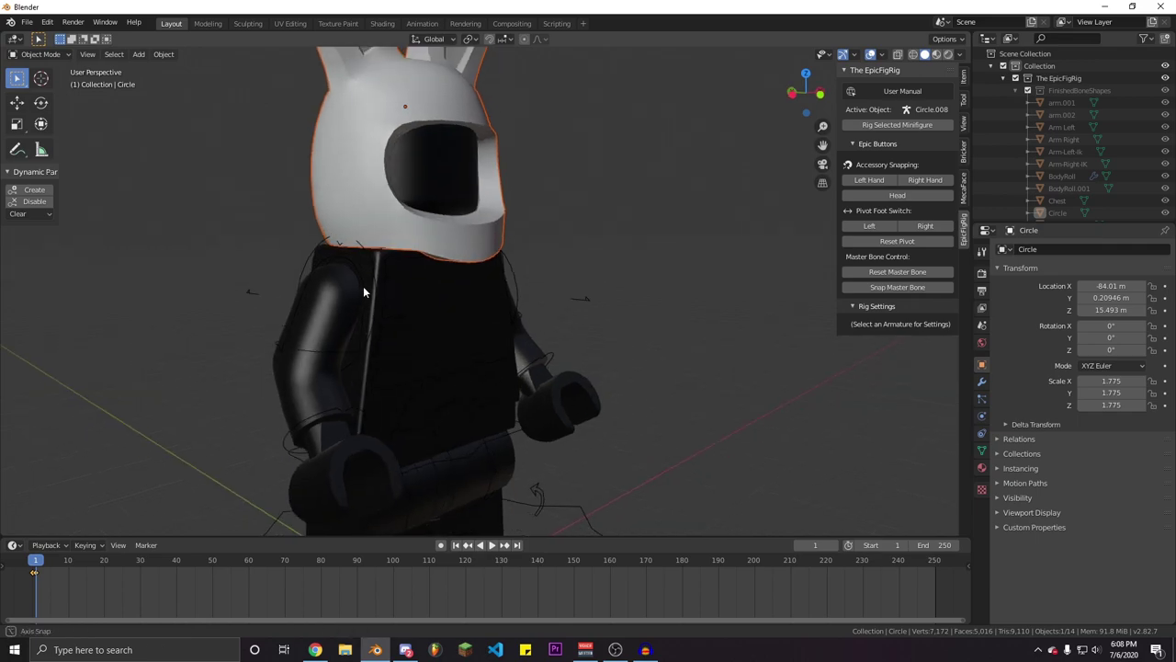
middle_click_drag(442, 363, 821, 395)
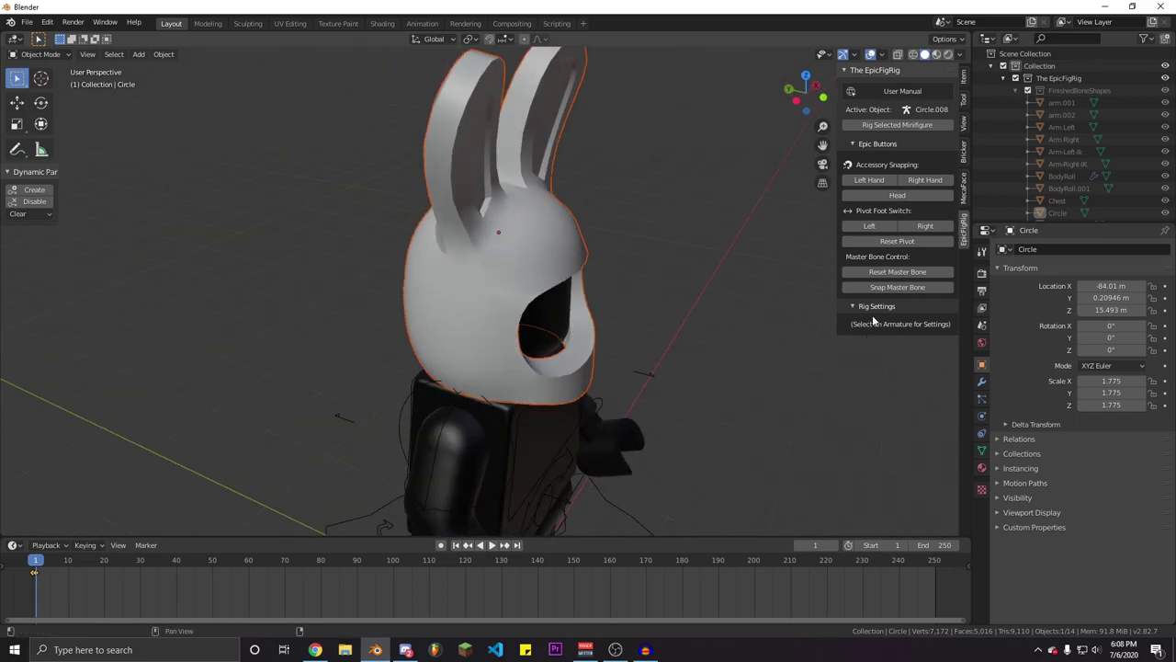
Select the FinishedRig armature and adjust its Head Bone Size in the rig settings
left_click(652, 376)
left_click_drag(875, 379, 924, 364)
middle_click_drag(588, 323, 473, 308)
middle_click_drag(416, 239, 383, 212, "shift")
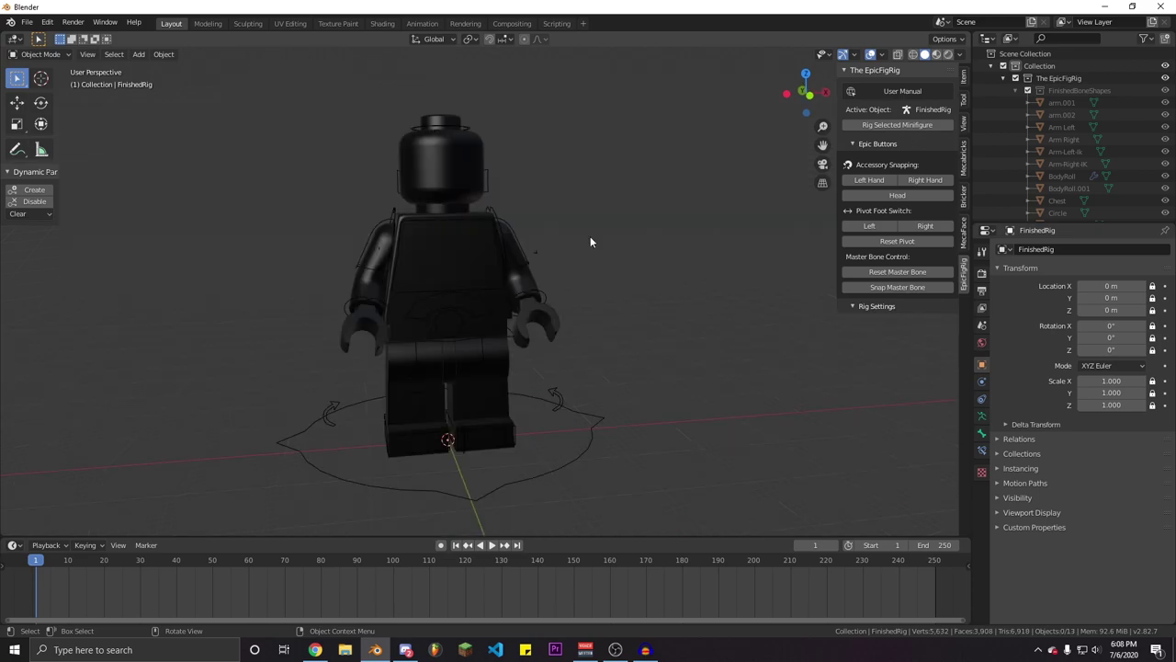
Switch the FinishedRig armature to Pose Mode and test rotating the whole minifigure with the Pivot bone
left_click(431, 397)
key("ctrl+Tab")
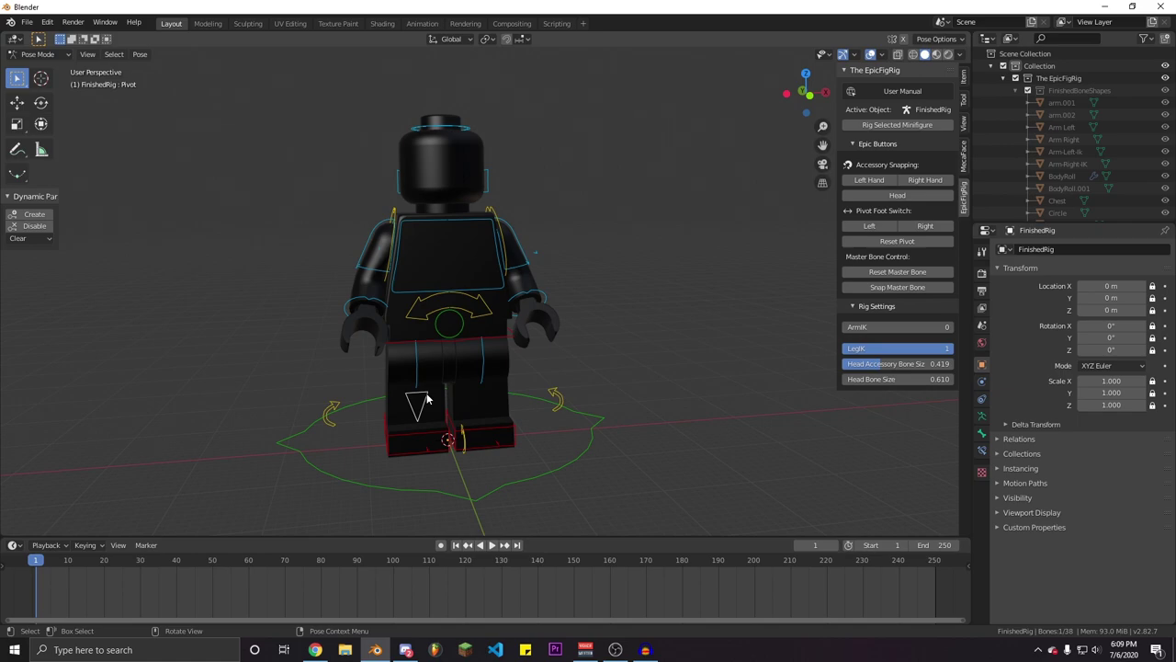
scroll(472, 427, "up", 5)
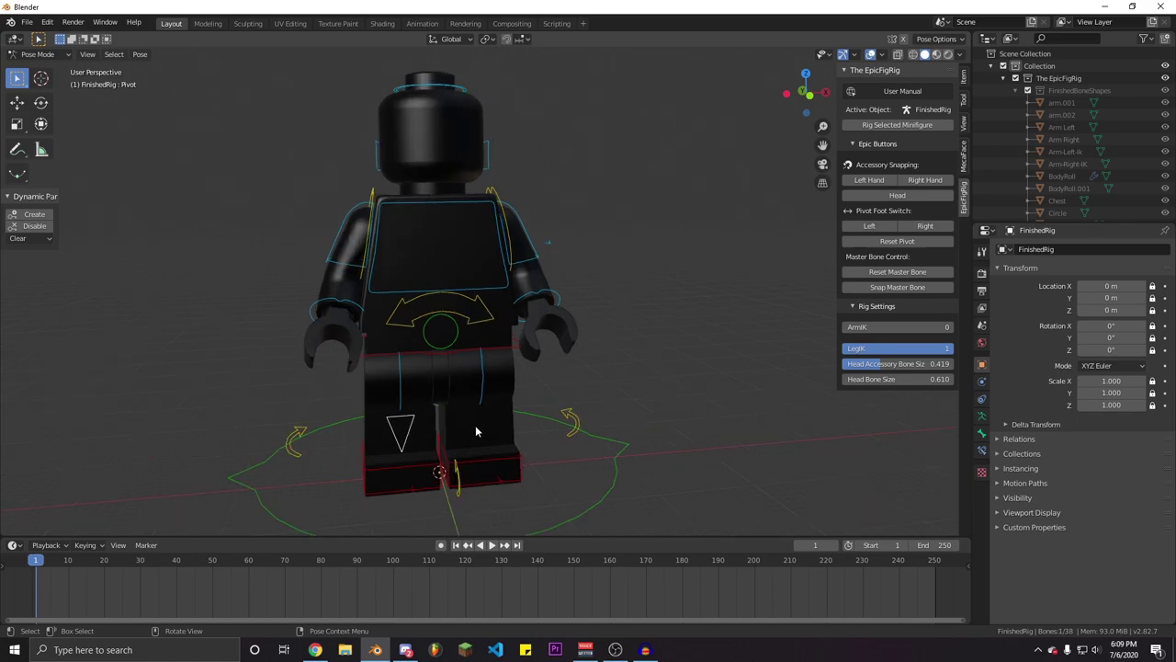
middle_click_drag(486, 419, 585, 413)
key("r")
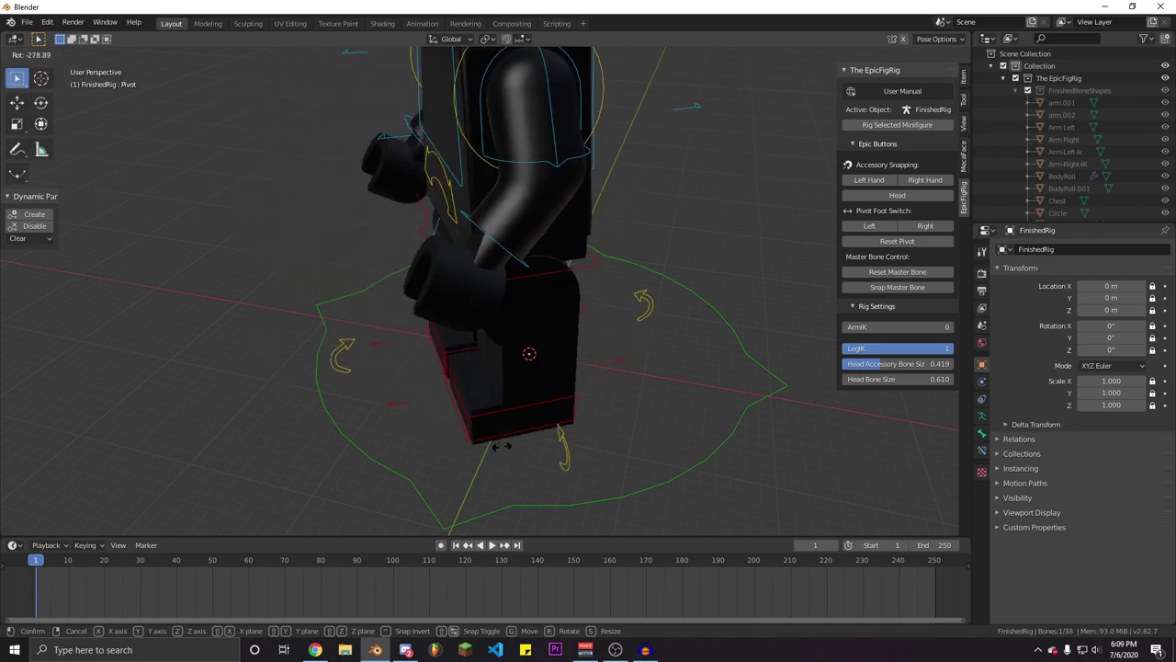
right_click(580, 372)
Examine the pivot triangle and the foot controls on the minifigure's legs from several angles
scroll(531, 377, "down", 2)
middle_click_drag(533, 377, 420, 379)
scroll(569, 344, "up", 2)
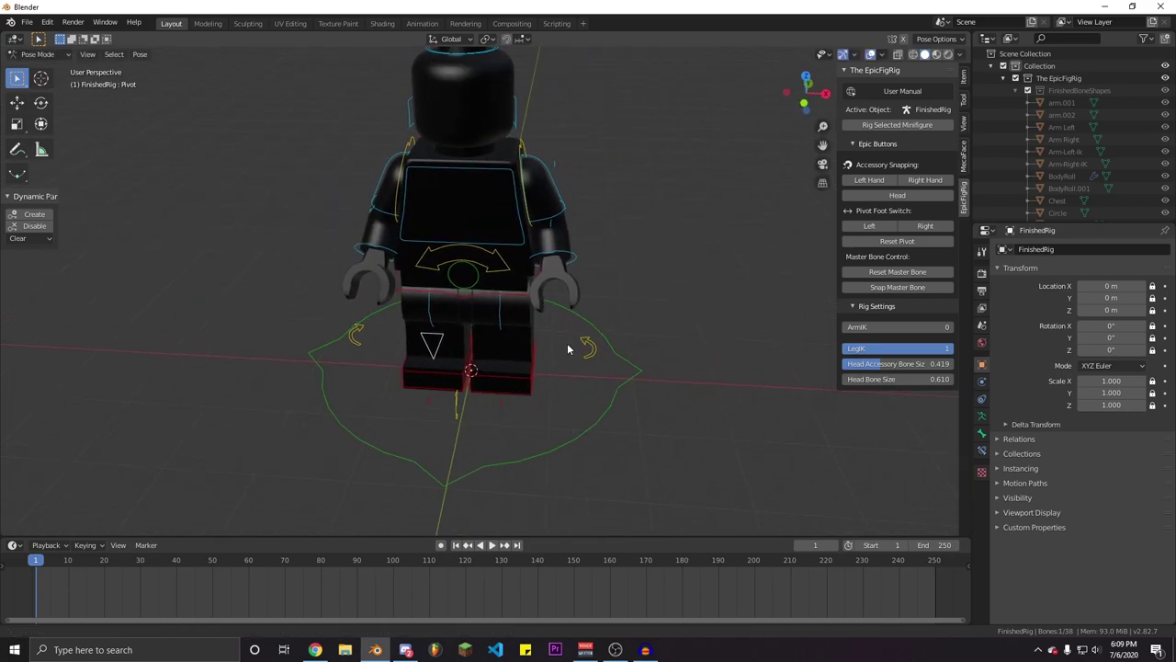
scroll(447, 386, "up", 5)
middle_click_drag(445, 393, 566, 379)
scroll(617, 346, "down", 4)
scroll(594, 345, "down", 3)
scroll(568, 380, "up", 4)
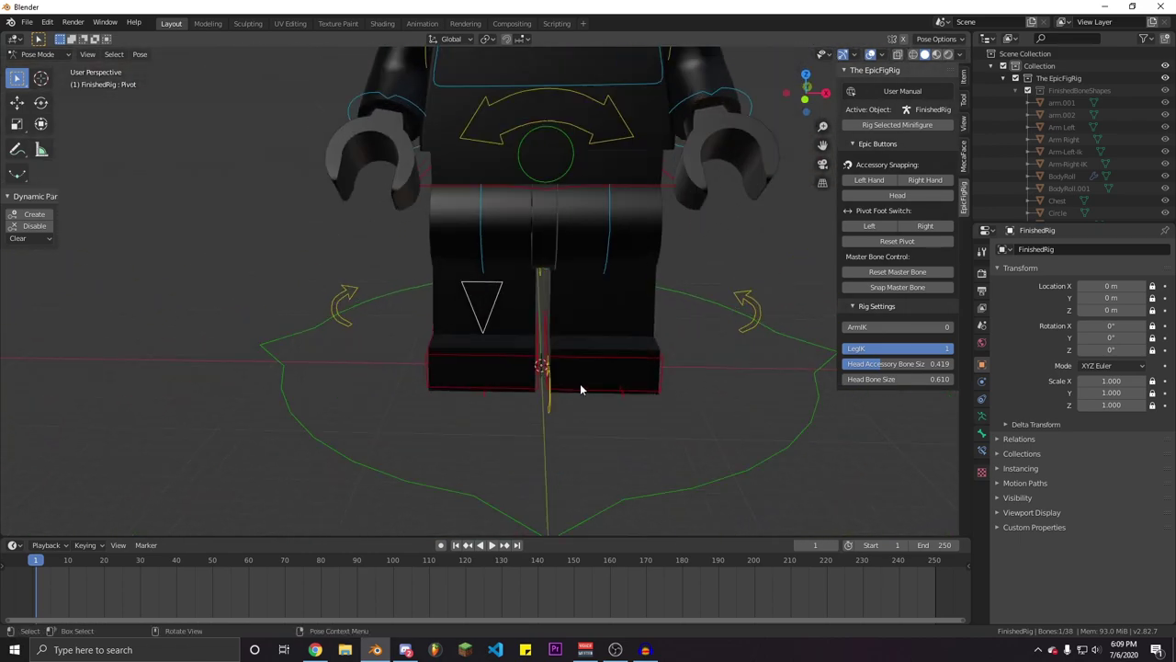
scroll(606, 372, "down", 2)
scroll(643, 346, "up", 4)
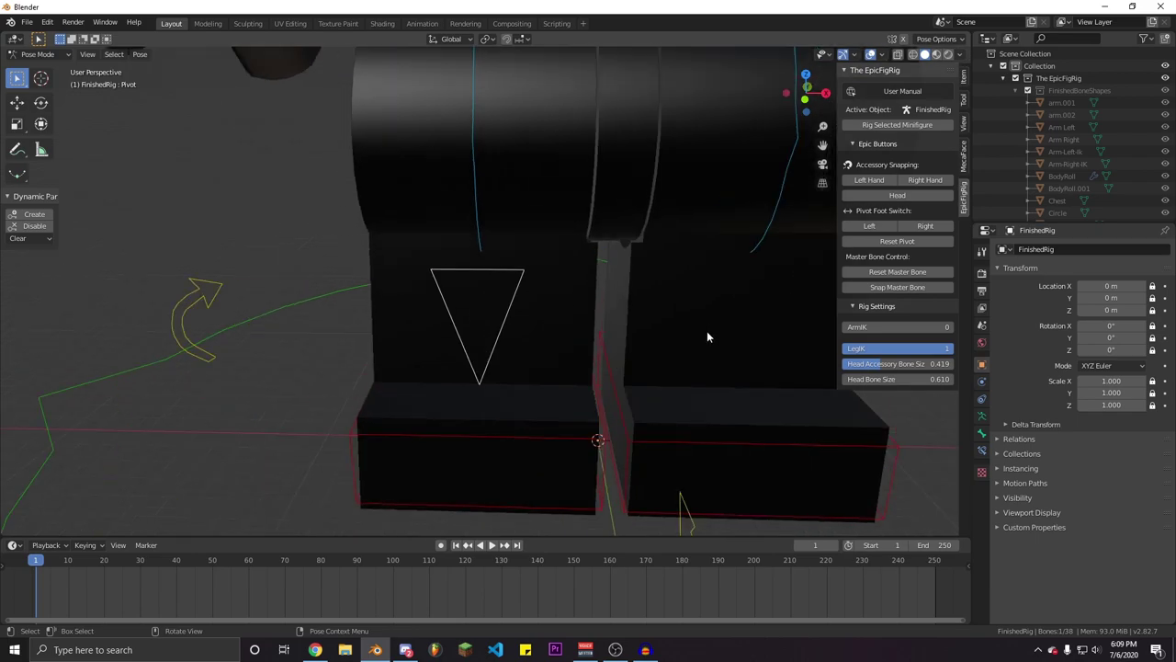
scroll(577, 310, "down", 2)
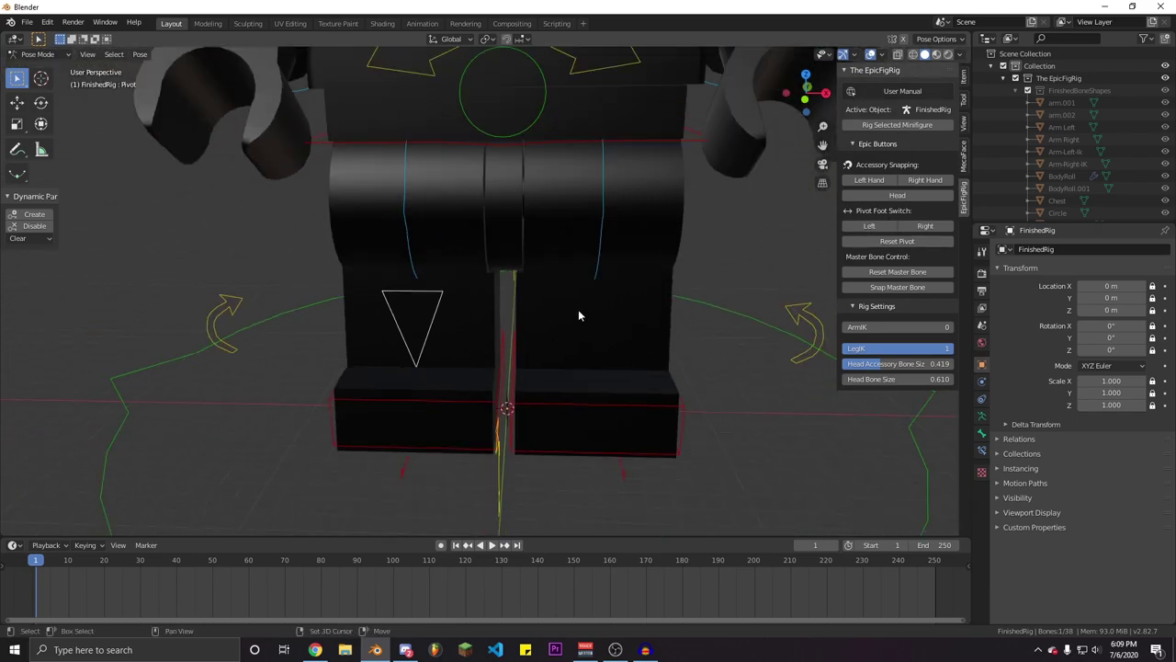
middle_click_drag(578, 309, 551, 311)
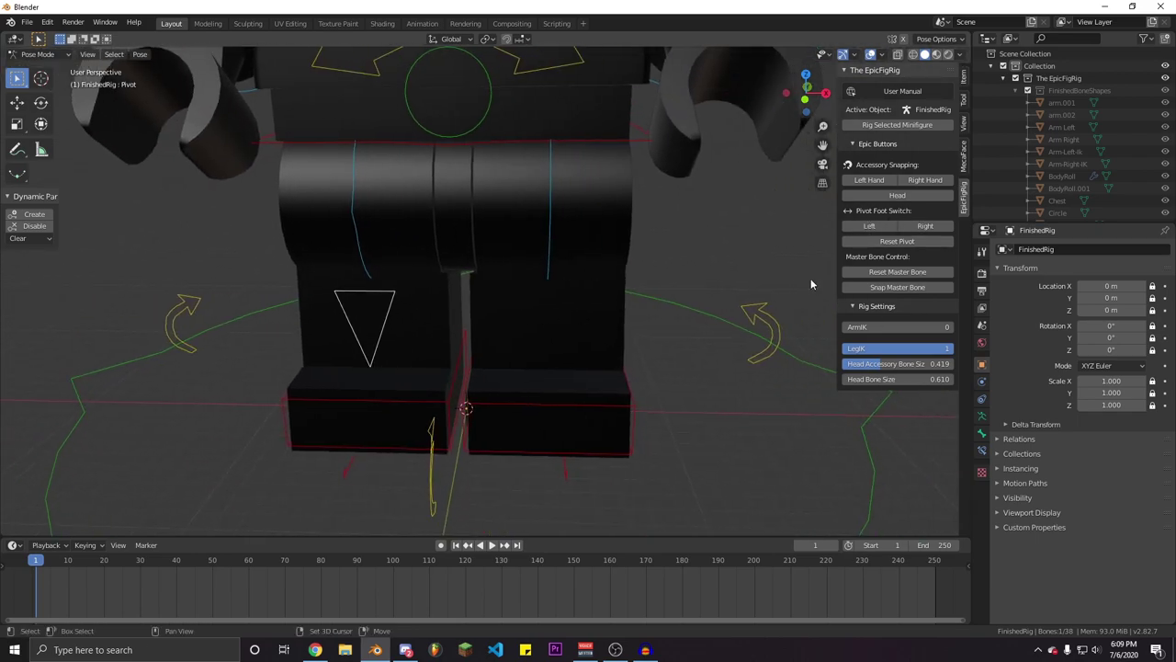
Switch the pivot foot to the left foot and test rotating the rig around it
left_click(864, 227)
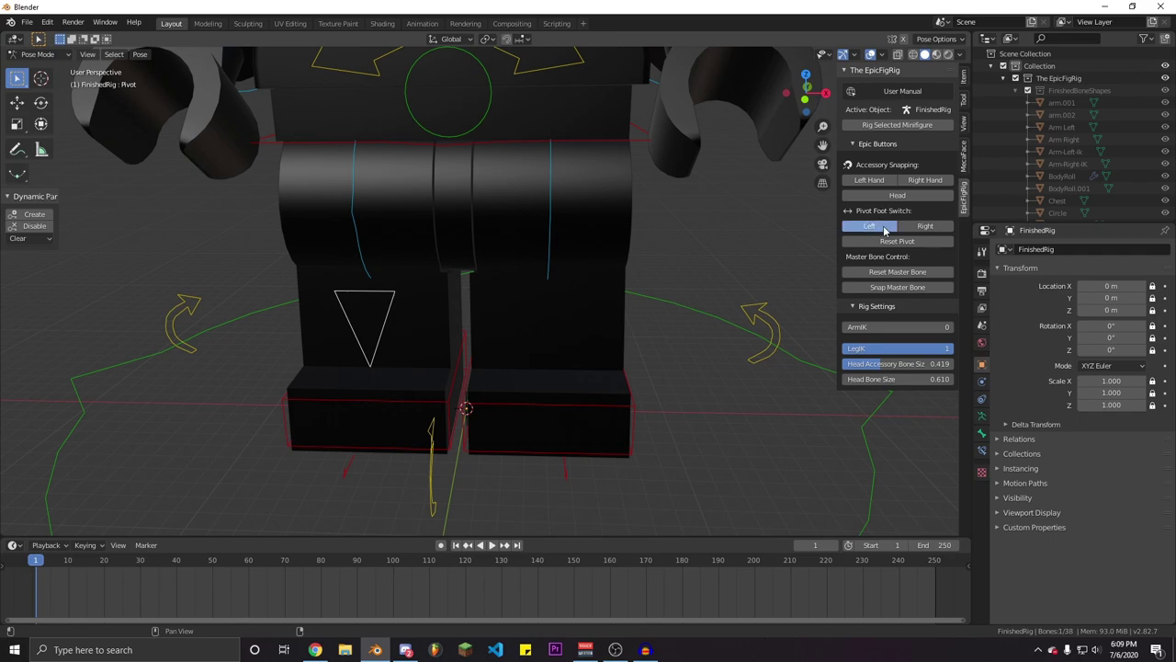
scroll(537, 329, "down", 4)
key("r")
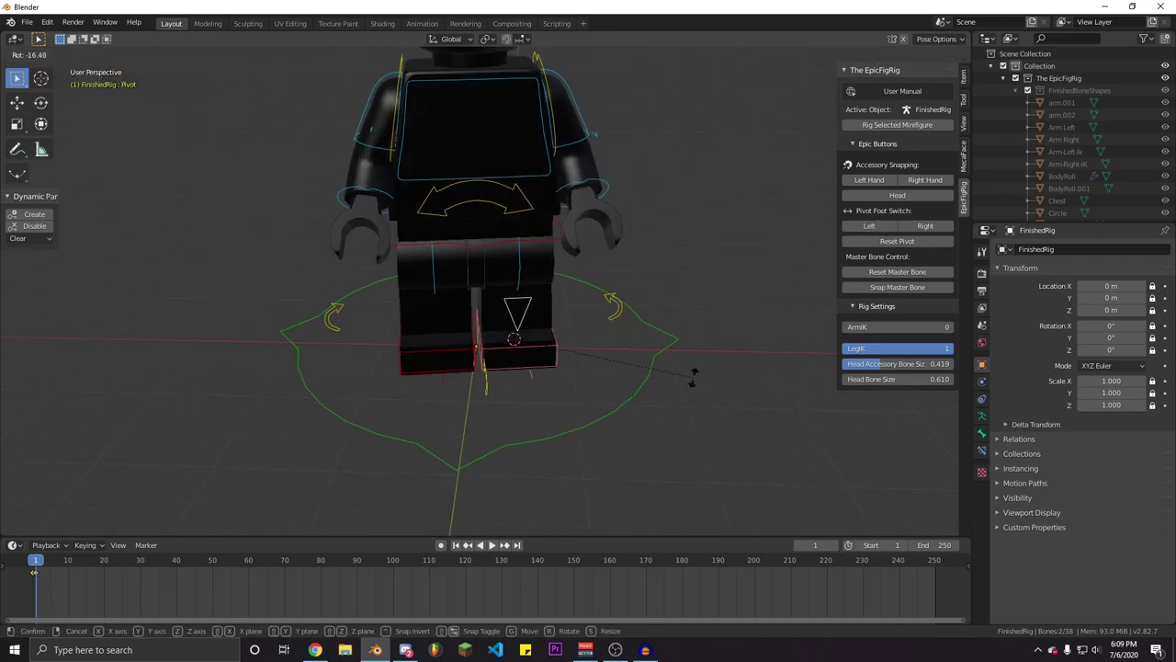
key("Escape")
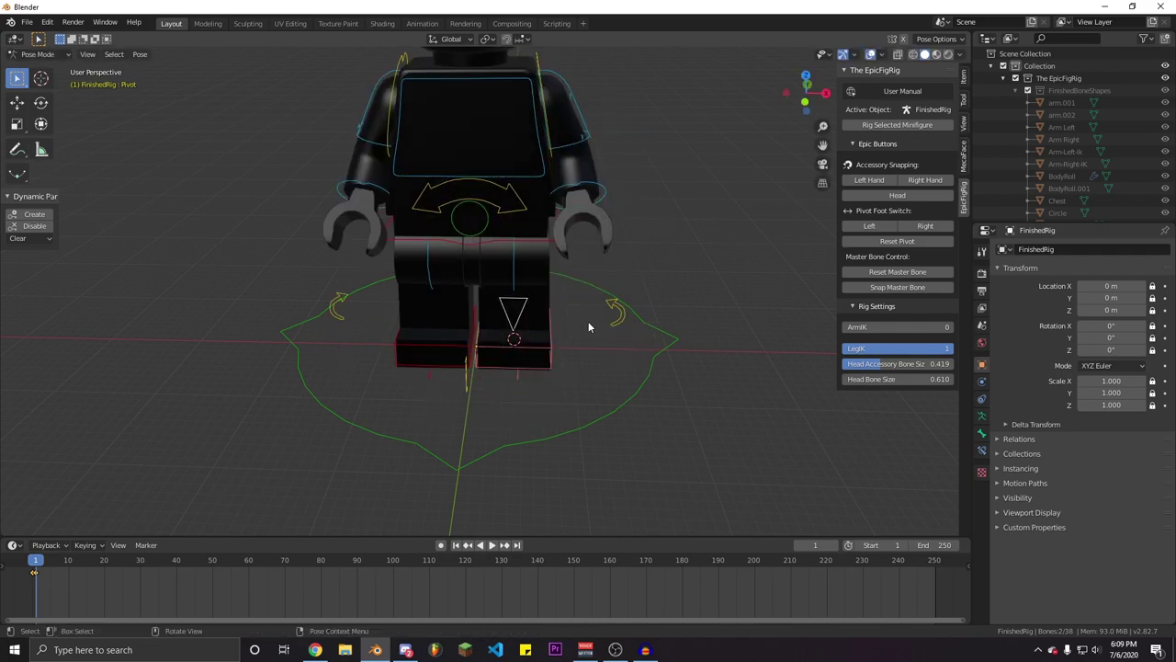
Enlarge the timeline area and zoom in on the pivot keyframes at frames 0 and 1
left_click_drag(309, 535, 308, 478)
scroll(302, 542, "up", 3)
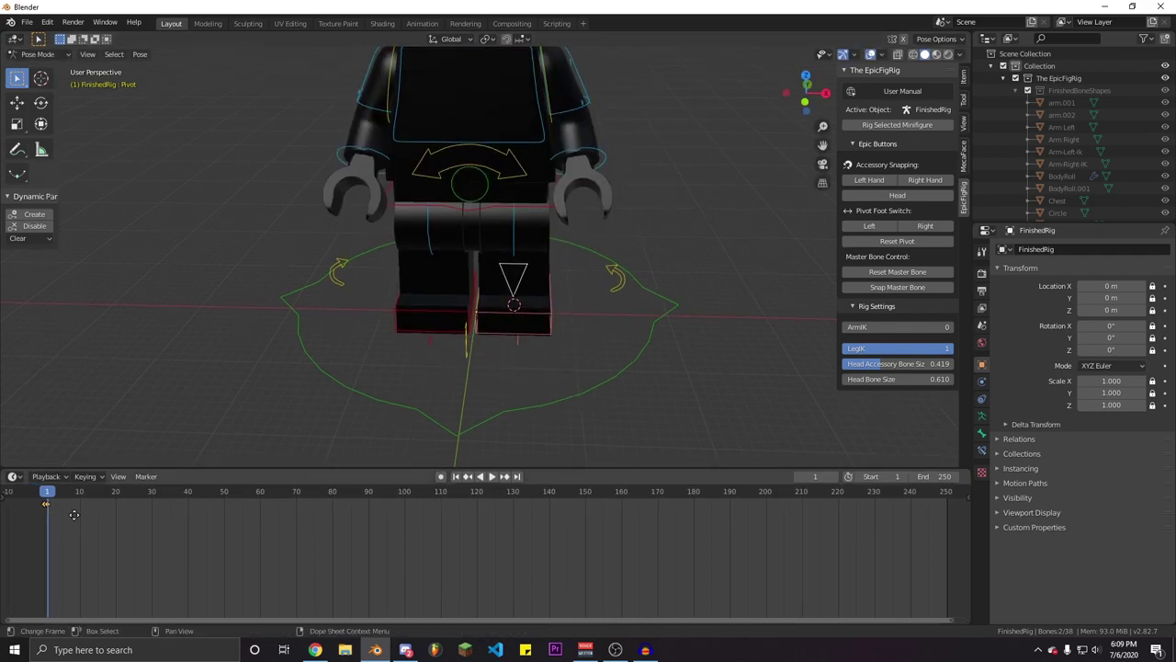
scroll(303, 542, "up", 5)
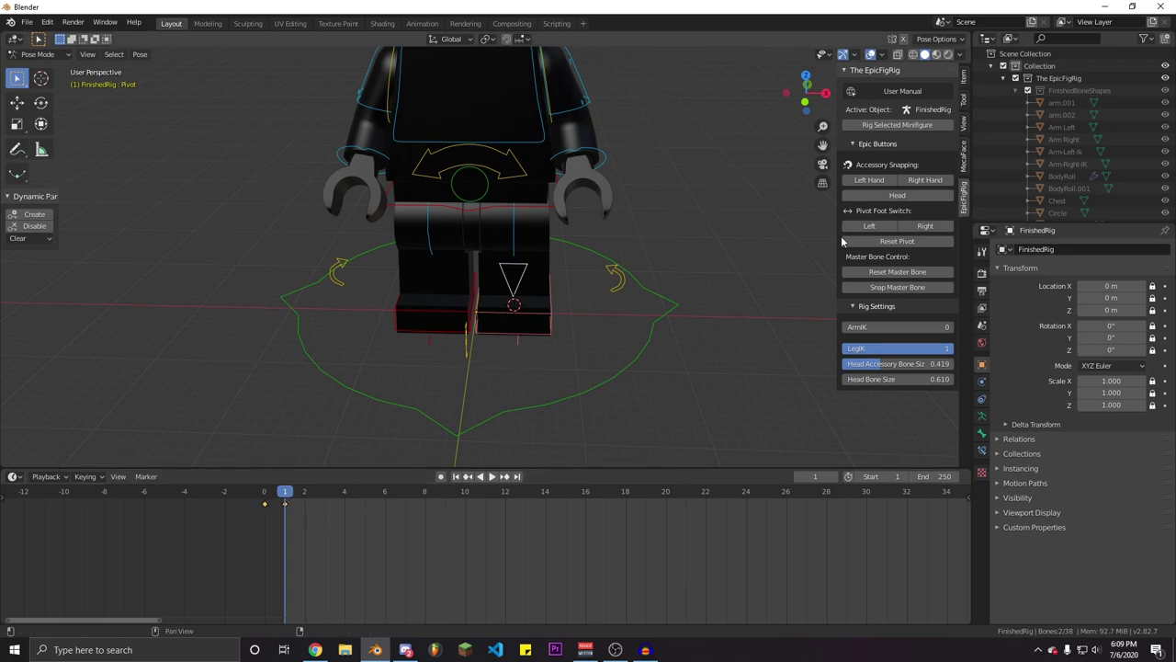
Toggle the pivot foot between the right and left feet, ending on the left foot
left_click(867, 227)
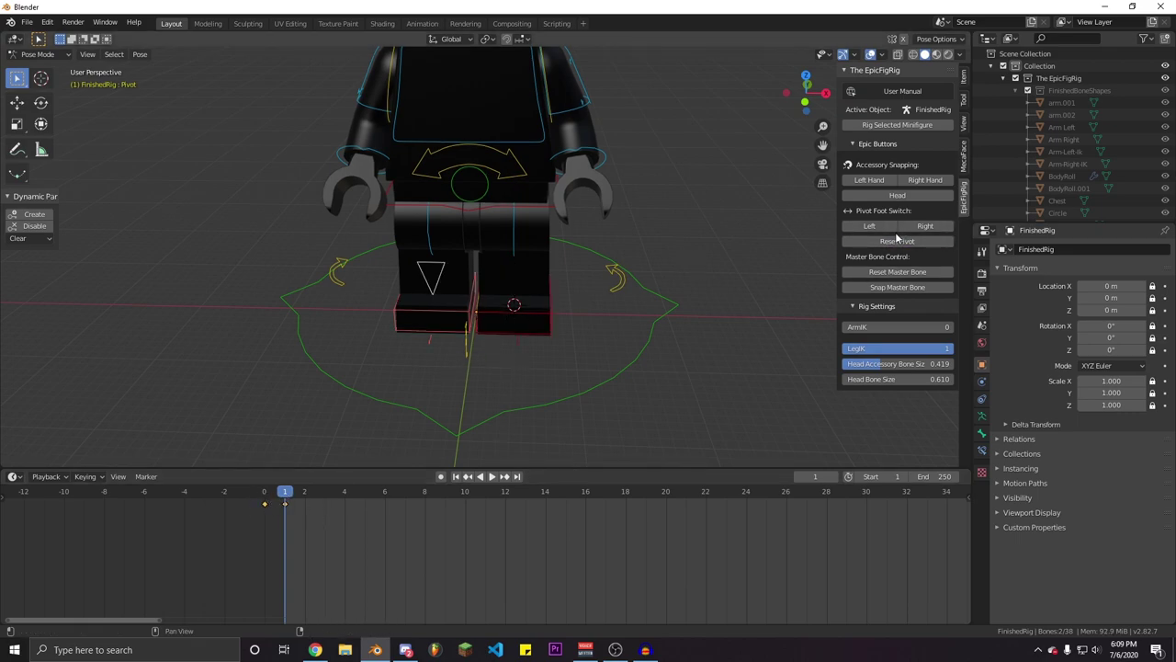
left_click(912, 227)
left_click(924, 226)
left_click(885, 227)
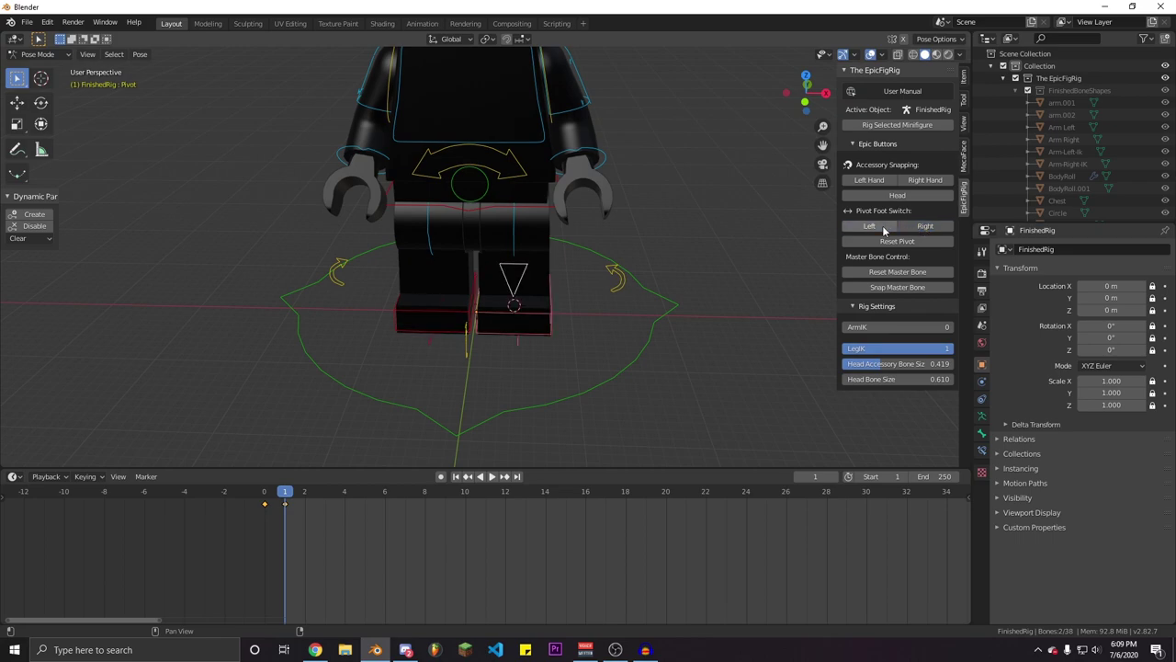
Delete the pivot keyframes at frames 0 and 1 and shrink the timeline area again
left_click_drag(362, 535, 220, 504)
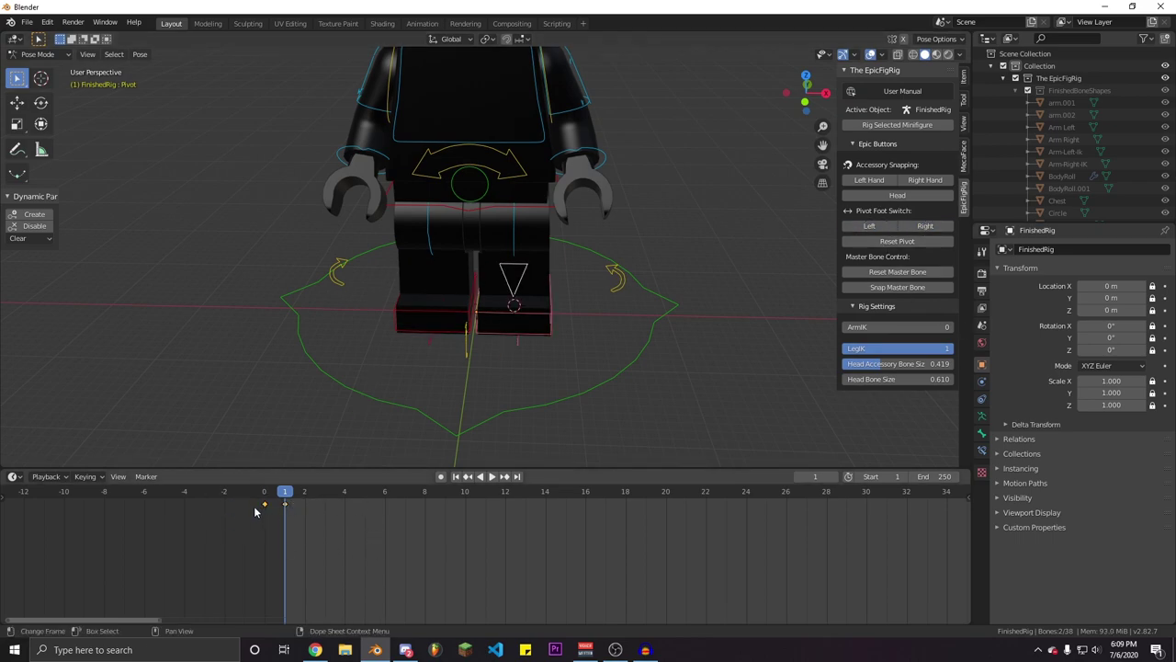
left_click_drag(213, 502, 292, 524)
key("Delete")
middle_click_drag(477, 349, 575, 336)
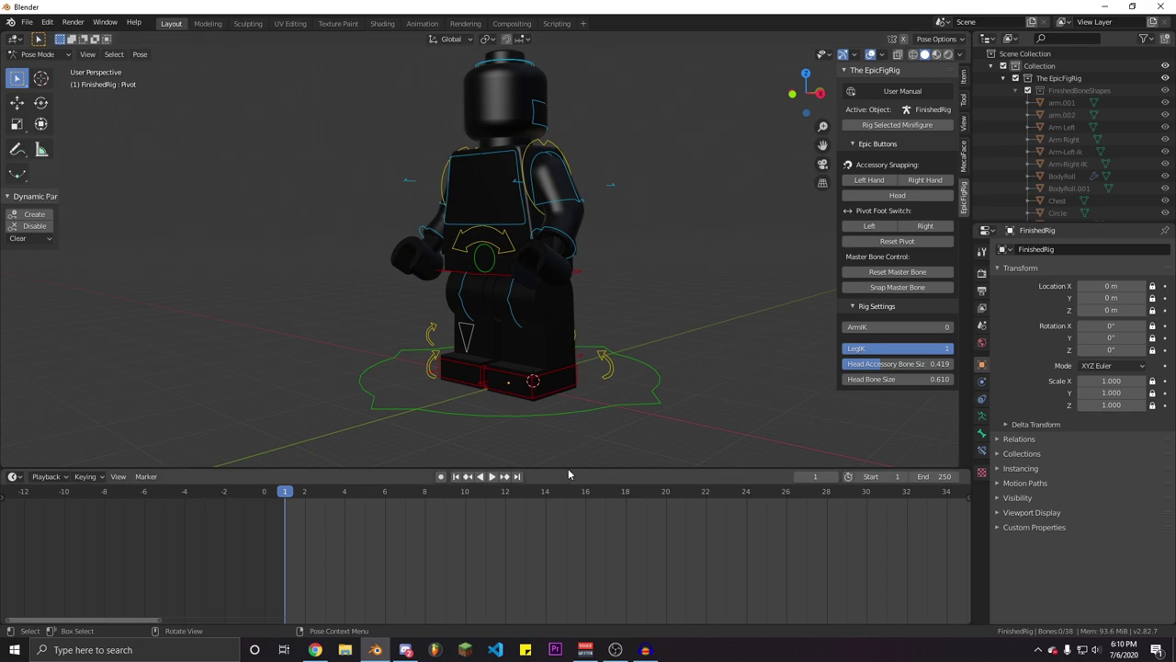
left_click_drag(568, 468, 564, 515)
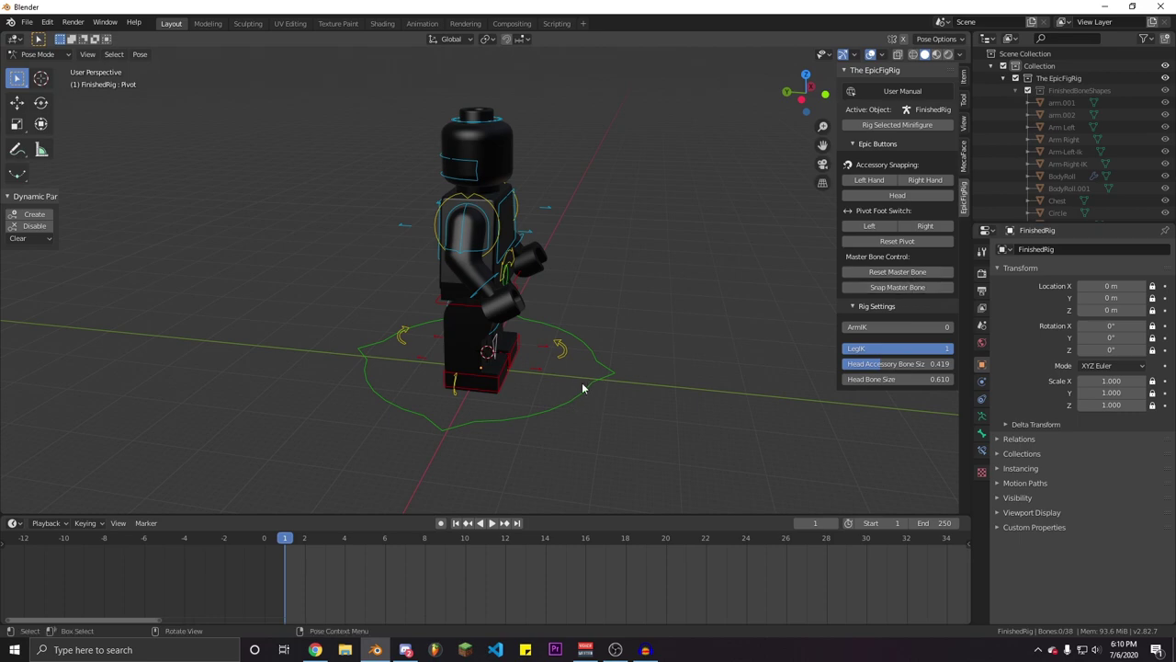
Select the BodyControlBoneIK at the hips and try moving the body along the global Y axis
left_click(583, 388)
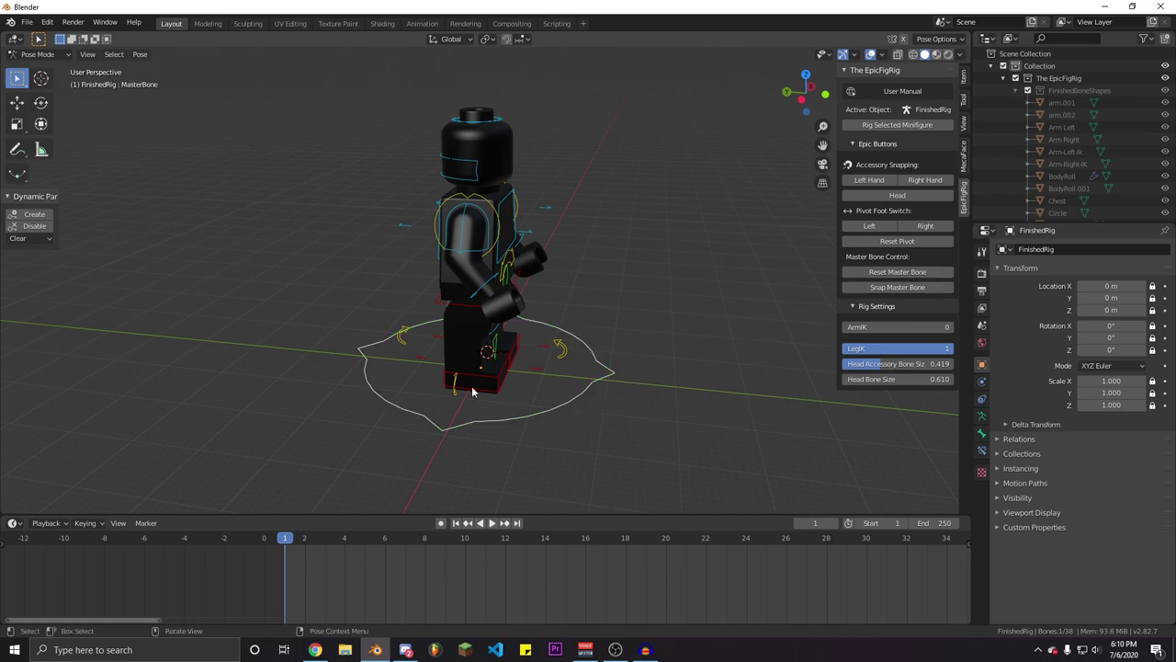
middle_click_drag(609, 348, 531, 367)
scroll(530, 368, "up", 2)
left_click(523, 305)
scroll(522, 311, "down", 3)
middle_click_drag(522, 310, 556, 337)
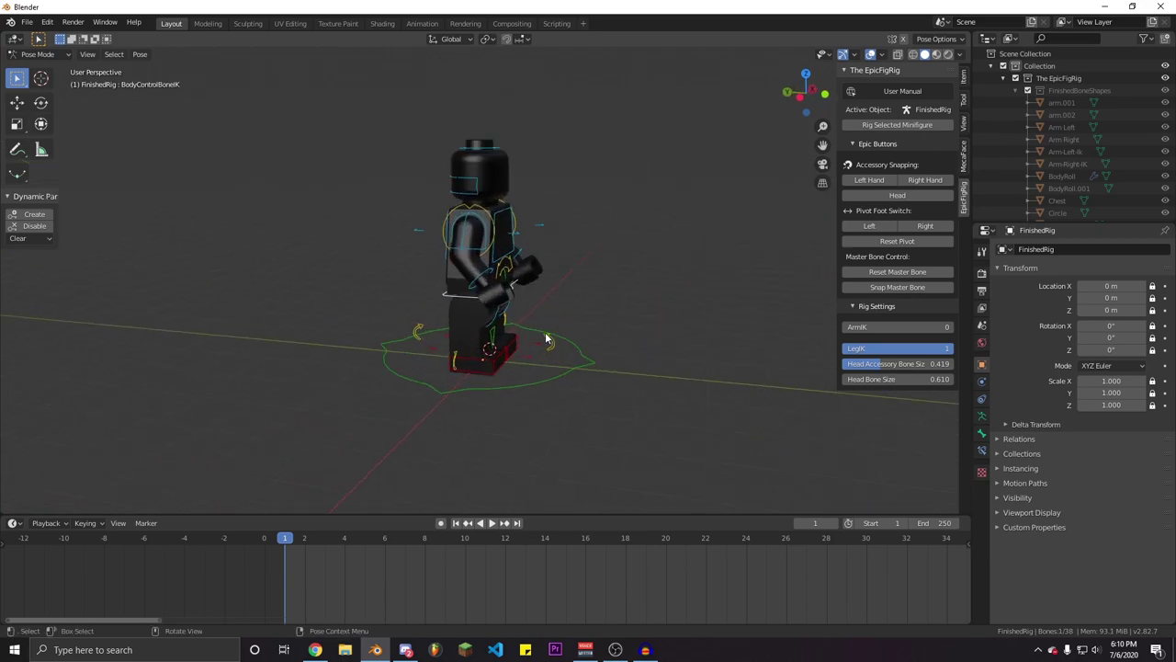
key("g")
key("y")
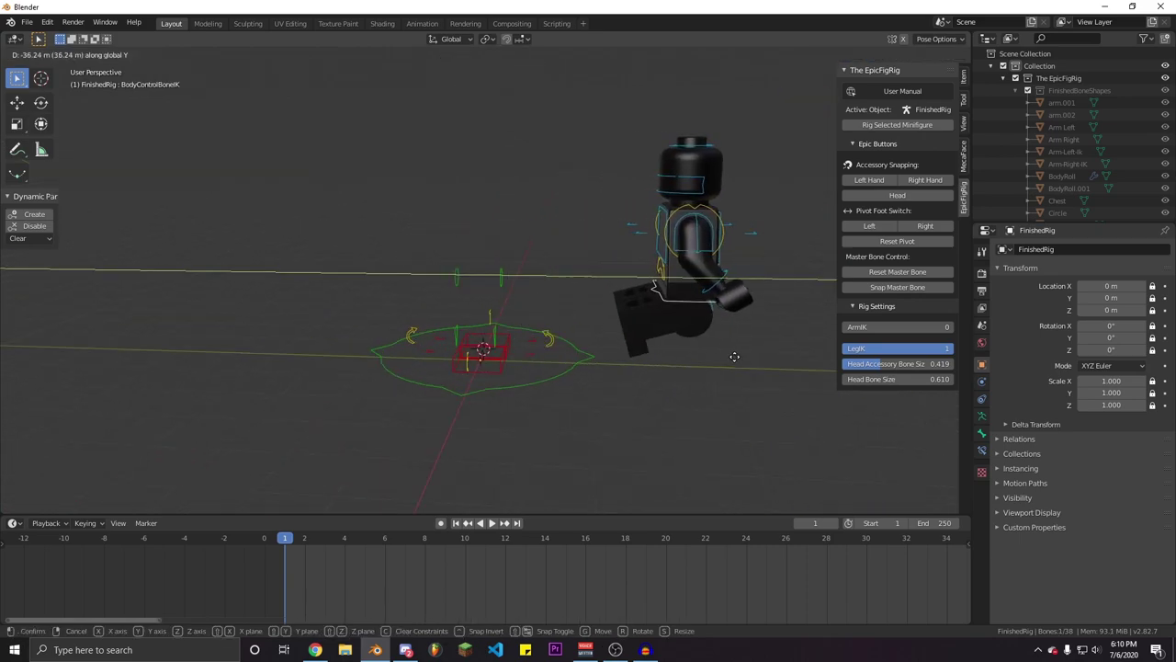
right_click(734, 356)
Move the RightFootIK bone about 20.8 m forward from the body for a walking step
left_click(498, 366)
key("g")
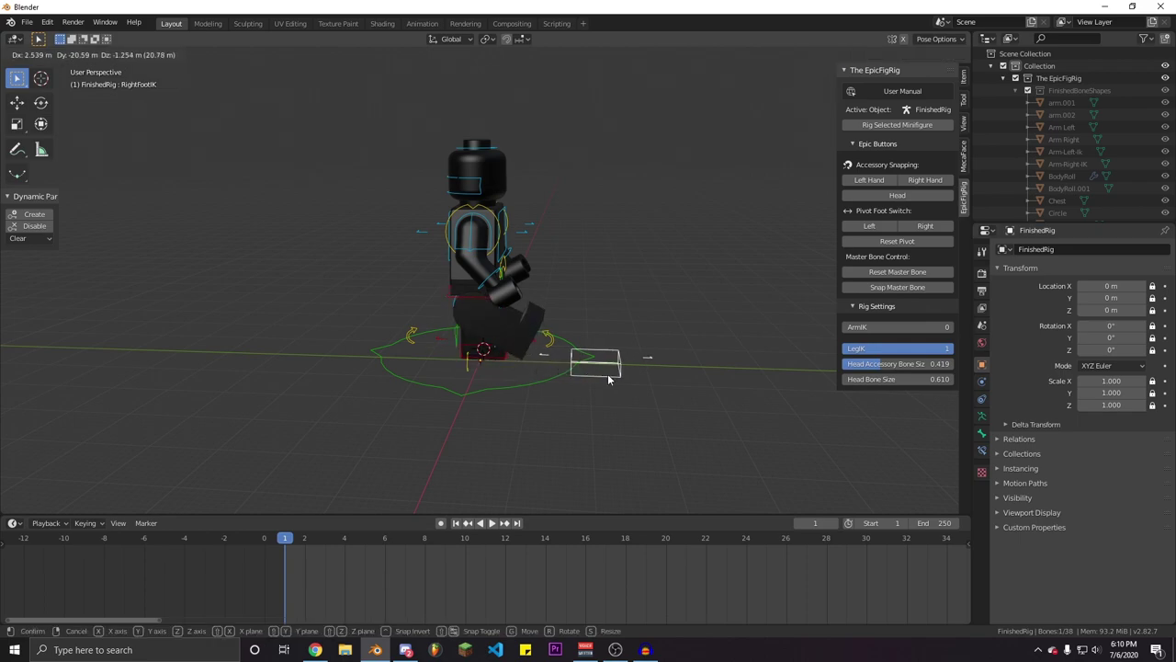
left_click(607, 374)
Move the BodyControlBoneIK about -20 m along the global Y axis, over the forward right foot
left_click(467, 300)
key("g")
key("y")
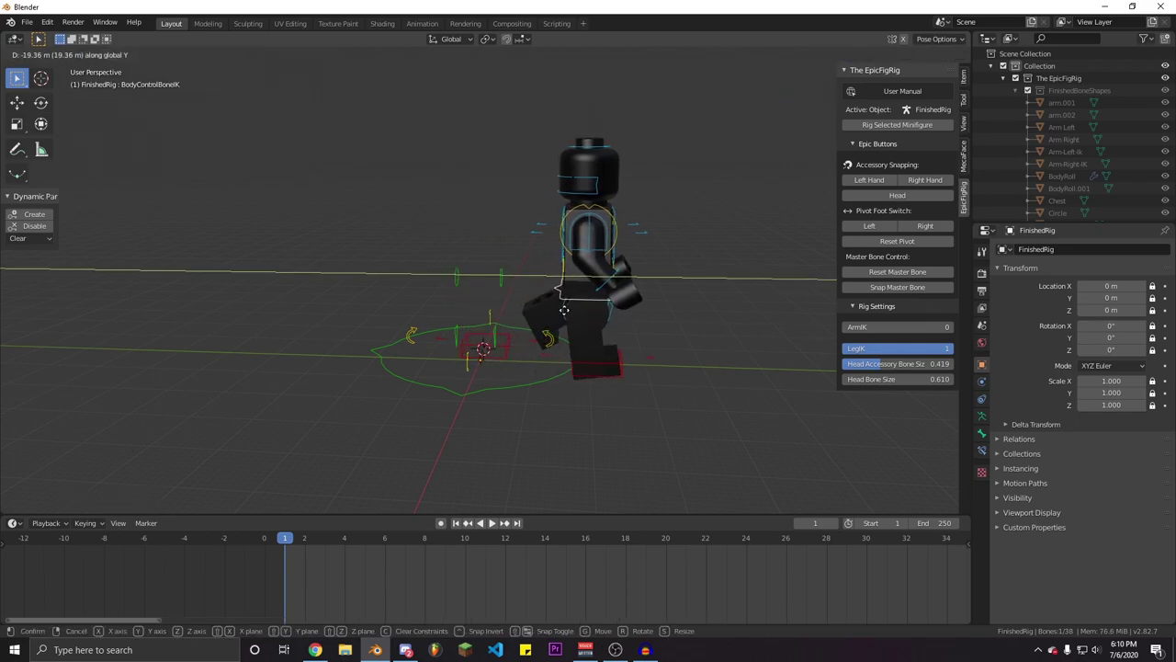
left_click(573, 308)
Move the LeftFootIK bone forward past the body for the second walking step
left_click(471, 349)
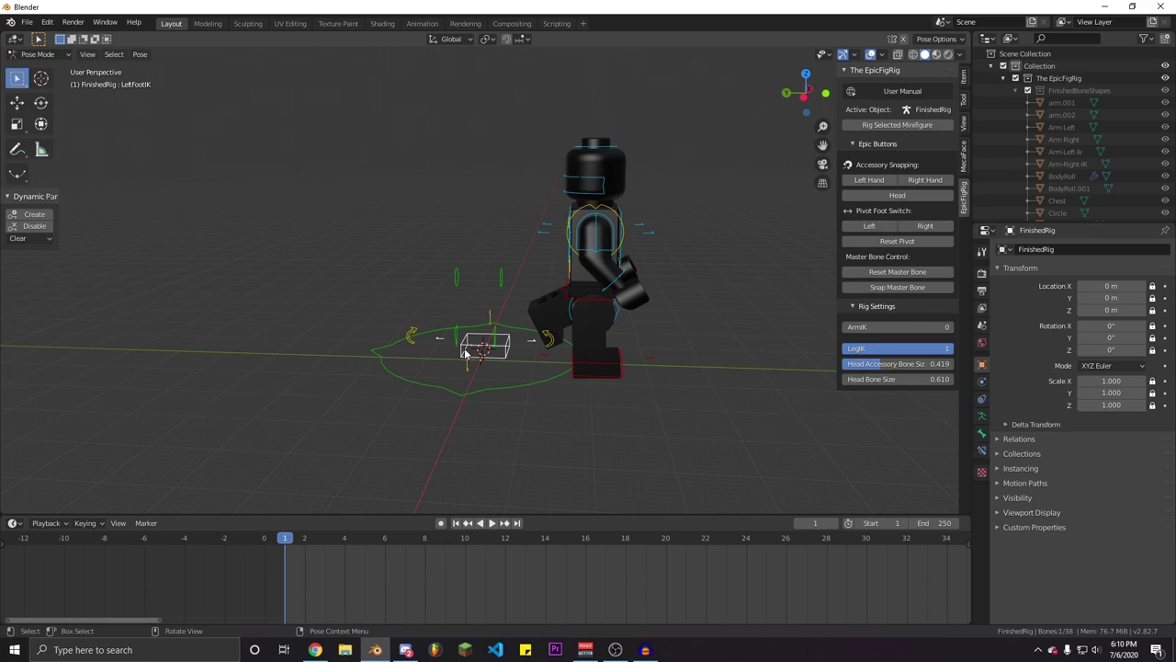
key("g")
left_click(701, 359)
Move the BodyControlBoneIK forward along the global Y axis until it stands over the left foot
left_click(581, 302)
key("g")
key("y")
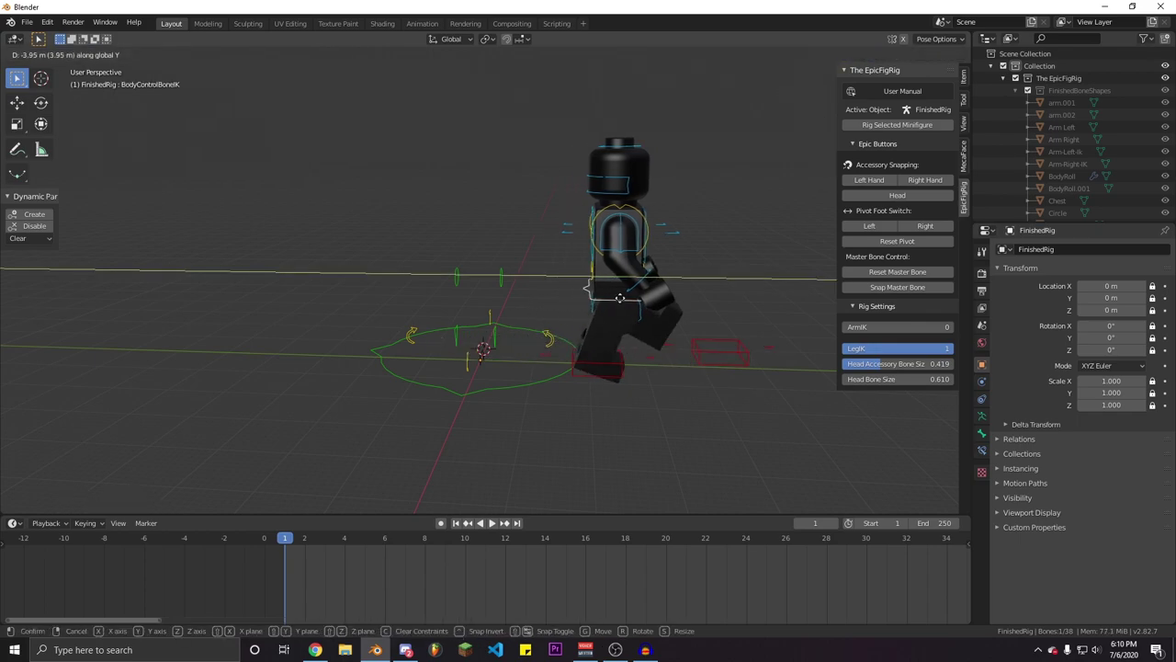
left_click(726, 303)
Bring the trailing RightFootIK bone forward beside the left foot so the minifigure stands upright
left_click(621, 368)
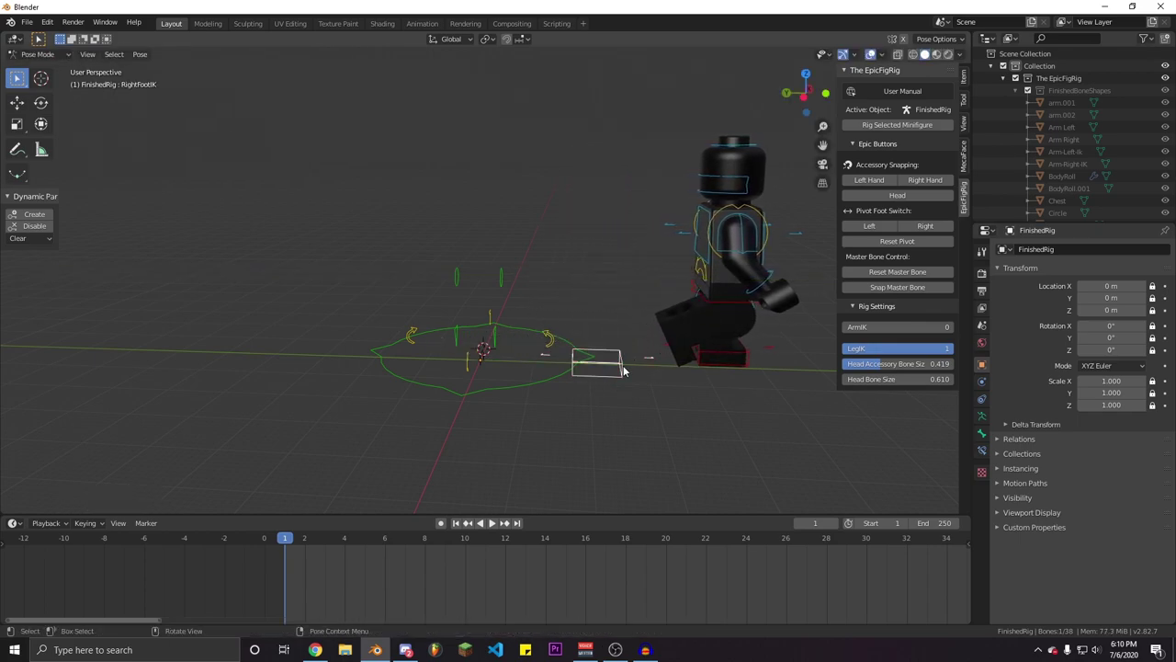
key("g")
left_click(745, 373)
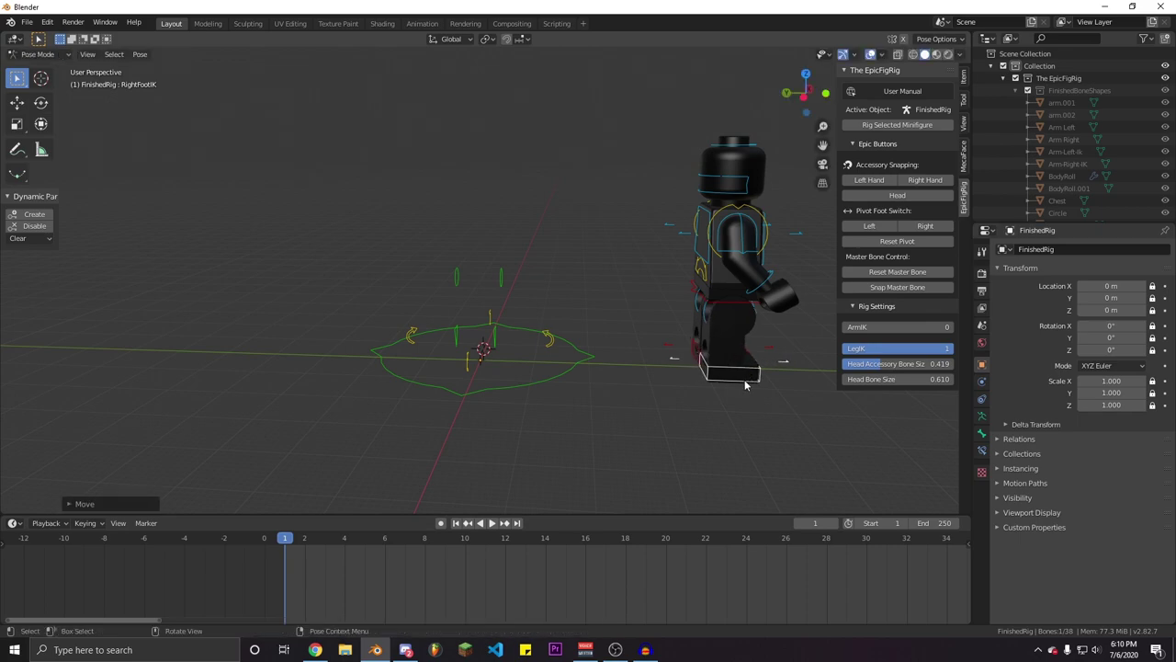
Try rotating the Pivot bone and the Center of Mass bone while they are away from the minifigure
left_click(497, 339)
key("r")
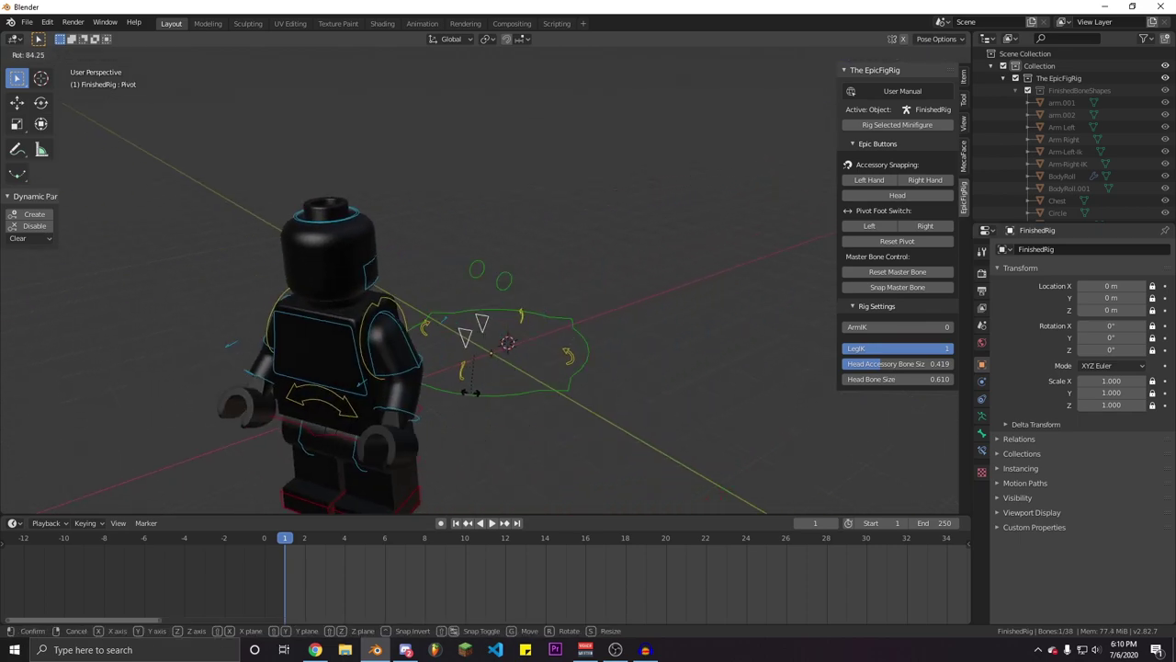
right_click(584, 332)
left_click(505, 290)
middle_click_drag(551, 359, 547, 329)
key("r")
right_click(534, 375)
middle_click_drag(533, 375, 461, 331)
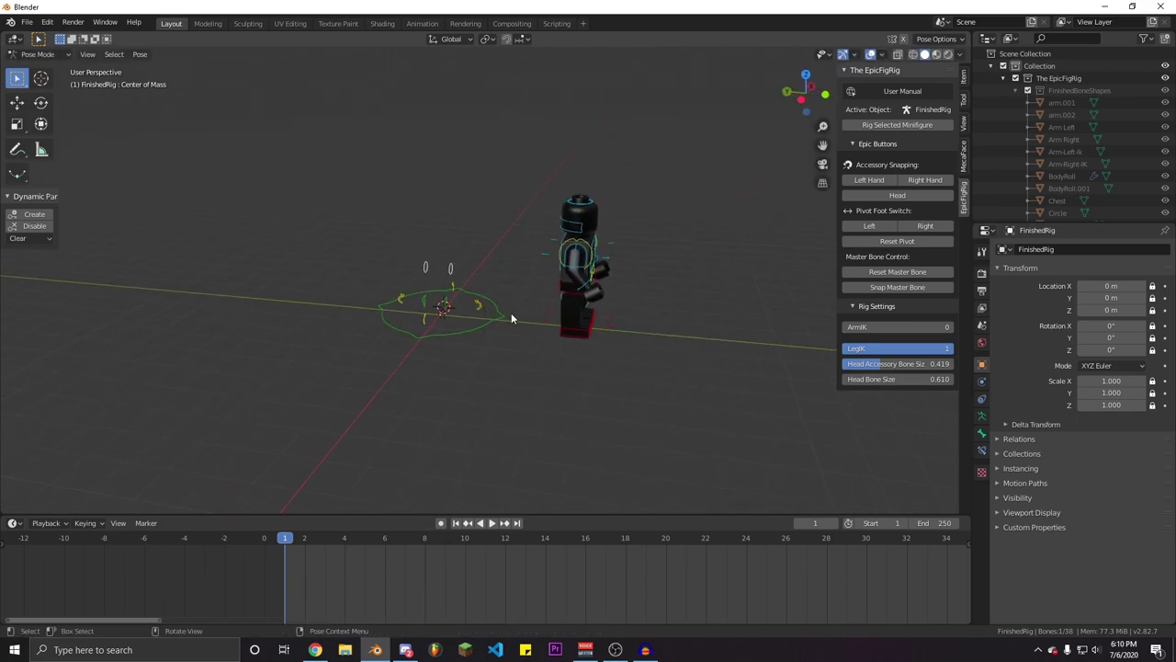
Snap the master bone and its attached controls to the minifigure's current position at frame 1
scroll(581, 310, "down", 7)
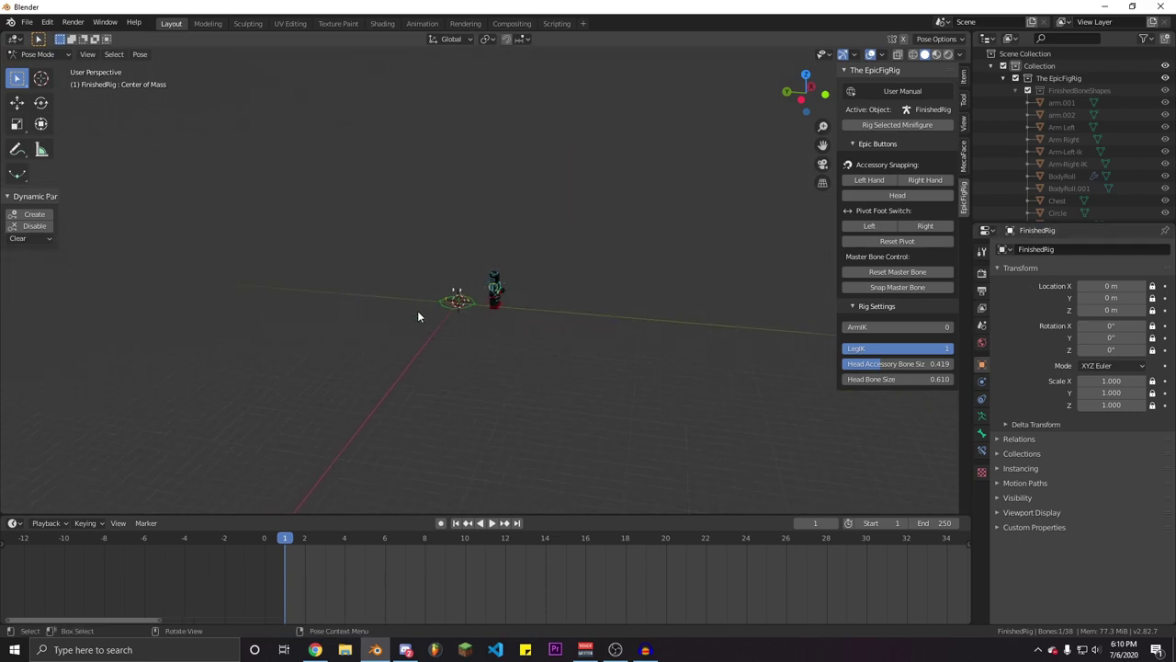
scroll(519, 354, "up", 4)
middle_click_drag(519, 354, 473, 325)
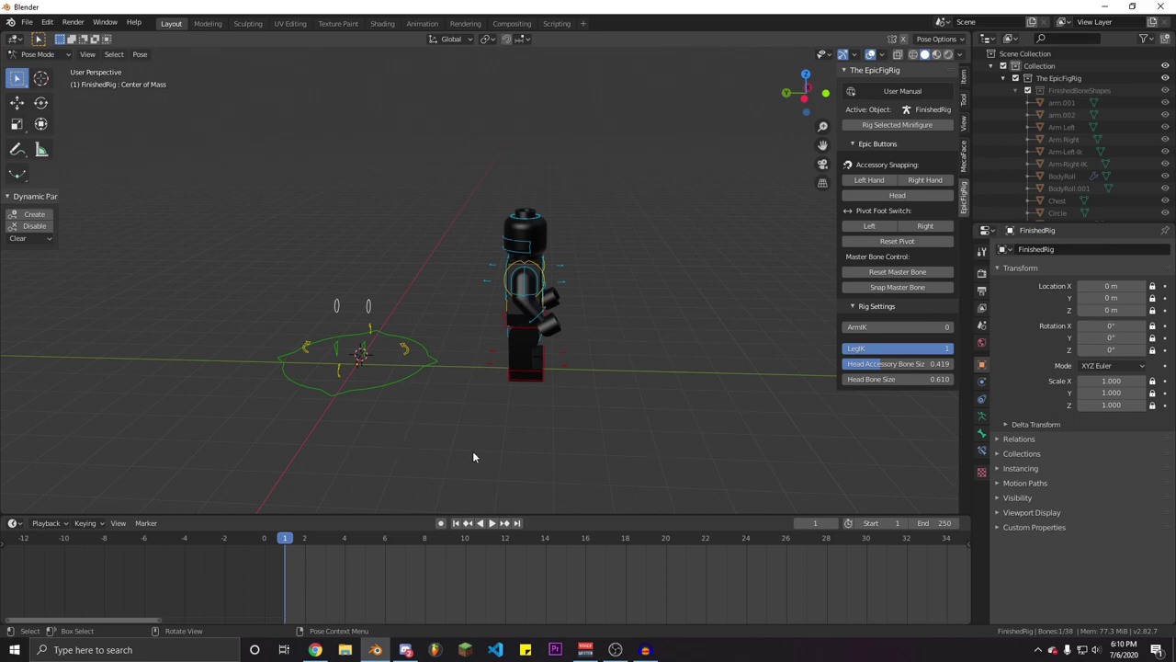
left_click(904, 273)
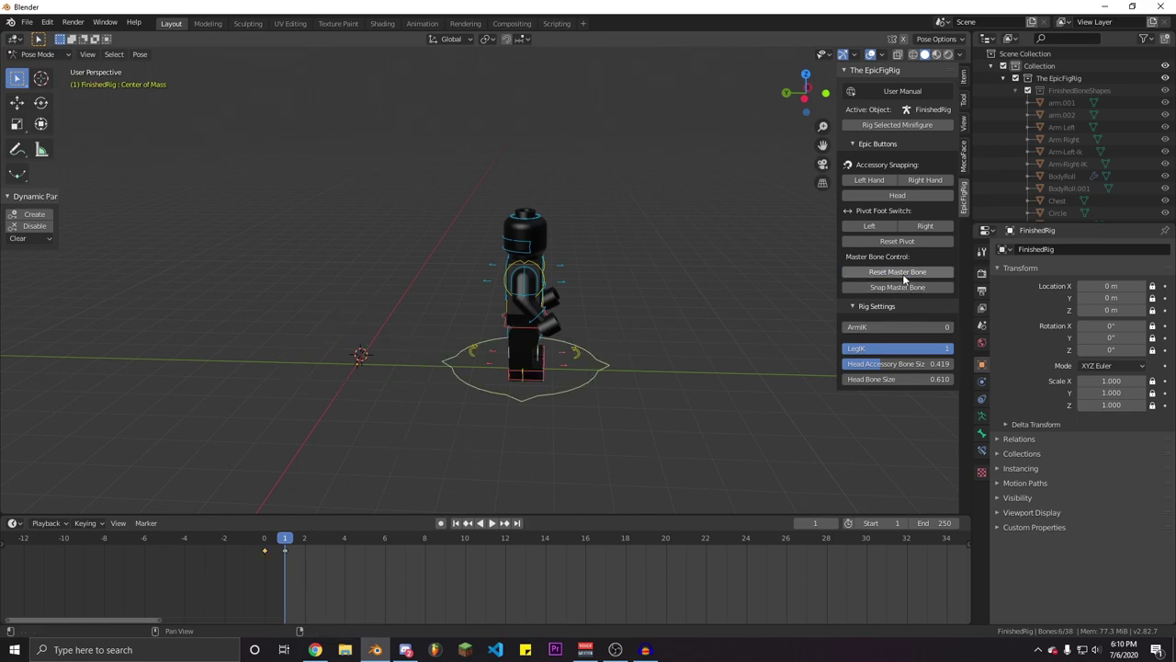
middle_click_drag(693, 340, 456, 391)
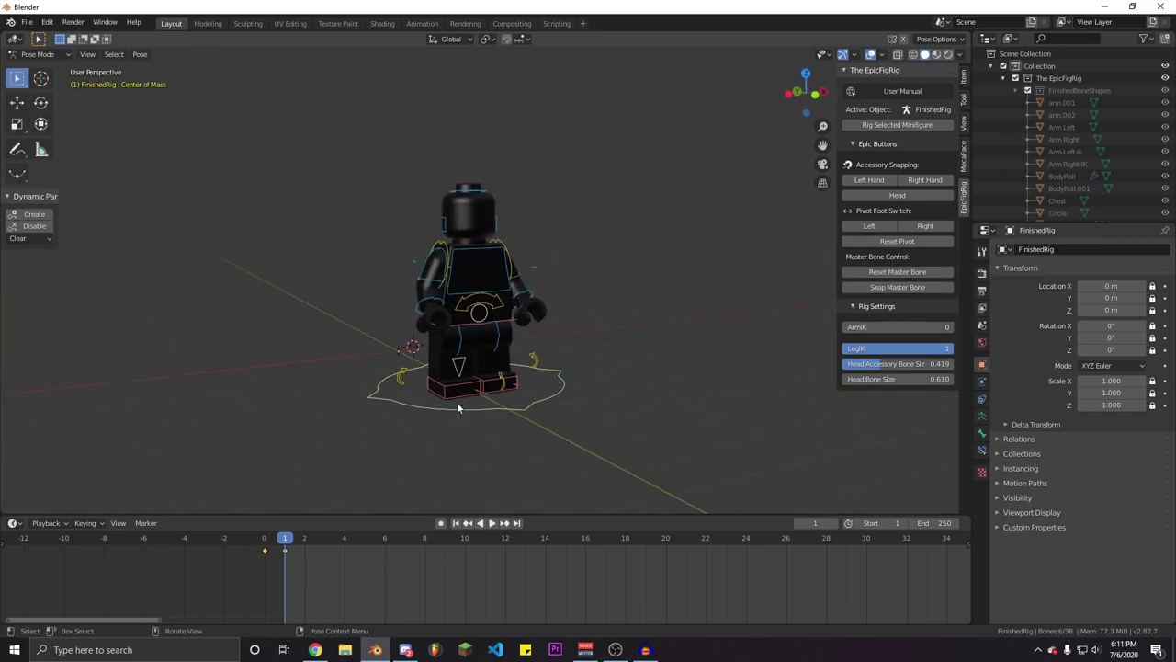
scroll(515, 416, "up", 3)
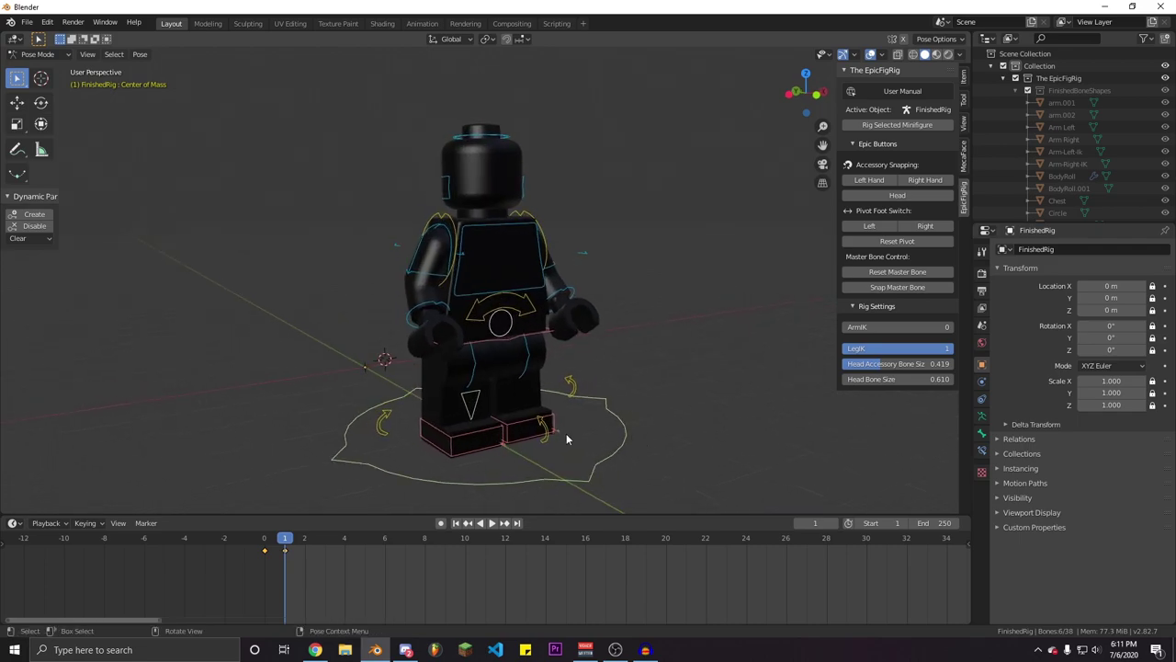
scroll(252, 565, "up", 2)
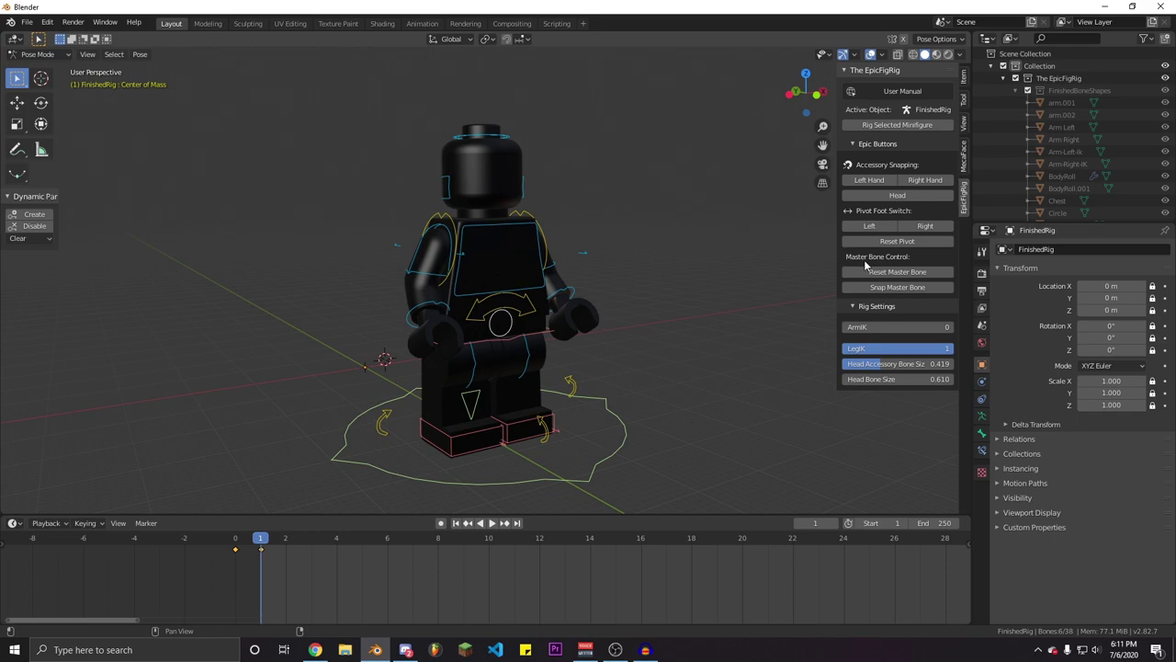
scroll(179, 539, "down", 2)
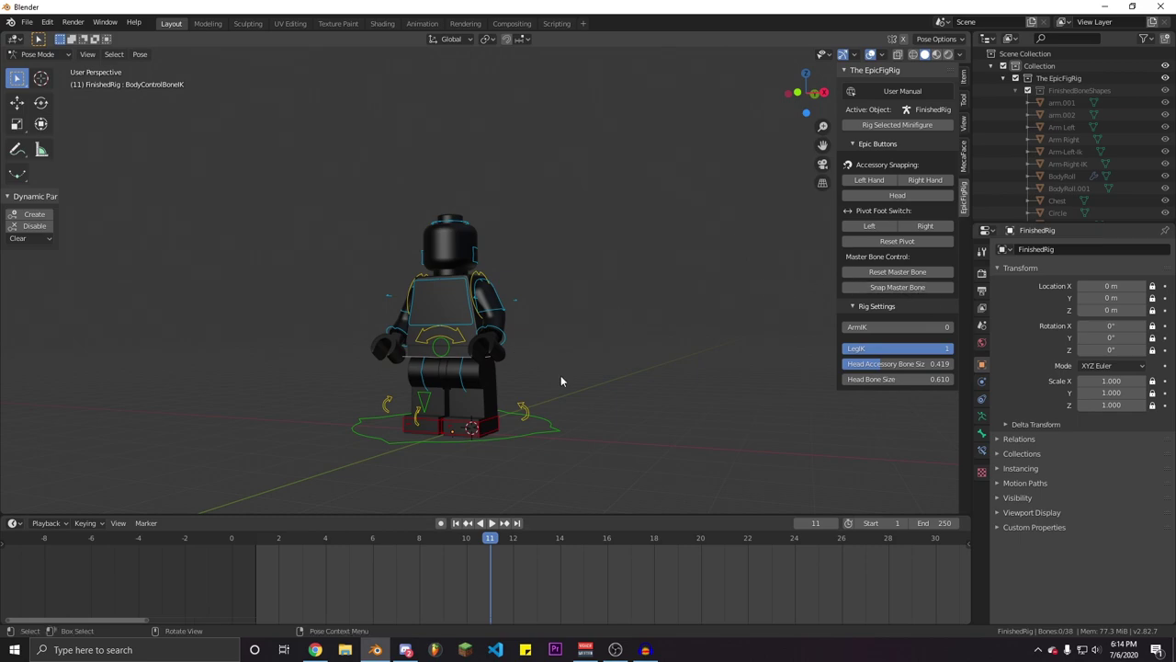
Try moving the whole minifigure about 36.9 m forward with the MasterBone
middle_click_drag(538, 333, 502, 415)
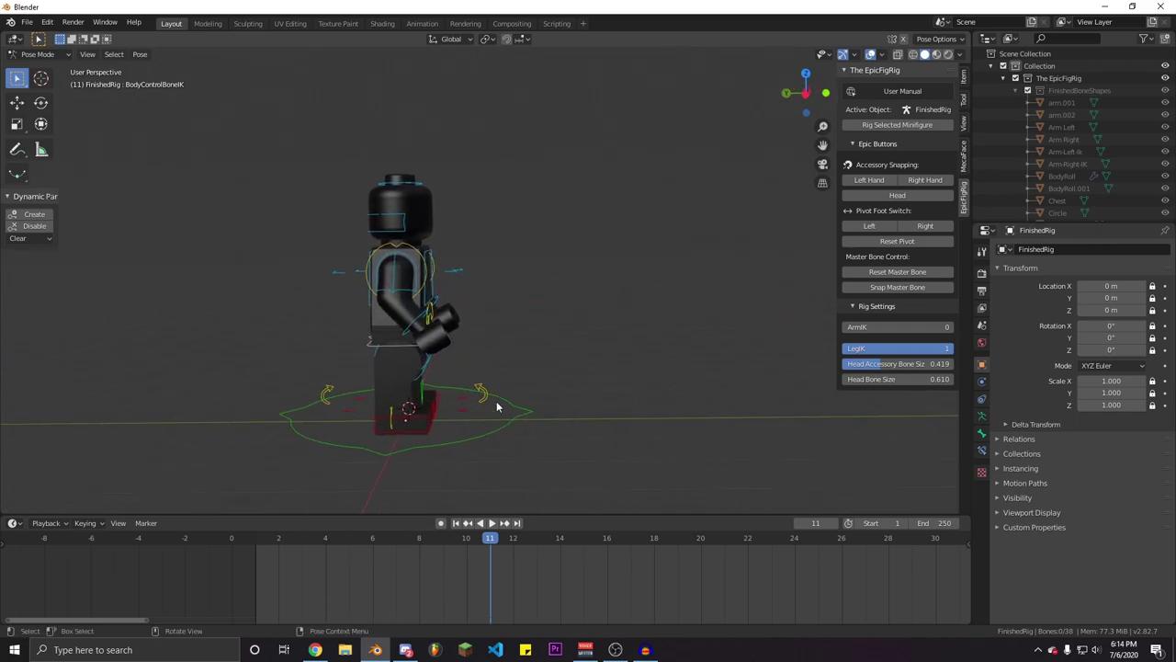
left_click(513, 420)
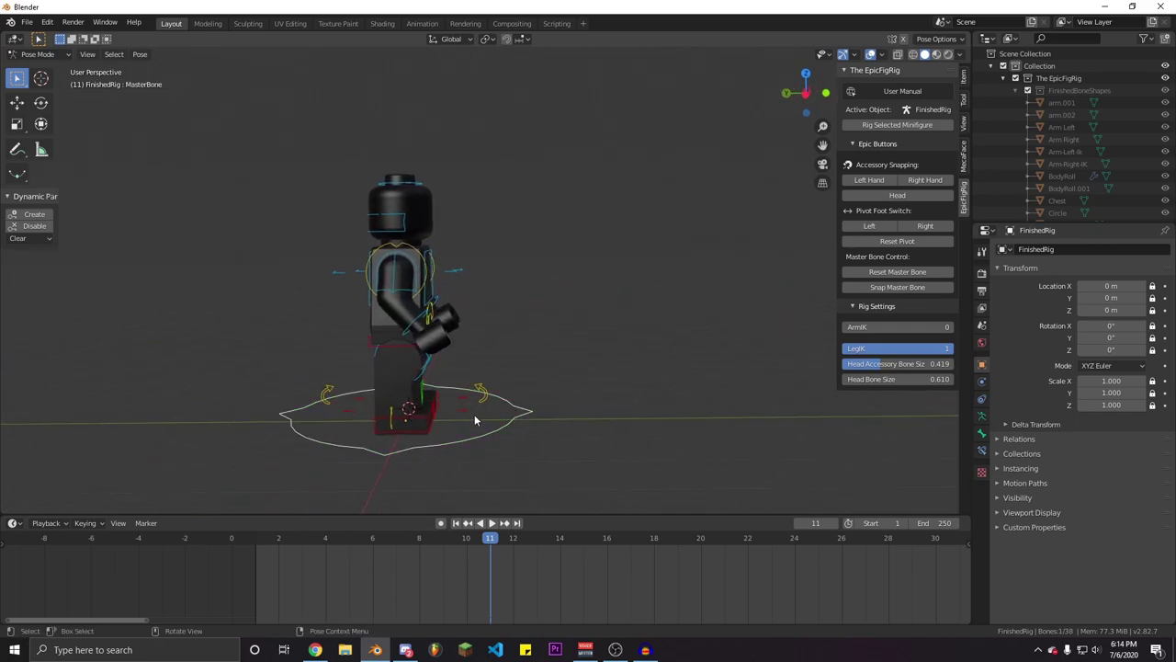
key("g")
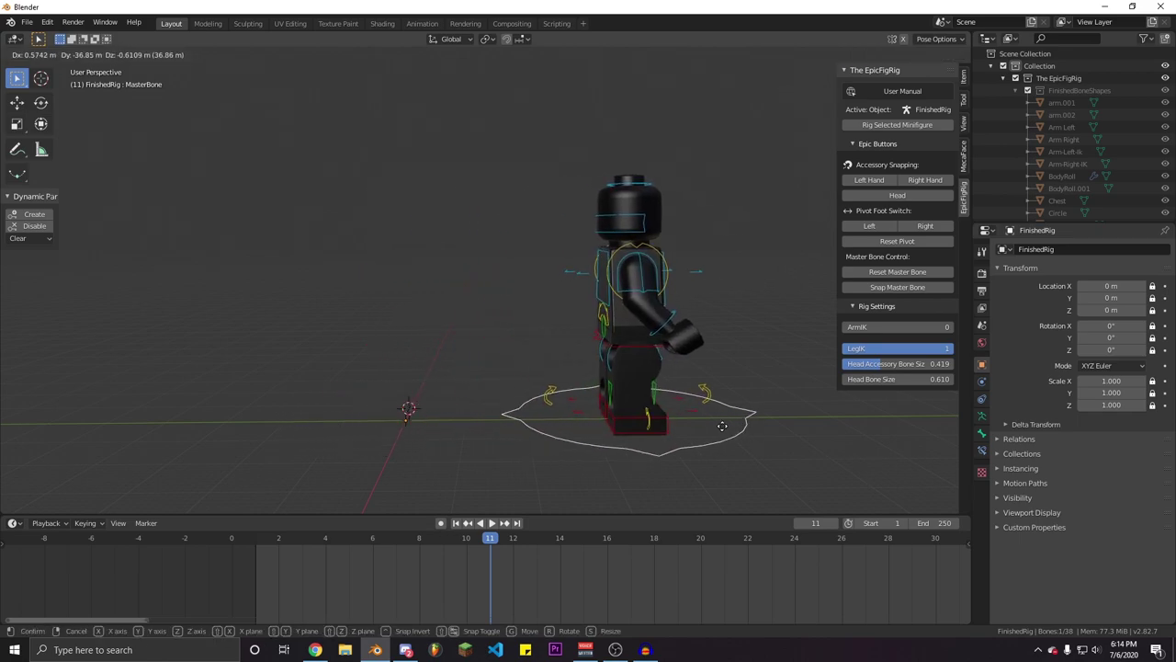
right_click(722, 423)
scroll(532, 421, "down", 2)
middle_click_drag(466, 375, 461, 374)
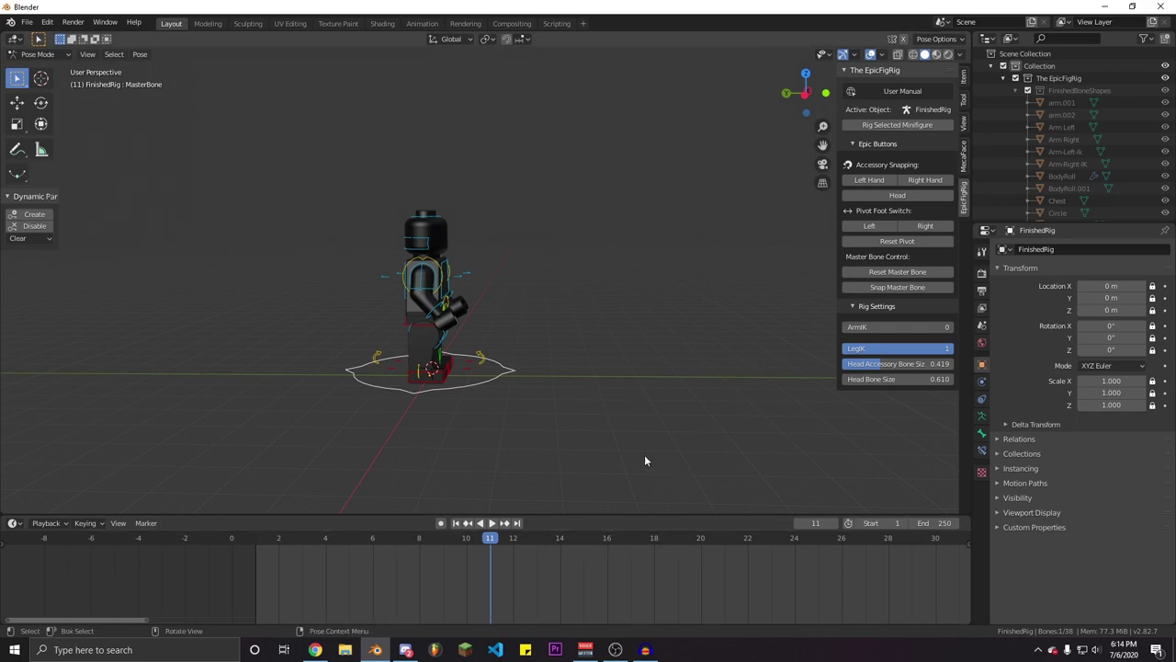
Return to frame 1 and insert a keyframe for the BodyControlBoneIK
scroll(528, 382, "up", 2)
middle_click_drag(529, 382, 684, 423)
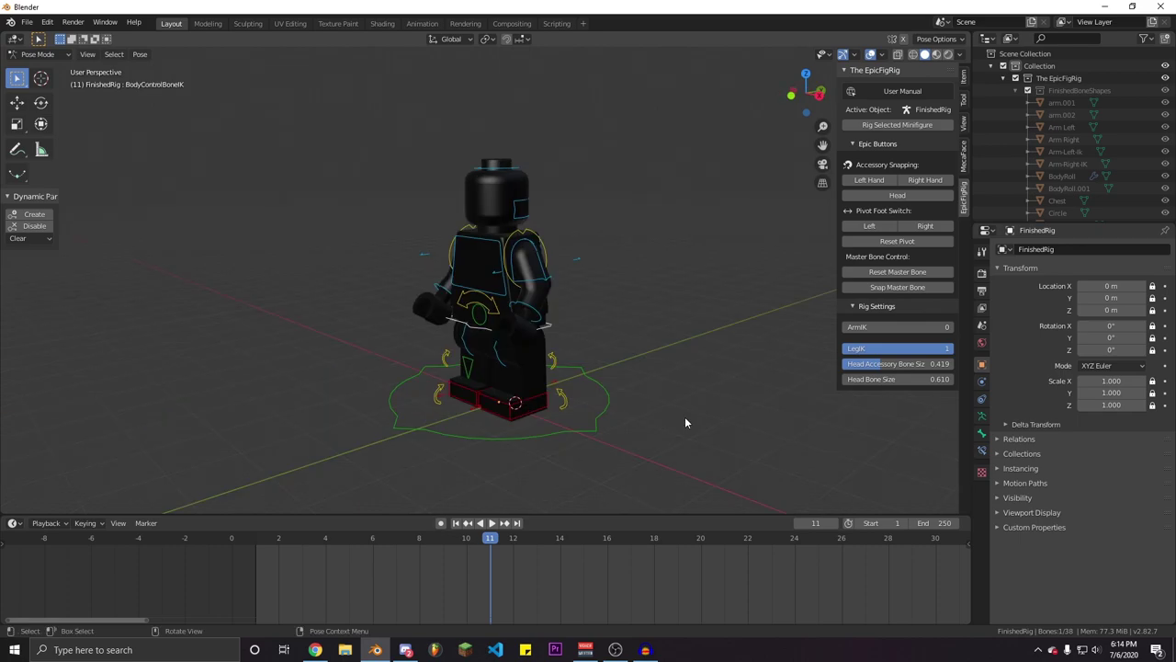
middle_click_drag(522, 388, 511, 408)
key("shift+Left")
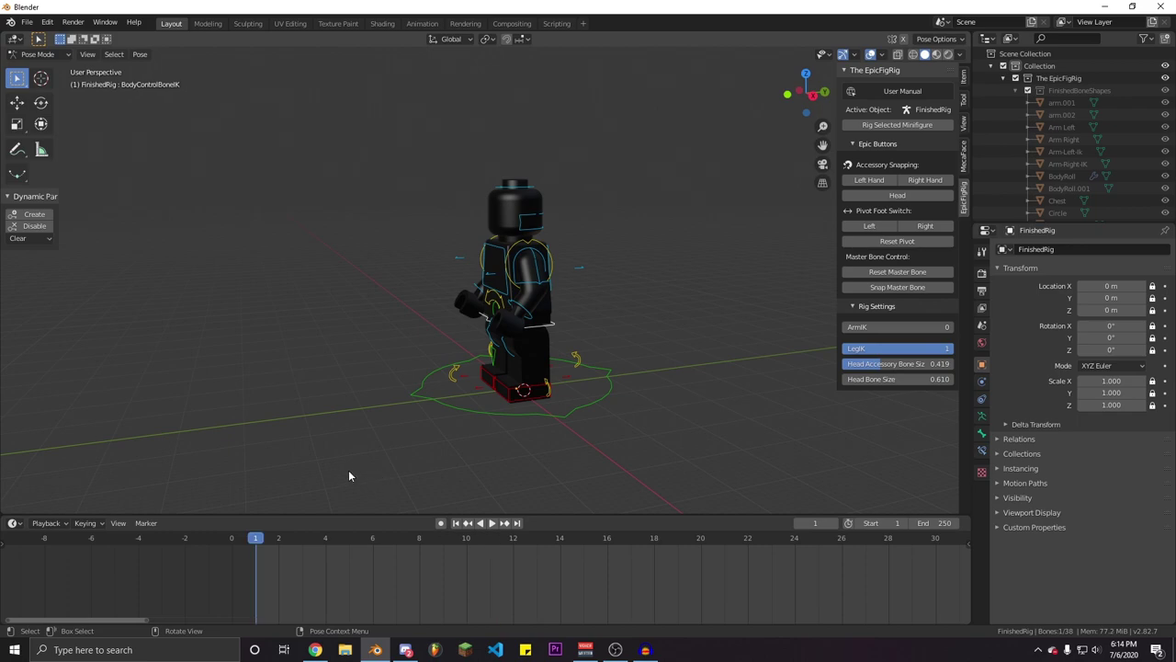
scroll(484, 439, "up", 2)
middle_click_drag(372, 441, 385, 440)
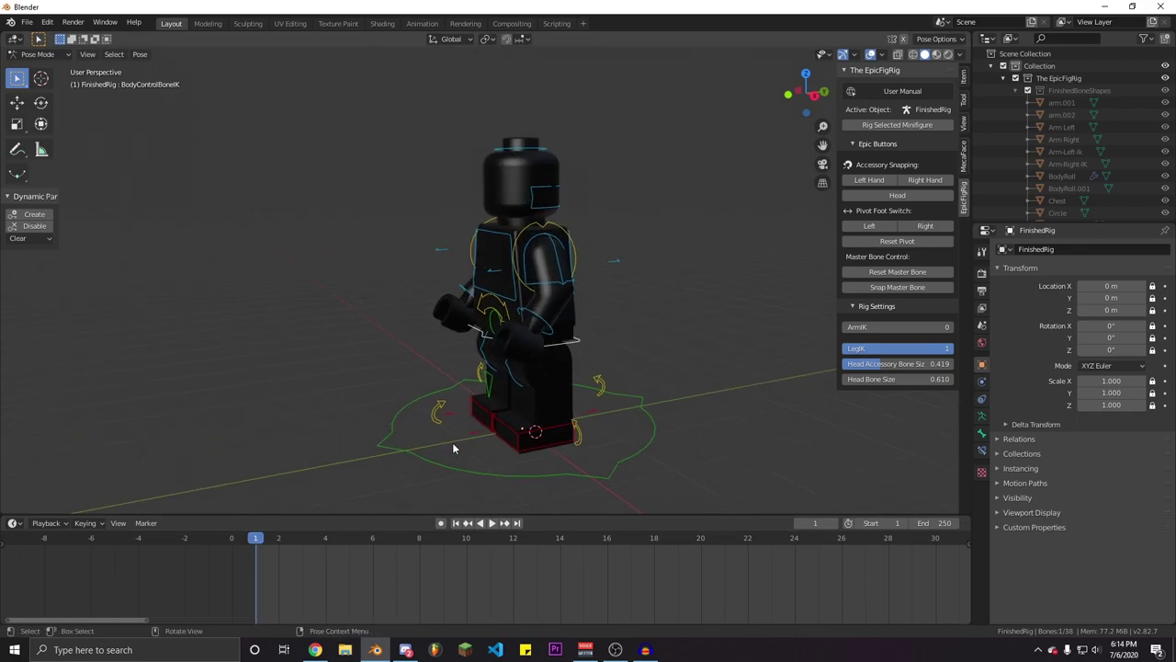
key("i")
left_click(440, 397)
At frame 10, move the BodyControlBoneIK forward away from the master bone and insert a keyframe
left_click(467, 541)
scroll(467, 360, "down", 1)
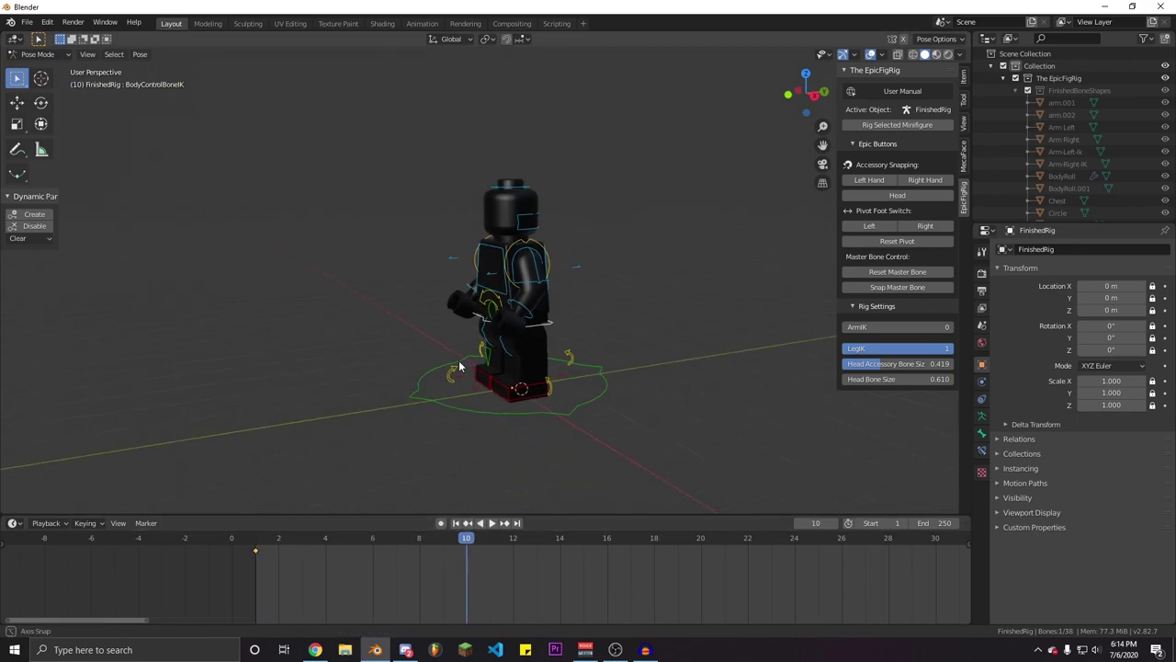
key("g")
left_click(246, 373)
key("i")
left_click(411, 356)
Select both foot IK bones and insert a keyframe for them at frame 1
left_click(508, 383)
left_click(257, 540)
key("i")
left_click(396, 386)
At frame 10, move both foot IK bones along the global Y axis to beneath the body and keyframe them
left_click(466, 540)
key("g")
key("y")
left_click(259, 399)
key("i")
left_click(259, 398)
Play back the forward movement from frame 1 to check the body and feet animation
key("shift+Left")
key("space")
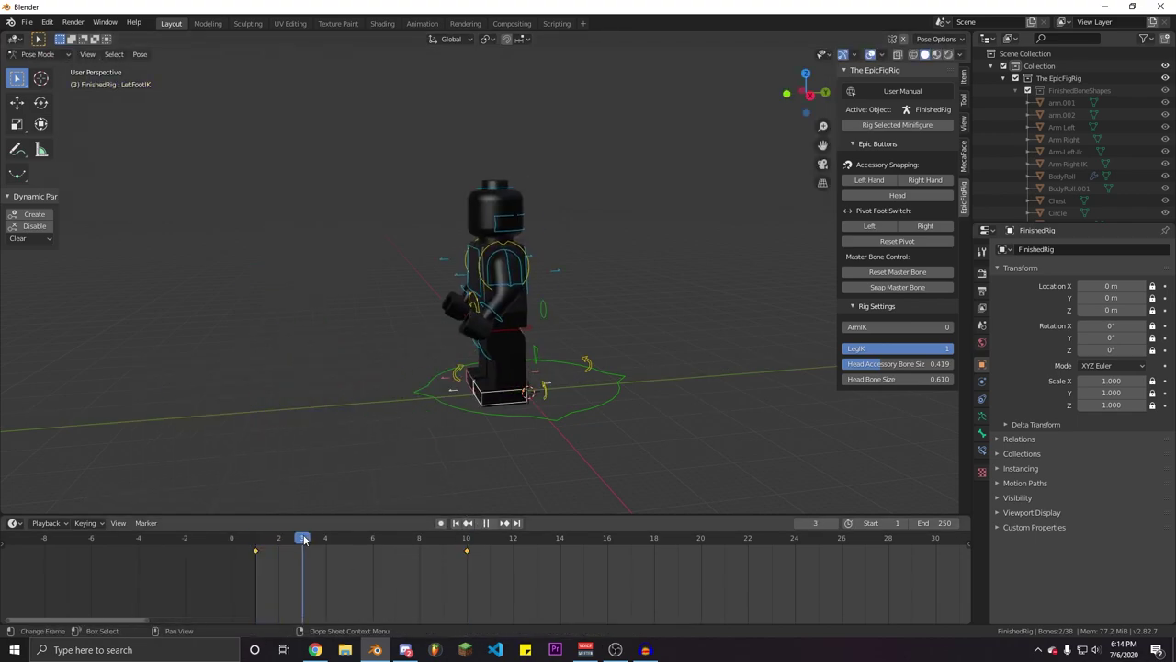
left_click_drag(441, 554, 263, 575)
key("space")
key("Escape")
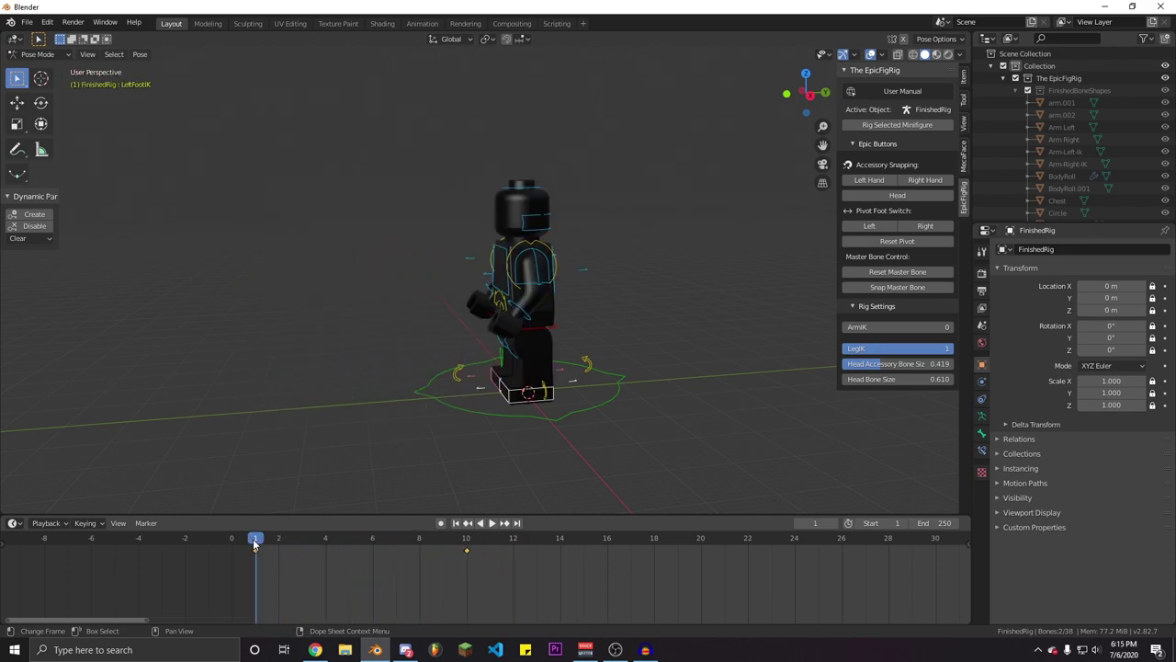
key("space")
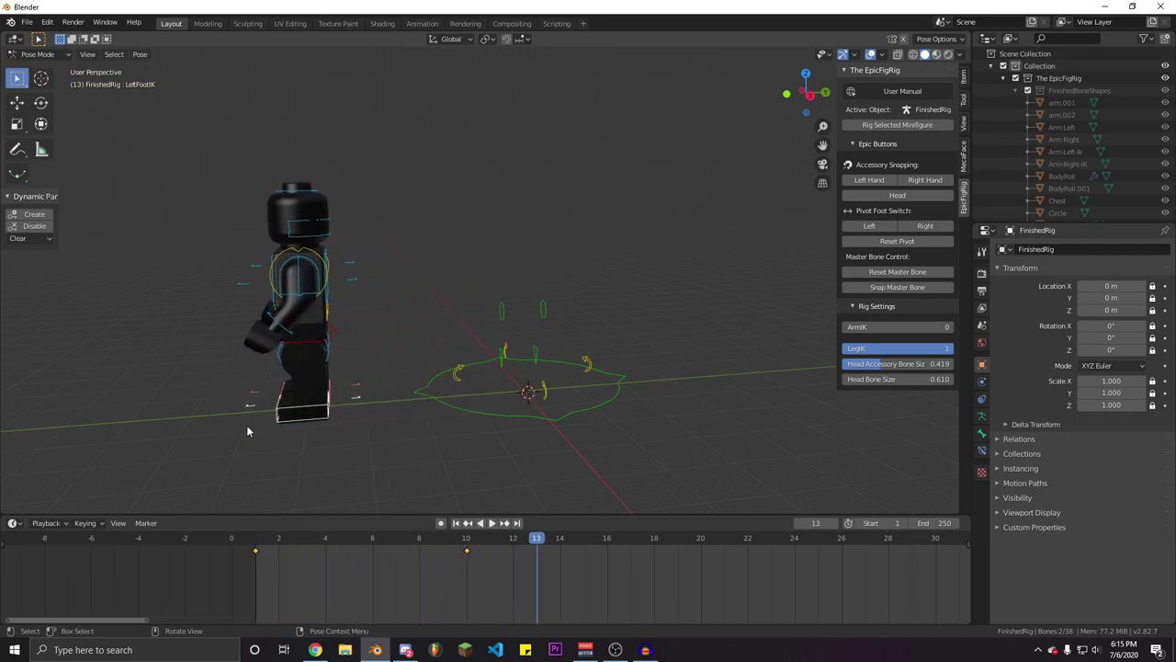
At frame 19, try moving the BodyControlBoneIK farther forward along the global Y axis
left_click(467, 540)
scroll(408, 420, "down", 2)
middle_click_drag(408, 419, 463, 408)
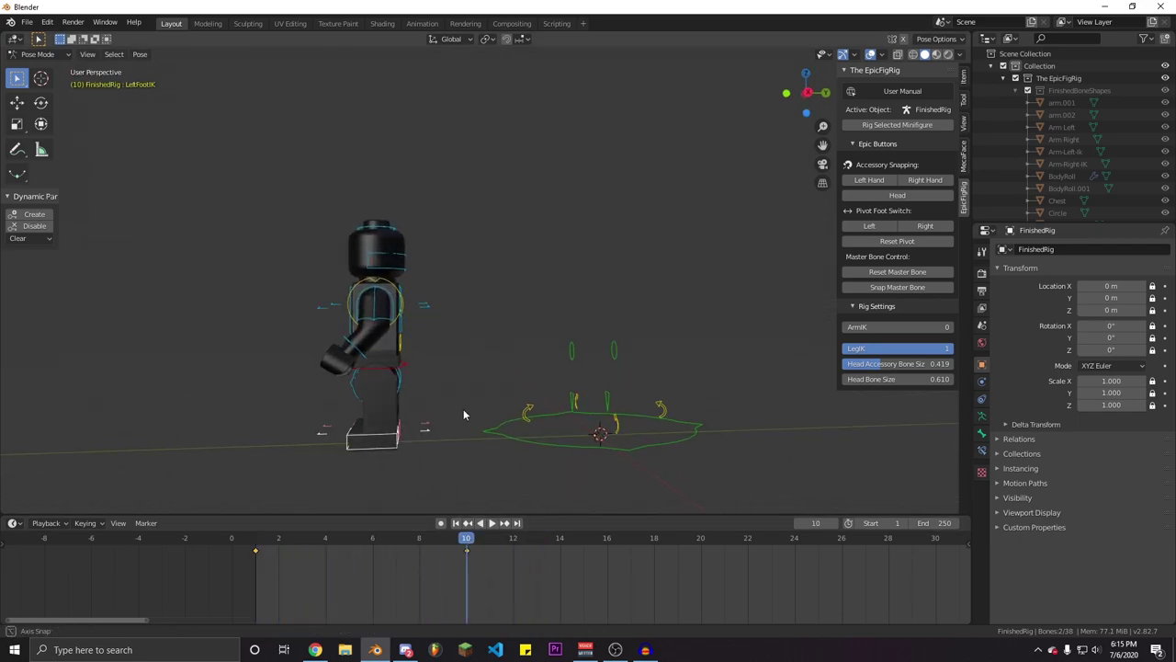
left_click(403, 366)
scroll(423, 423, "down", 1)
left_click_drag(467, 536, 678, 557)
scroll(446, 372, "down", 2)
key("g")
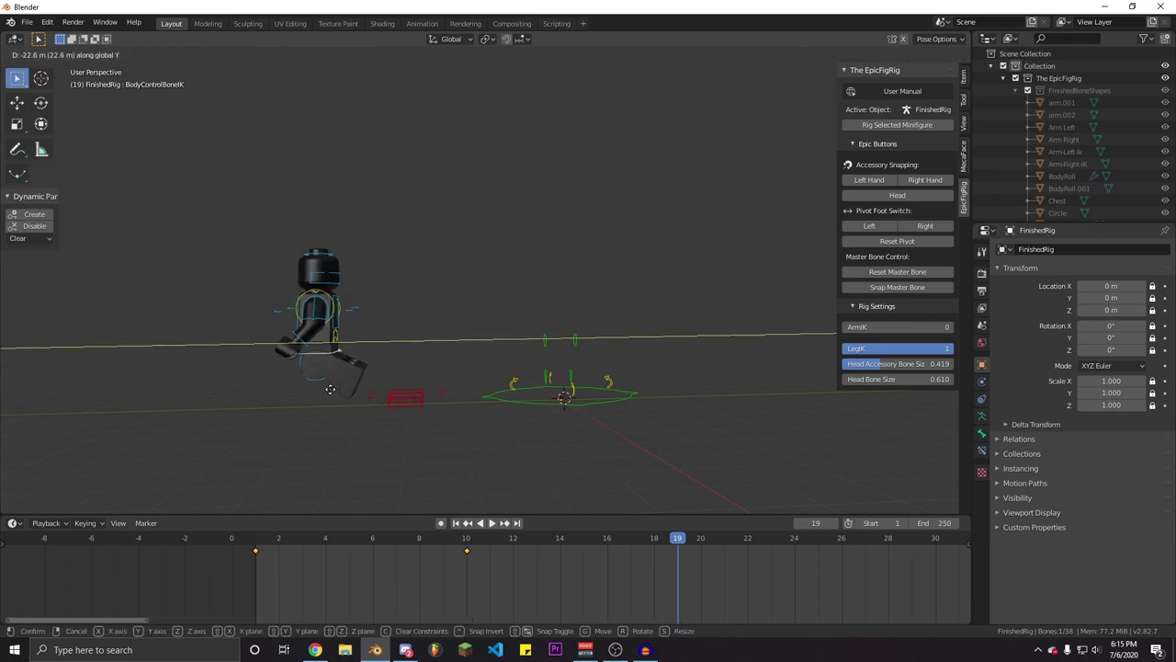
left_click(291, 396)
At frame 19, try moving both foot IK bones along the global Y axis to beneath the body
middle_click_drag(418, 404, 435, 398)
left_click(423, 389)
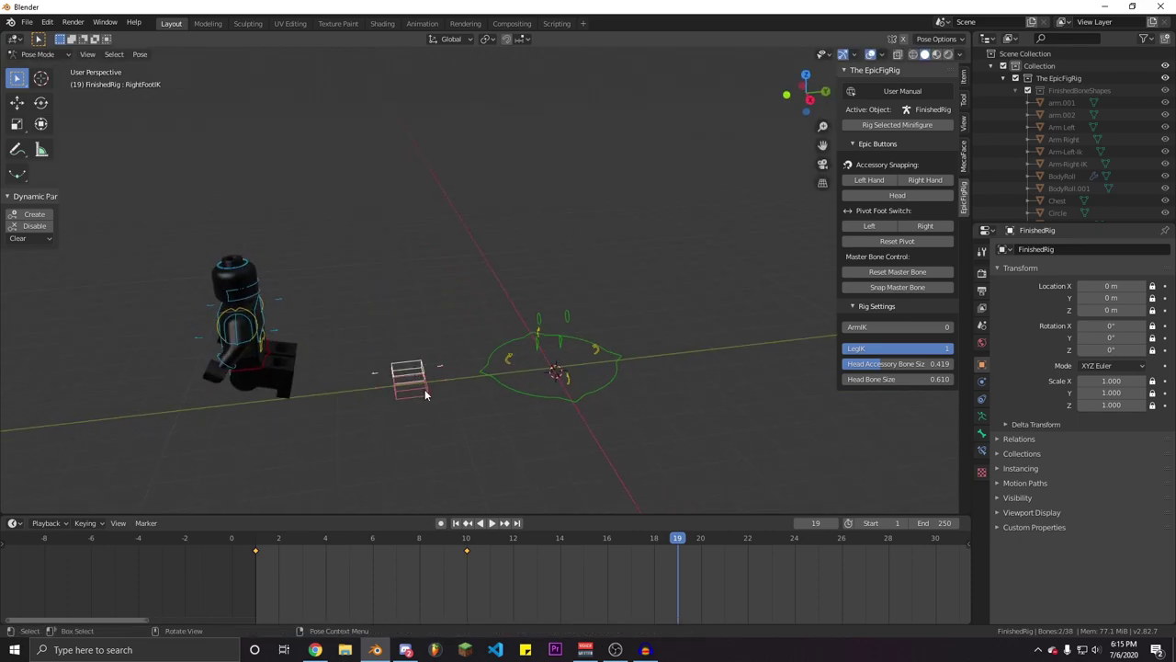
key("g")
key("y")
left_click(274, 401)
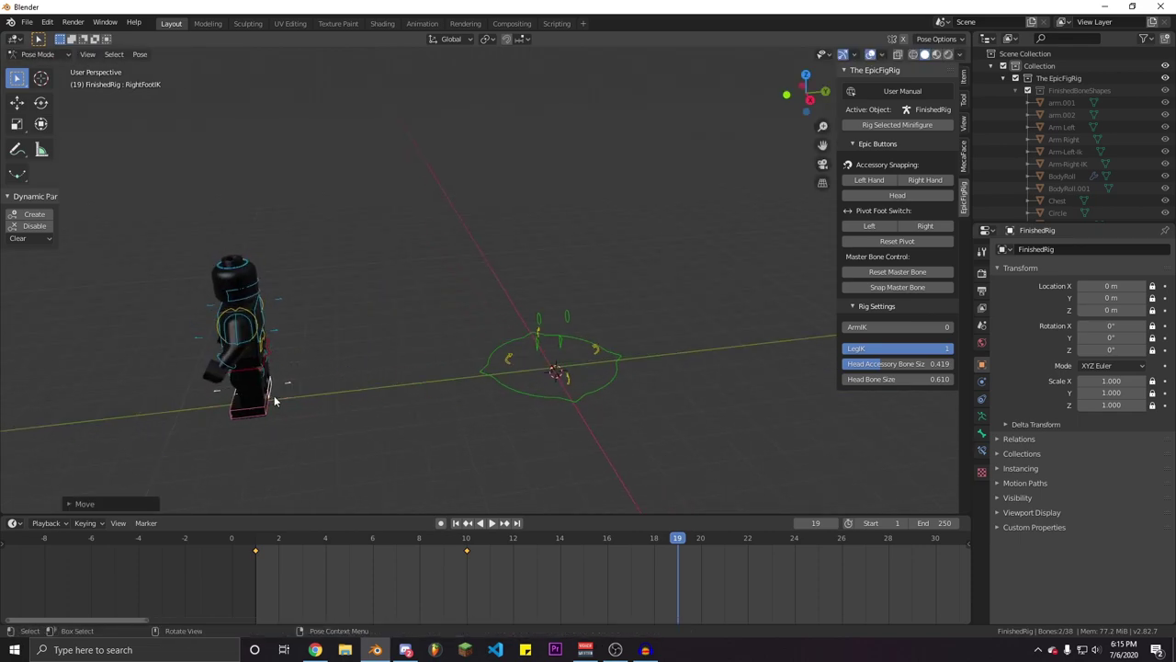
Discard the extra body and foot movement made at frame 19
left_click(263, 361)
left_click(257, 355, "alt")
left_click(257, 358)
left_click_drag(782, 569, 659, 543)
key("Delete")
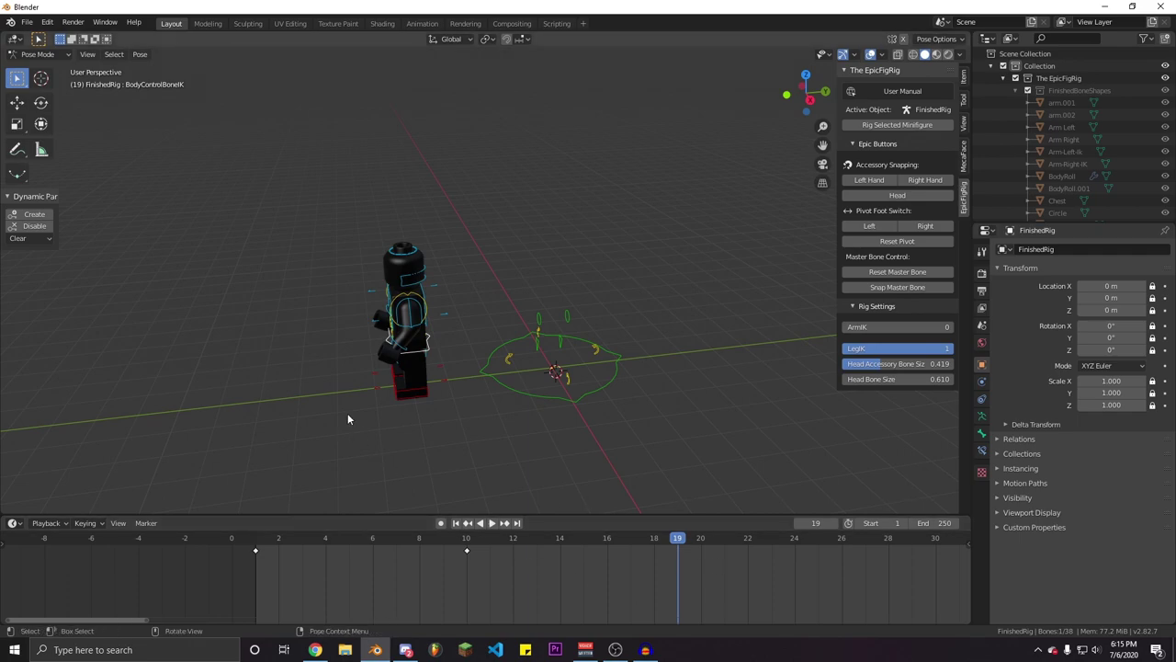
At frame 10, snap the master bone to the minifigure's new position
left_click_drag(327, 546, 468, 547)
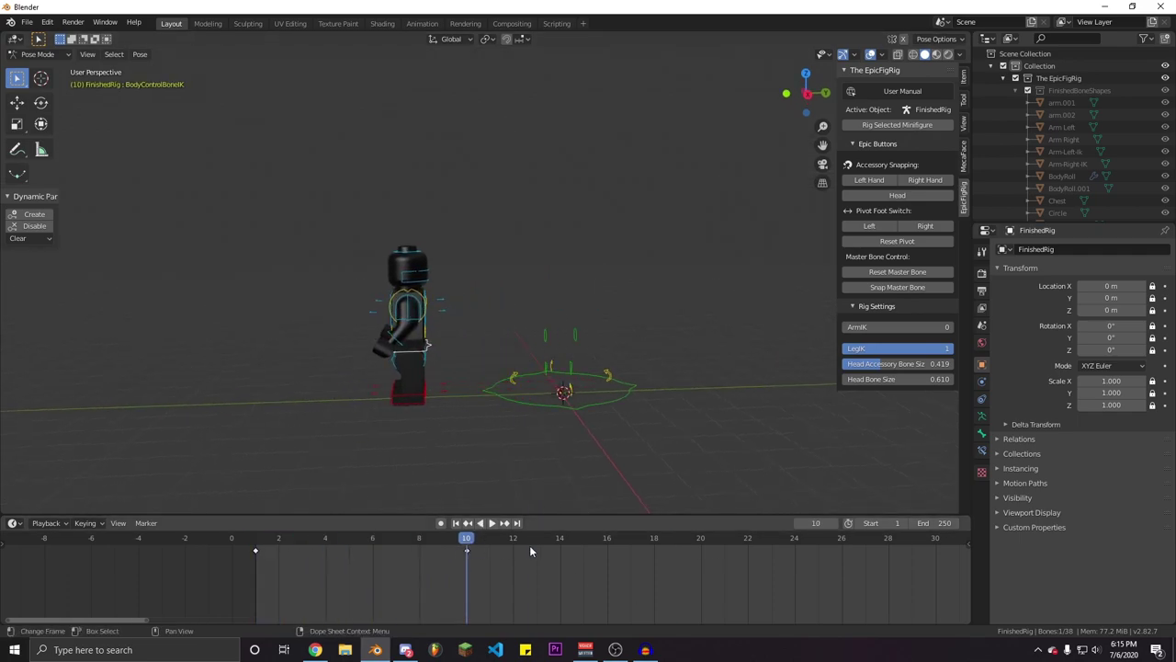
left_click(897, 287)
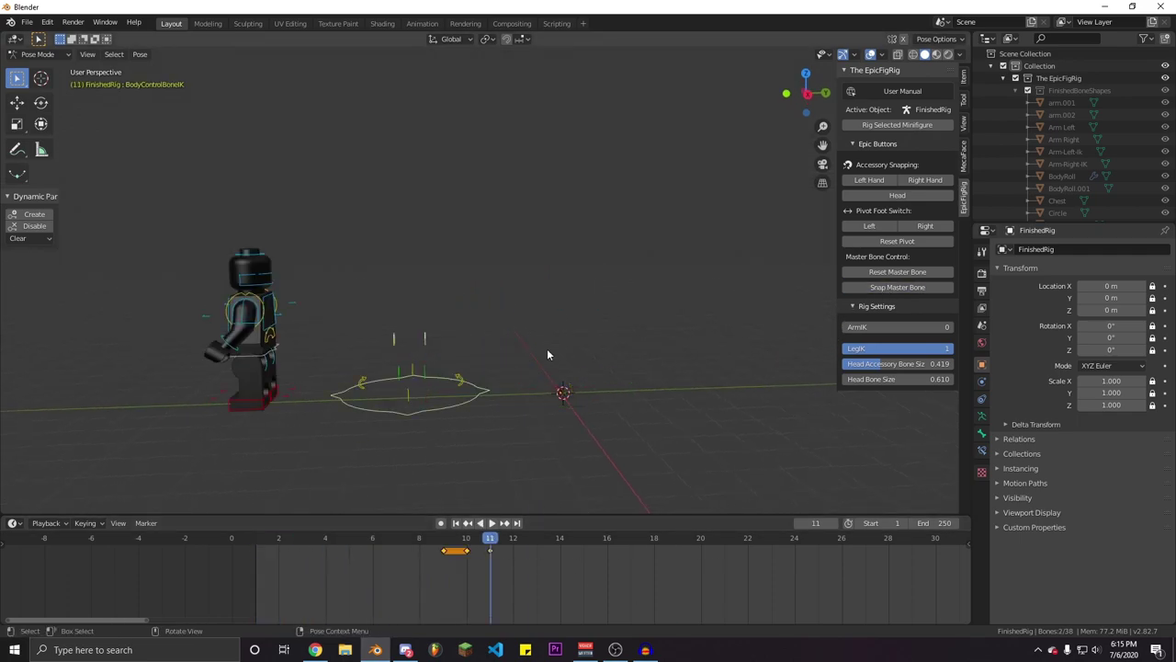
Duplicate the body and foot IK keyframes to frames 11 and 20 and play back the result
left_click(274, 351)
left_click(282, 397, "shift")
left_click(291, 392, "shift")
left_click_drag(532, 602, 508, 563)
key("shift+d")
left_click(447, 552)
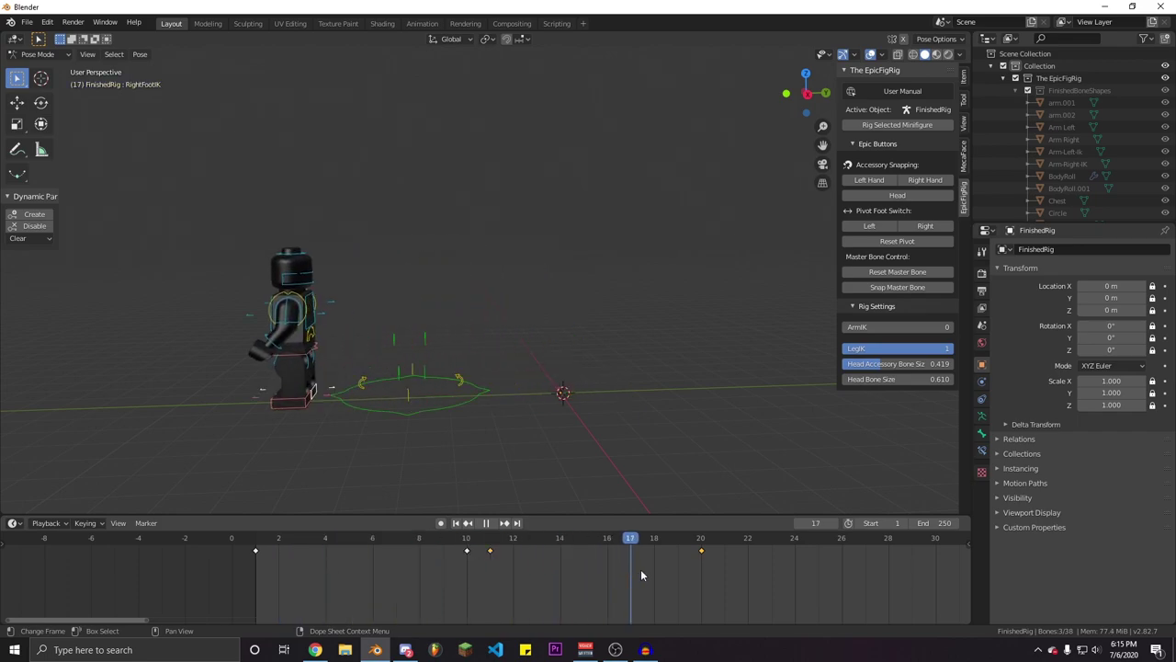
left_click(357, 555)
left_click(258, 553)
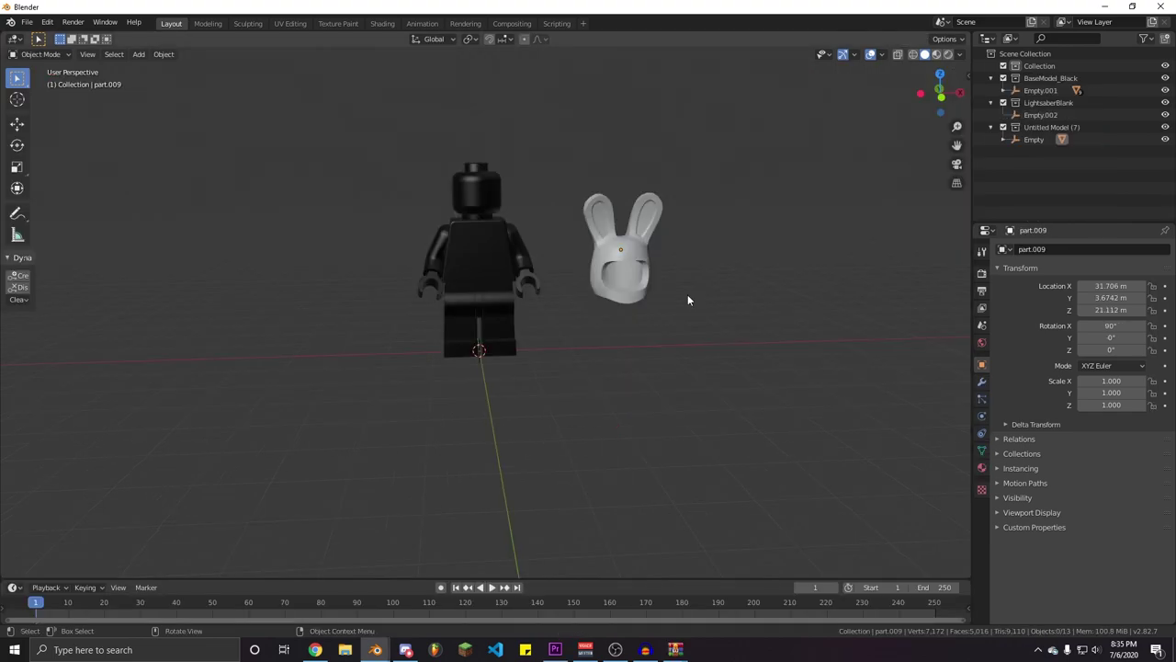
Look over the black minifigure and the separate rabbit-ear helmet accessory
middle_click_drag(528, 317, 566, 285)
scroll(566, 286, "up", 2)
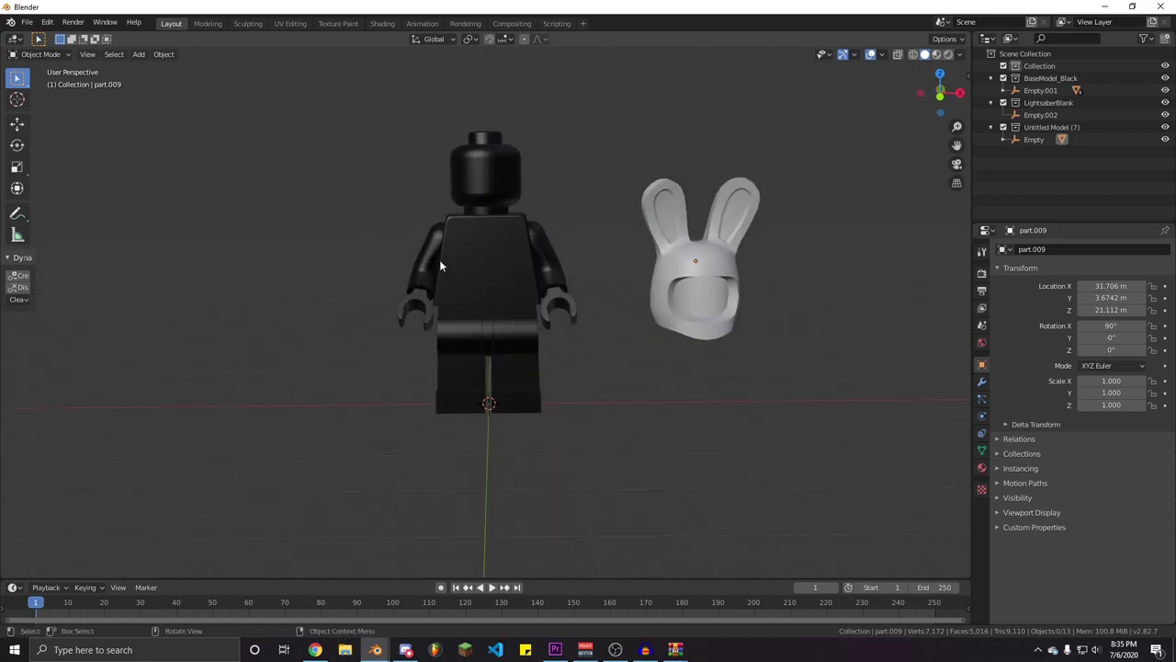
left_click(716, 261)
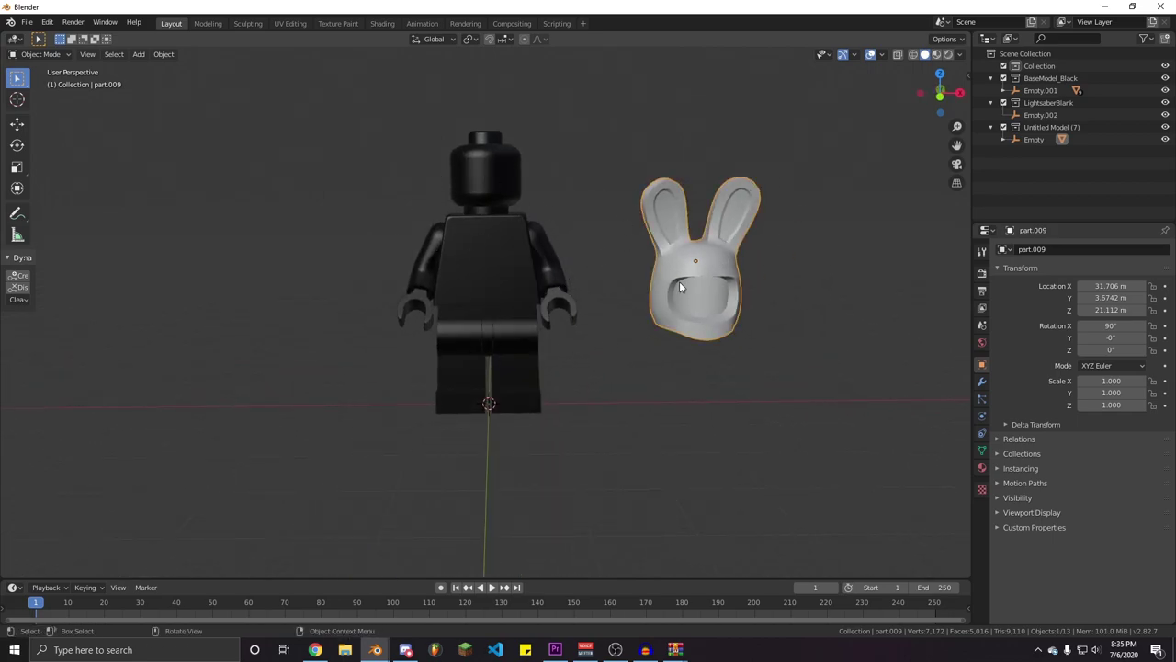
key("g")
key("Escape")
mouse_move(556, 215)
middle_mouse_down()
mouse_move(539, 295)
mouse_move(454, 278)
mouse_move(608, 333)
mouse_move(565, 211)
middle_mouse_up()
scroll(606, 322, "up", 2)
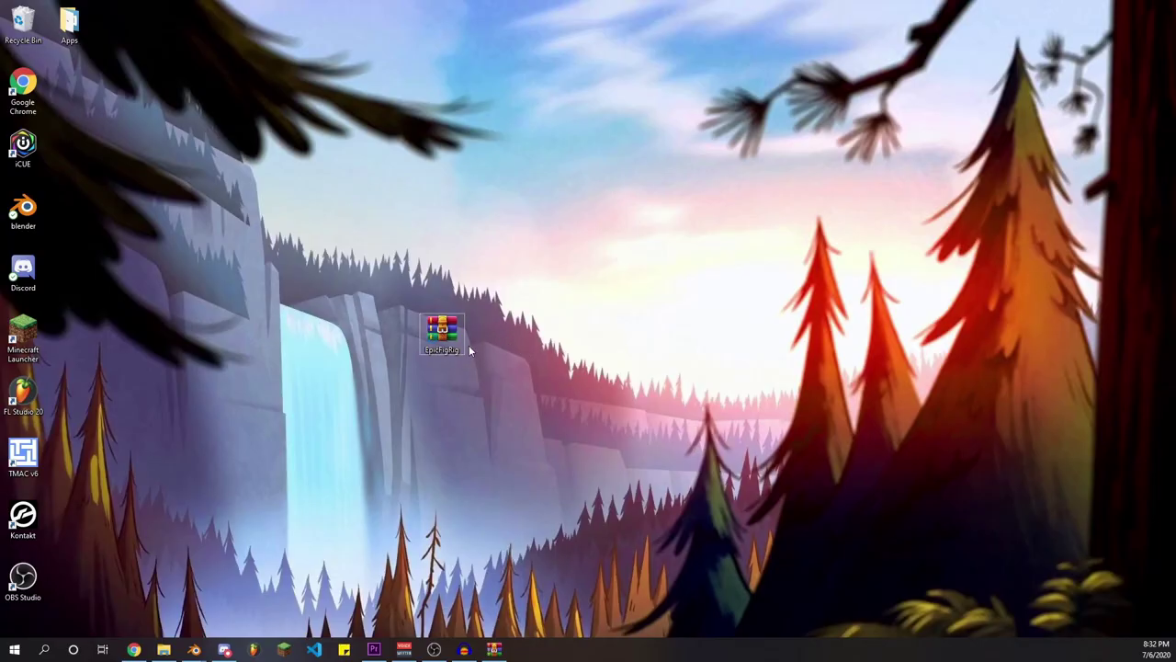
Extract the EpicFigRig archive on the Windows desktop and check the contents of the extracted EpicFigRig folder
left_click_drag(456, 338, 500, 277)
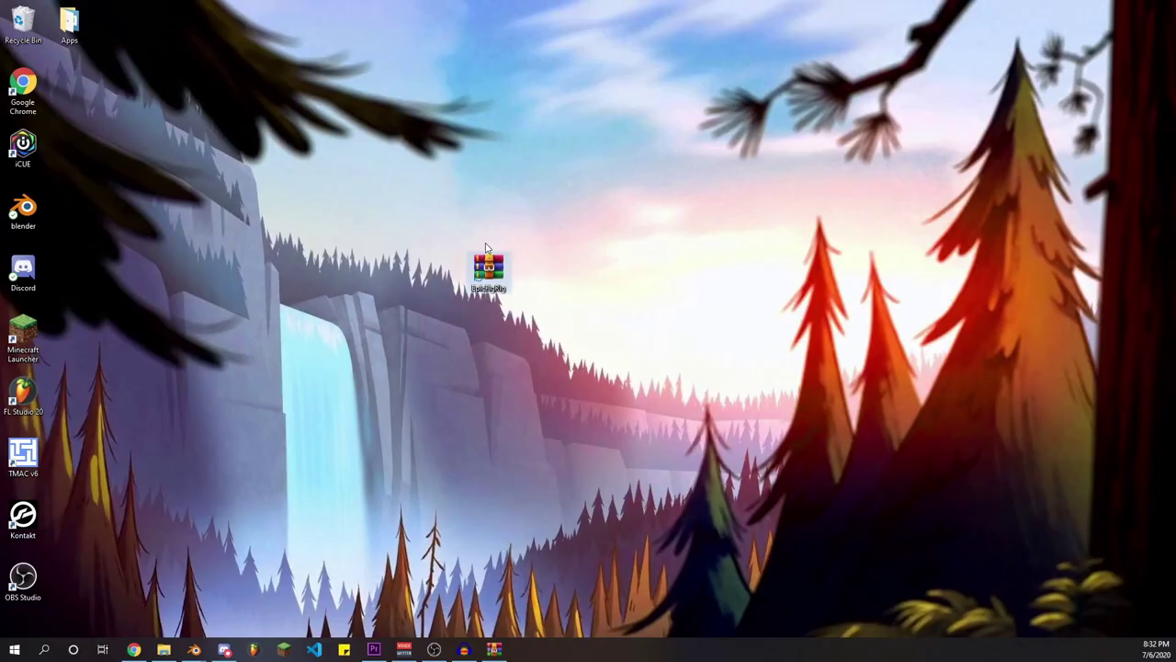
left_click(587, 318)
right_click(486, 271)
left_click(544, 300)
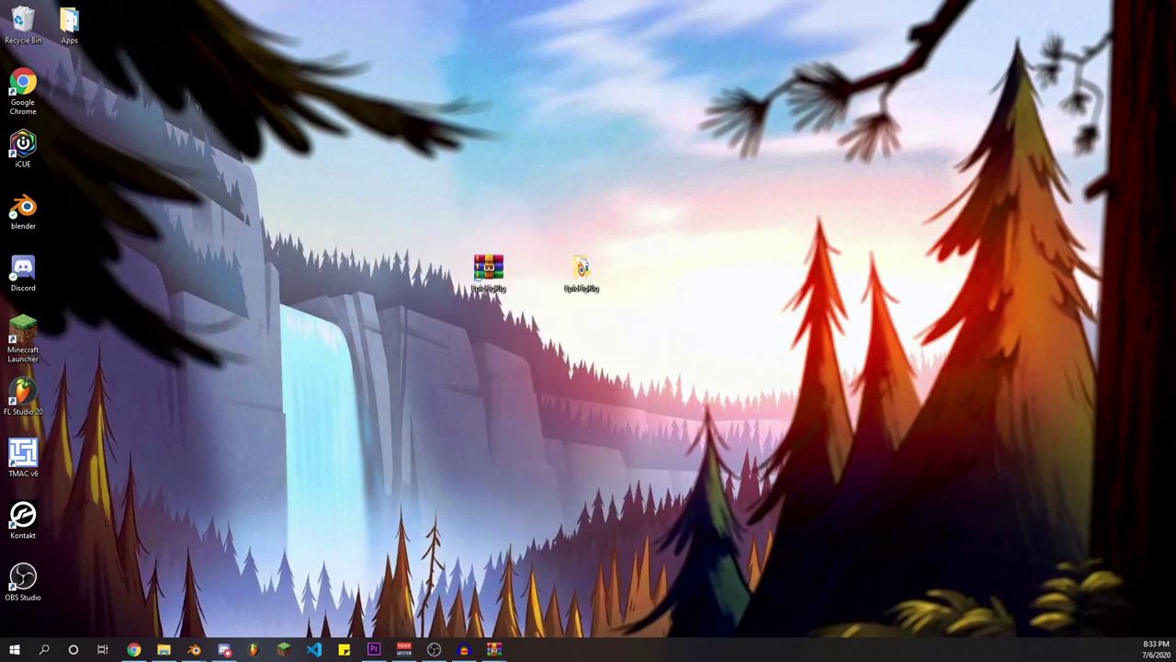
left_click_drag(531, 212, 632, 241)
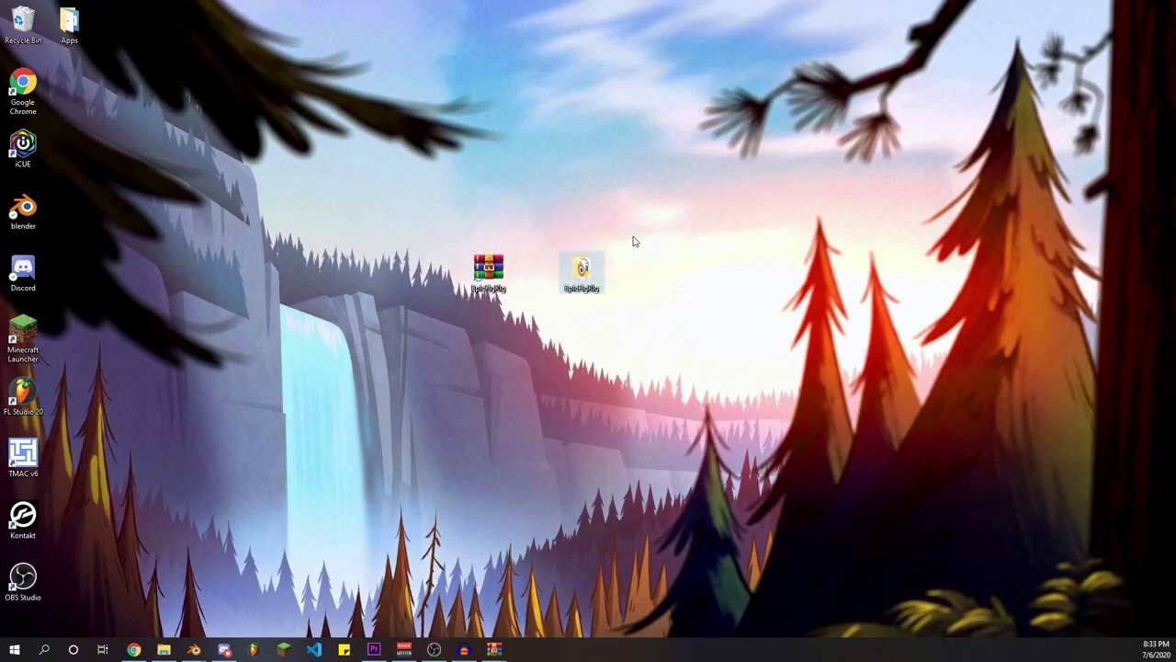
double_click(572, 266)
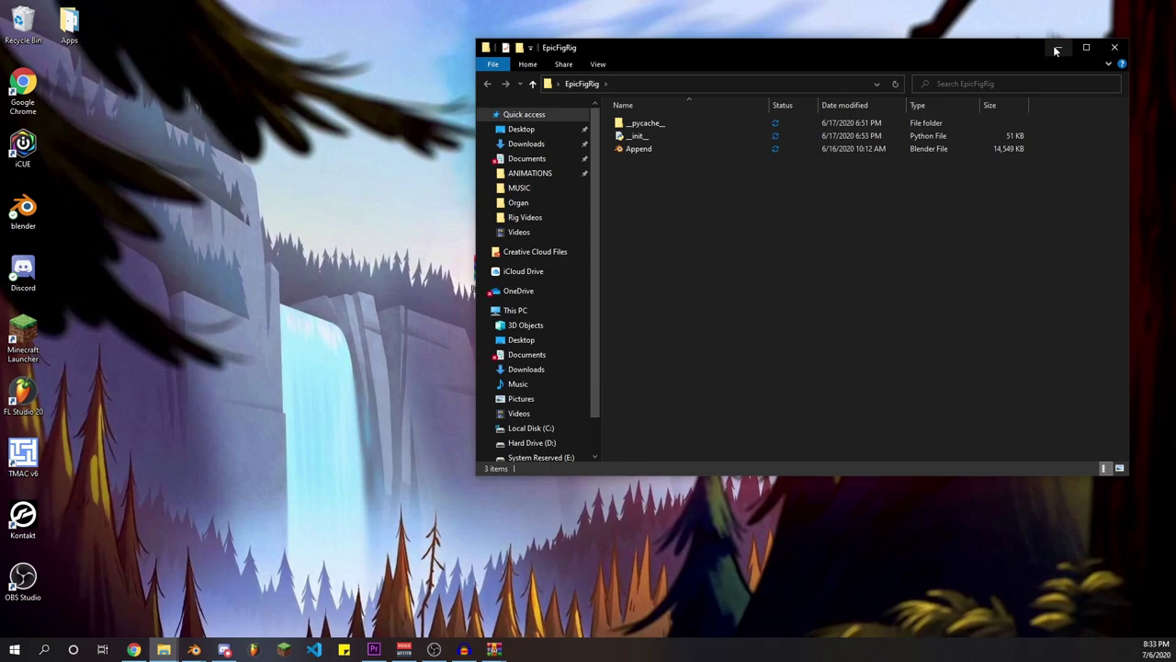
left_click(1115, 47)
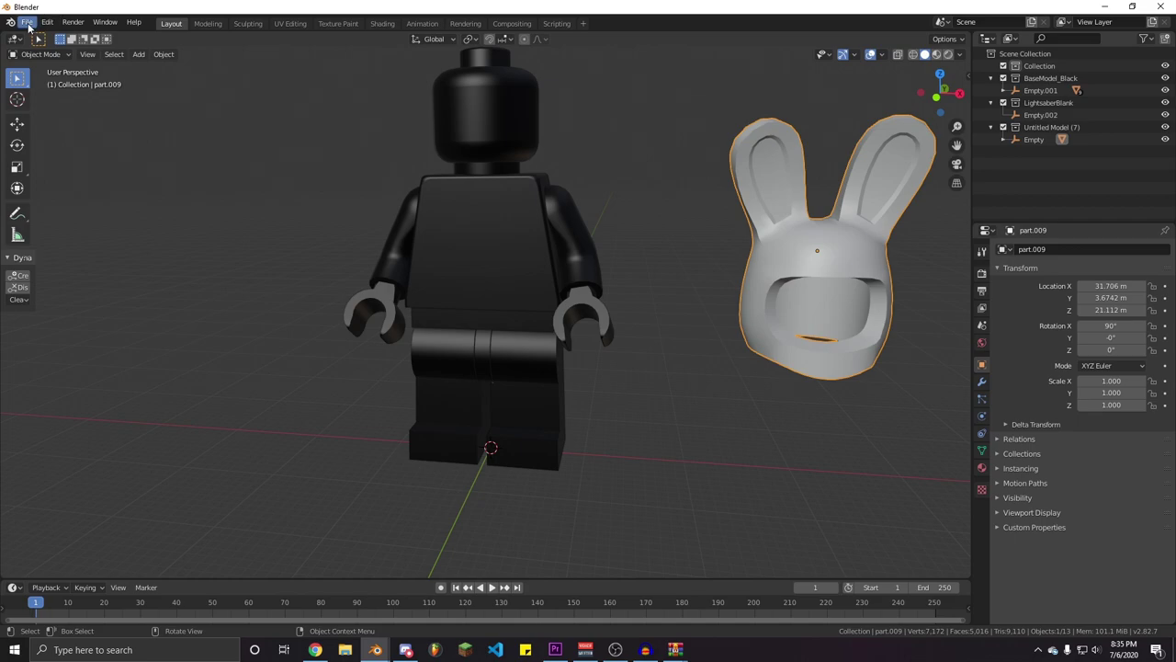
In Blender, append The EpicFigRig collection from the blend file in the extracted EpicFigRig folder
left_click(27, 22)
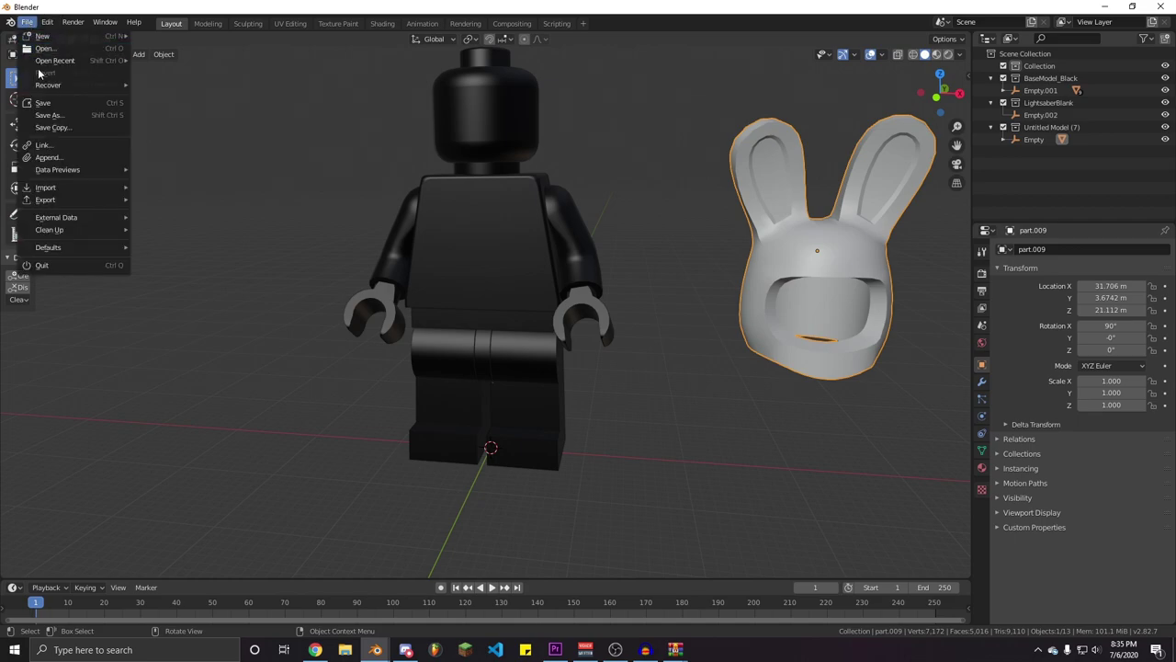
left_click(93, 157)
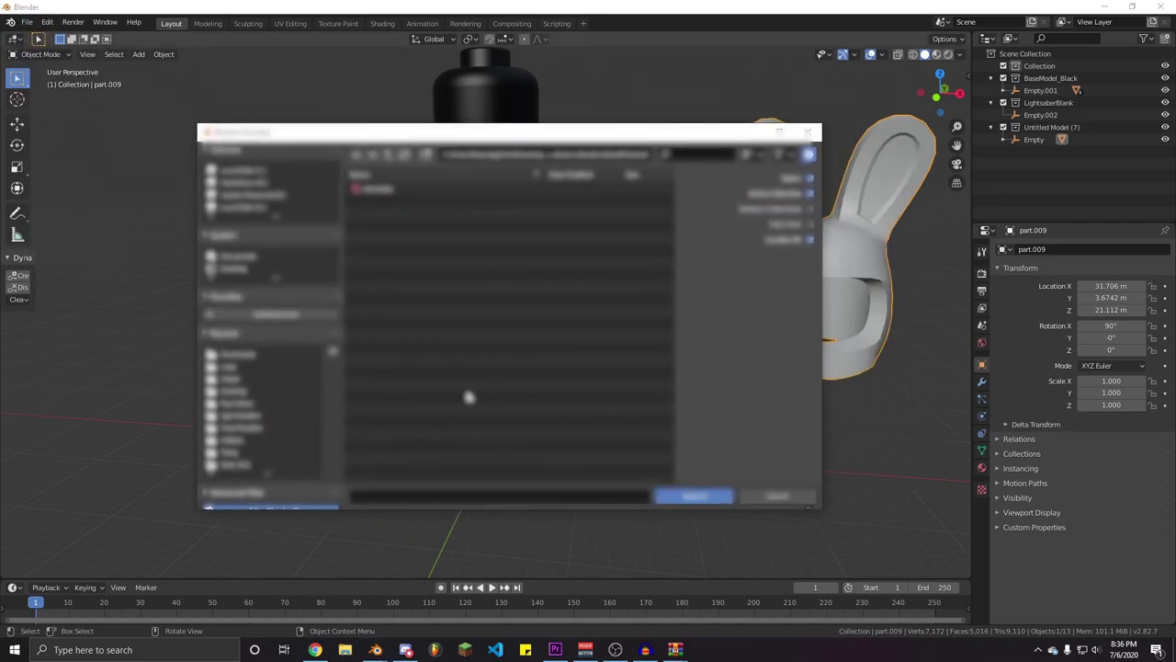
left_click(248, 395)
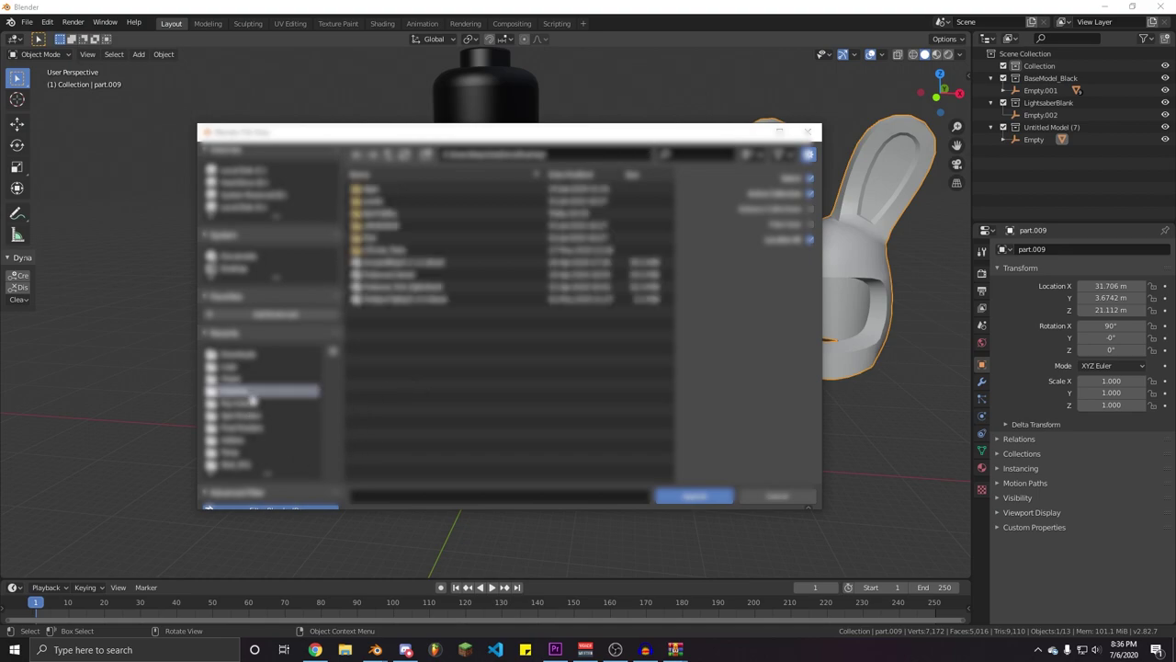
double_click(396, 218)
left_click(389, 203)
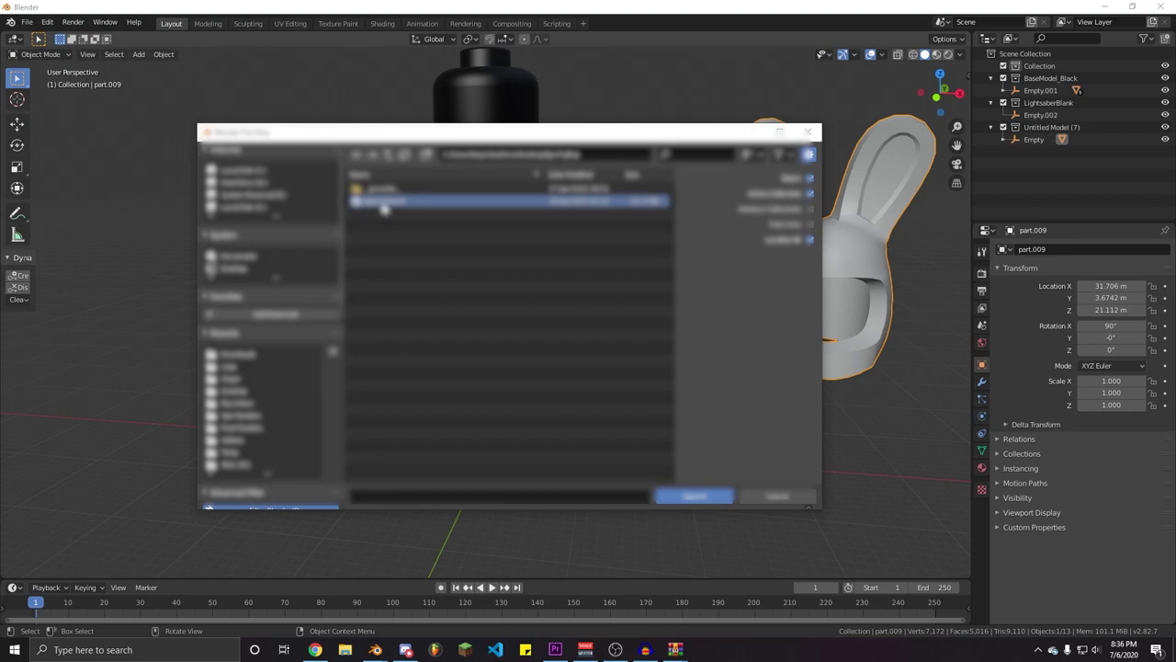
double_click(384, 203)
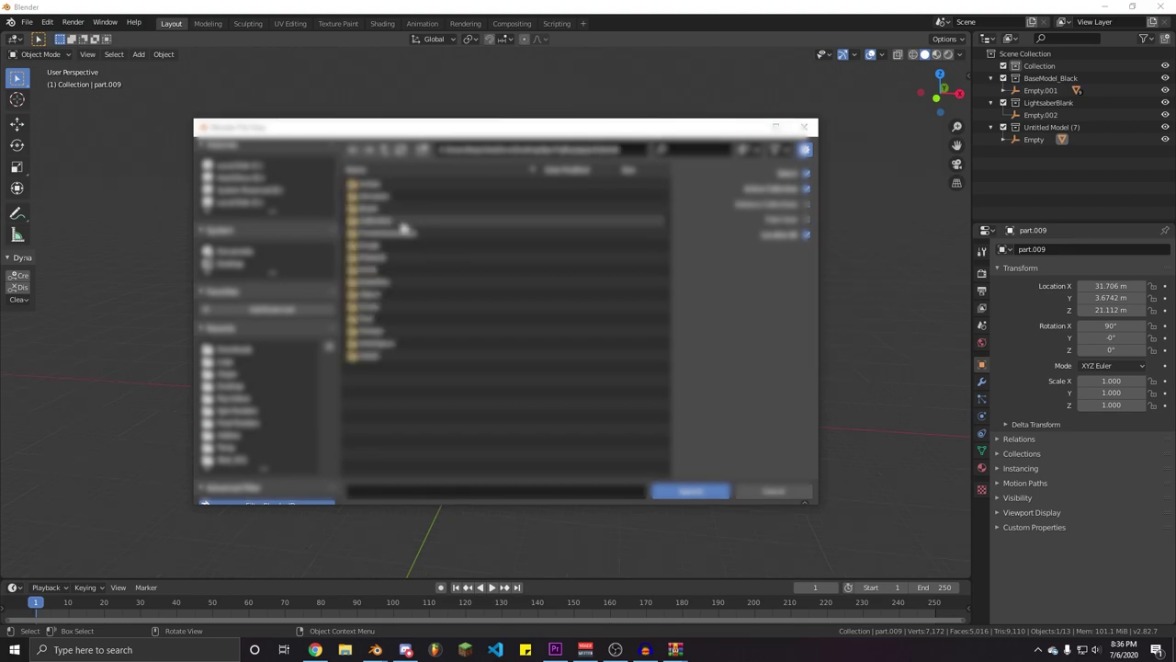
double_click(358, 223)
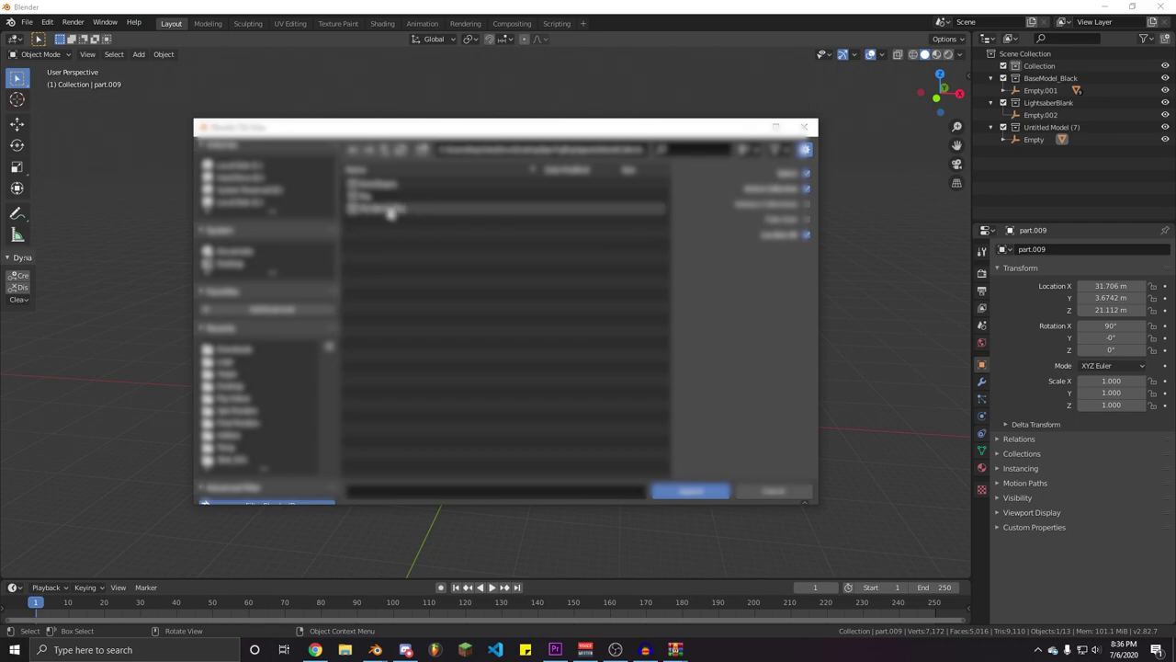
left_click(388, 209)
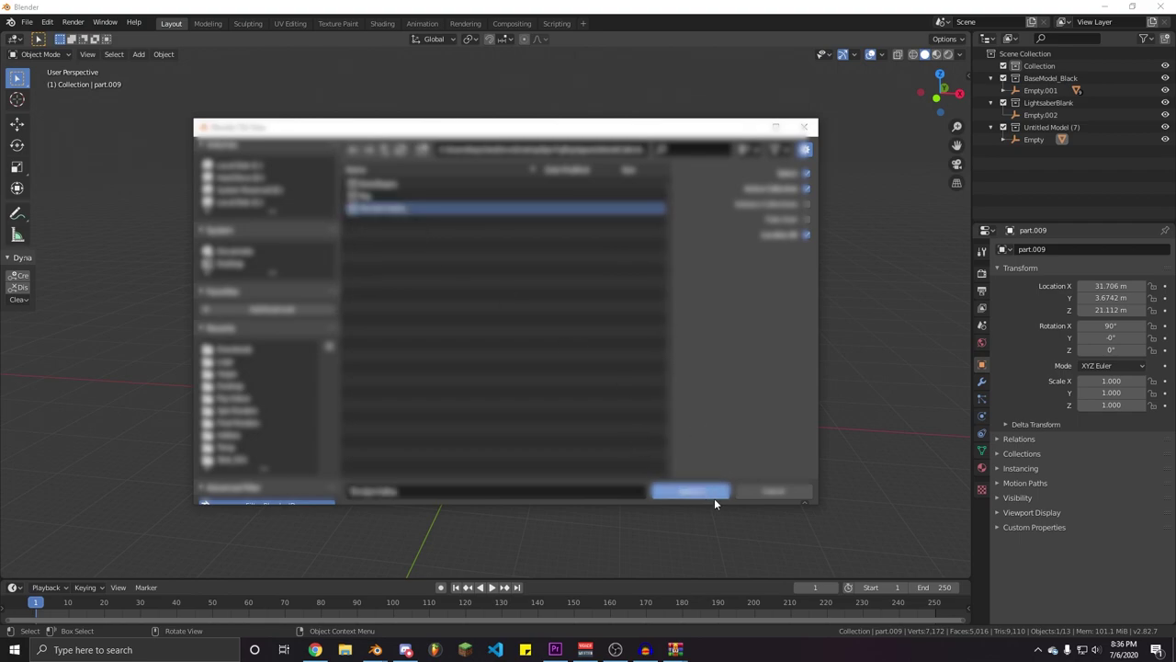
left_click(701, 492)
Exclude the BoneShapes collection of The EpicFigRig from the view layer
middle_click_drag(474, 365, 269, 332)
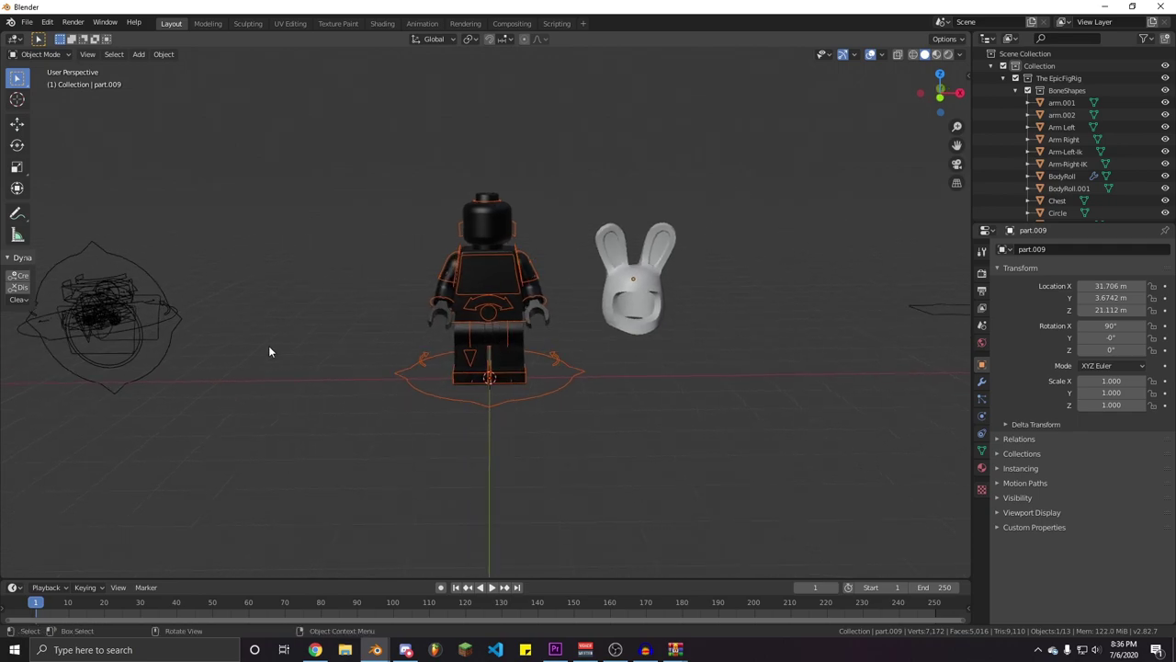
middle_click_drag(488, 349, 824, 336)
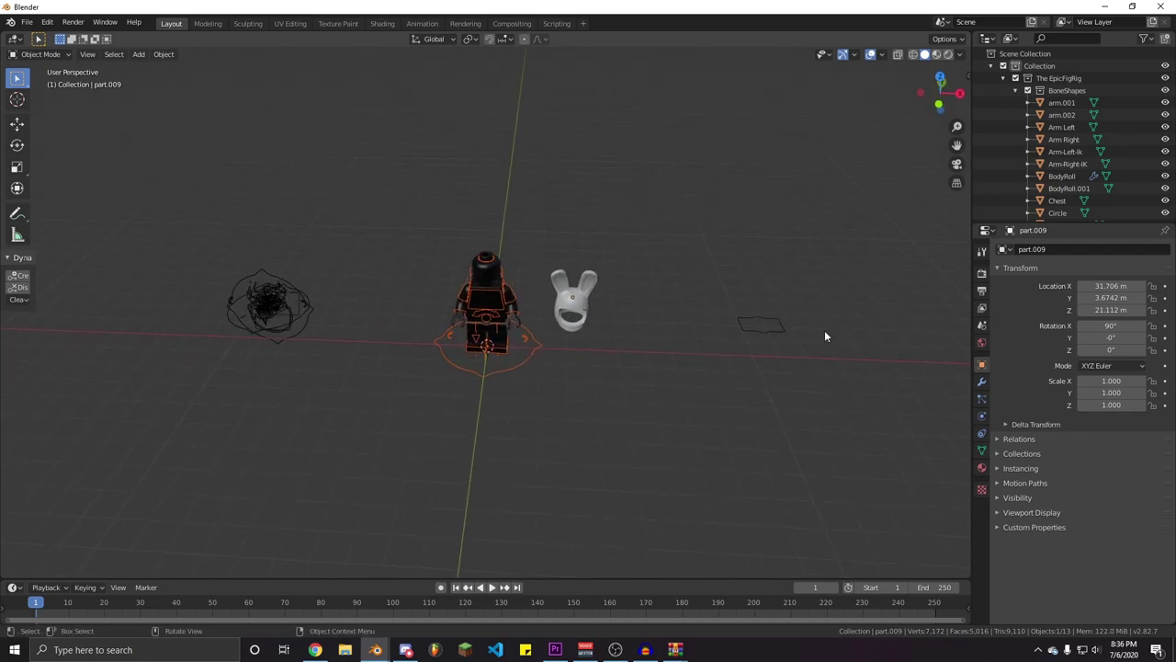
left_click(1028, 90)
scroll(681, 413, "up", 2)
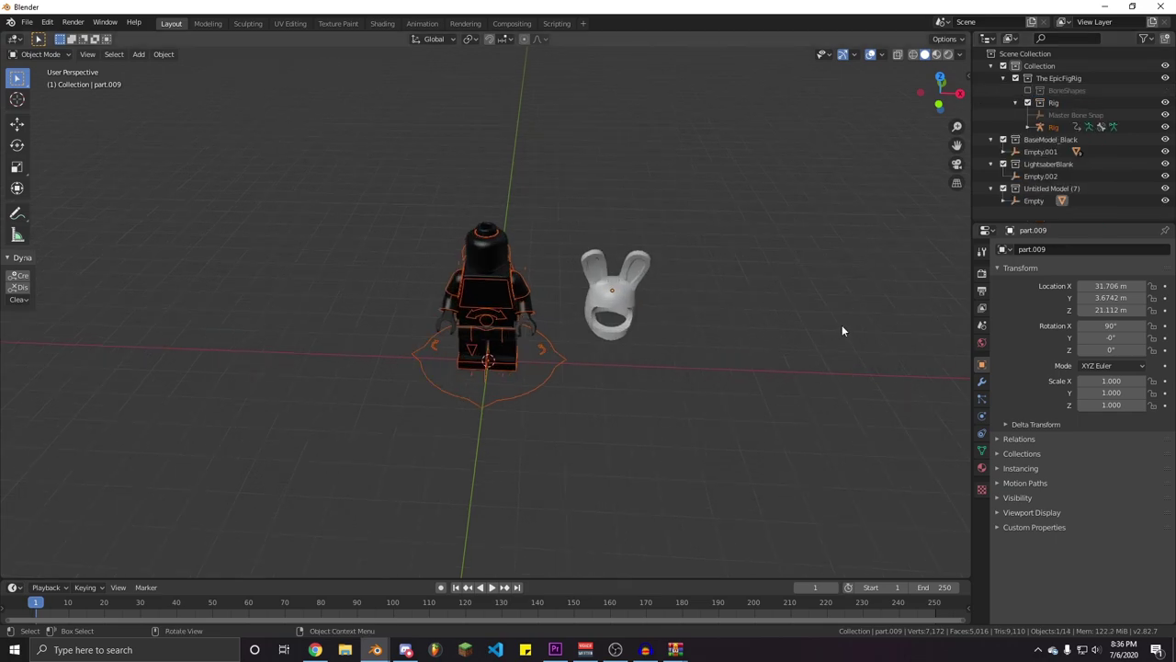
Try rotating the rig's Left Arm bone in Pose Mode, then return to Object Mode
scroll(515, 315, "up", 3)
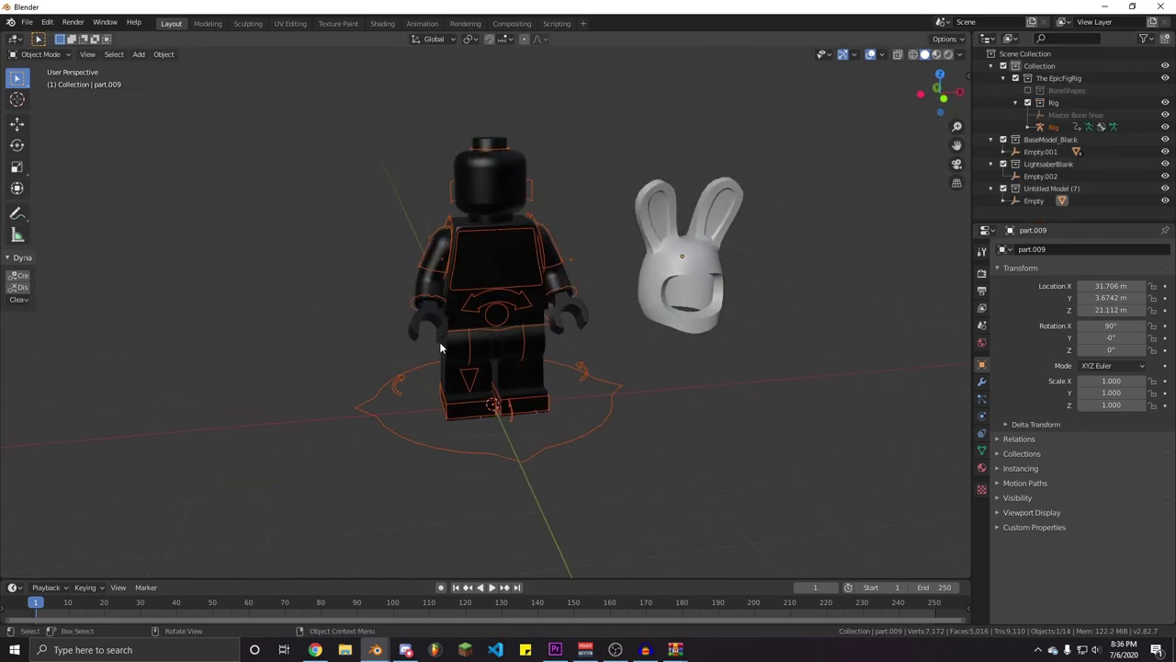
middle_click_drag(522, 287, 482, 290)
scroll(551, 291, "up", 1)
middle_click_drag(579, 293, 501, 276)
left_click(570, 262)
key("ctrl+Tab")
left_click(570, 266)
key("r")
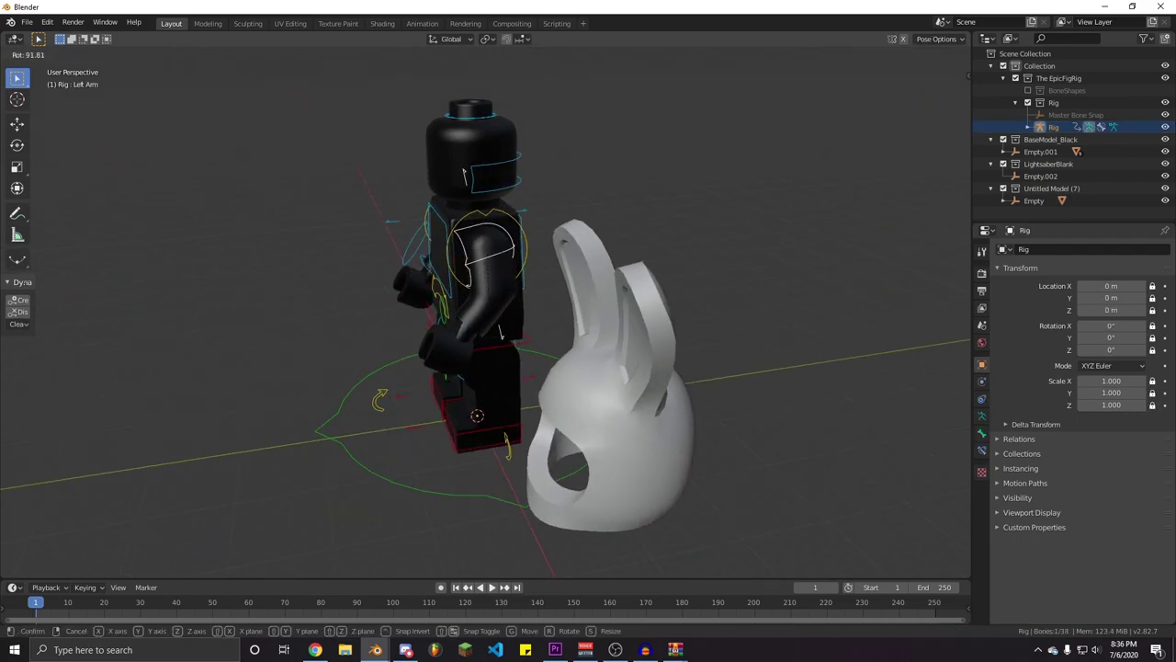
key("Escape")
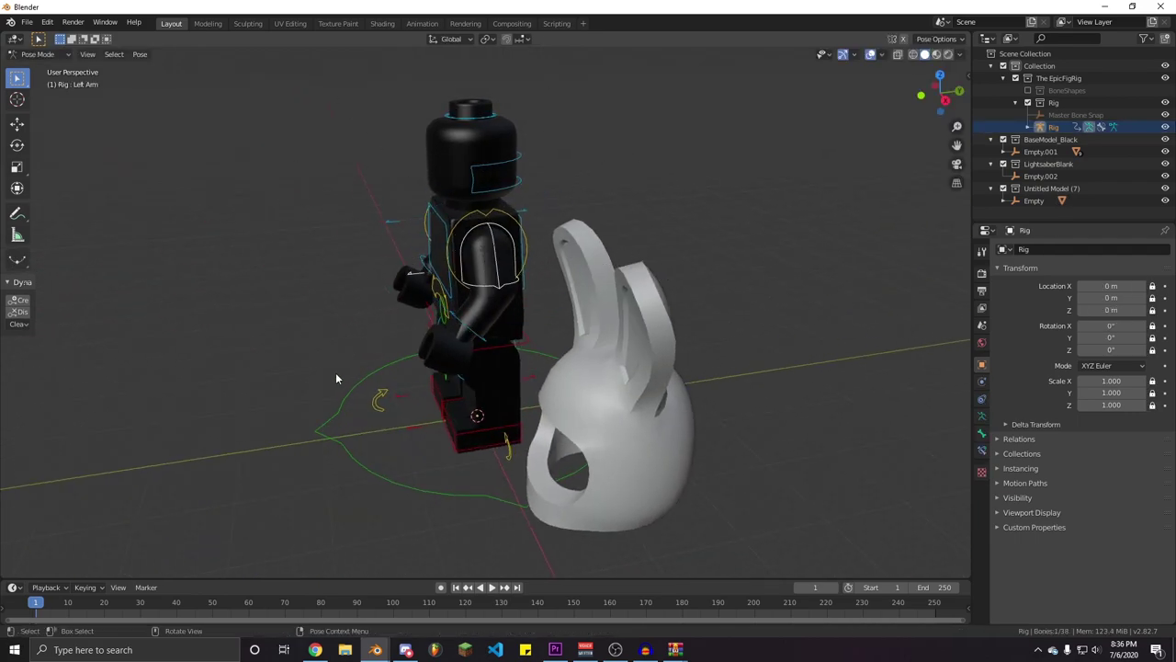
middle_click_drag(335, 372, 466, 361)
scroll(519, 282, "up", 3)
key("ctrl+Tab")
Select the minifigure's right arm mesh, add the rig to the selection and switch to Pose Mode
middle_click_drag(384, 294, 422, 245)
middle_click_drag(448, 291, 417, 261)
left_click(395, 292)
left_click(411, 261)
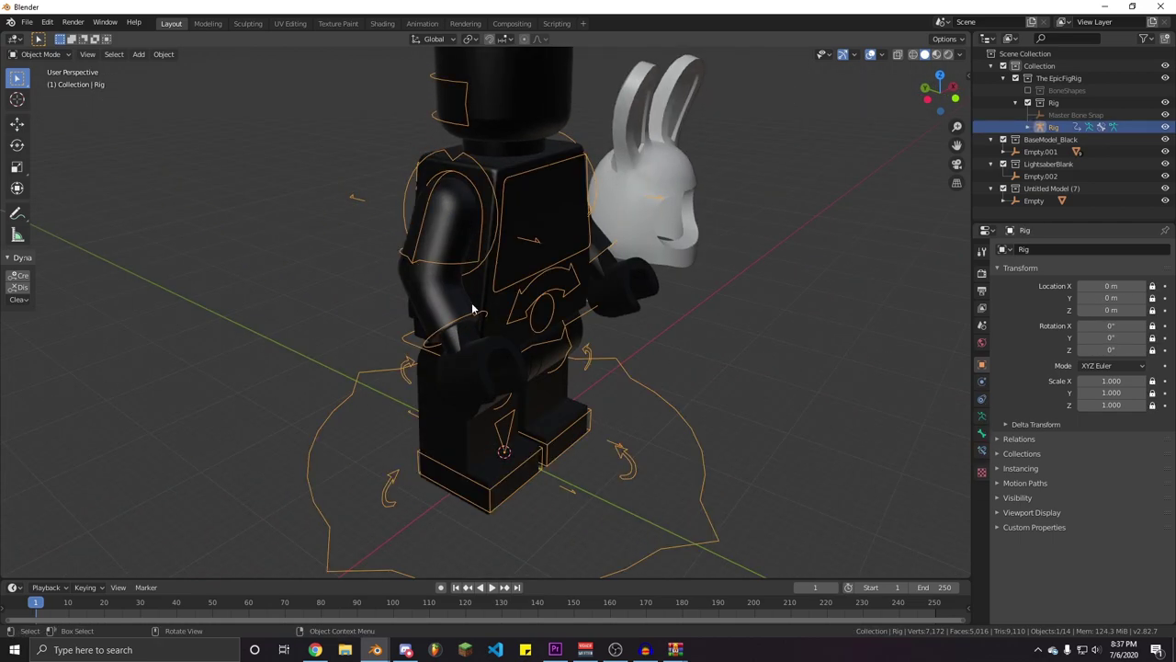
middle_click_drag(384, 311, 410, 307)
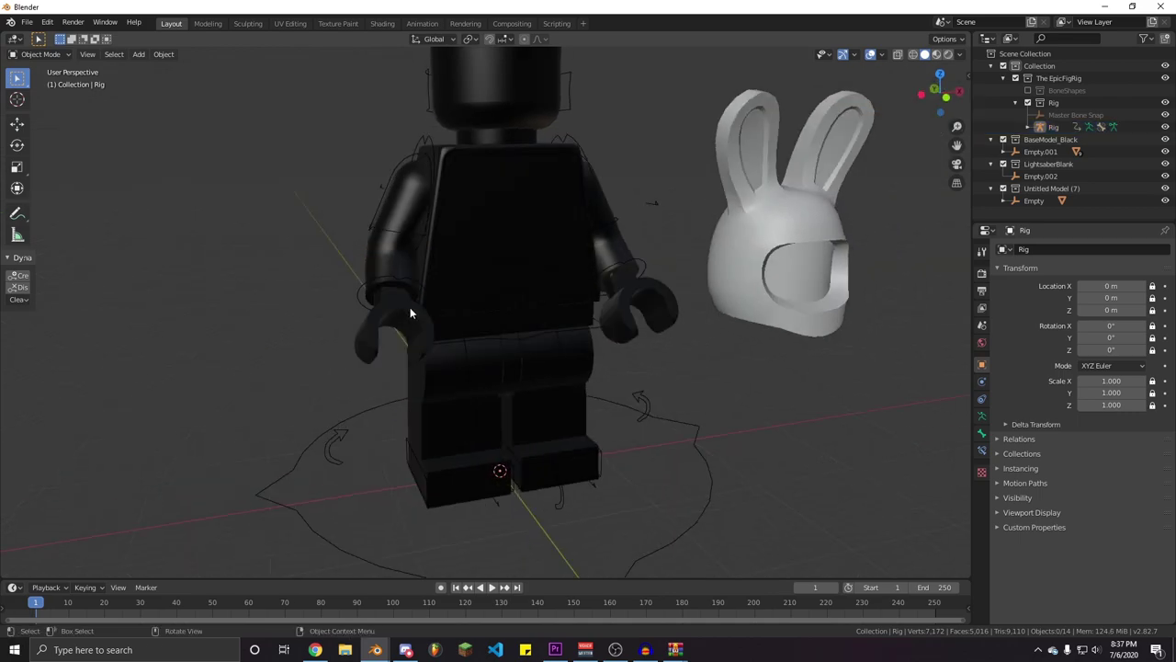
left_click(395, 249)
middle_click_drag(402, 254, 412, 336)
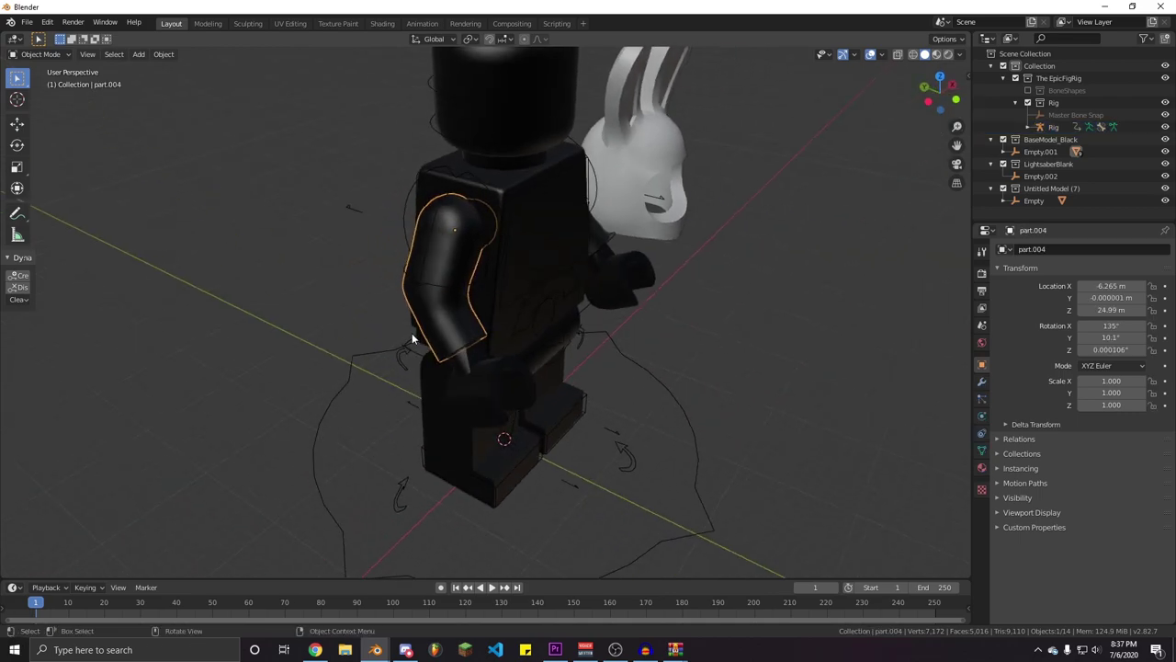
left_click(424, 283, "shift")
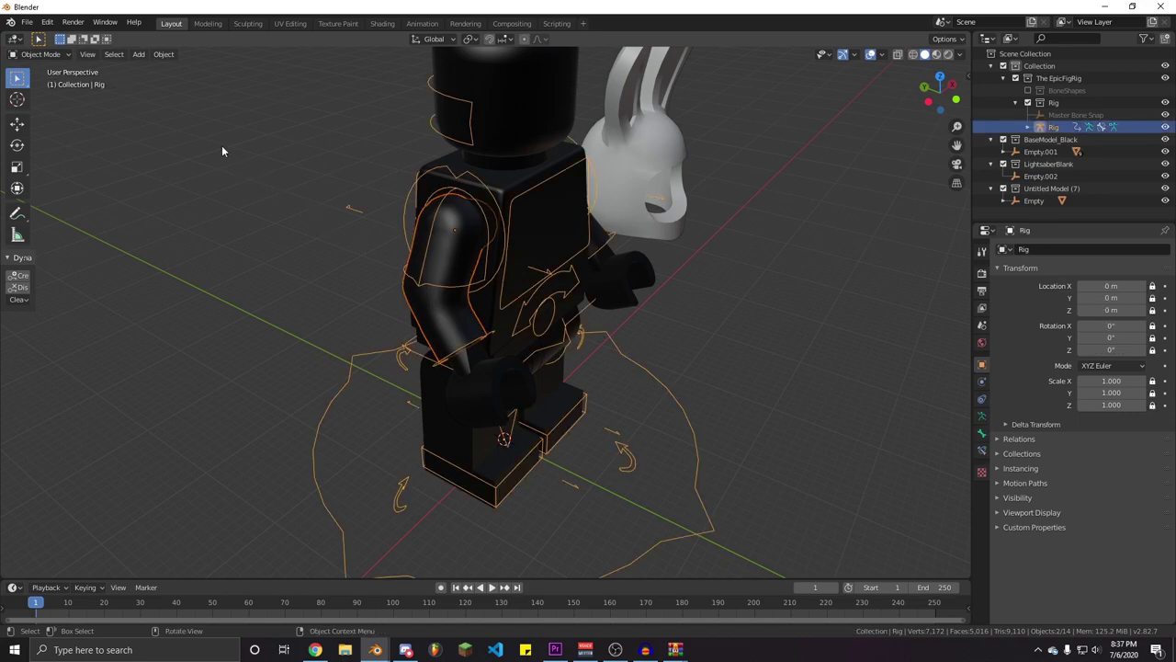
left_click(40, 54)
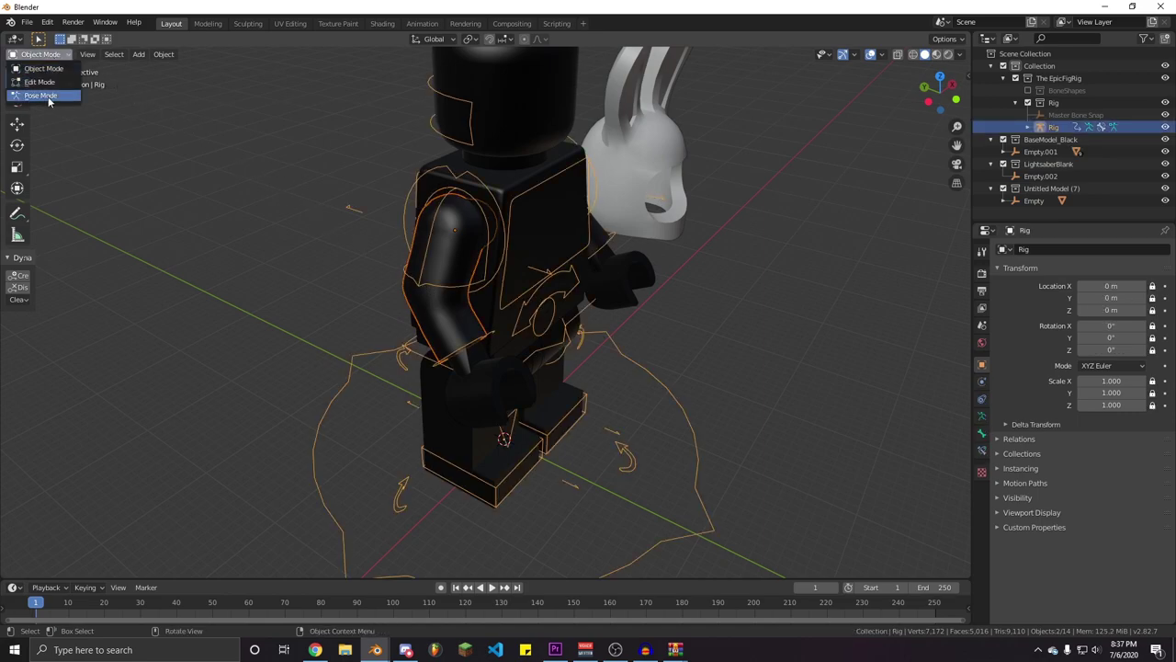
left_click(46, 95)
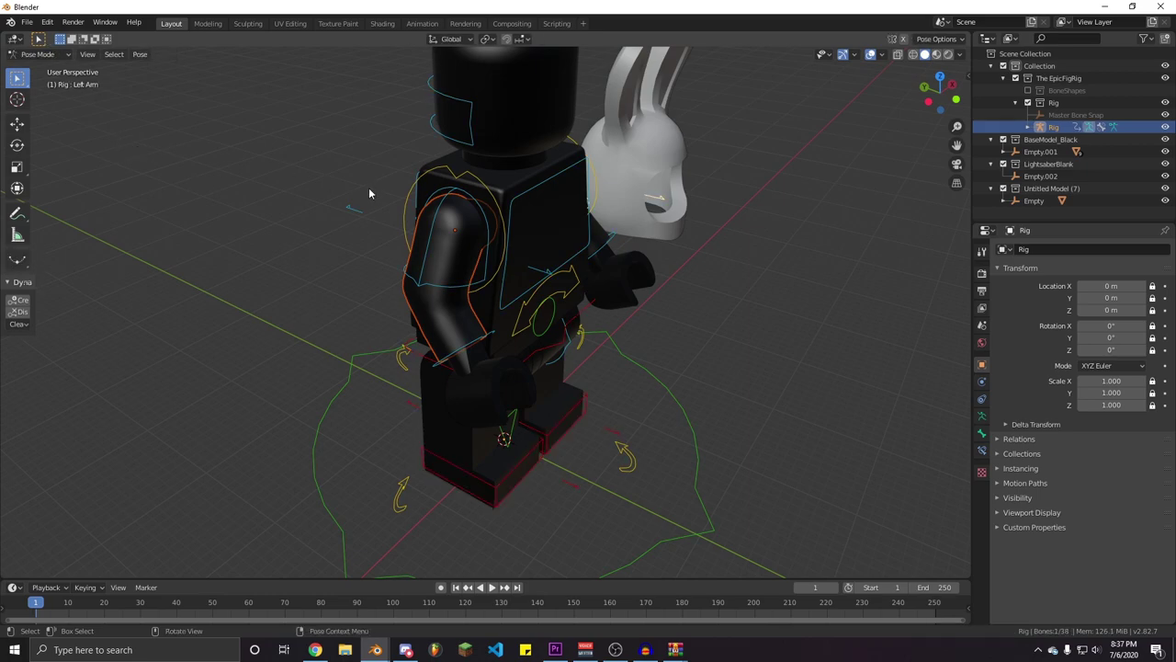
Parent the selected right arm mesh to the rig's Right Arm bone using the Bone option
middle_click_drag(567, 280, 445, 296)
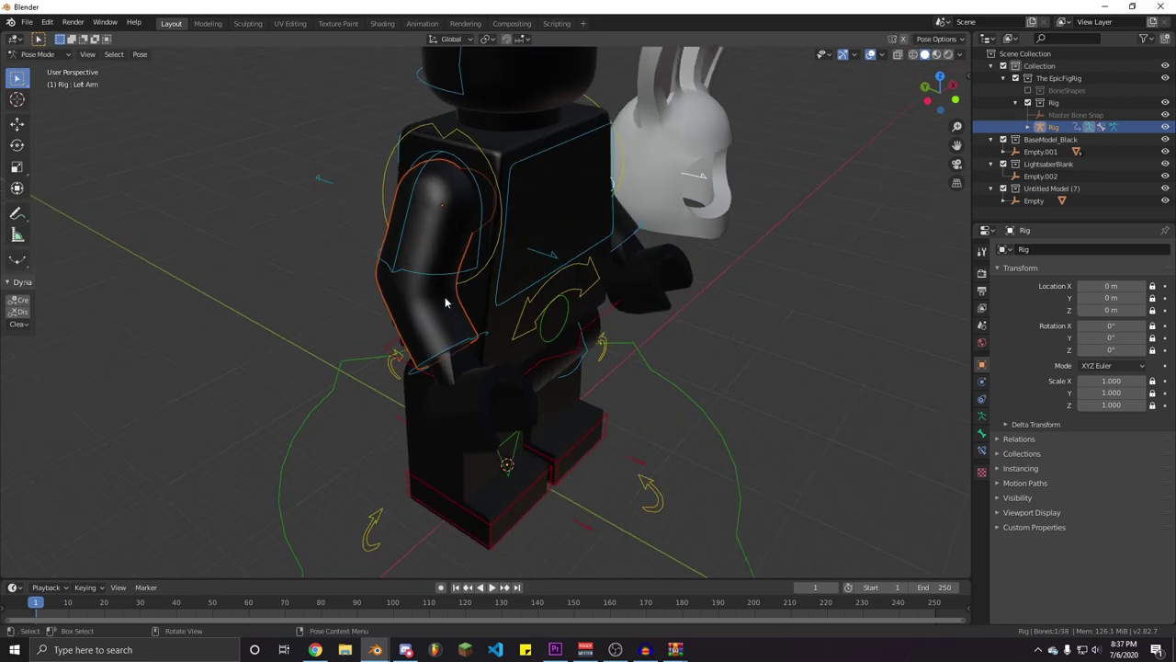
left_click(432, 279)
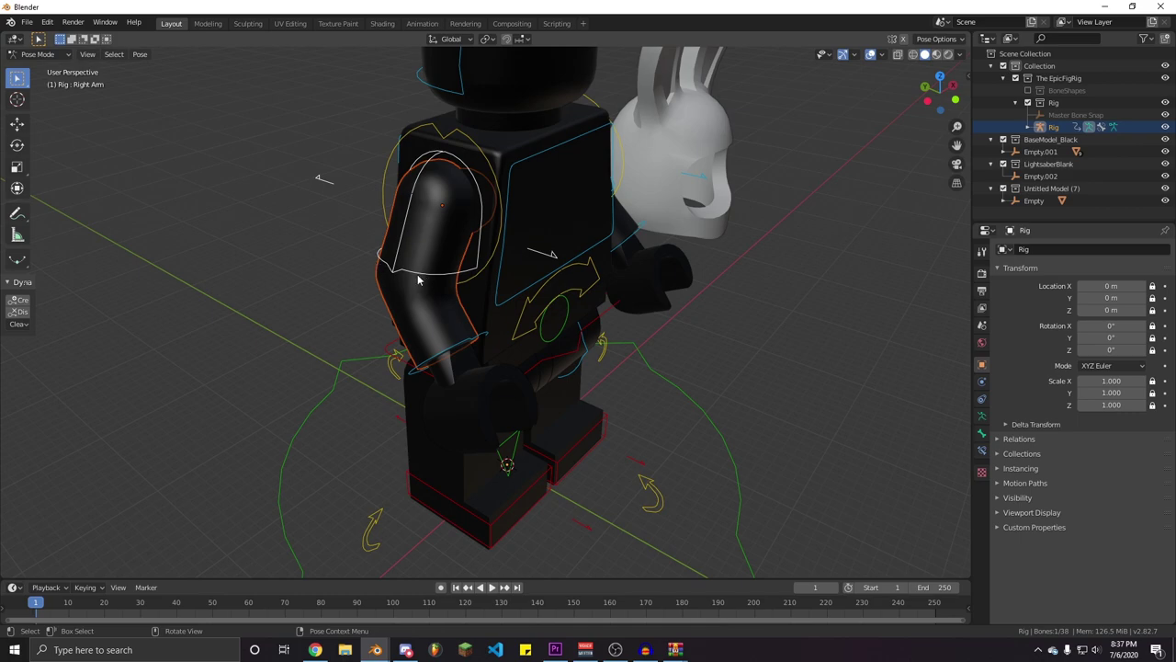
middle_click_drag(464, 280, 440, 268)
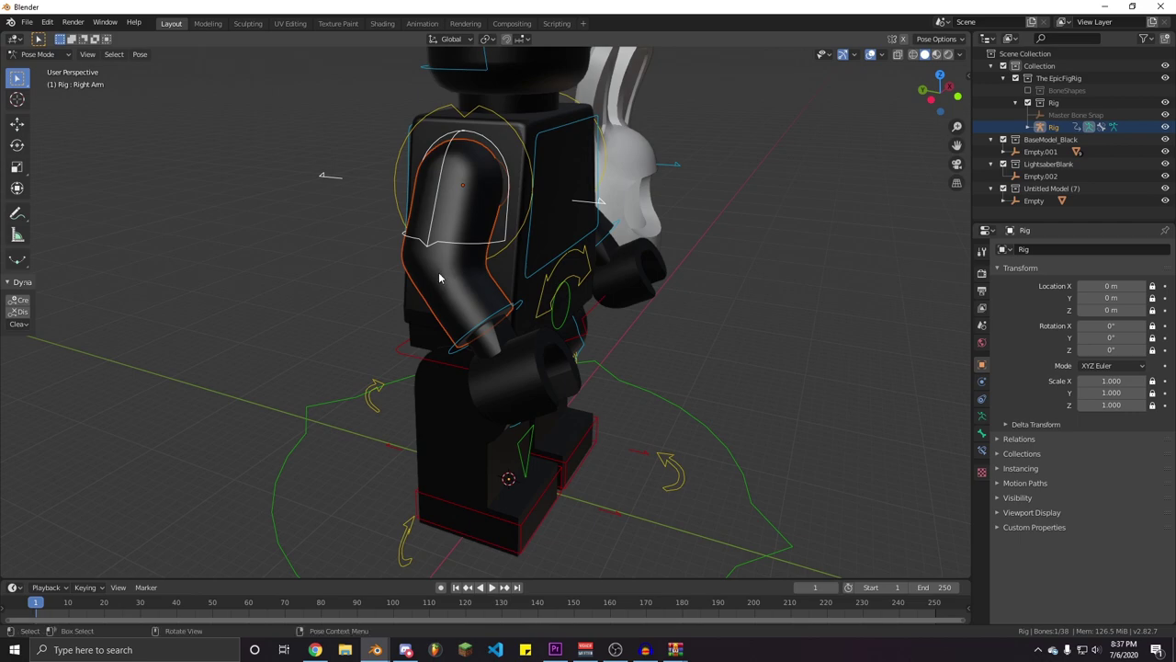
key("ctrl+p")
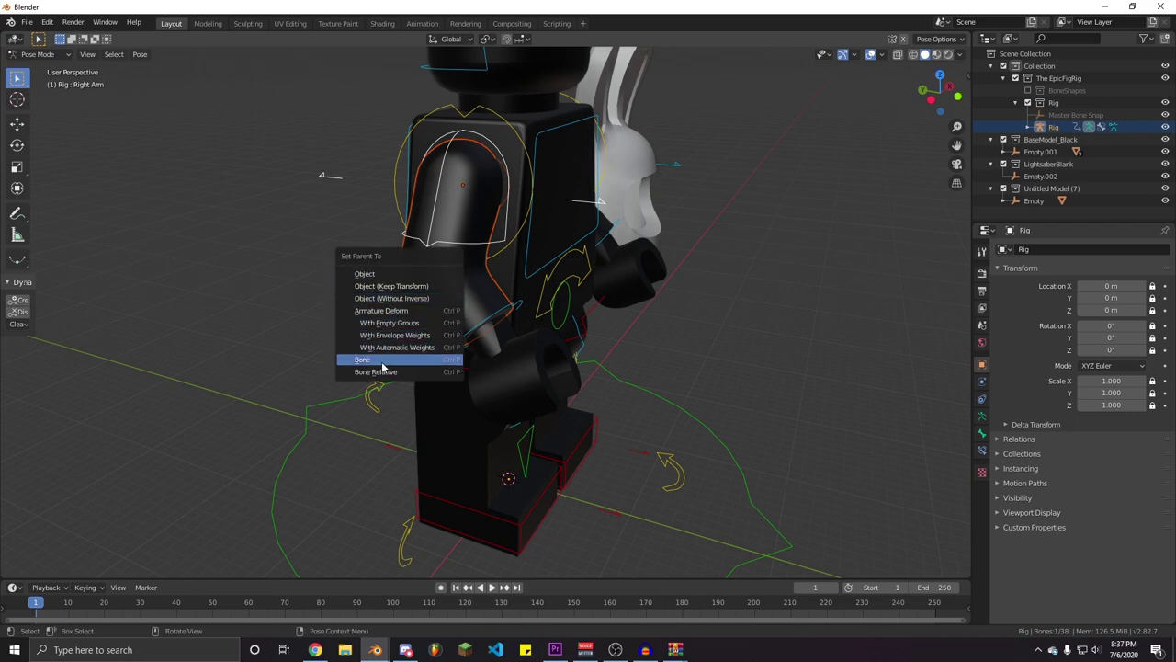
left_click(413, 360)
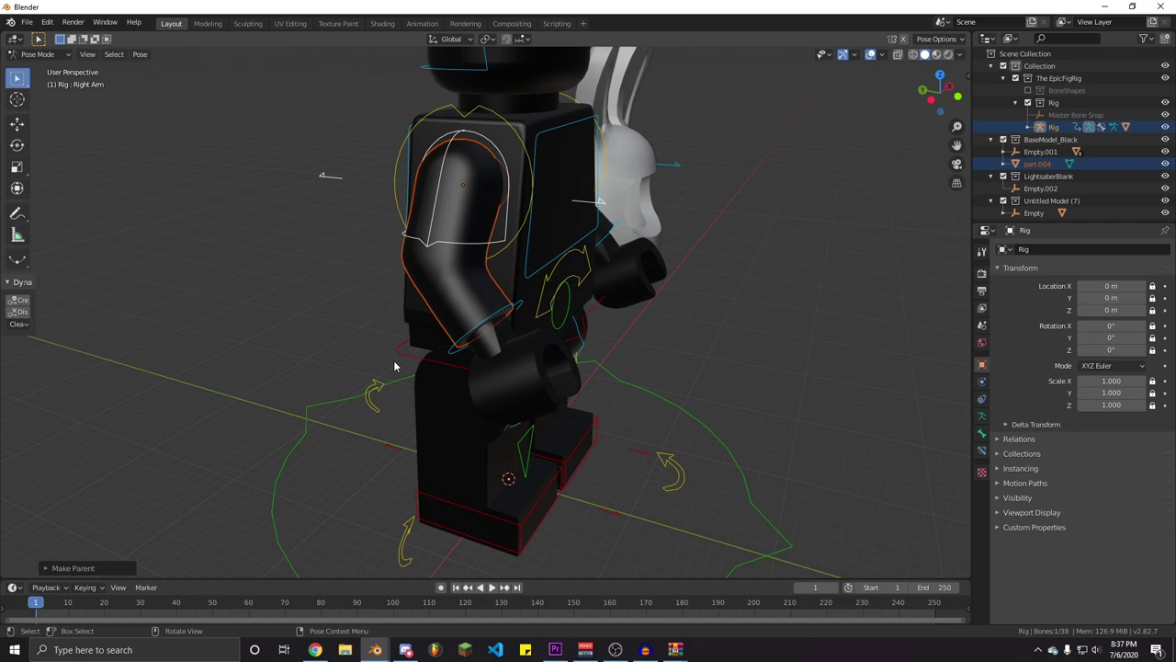
Try rotating the Right Arm bone to test the parented arm mesh
middle_click_drag(495, 267, 480, 283)
key("r")
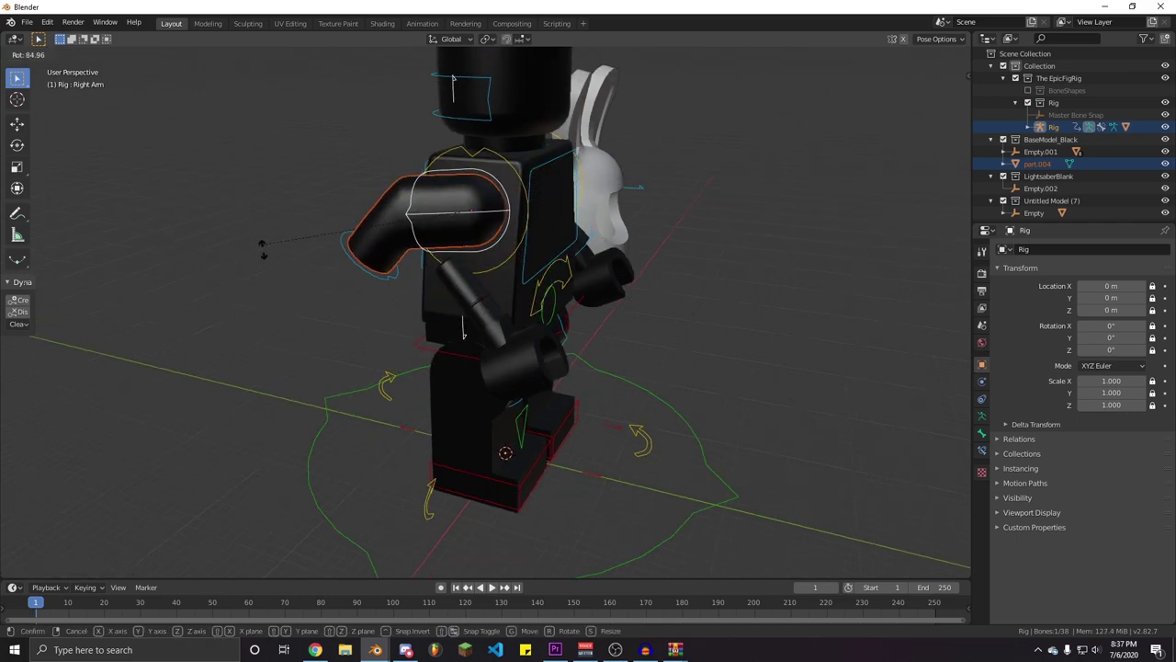
left_click(230, 231)
Switch the rig back to Object Mode and face the front of the minifigure
middle_click_drag(229, 231, 477, 361)
key("ctrl+Tab")
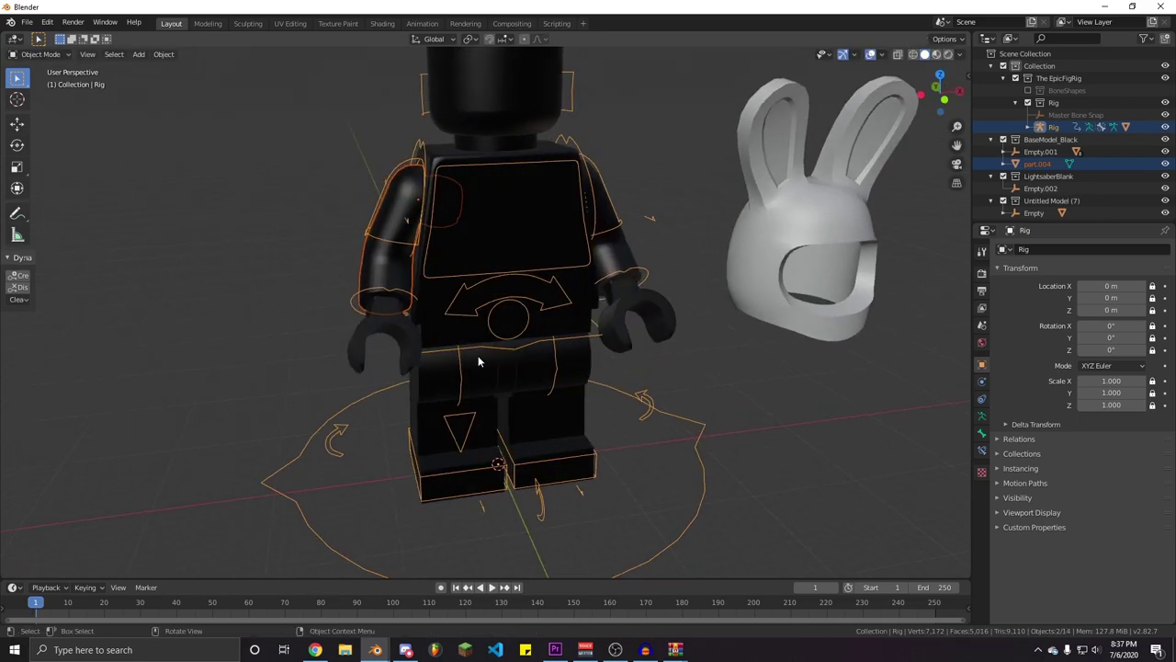
middle_click_drag(602, 260, 581, 294)
middle_click_drag(384, 261, 393, 260)
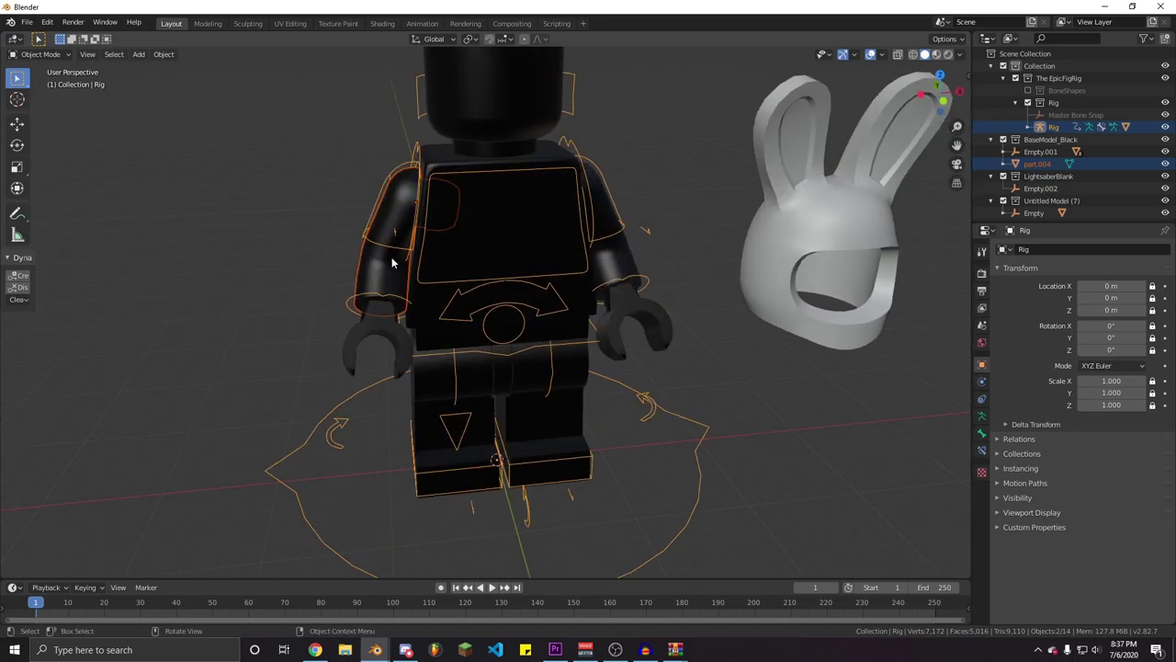
Parent the minifigure's left arm mesh to the rig's Left Arm bone using the Bone option
middle_click_drag(619, 285, 554, 287)
left_click(612, 289)
middle_click_drag(624, 267, 586, 267)
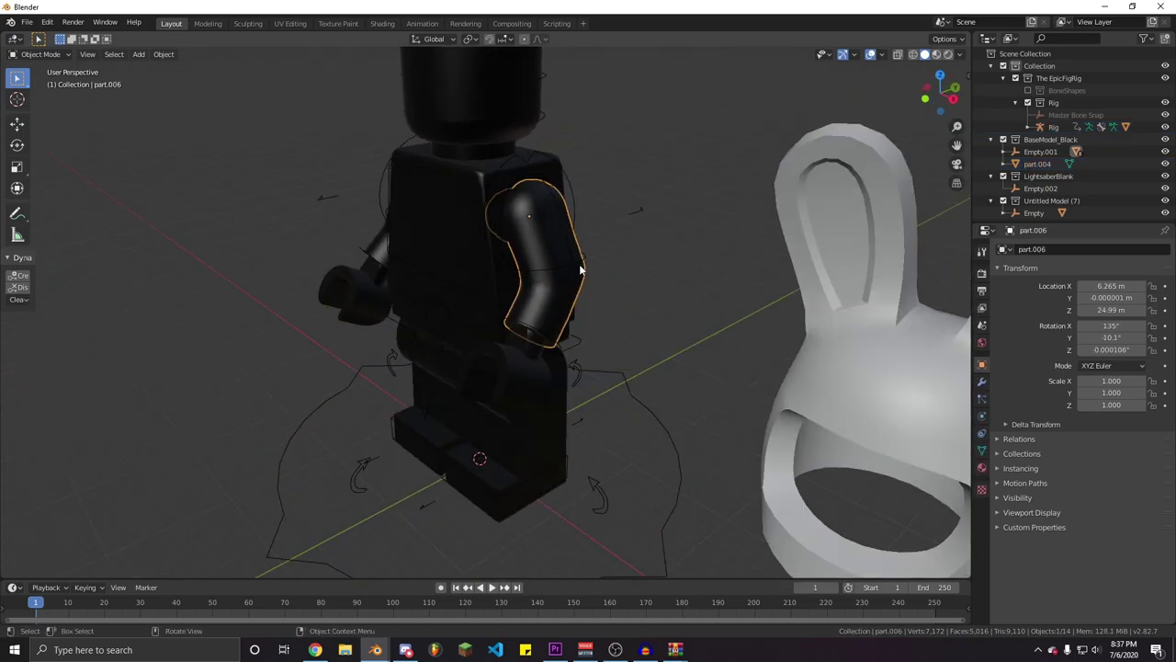
left_click(581, 229, "shift")
key("ctrl+Tab")
left_click(574, 273)
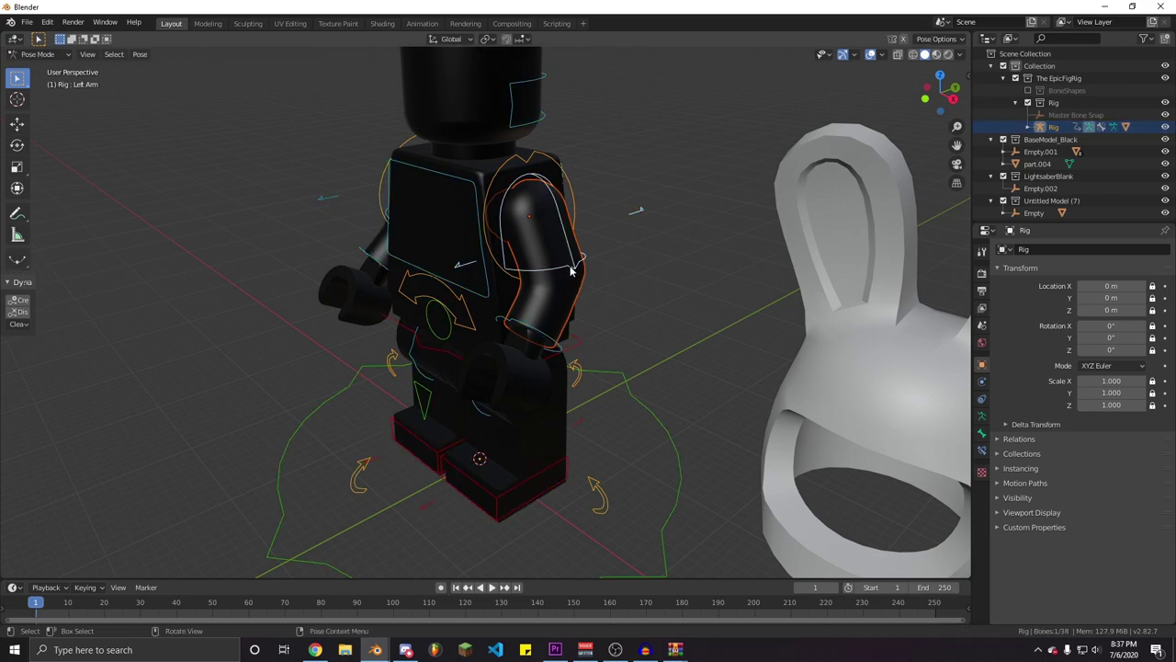
key("ctrl+p")
left_click(572, 267)
Parent the left hand mesh to the rig's Left Hand bone with the Bone option
middle_click_drag(564, 272, 607, 323)
key("ctrl+Tab")
left_click(594, 306)
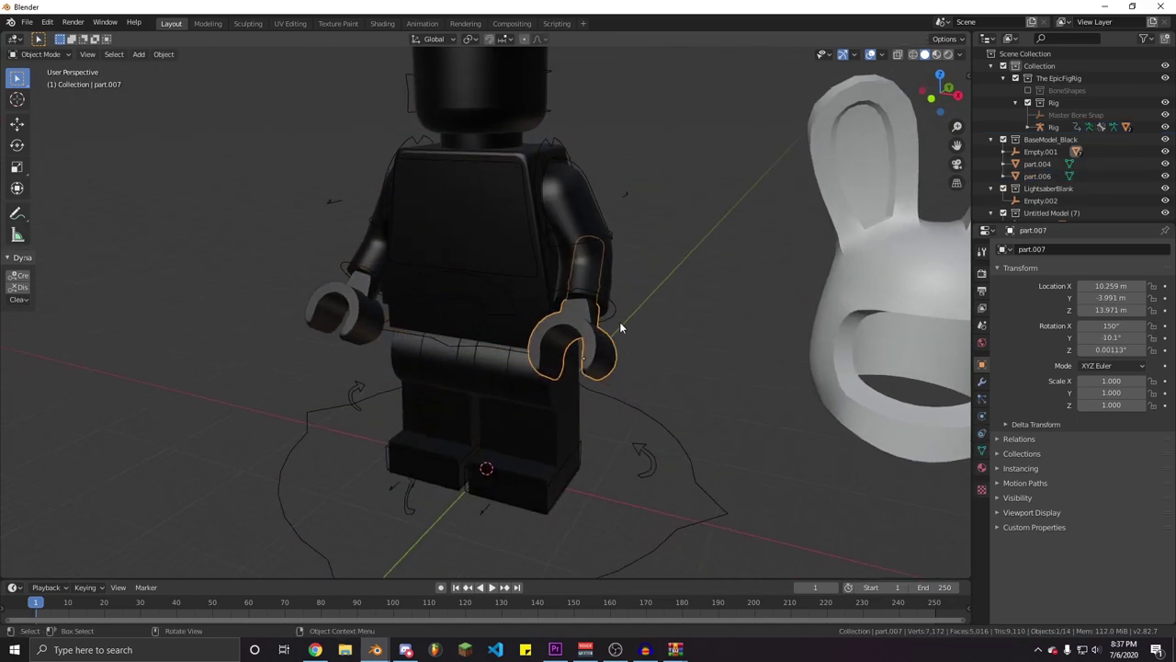
left_click(615, 303, "shift")
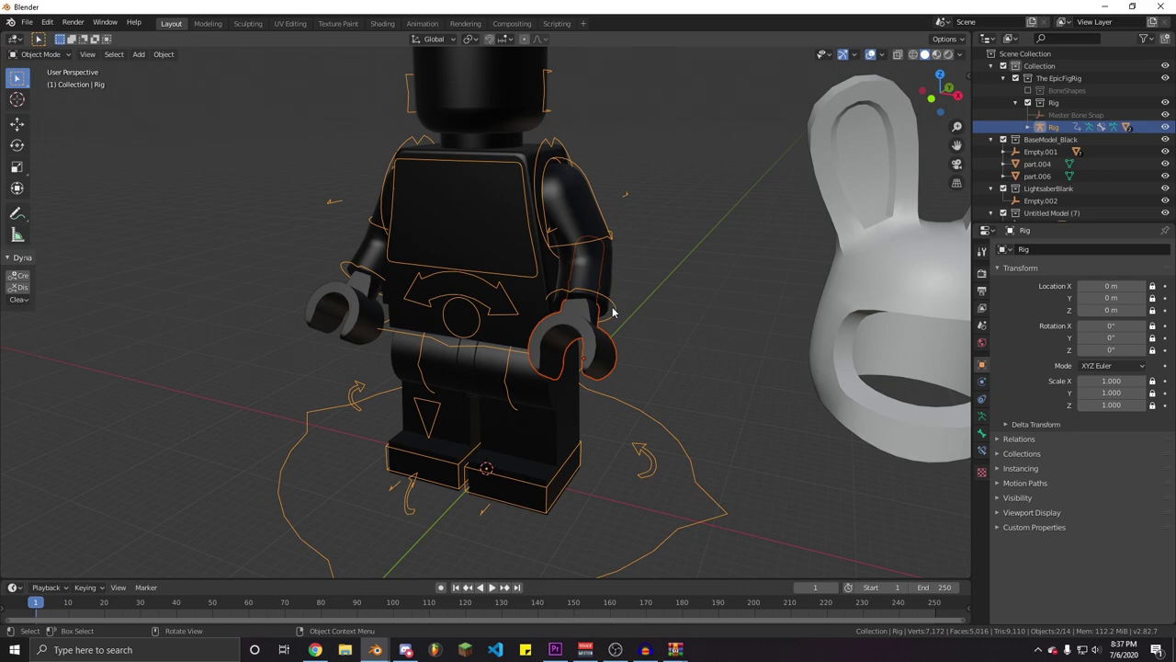
key("ctrl+Tab")
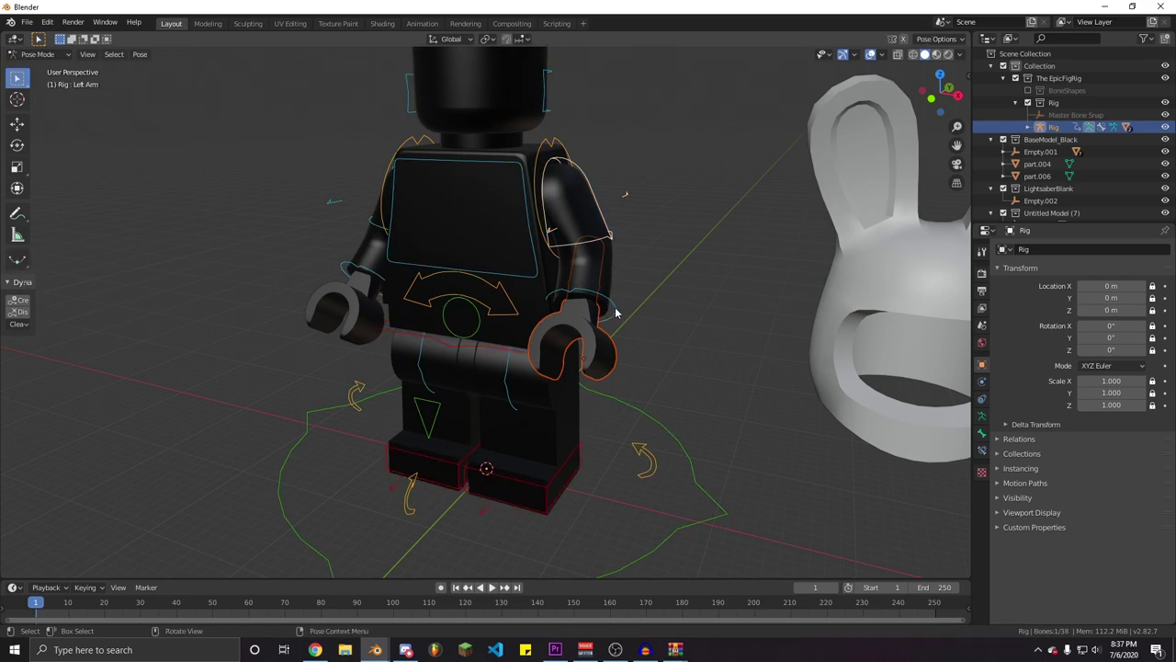
left_click(604, 315)
key("ctrl+p")
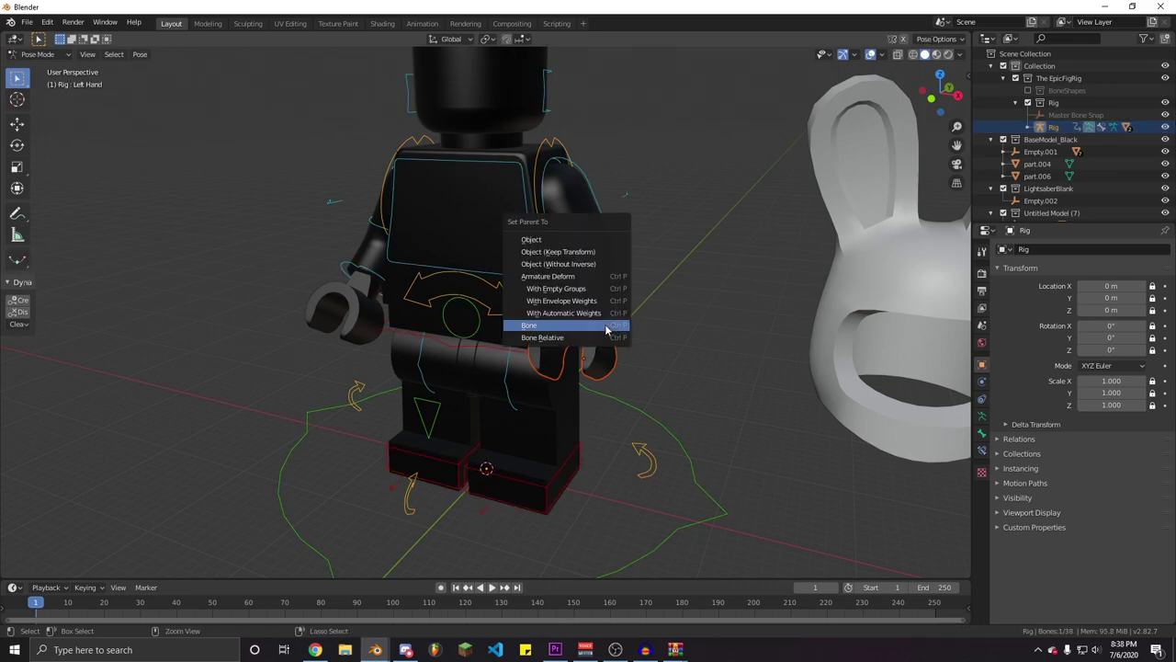
left_click(608, 329)
Parent the right hand mesh to the rig's Right Hand bone with the Bone option
middle_click_drag(488, 315, 533, 309)
key("ctrl+Tab")
left_click(351, 313)
left_click(354, 290, "shift")
key("ctrl+Tab")
left_click(346, 286)
key("ctrl+p")
left_click(343, 288)
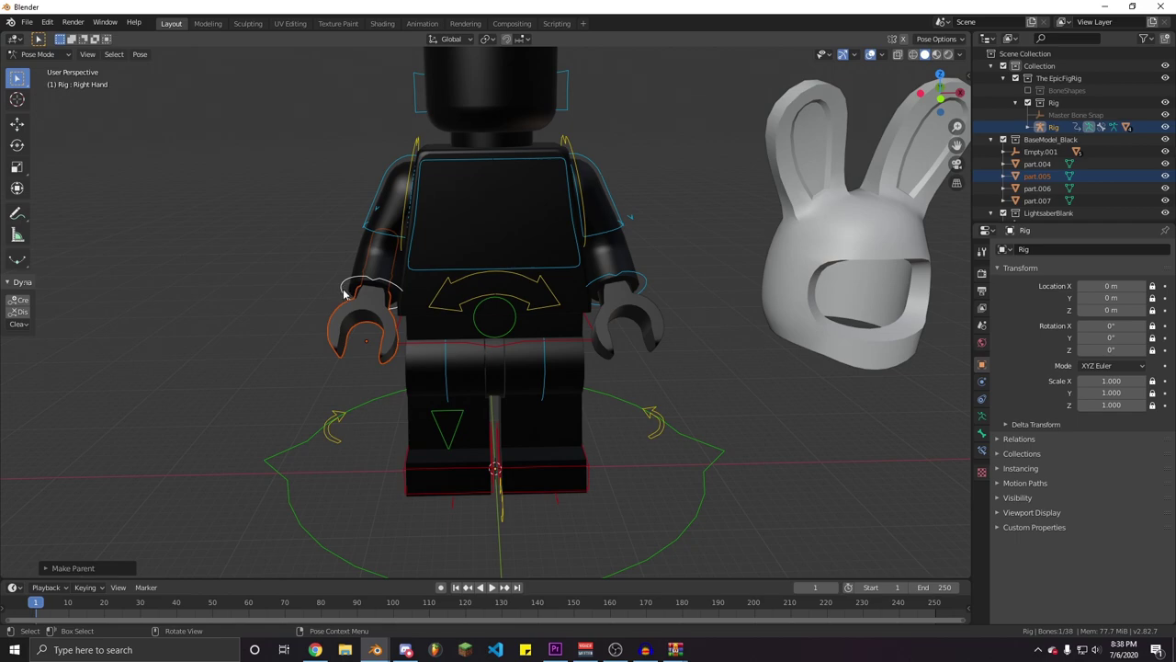
Try rotating the Left Hand bone to test the parented hand, then return the rig to Object Mode
key("ctrl+Tab")
left_click(424, 294)
left_click(425, 292)
key("ctrl+Tab")
middle_click_drag(489, 304, 457, 308)
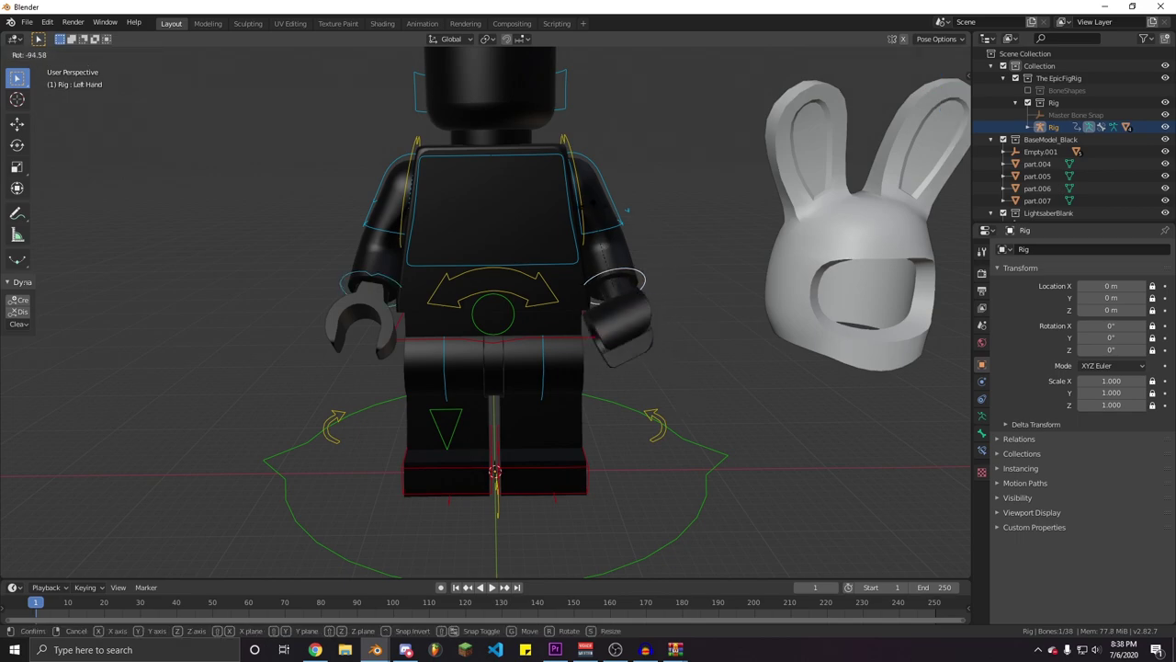
key("ctrl+Tab")
scroll(491, 301, "down", 2)
scroll(492, 303, "up", 3)
scroll(518, 316, "down", 2)
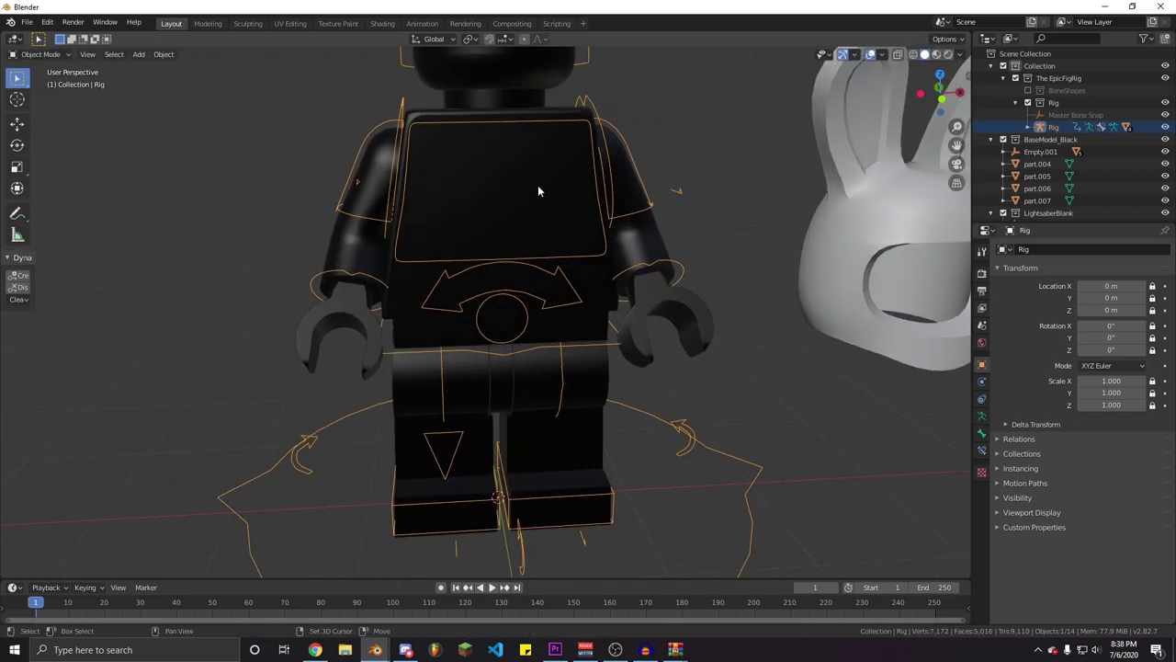
scroll(545, 294, "down", 2)
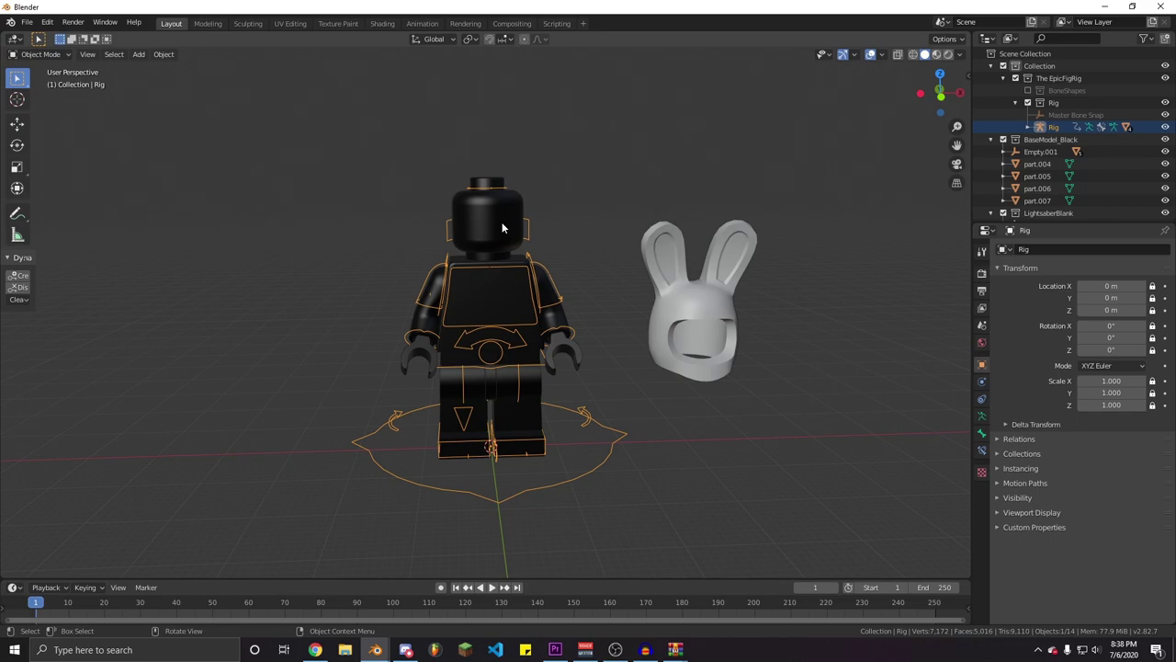
Parent the minifigure's head mesh to the rig's bigger head bone using the Bone option
scroll(515, 239, "up", 2)
middle_click_drag(489, 221, 526, 227, "shift")
scroll(532, 271, "up", 1)
middle_click_drag(533, 272, 515, 266)
left_click(467, 203)
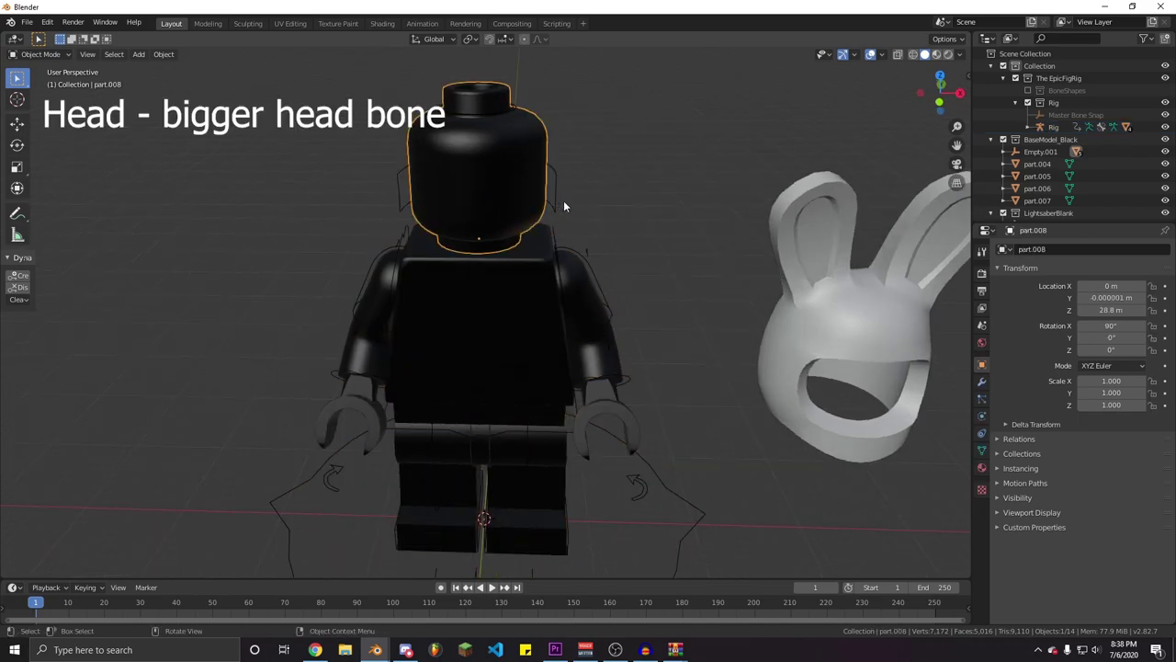
left_click(559, 204, "shift")
key("ctrl+Tab")
left_click(554, 208)
key("ctrl+p")
left_click(553, 208)
Parent the torso mesh to the rig's big chest bone using the Bone option
key("ctrl+Tab")
left_click(501, 200)
middle_click_drag(524, 358, 553, 373)
left_click(577, 332)
left_click(577, 333, "shift")
key("ctrl+Tab")
left_click(576, 334)
key("ctrl+p")
left_click(575, 335)
Parent the hips mesh to the rig's red hip IK bone using the Bone option
key("ctrl+Tab")
left_click(573, 356)
left_click(546, 397)
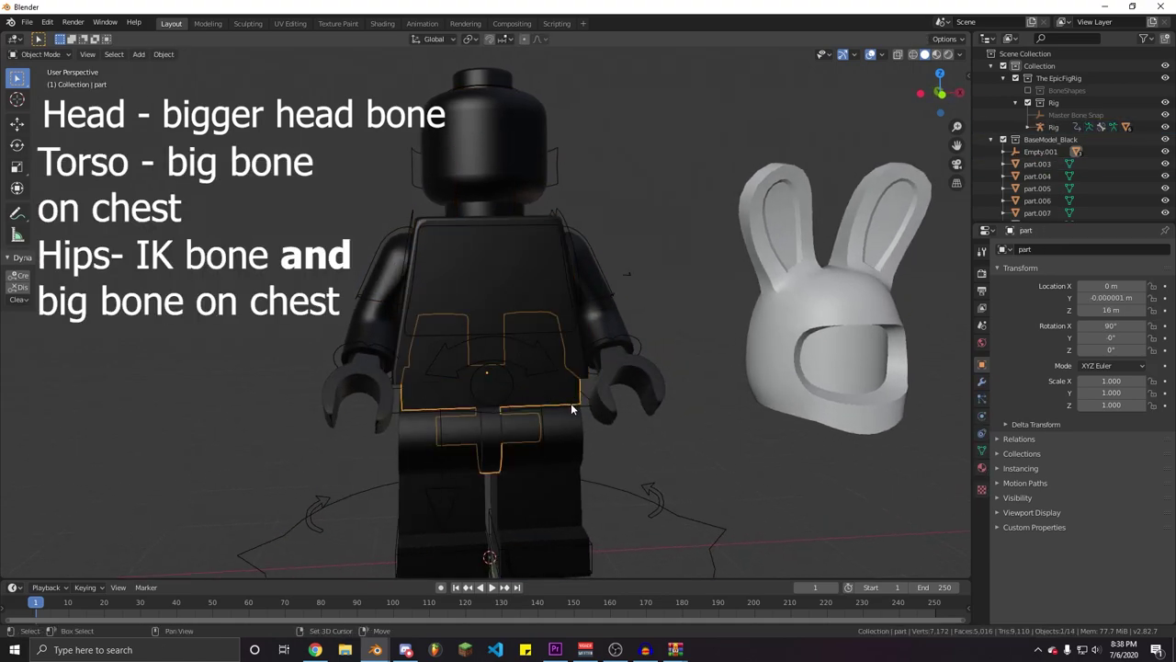
left_click(571, 406, "shift")
key("ctrl+Tab")
left_click(571, 408)
key("ctrl+p")
left_click(569, 410)
Parent the hips mesh to the big chest bone as well, using the Bone option
key("ctrl+Tab")
left_click(567, 405)
left_click(564, 336, "shift")
key("ctrl+Tab")
left_click(563, 337)
key("ctrl+p")
left_click(562, 338)
key("ctrl+Tab")
left_click(554, 368)
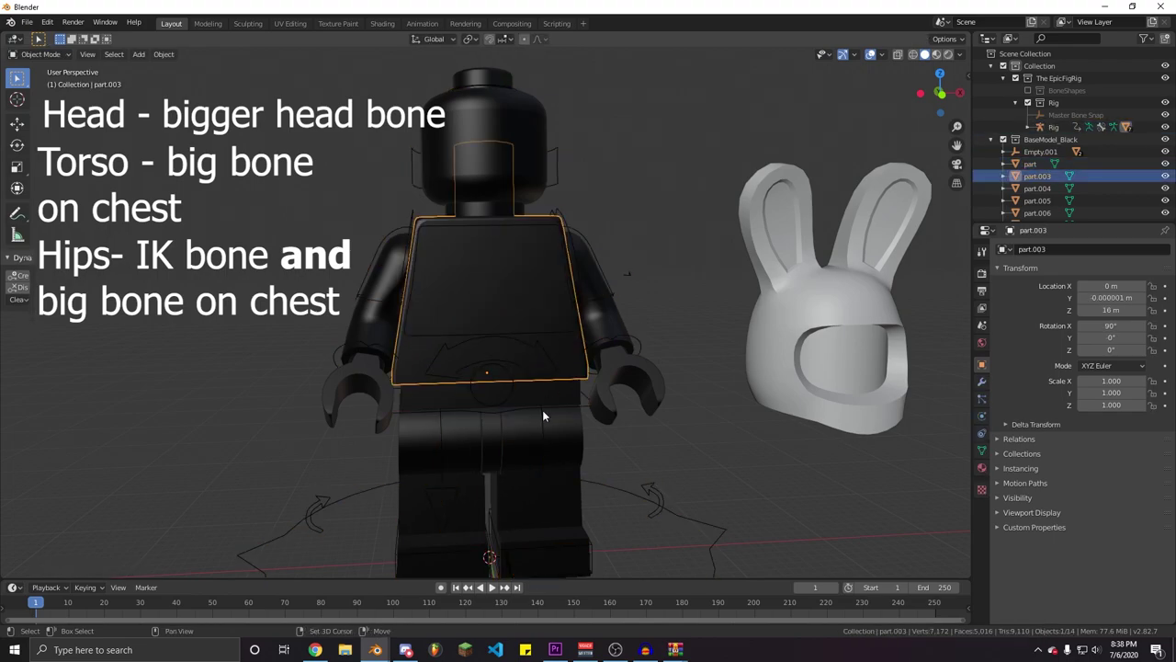
Parent the left leg mesh to the LeftFootIK bone using the Bone option
middle_click_drag(543, 413, 543, 358, "shift")
left_click(542, 444)
left_click(591, 505, "shift")
key("ctrl+Tab")
left_click(592, 506)
key("ctrl+p")
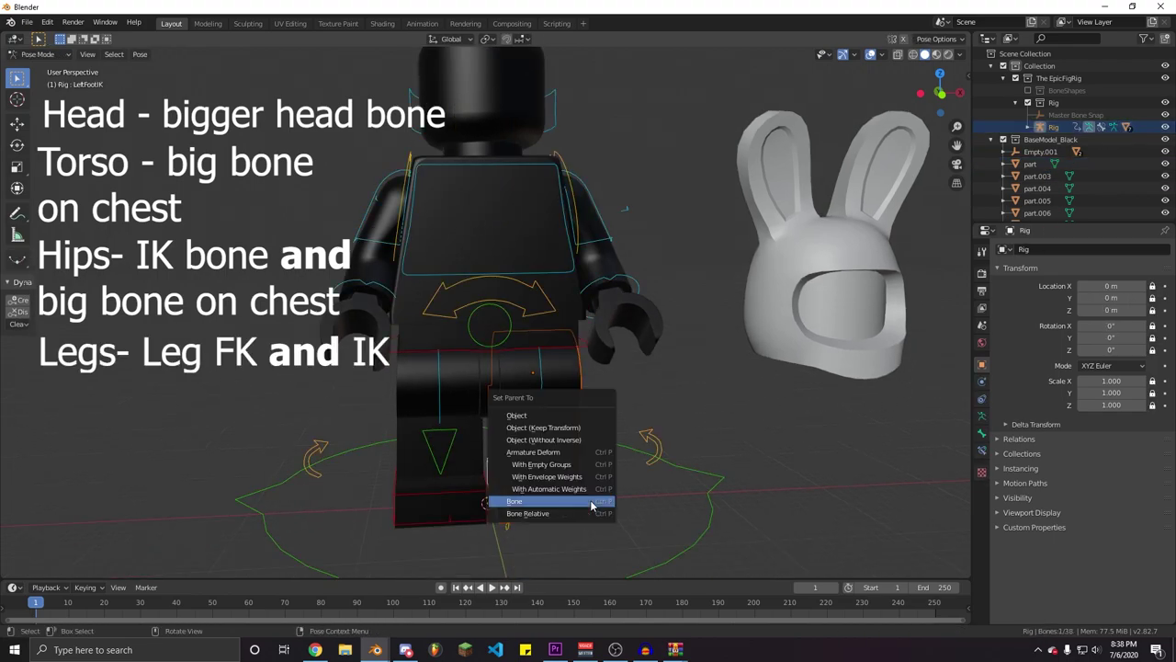
left_click(593, 503)
Parent the left leg mesh to the LeftLeg FK bone as well
key("ctrl+Tab")
left_click(560, 444)
left_click(540, 418, "shift")
left_click(540, 418)
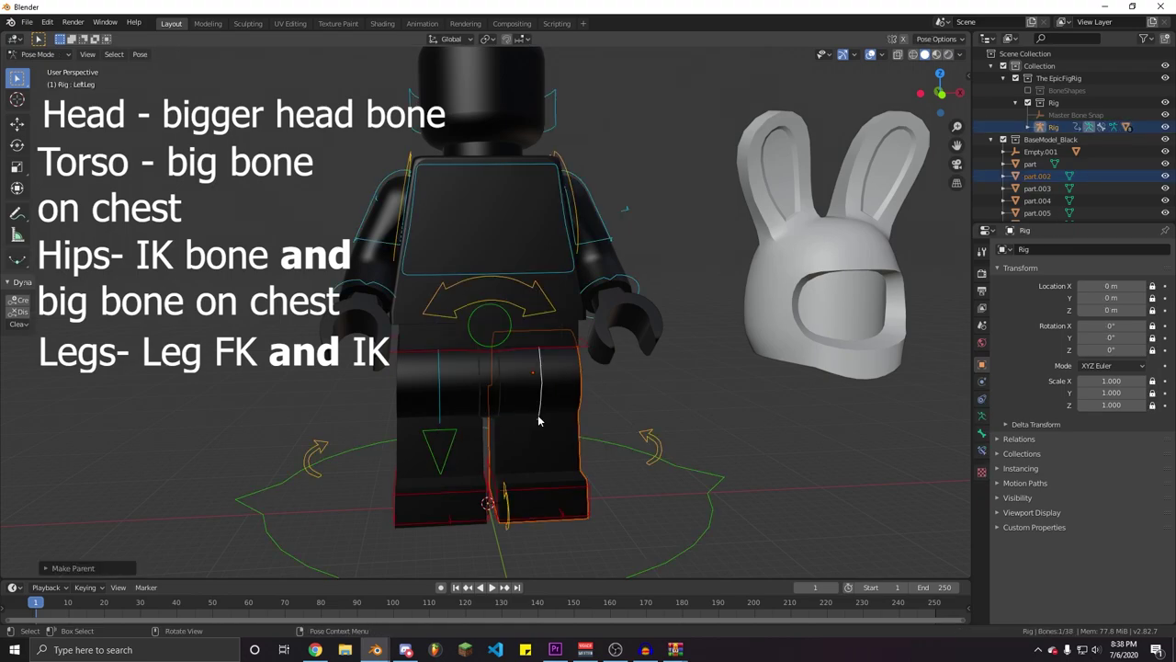
Parent the right leg mesh to the right foot IK bone using the Bone option
left_click(477, 471)
left_click(474, 525, "shift")
key("ctrl+Tab")
left_click(474, 524)
key("ctrl+p")
left_click(474, 524)
Parent the right leg mesh to the right leg FK bone as well
key("ctrl+Tab")
left_click(448, 440)
left_click(439, 412, "shift")
key("ctrl+Tab")
left_click(438, 413)
Select the rig, switch it to Pose Mode and pick the Left Arm bone
middle_click_drag(438, 414, 494, 315)
scroll(494, 314, "down", 1)
left_click(561, 259)
key("ctrl+Tab")
left_click(559, 260)
middle_click_drag(584, 283, 606, 230)
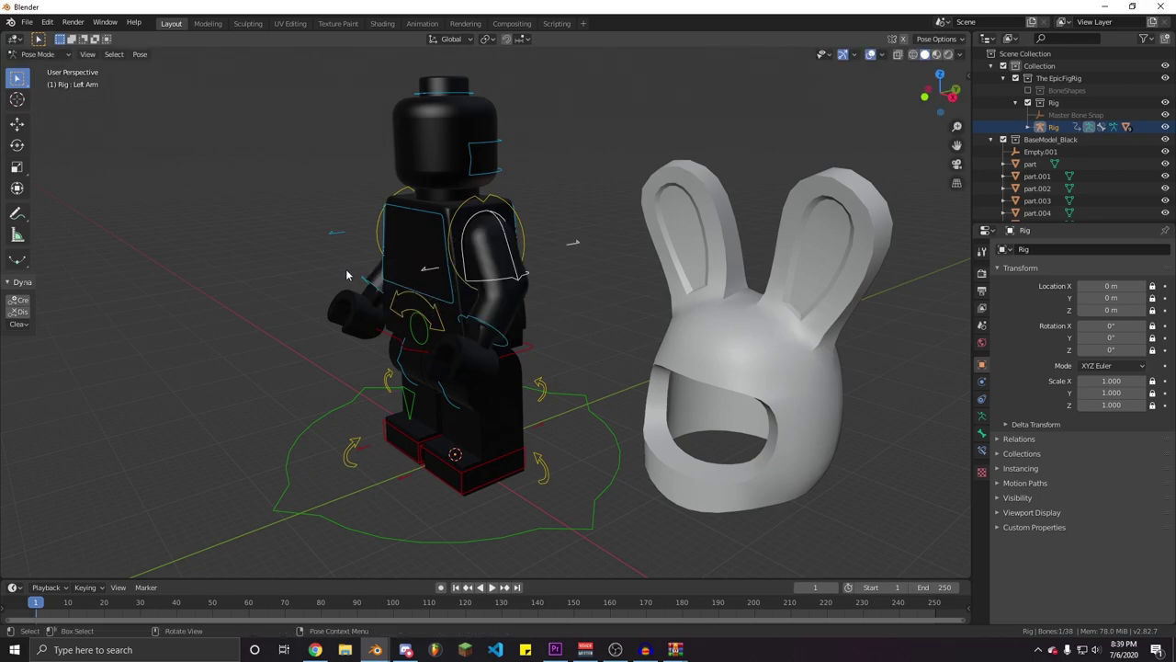
Try rotating the head bone and another upper-body bone to test the parented meshes
middle_click_drag(347, 267, 475, 288)
left_click(530, 332)
middle_click_drag(530, 333, 560, 331)
key("r")
right_click(536, 214)
left_click(455, 152)
middle_click_drag(540, 179, 639, 297)
key("r")
right_click(590, 413)
middle_click_drag(591, 418, 555, 308)
Try moving the LeftFootIK bone and its neighbour to test how the parented legs follow
left_click(553, 464)
middle_click_drag(554, 464, 629, 399)
key("g")
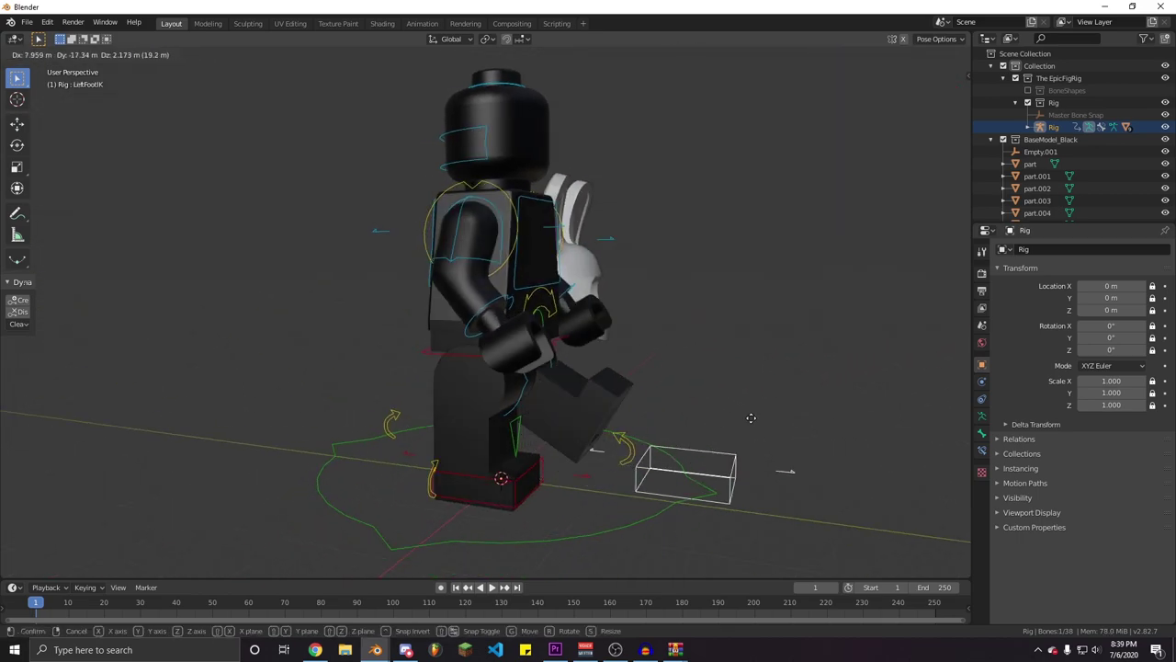
right_click(735, 422)
left_click(533, 476)
key("g")
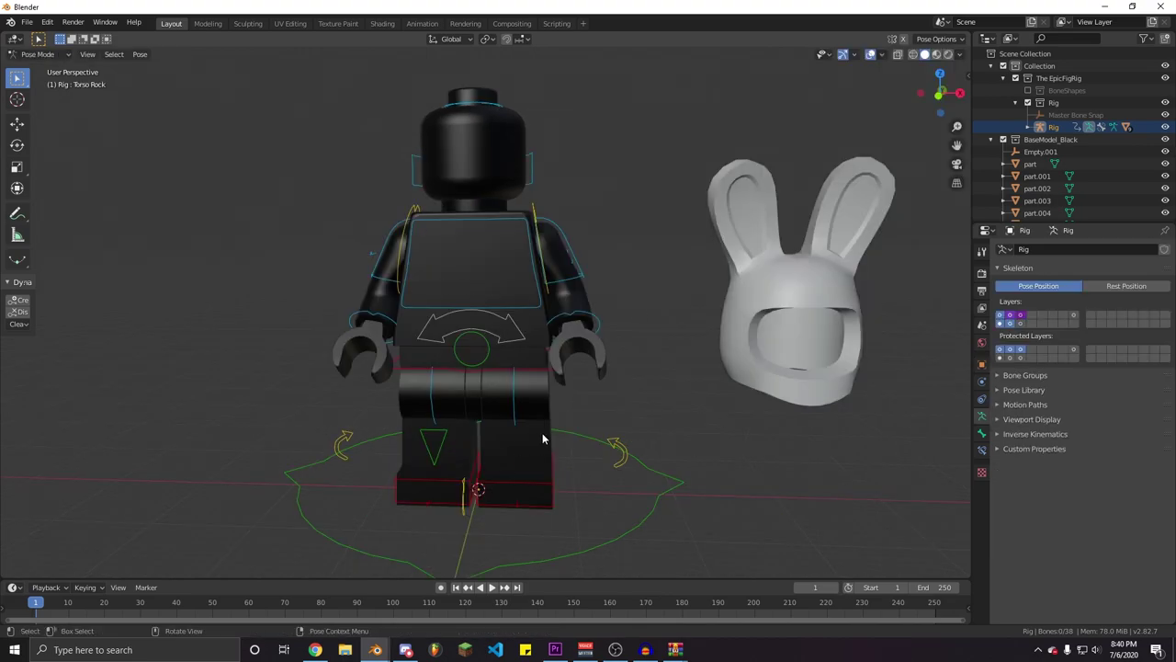
Try rotating the Torso Rock bone to test the rocking control on the custom minifigure
middle_click_drag(520, 465, 569, 366)
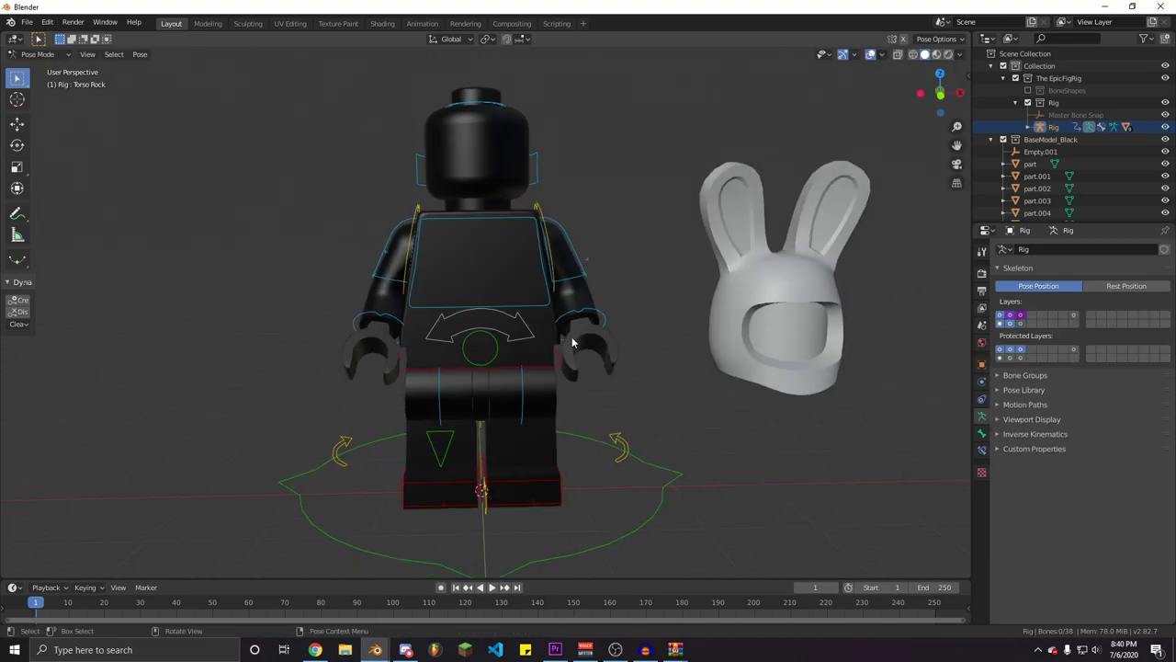
left_click(516, 324)
key("r")
right_click(586, 416)
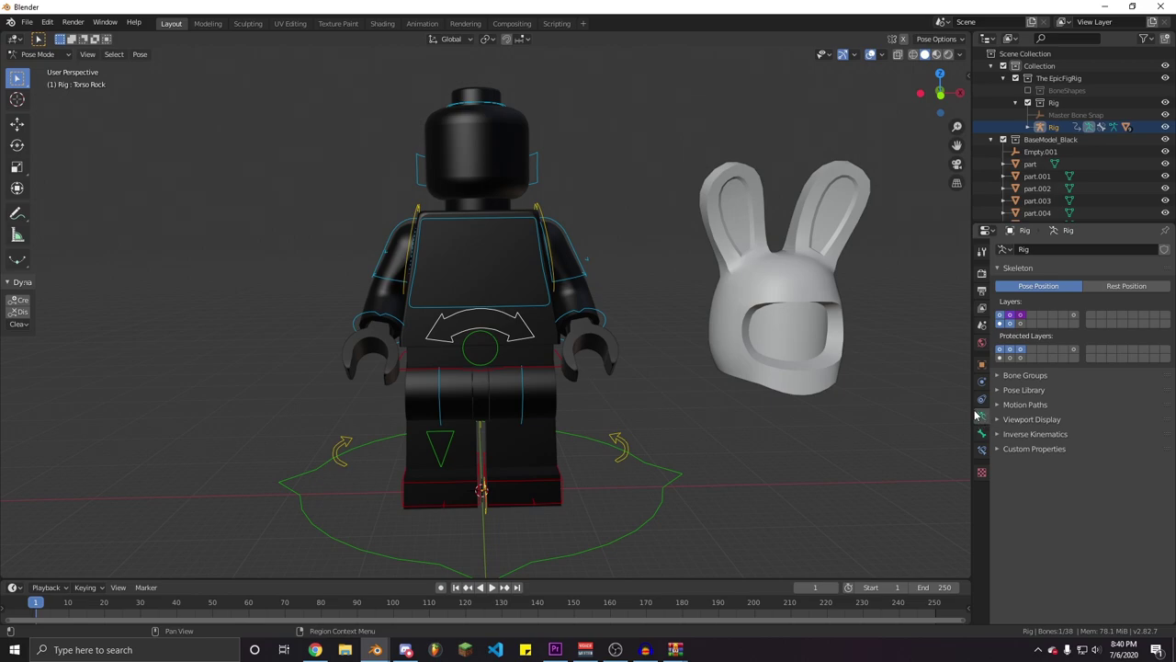
left_click(1010, 324)
left_click(1000, 316, "shift")
Enable In Front in the rig's viewport display settings so the bones draw over the meshes
scroll(562, 388, "up", 3)
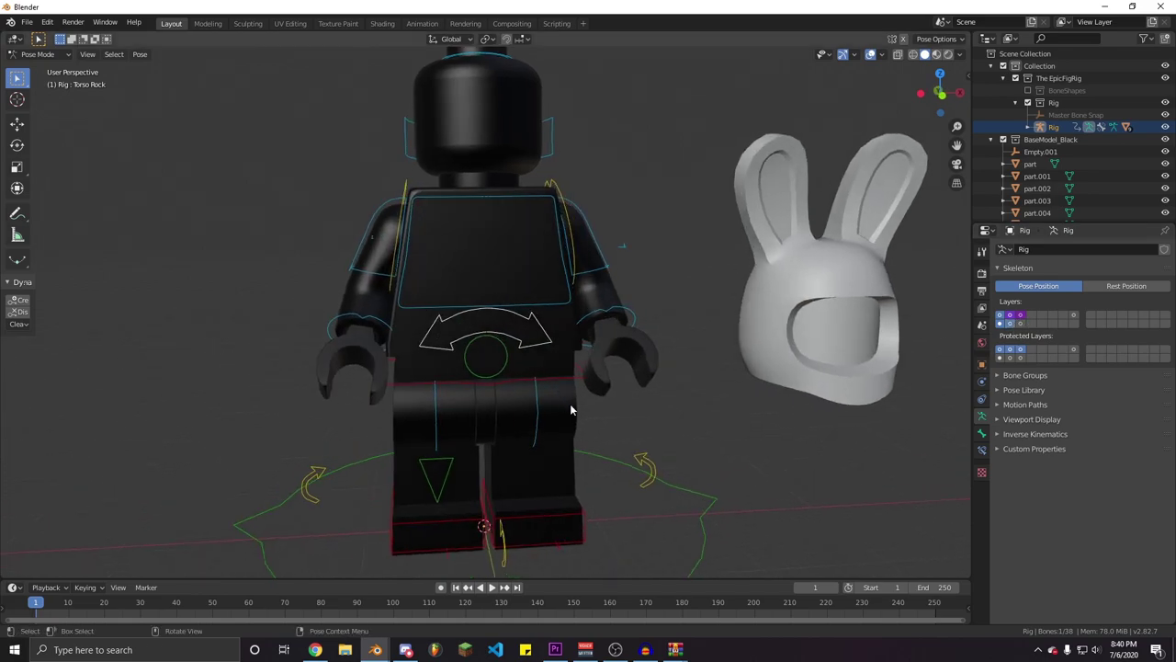
left_click(1038, 420)
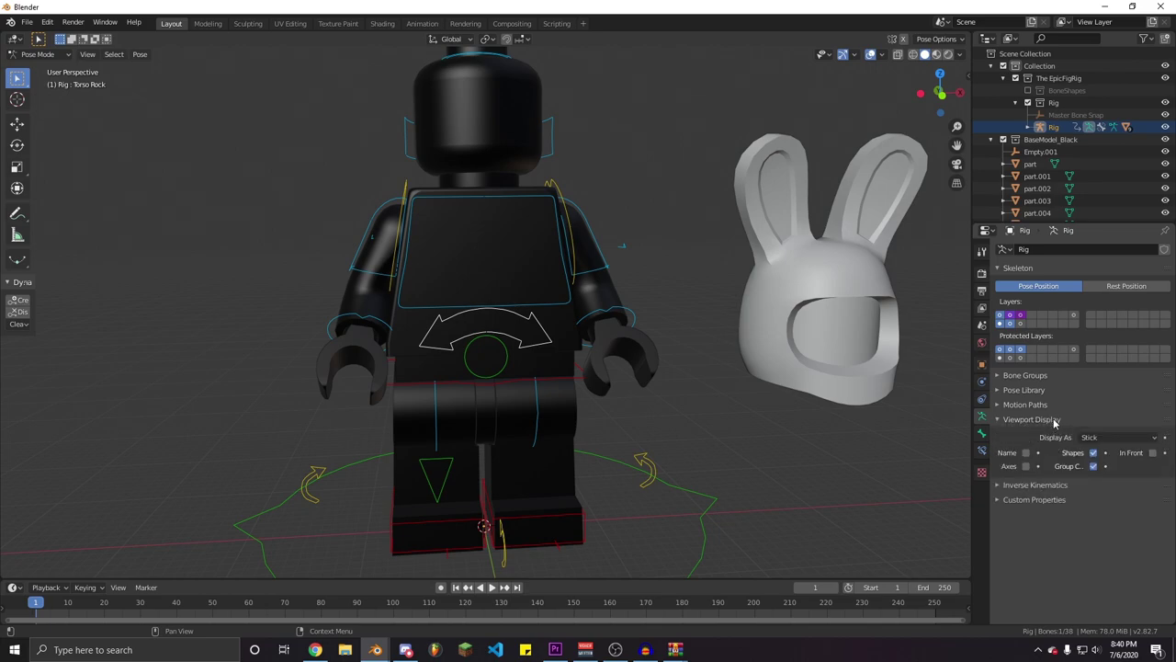
left_click(1151, 452)
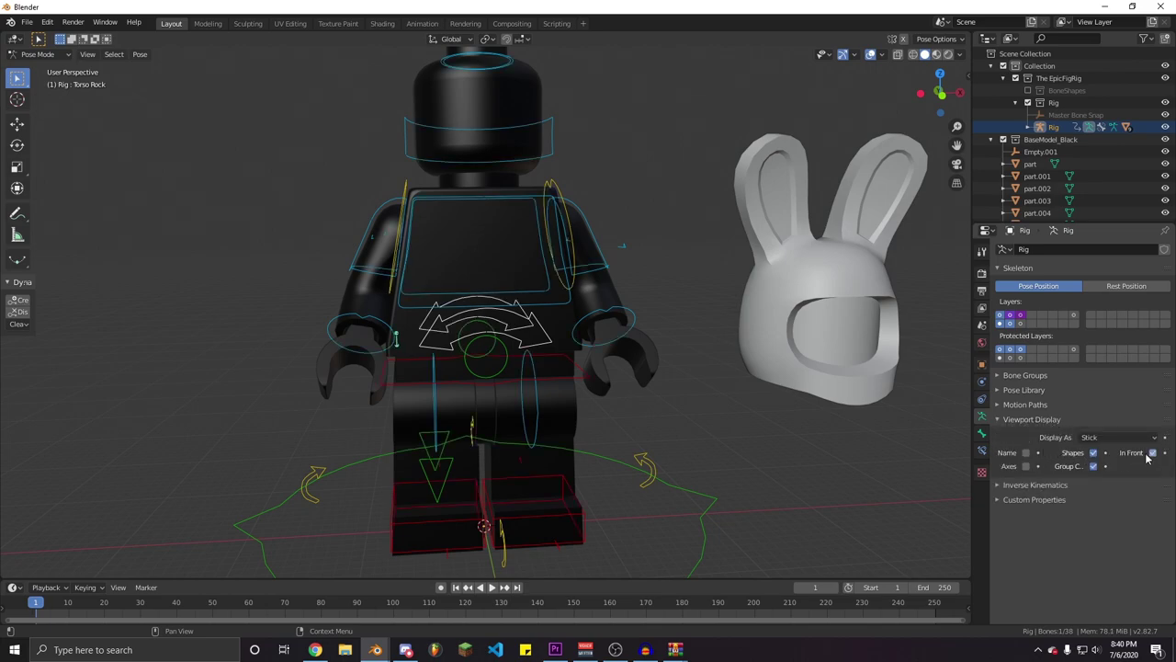
Select the torso pivot R bone and examine its place on the minifigure's torso
mouse_move(453, 380)
middle_mouse_down()
mouse_move(422, 377)
mouse_move(428, 399)
mouse_move(376, 368)
mouse_move(407, 428)
mouse_move(294, 460)
mouse_move(527, 450)
mouse_move(517, 454)
mouse_move(558, 462)
mouse_move(512, 439)
mouse_move(531, 441)
middle_mouse_up()
scroll(517, 454, "up", 2)
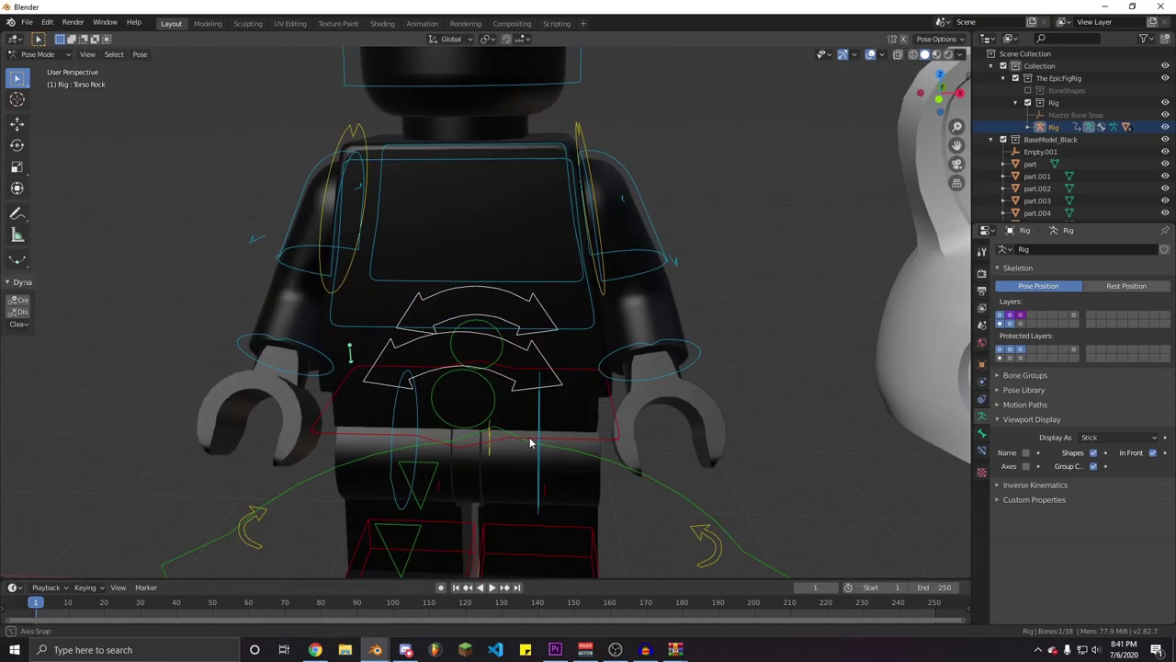
left_click(349, 353)
scroll(459, 399, "down", 2)
middle_click_drag(487, 402, 551, 432)
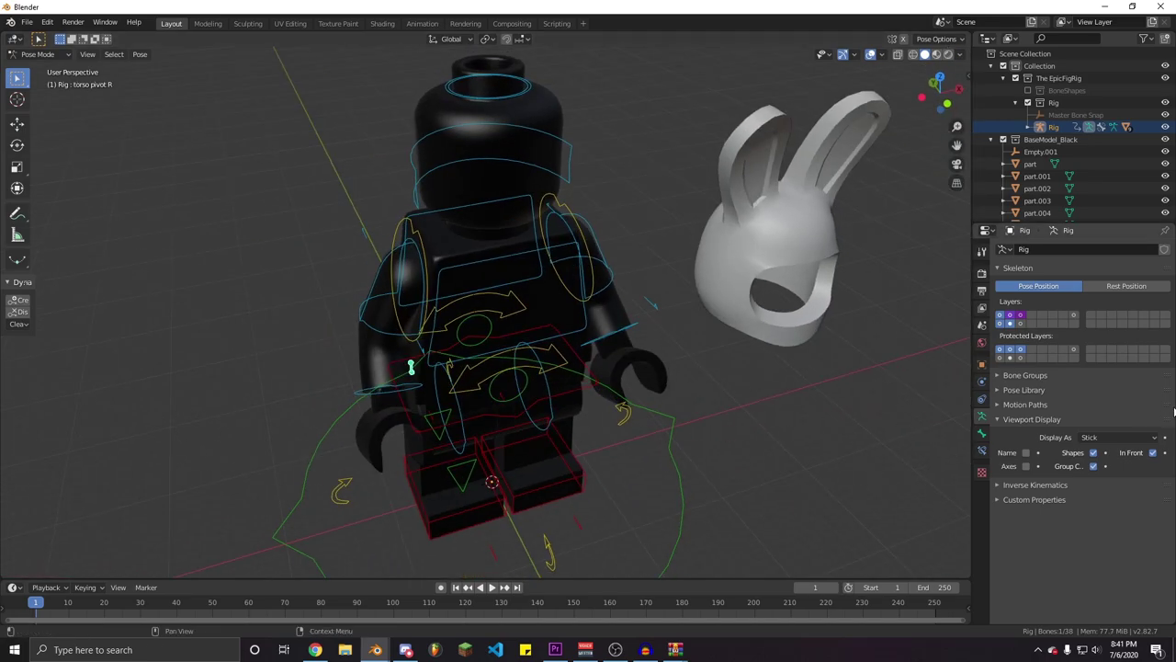
Show the armature layer holding the extra pivot and hand bones, and toggle the neighbouring layer to compare
left_click(1022, 324, "shift")
scroll(659, 436, "up", 1)
middle_click_drag(659, 436, 782, 387)
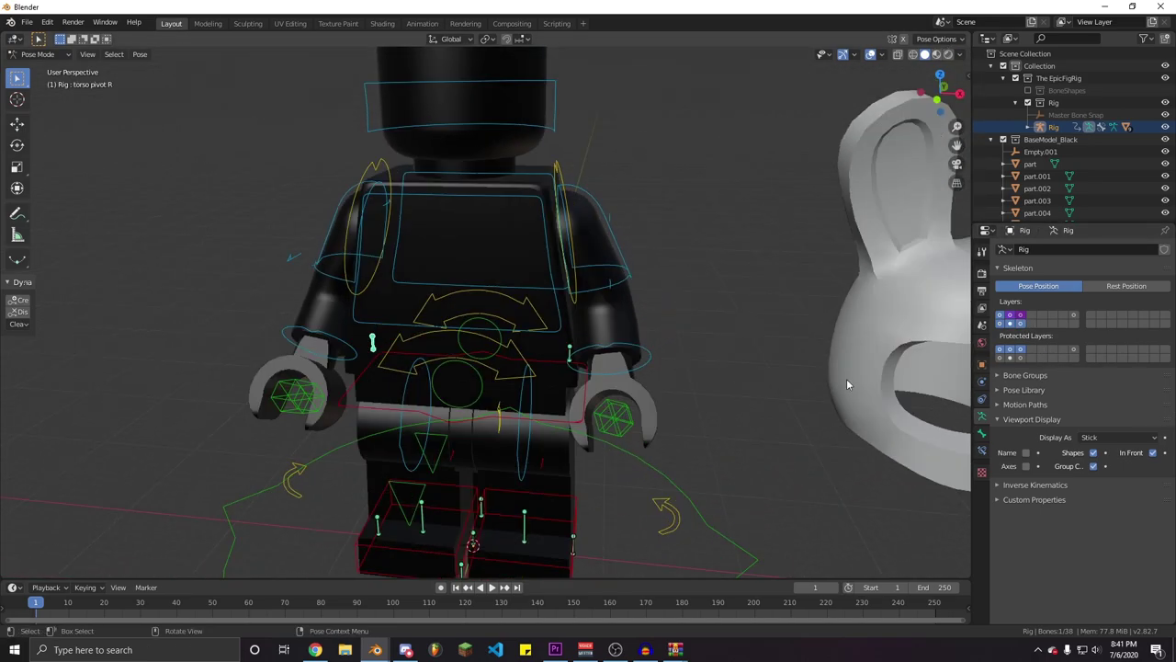
left_click(1012, 323, "shift")
left_click(1012, 324, "shift")
left_click(1012, 323, "shift")
Examine how the Torso pivot L bone relates to the Torso Rock bone by selecting each one
middle_click_drag(391, 375, 405, 373)
left_click(571, 348)
middle_click_drag(504, 372, 570, 368)
left_click(532, 333)
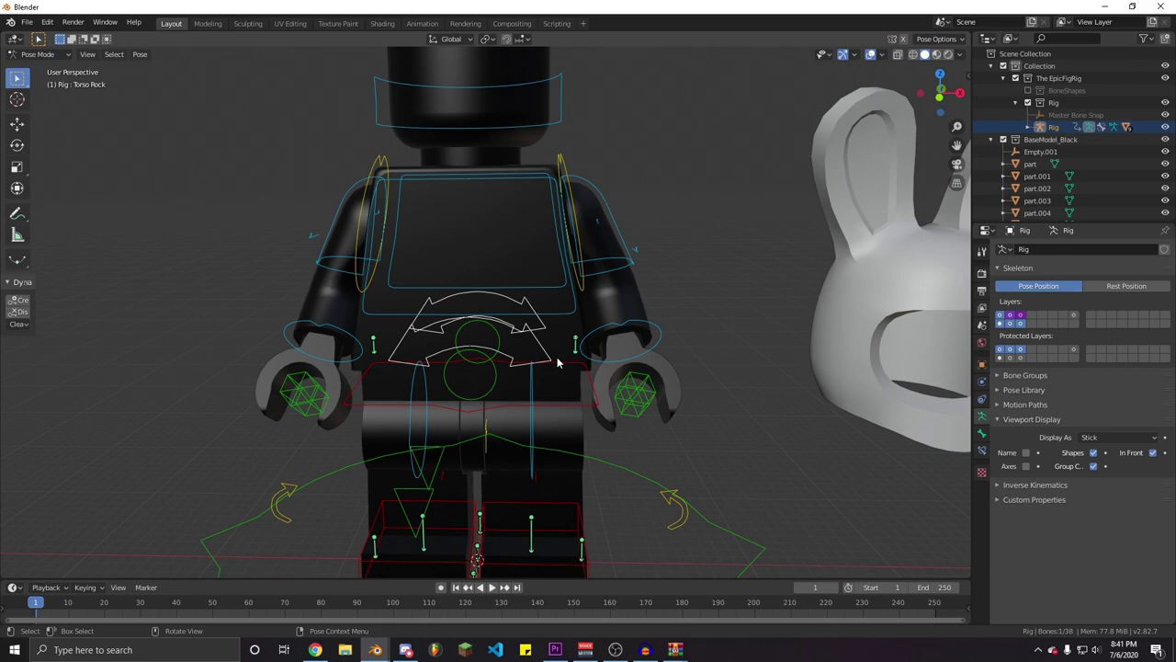
Parent the torso mesh to the rig's Torso pivot L bone using the Bone option
key("ctrl+Tab")
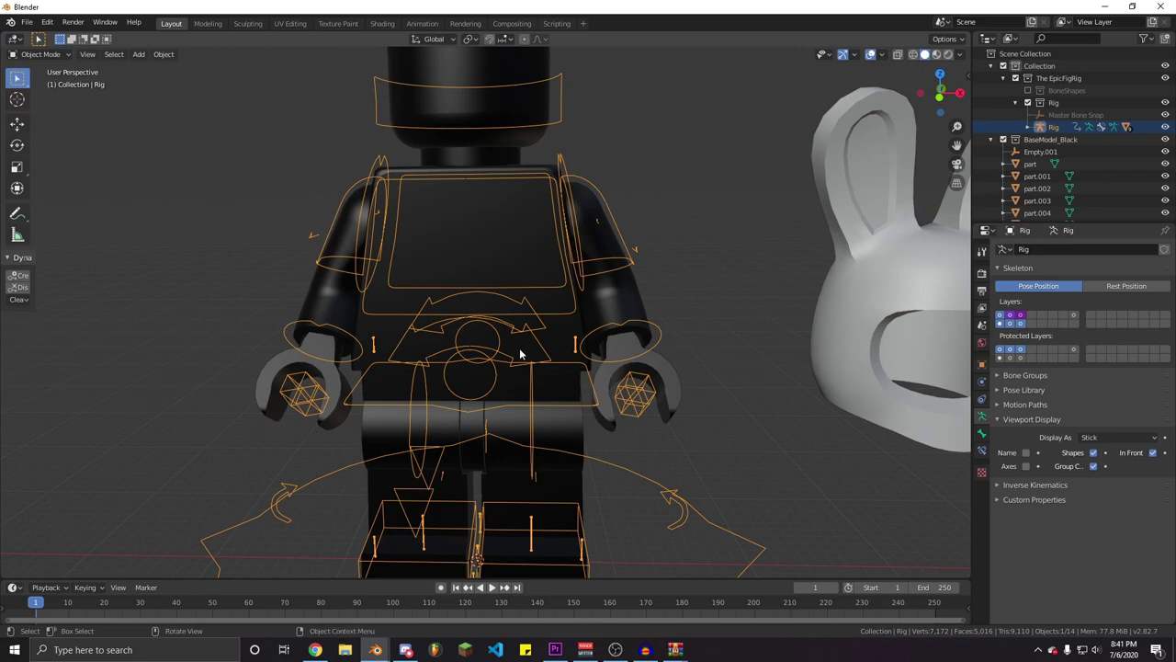
scroll(523, 351, "down", 2)
key("ctrl+Tab")
key("ctrl+Tab")
left_click(539, 332)
scroll(561, 351, "up", 4)
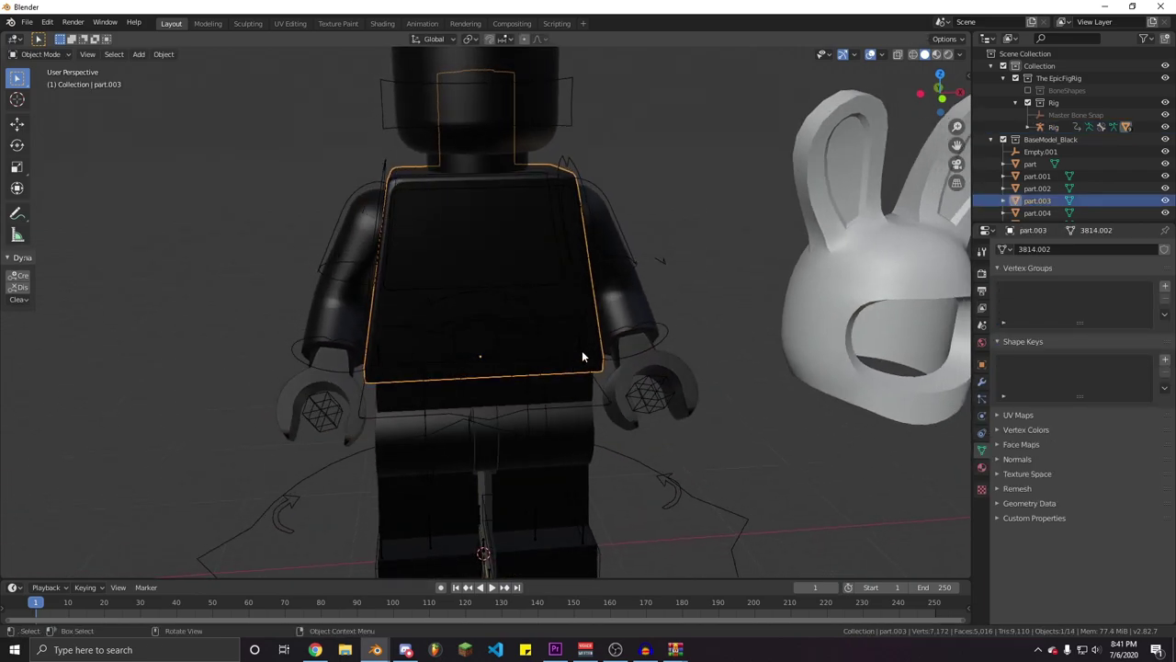
left_click(579, 349, "shift")
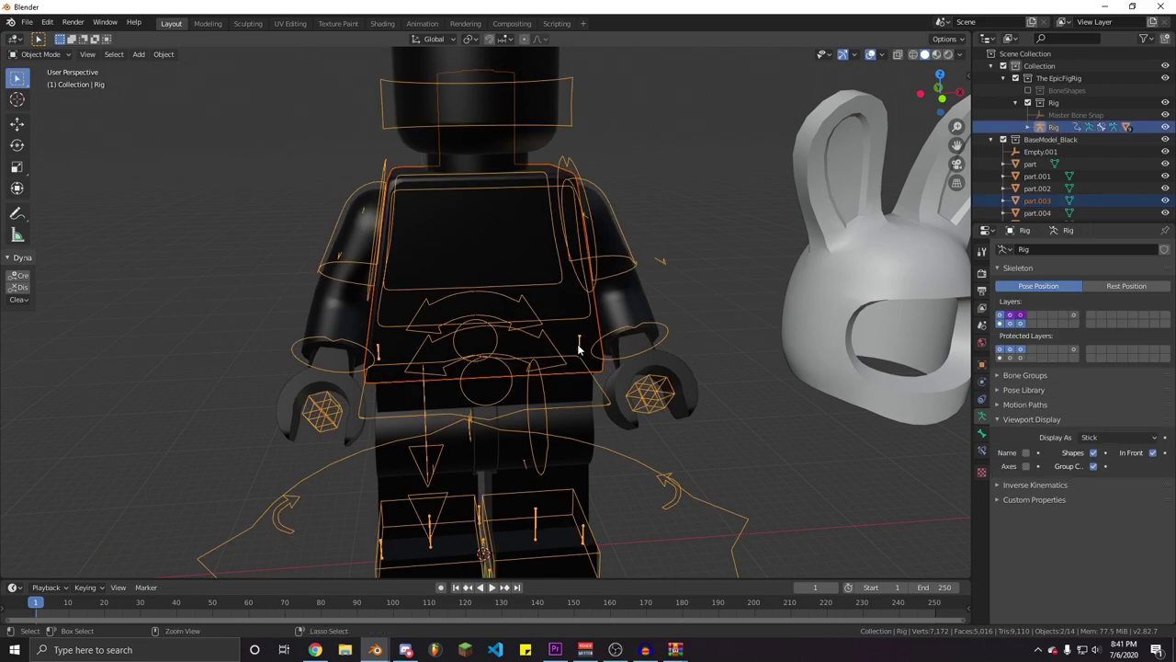
key("ctrl+Tab")
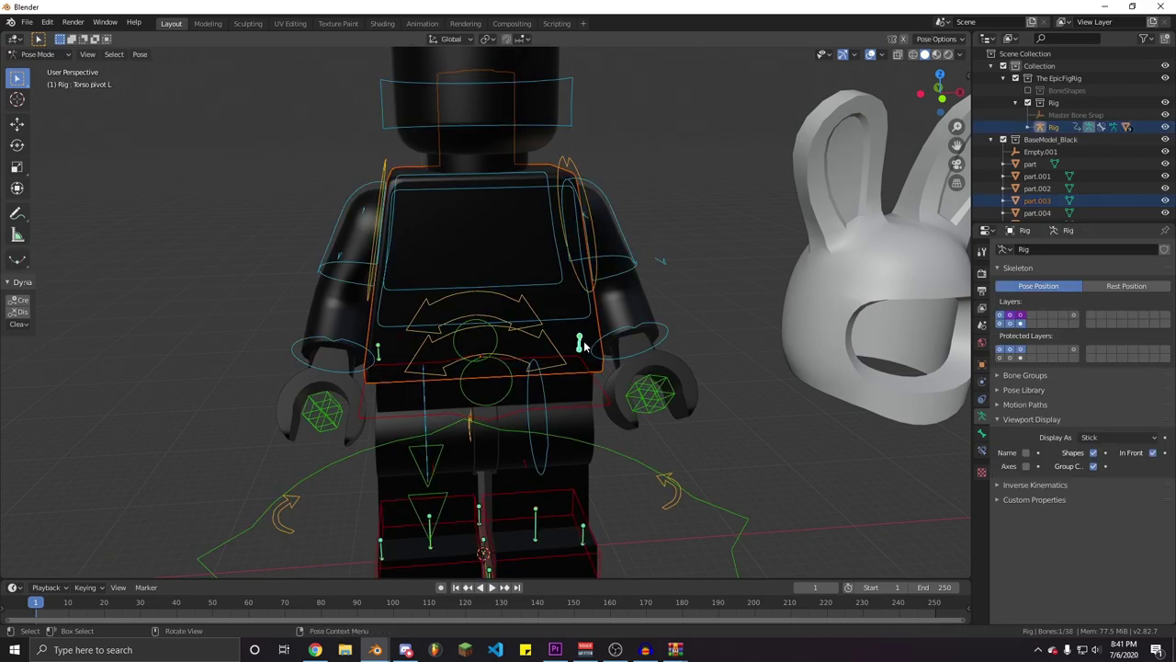
key("ctrl+p")
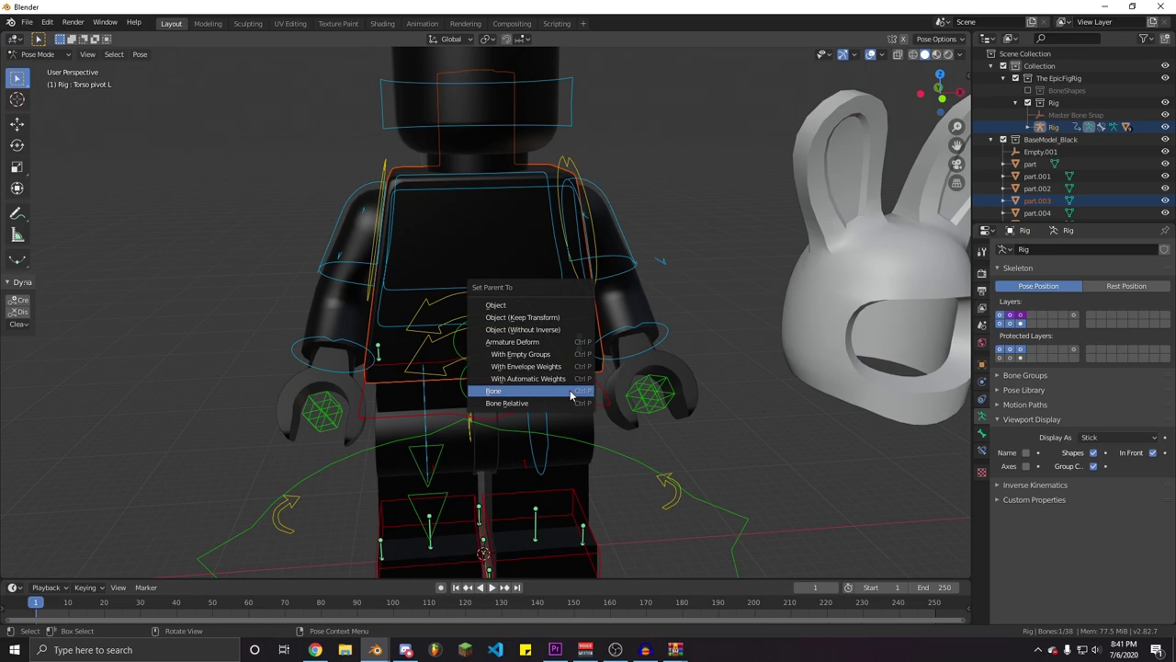
left_click(569, 395)
Parent the torso mesh to the rig's torso pivot R bone using the Bone option
key("ctrl+Tab")
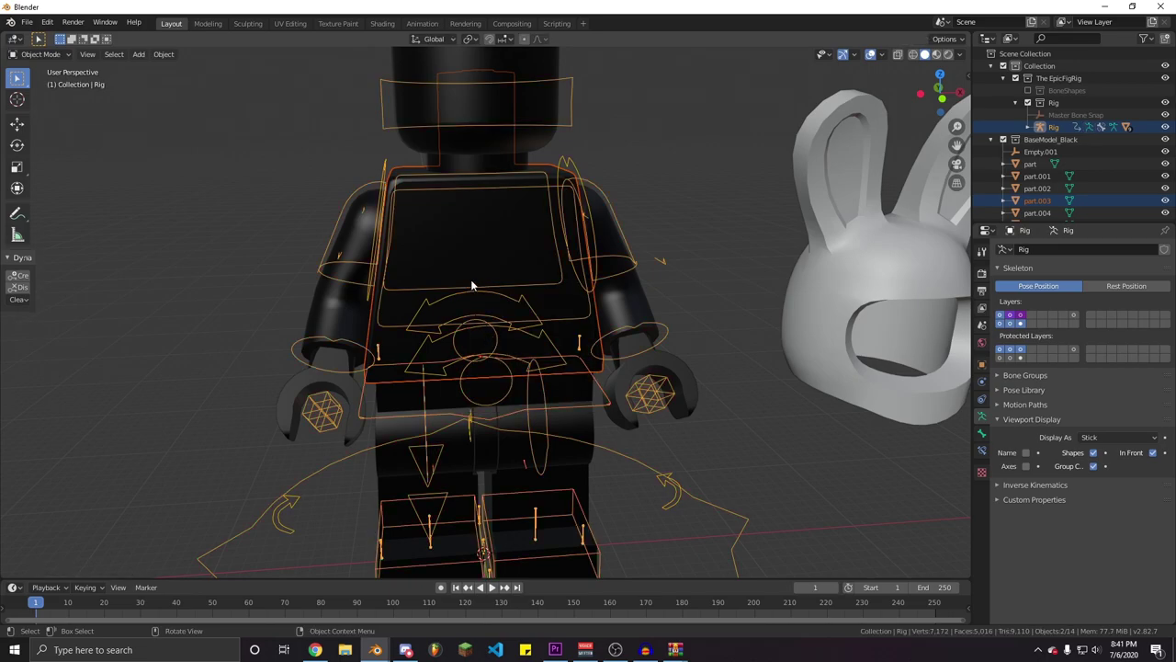
left_click(469, 280)
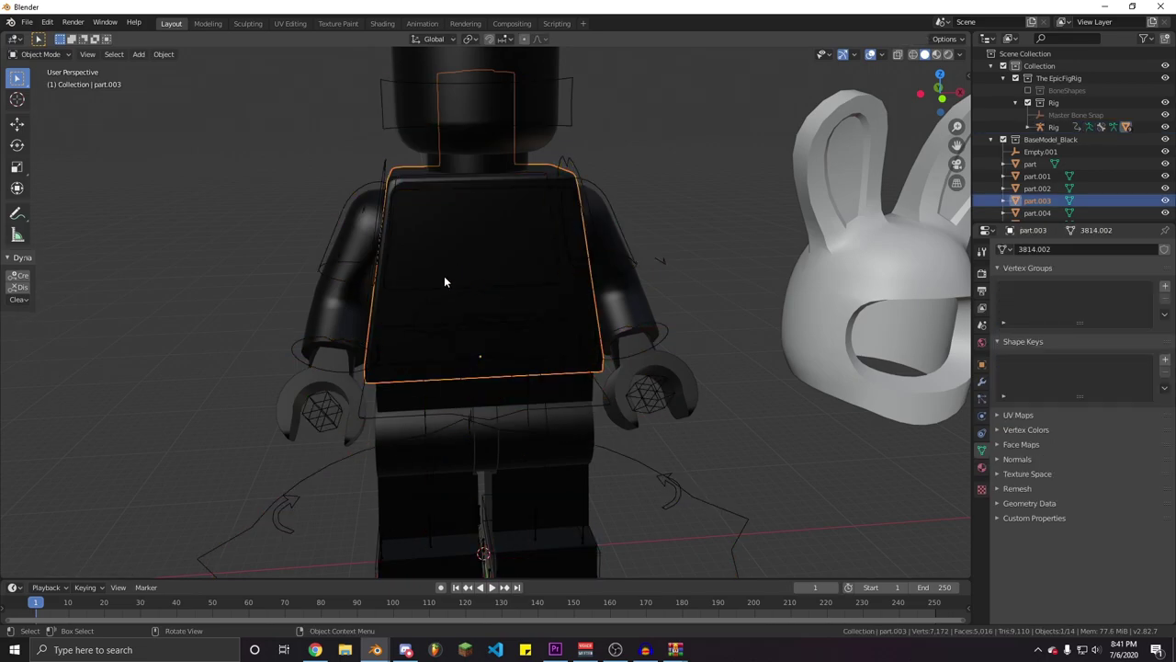
left_click(377, 354, "shift")
key("ctrl+Tab")
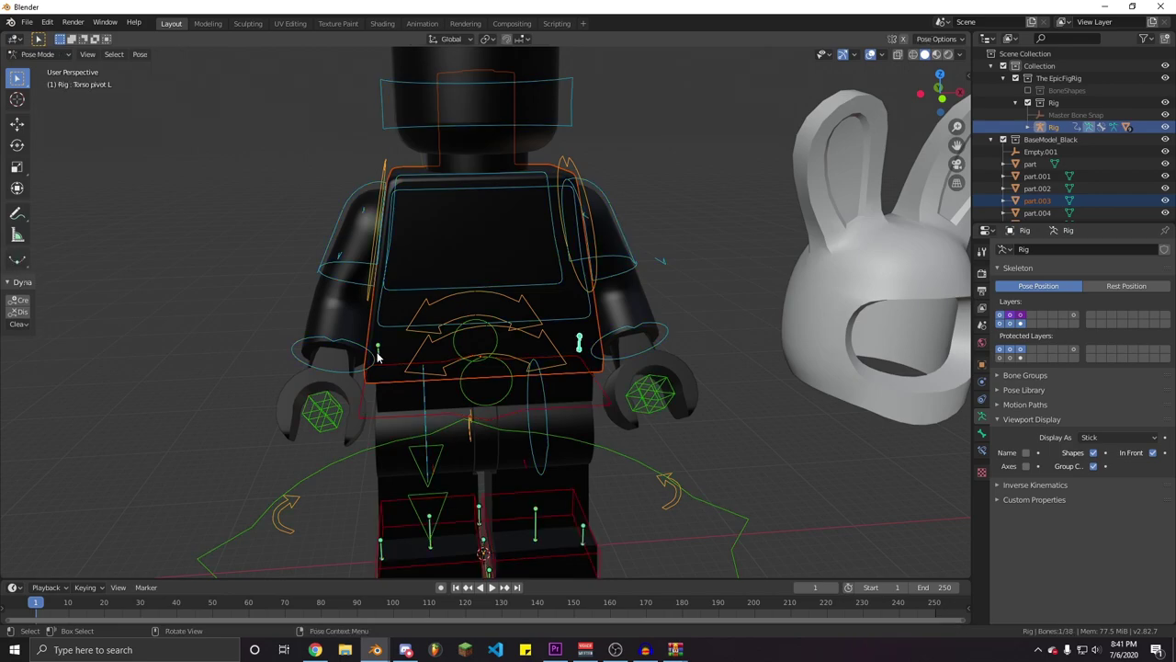
left_click(378, 352)
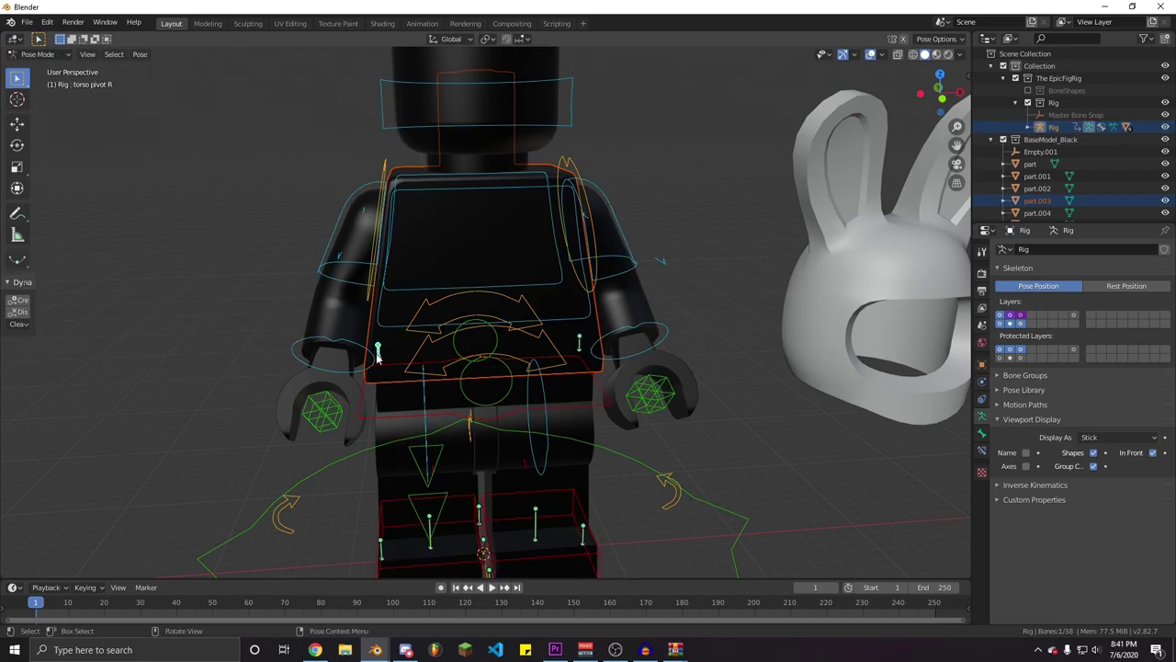
key("ctrl+p")
left_click(377, 355)
Test the torso's rocking by rotating the Torso Rock bone to each side, cancelling every rotation
key("ctrl+Tab")
left_click(548, 335)
left_click(543, 335)
key("ctrl+Tab")
left_click(548, 342)
middle_click_drag(578, 389, 533, 386)
key("r")
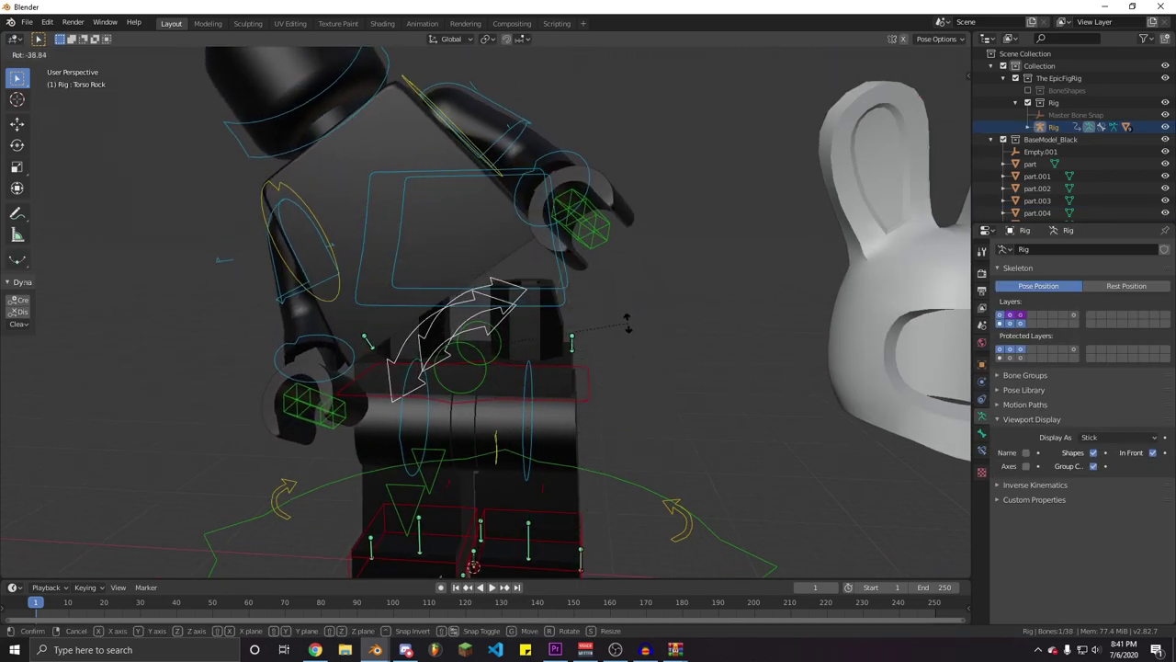
key("Escape")
middle_click_drag(541, 344, 349, 342)
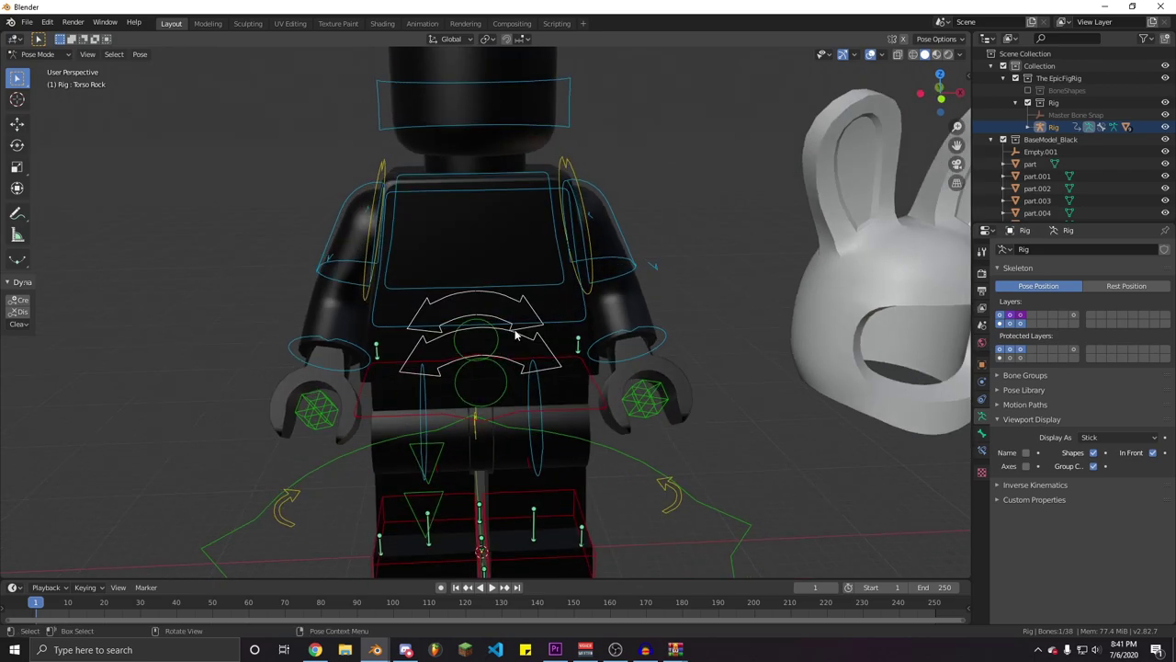
key("r")
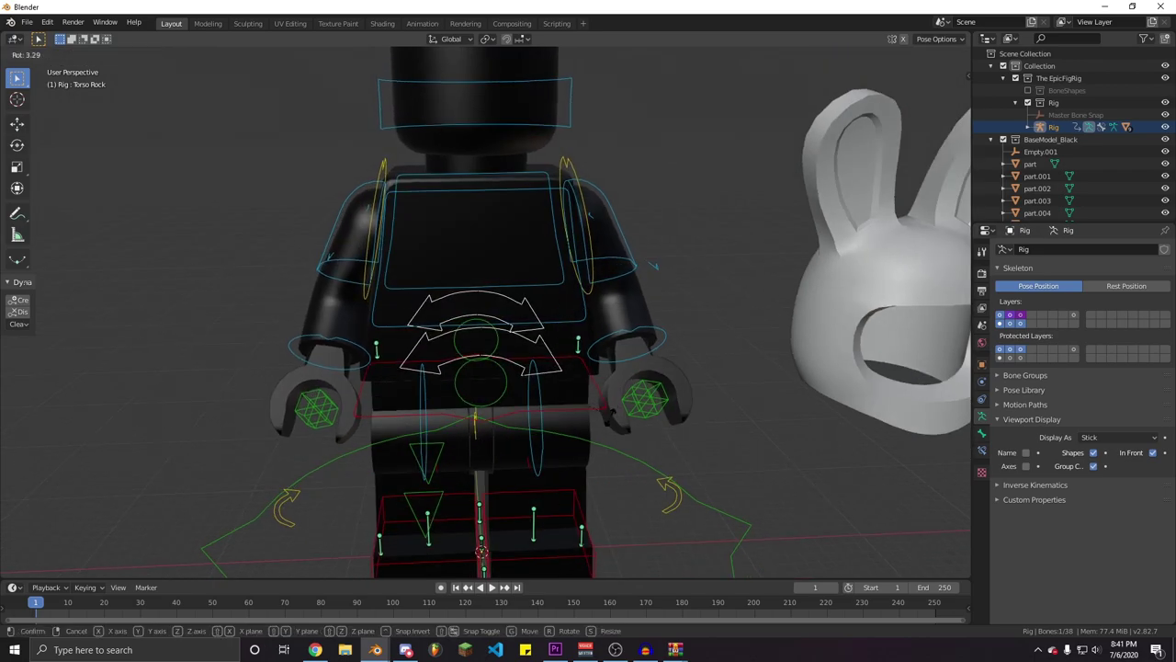
key("Escape")
key("r")
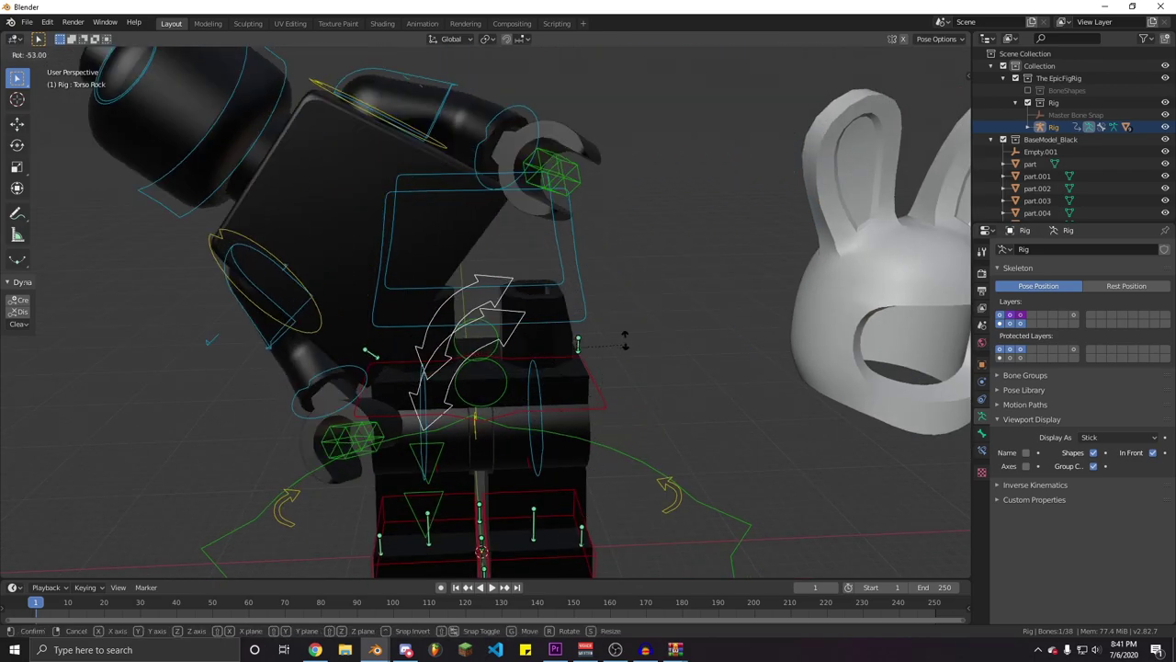
key("Escape")
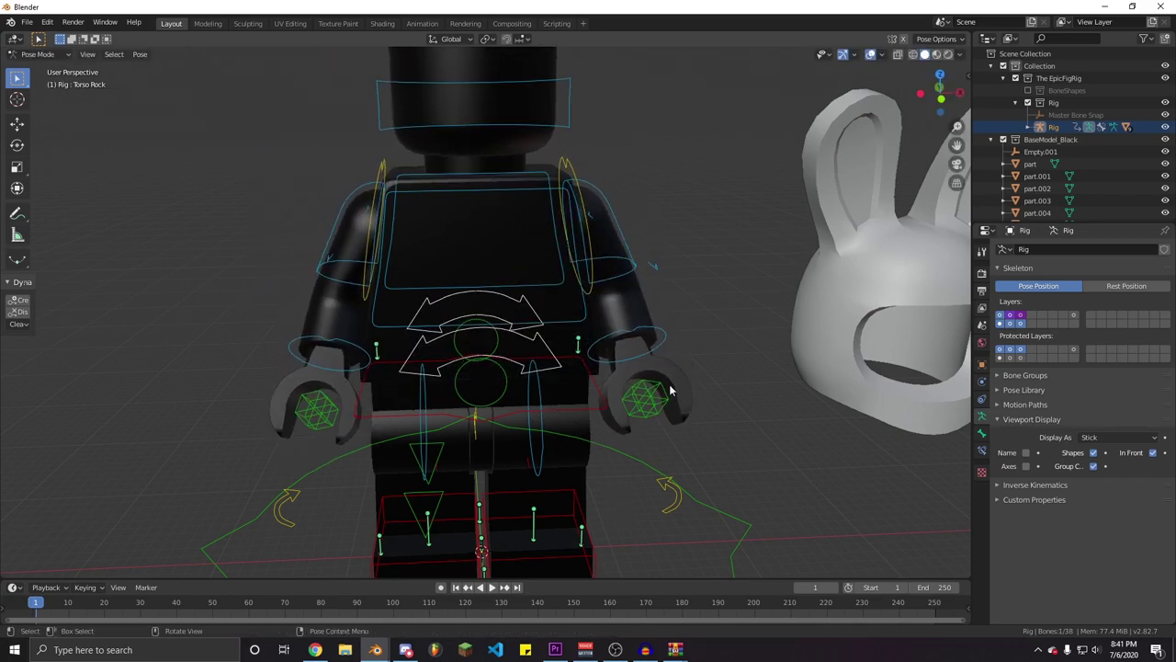
Turn off the rig's In Front display and hide the extra bone layers, leaving only the first armature layer shown
scroll(496, 335, "down", 3)
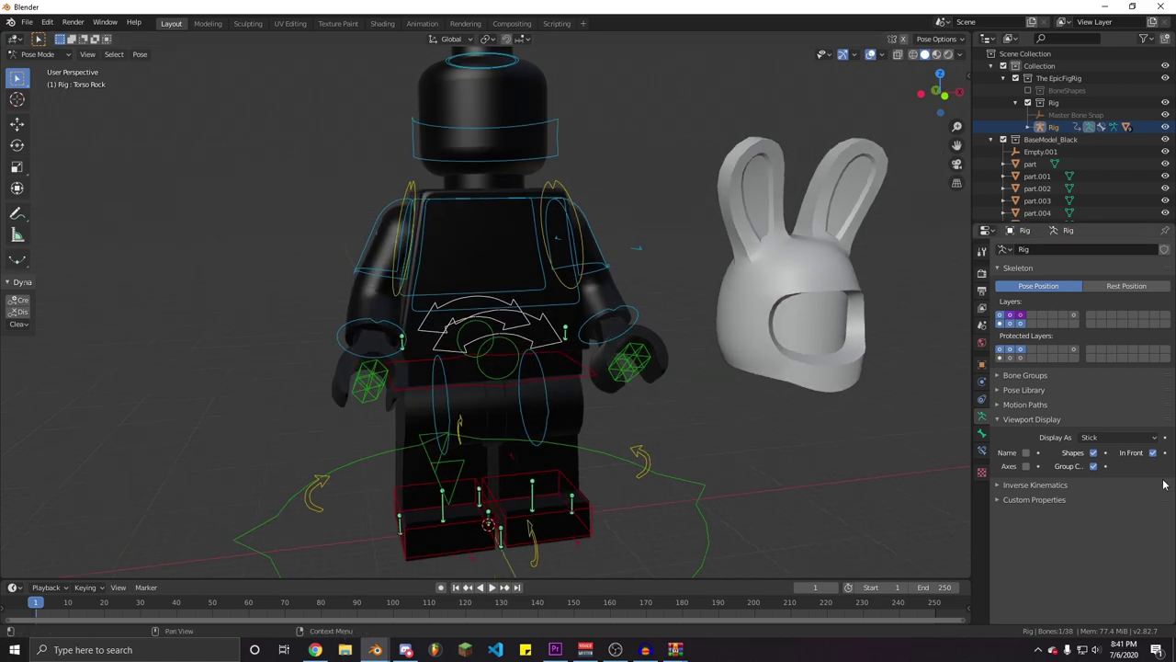
left_click(1153, 453)
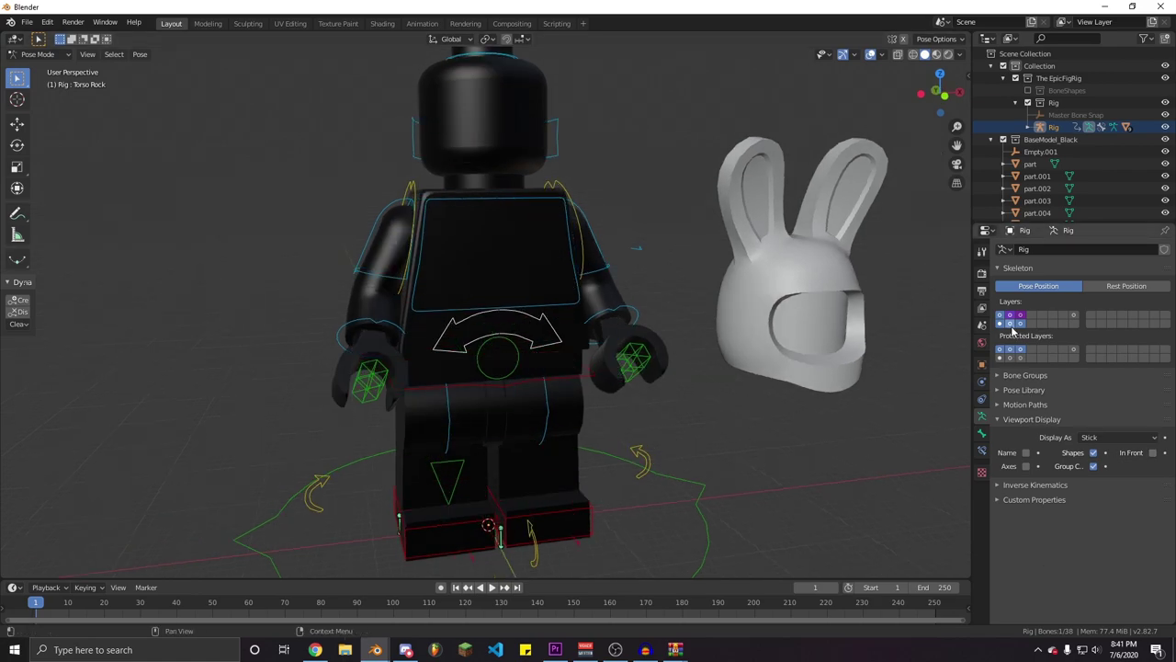
mouse_move(539, 360)
middle_mouse_down()
mouse_move(573, 389)
mouse_move(549, 353)
middle_mouse_up()
left_click(653, 261)
scroll(652, 313, "down", 3)
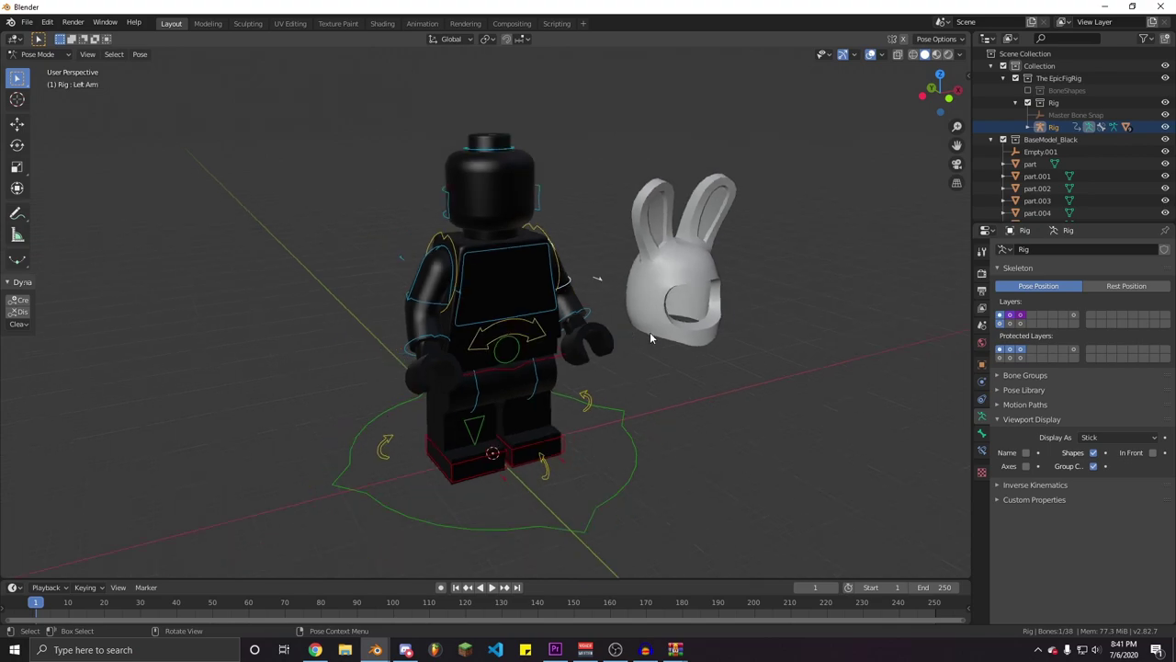
Try rotating the Torso Rock bone with the extra bones hidden, then cancel the rotation
middle_click_drag(653, 334, 551, 323)
left_click(520, 320)
middle_click_drag(549, 371, 532, 368)
key("r")
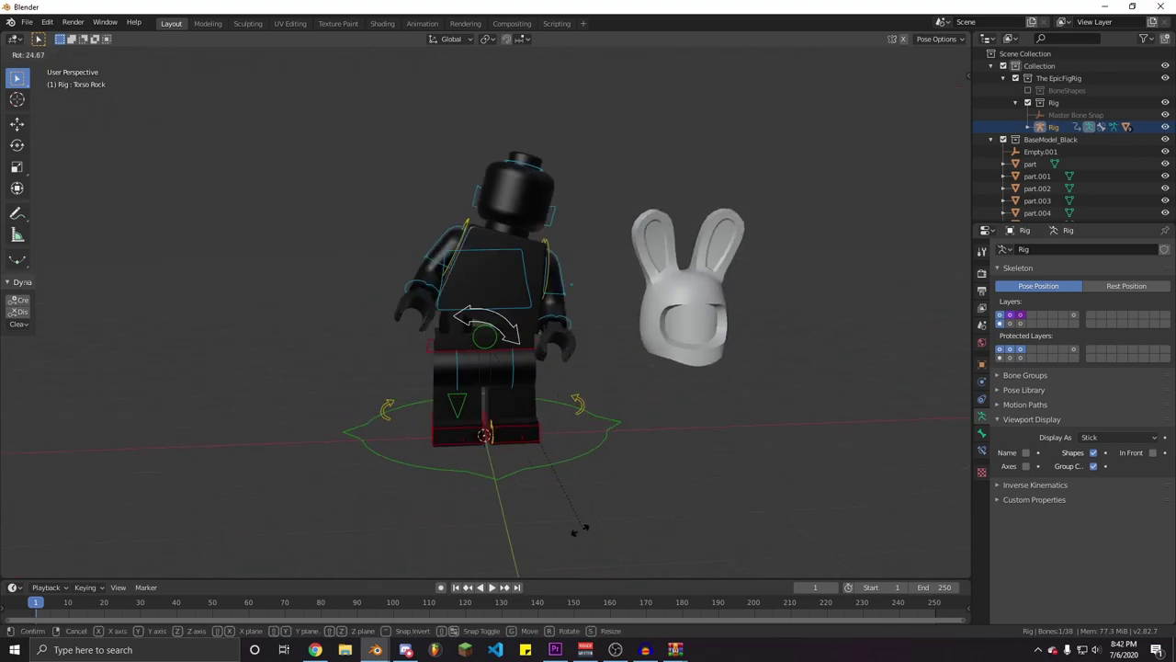
right_click(578, 513)
middle_click_drag(478, 295, 680, 390)
Snap the bunny helmet to the minifigure's head using EpicFigRig's Head accessory snapping, with the rig as the active object
key("ctrl+Tab")
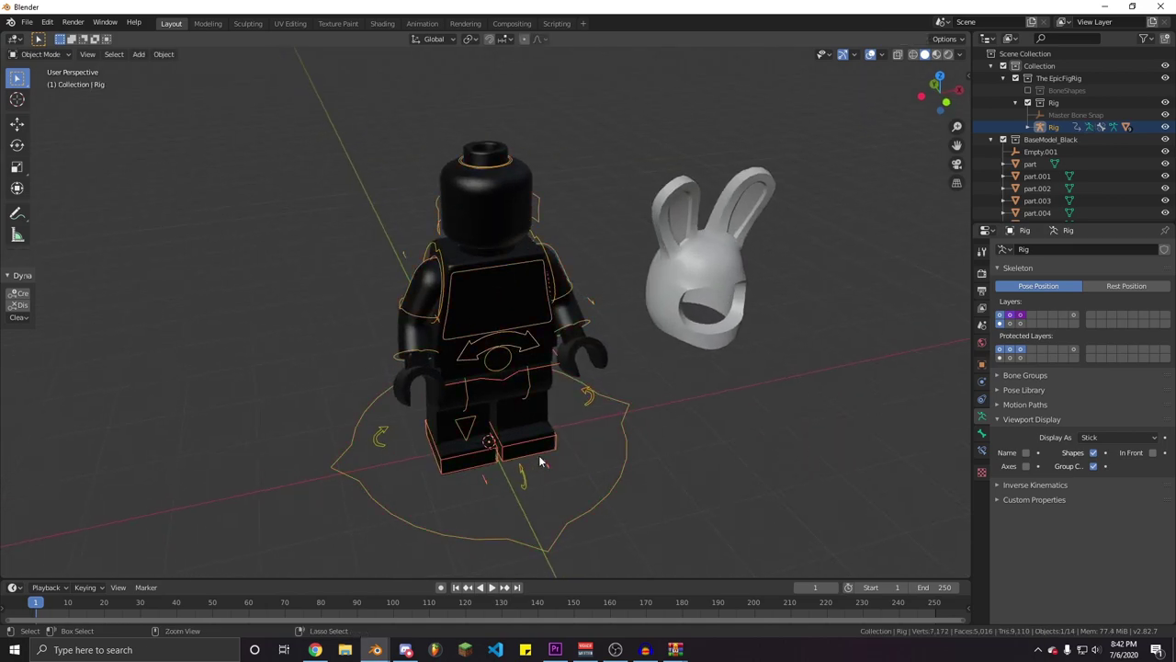
scroll(530, 373, "up", 3)
middle_click_drag(530, 373, 591, 347)
scroll(593, 348, "down", 3)
middle_click_drag(850, 345, 770, 349)
left_click(770, 350)
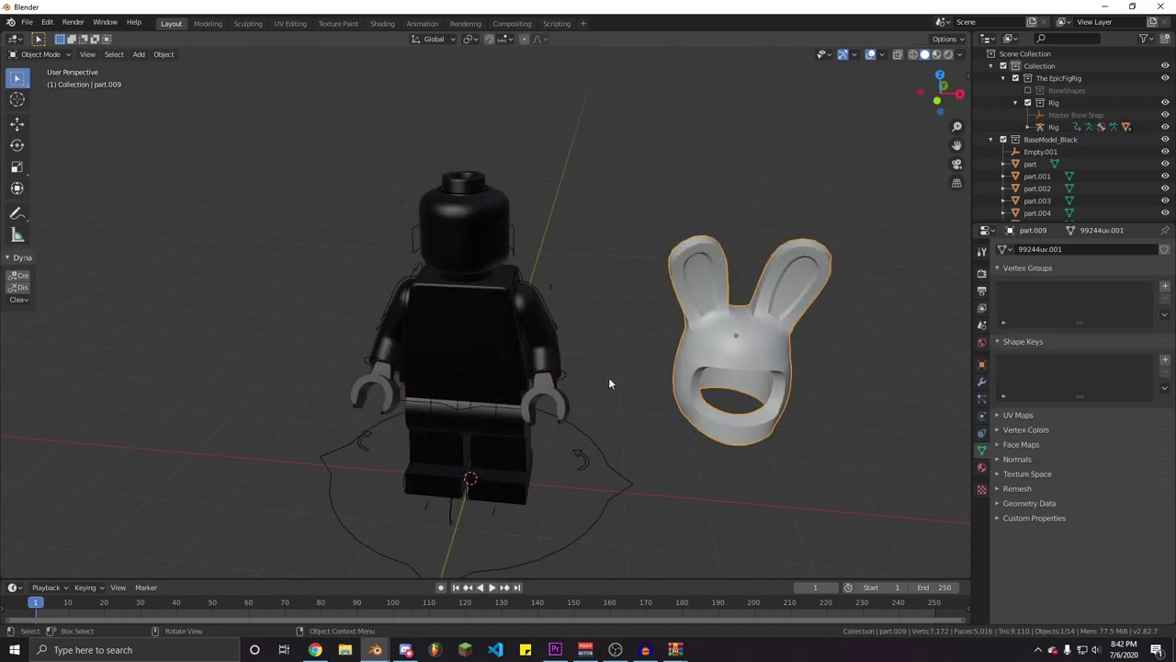
middle_click_drag(625, 319, 557, 291)
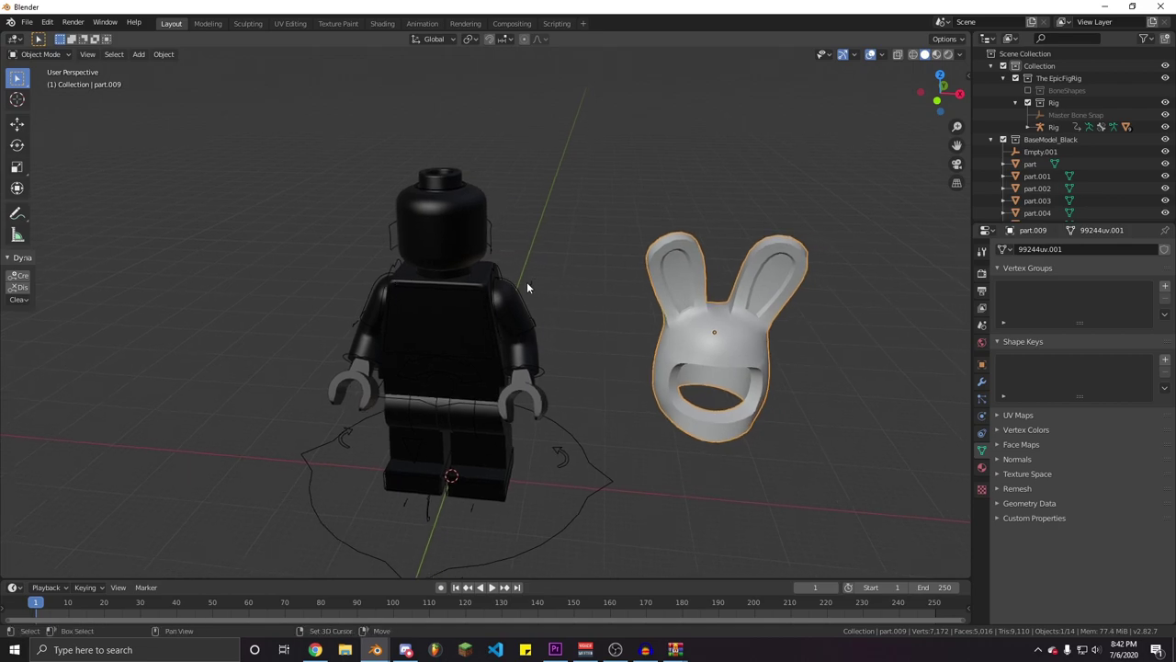
left_click(525, 281, "shift")
key("m")
middle_click_drag(673, 236, 665, 239)
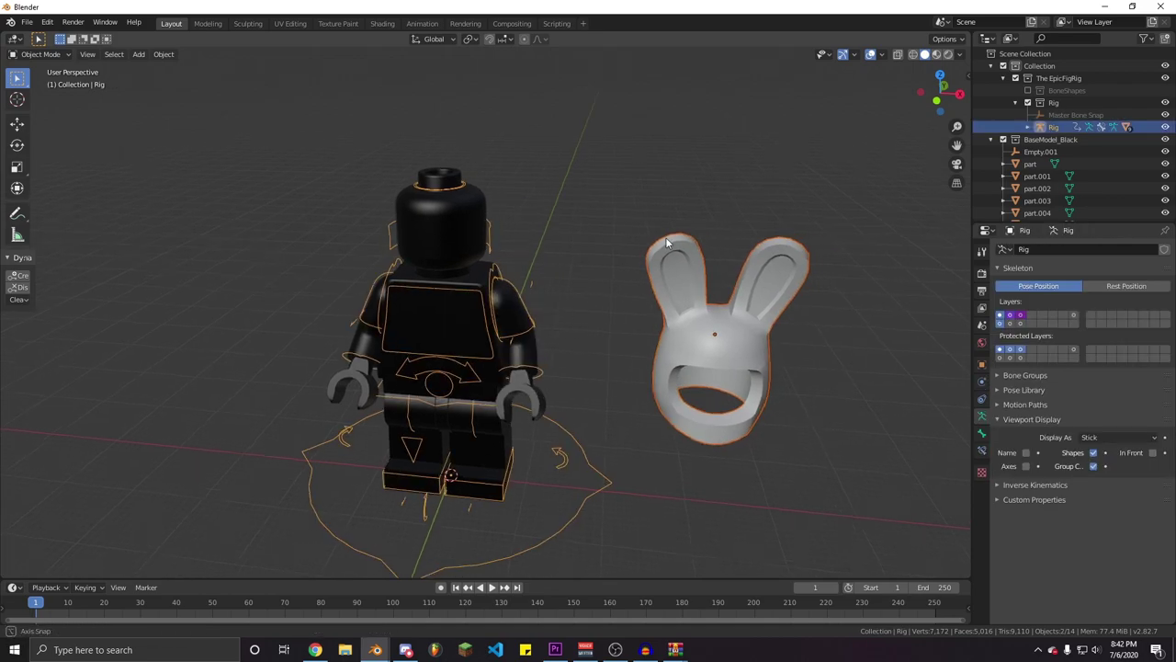
key("n")
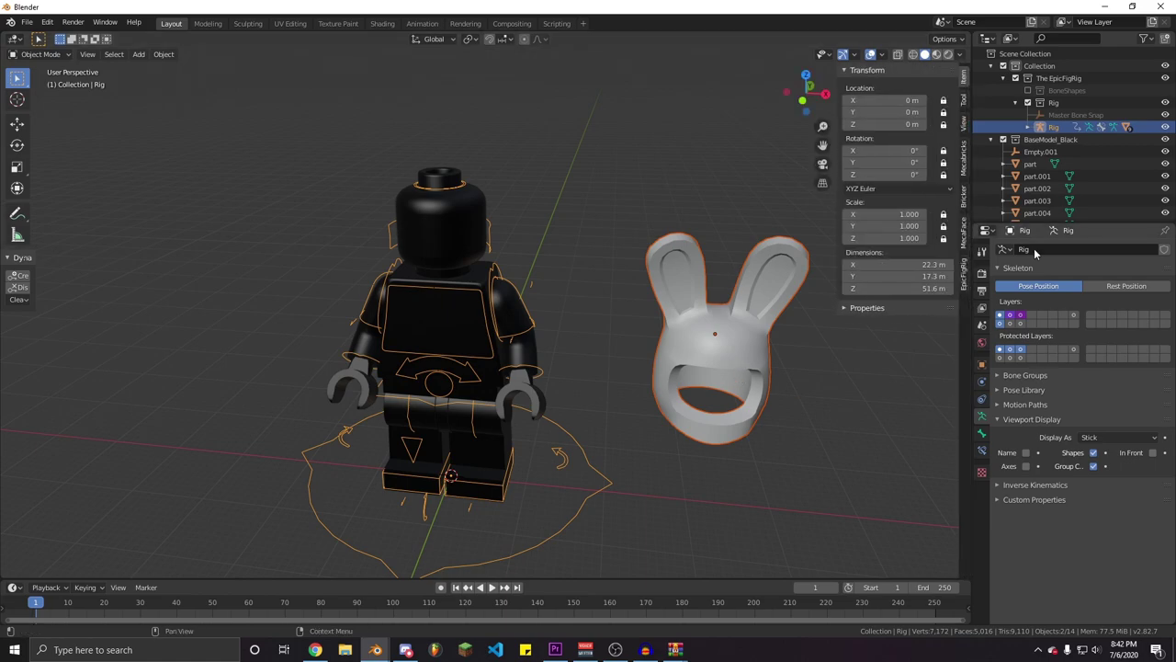
left_click(963, 272)
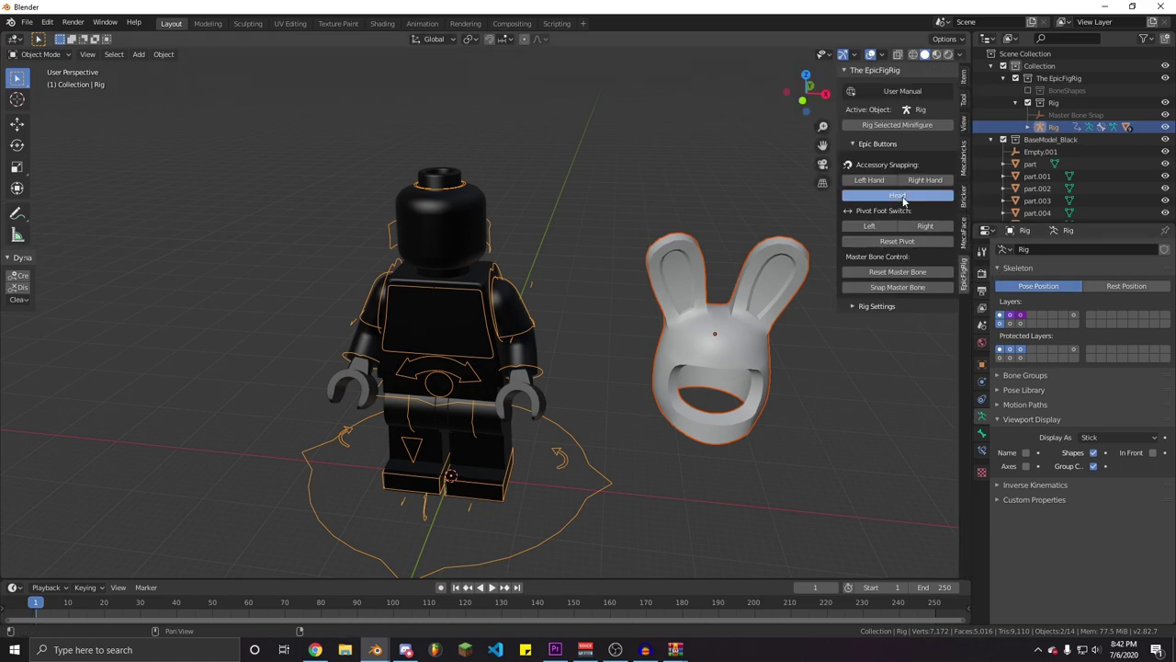
left_click(897, 180)
middle_click_drag(498, 289, 541, 300)
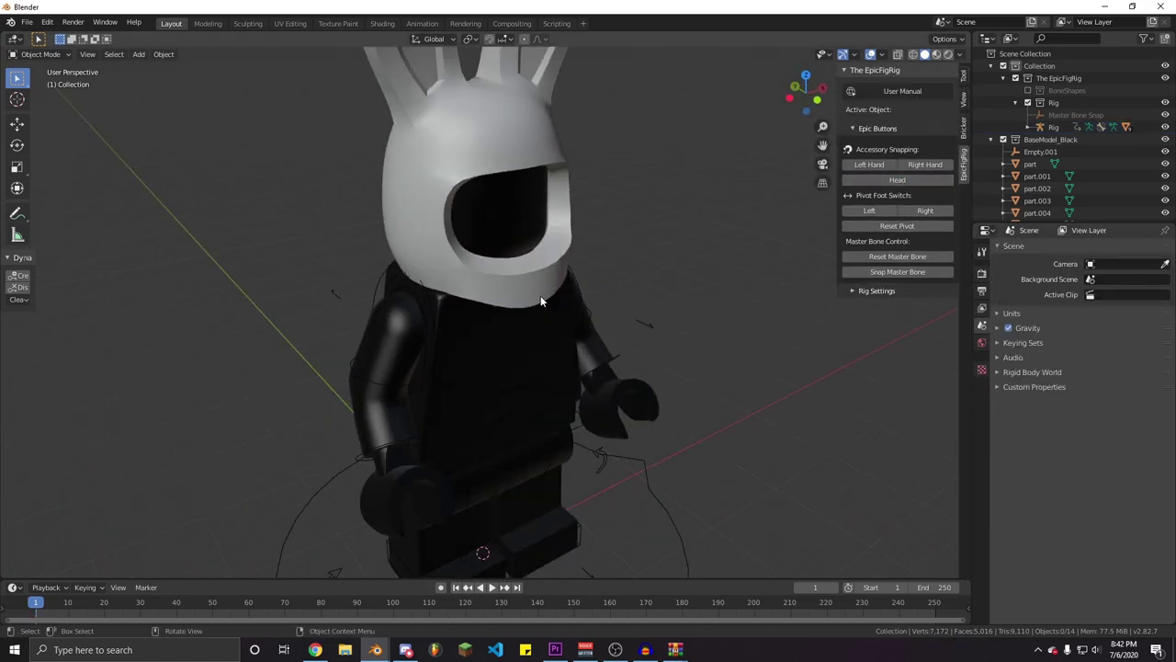
middle_click_drag(433, 300, 478, 165)
middle_click_drag(646, 325, 628, 266)
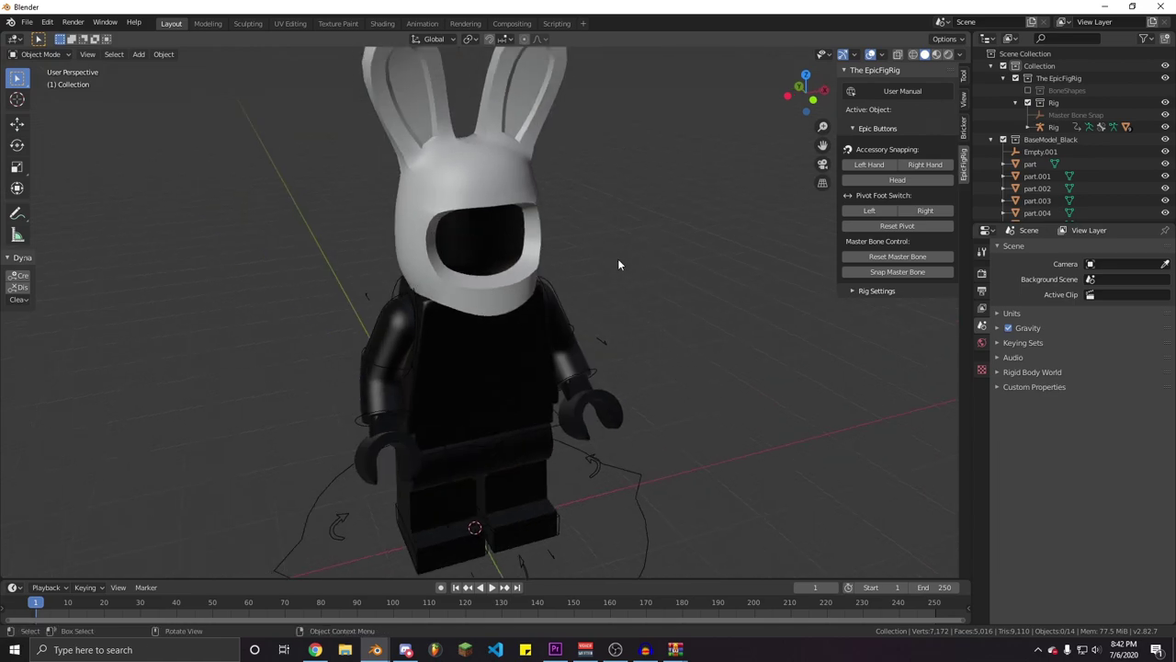
Set the rig's Head Accessory Bone Size to 0.888 in the EpicFigRig rig settings
left_click(468, 206)
left_click(608, 258)
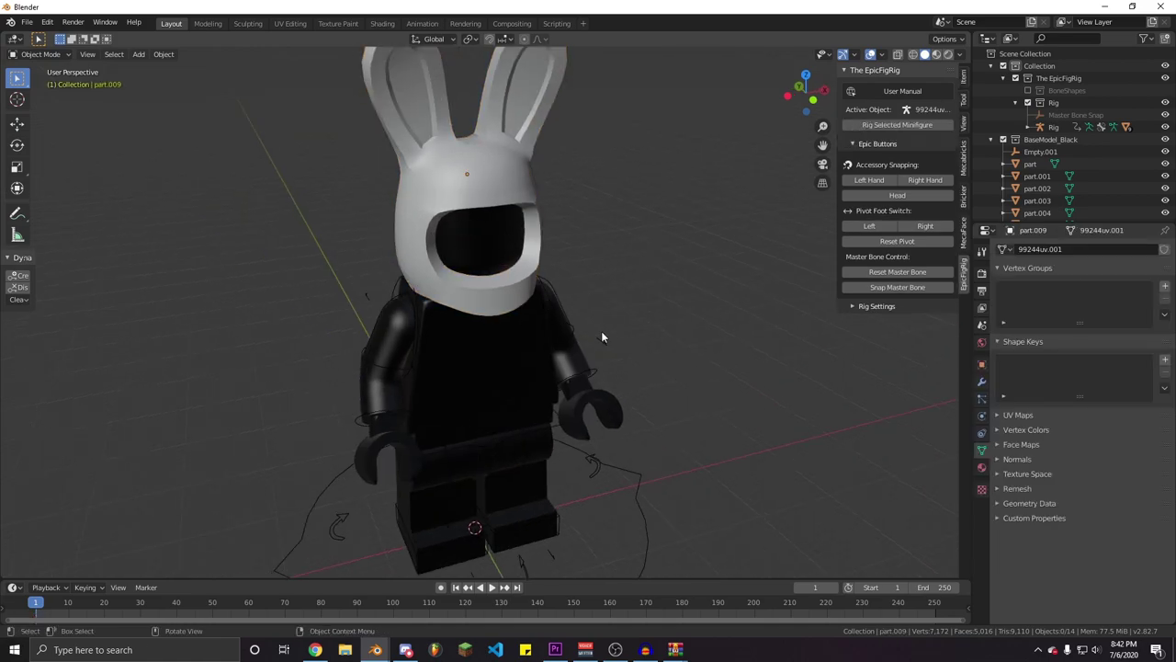
left_click(602, 337)
left_click(868, 307)
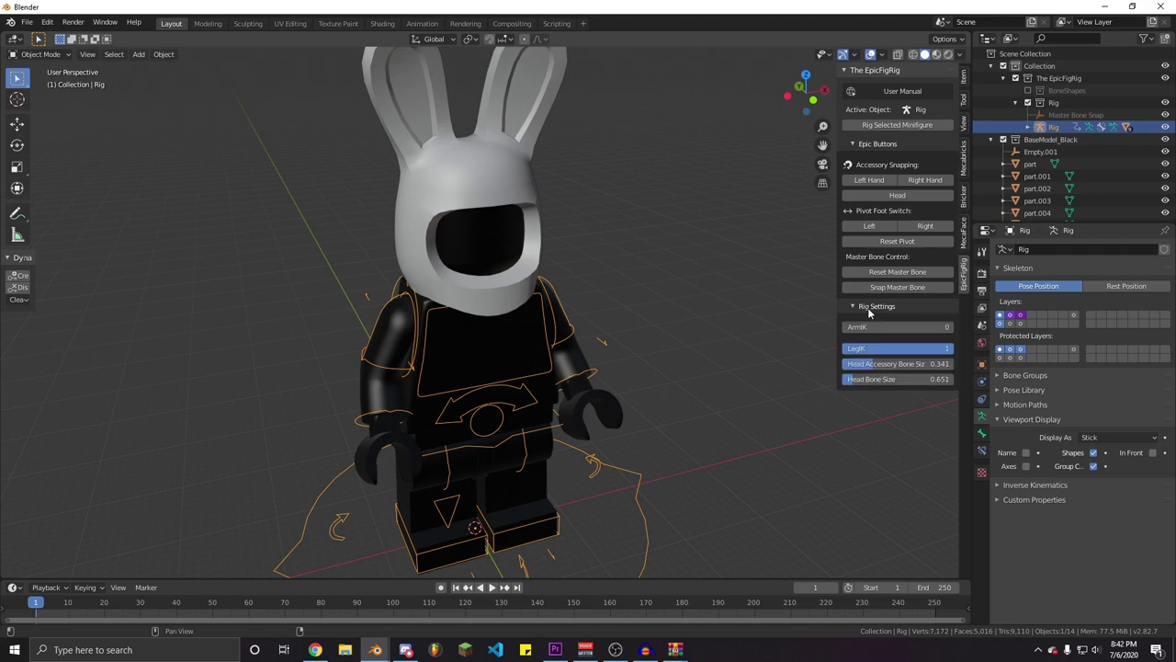
left_click_drag(871, 372, 931, 371)
middle_click_drag(474, 214, 552, 246)
scroll(552, 245, "up", 4)
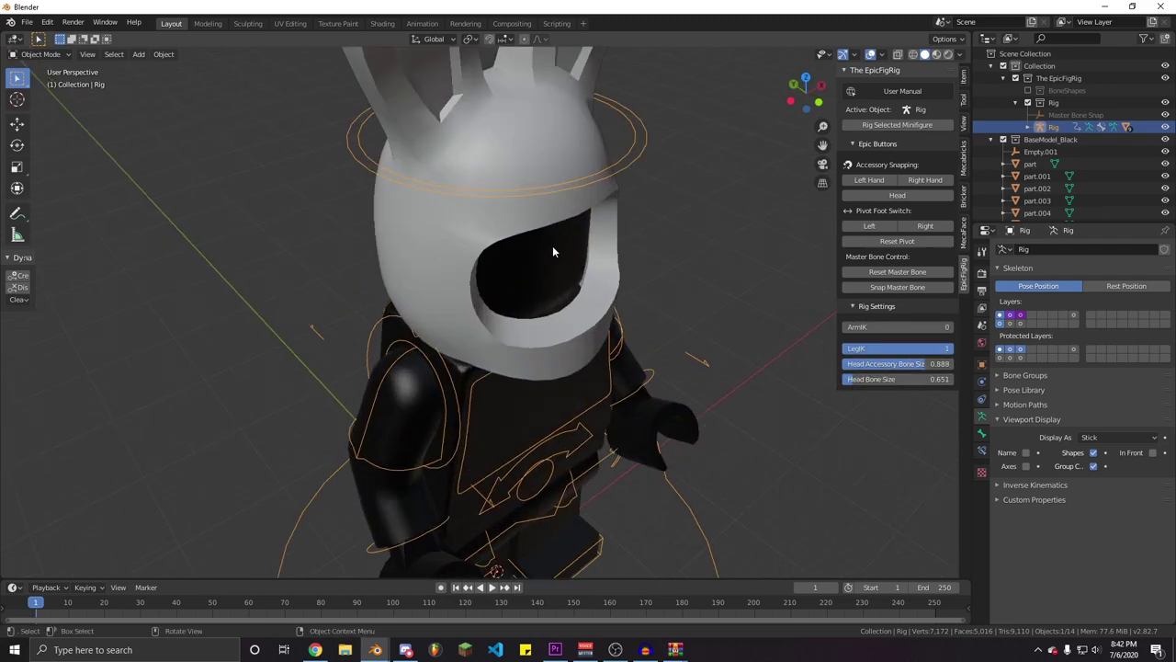
Parent the bunny helmet to the rig's Head Accessory bone using the Bone option
left_click(520, 146)
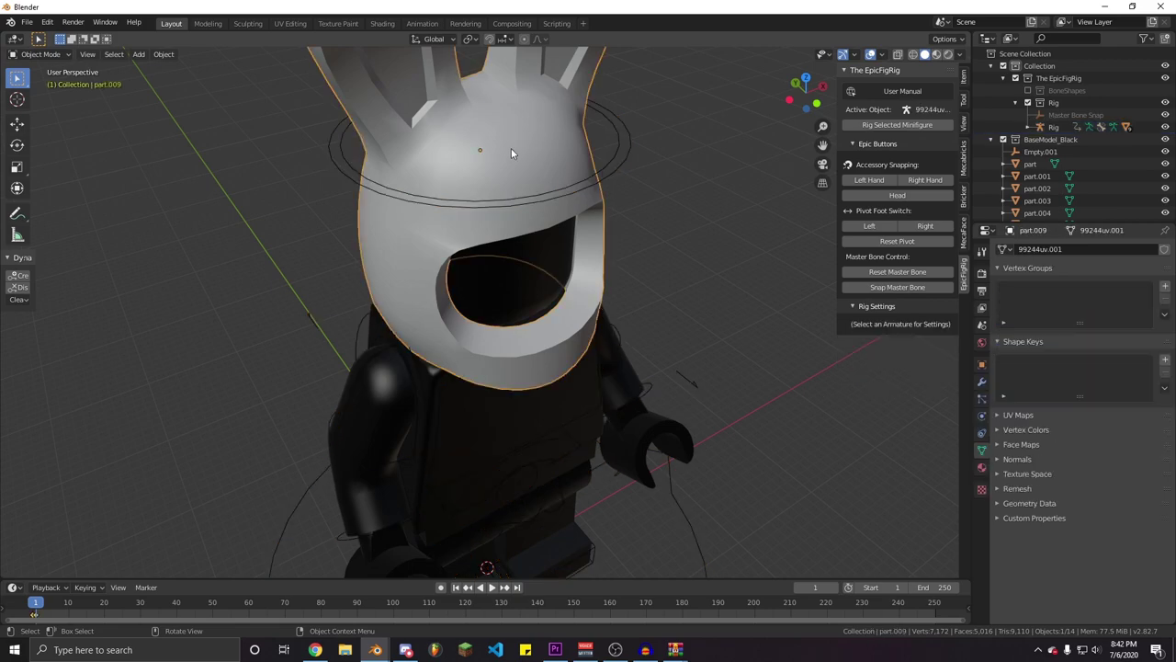
left_click(626, 149, "shift")
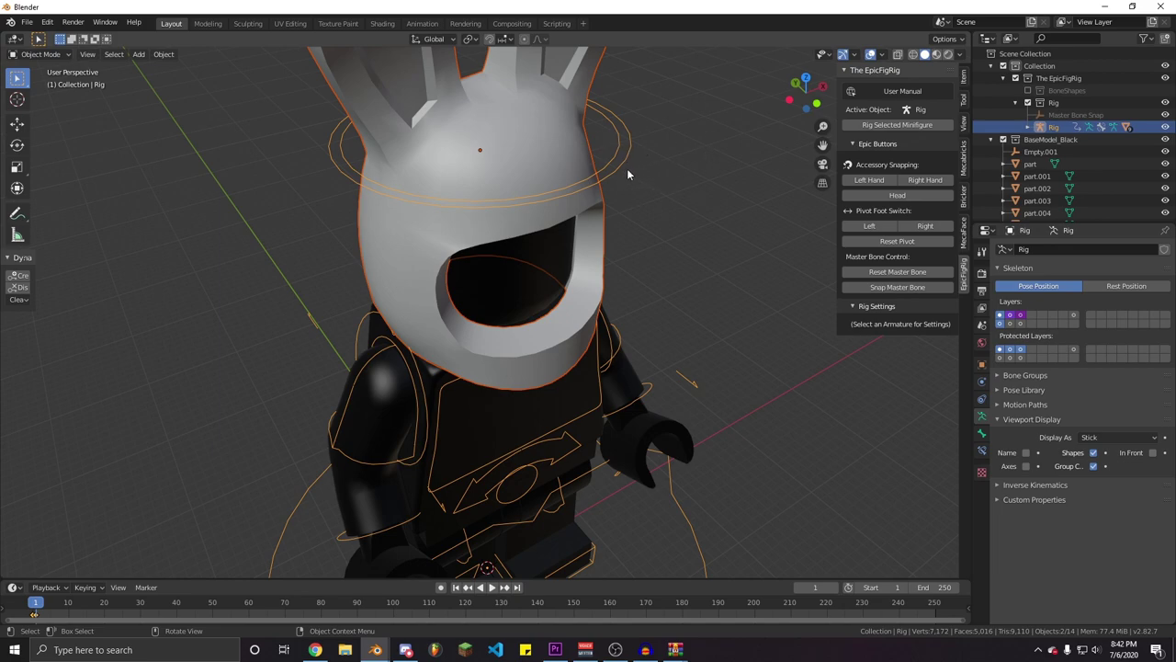
key("ctrl+Tab")
left_click(622, 158)
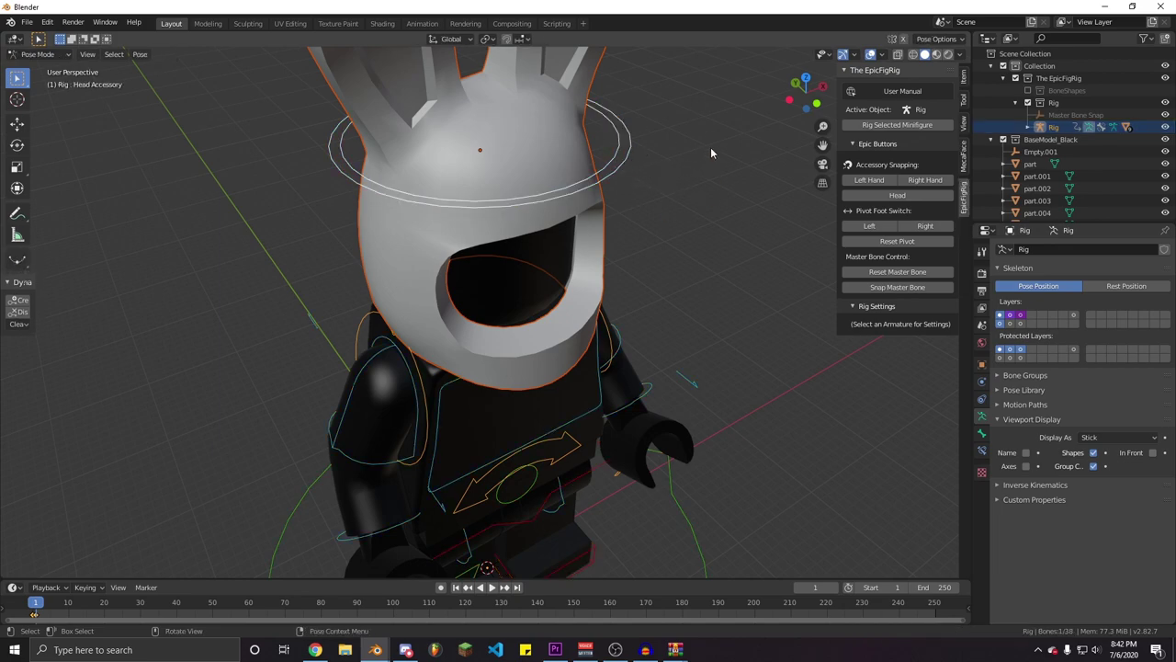
key("ctrl+p")
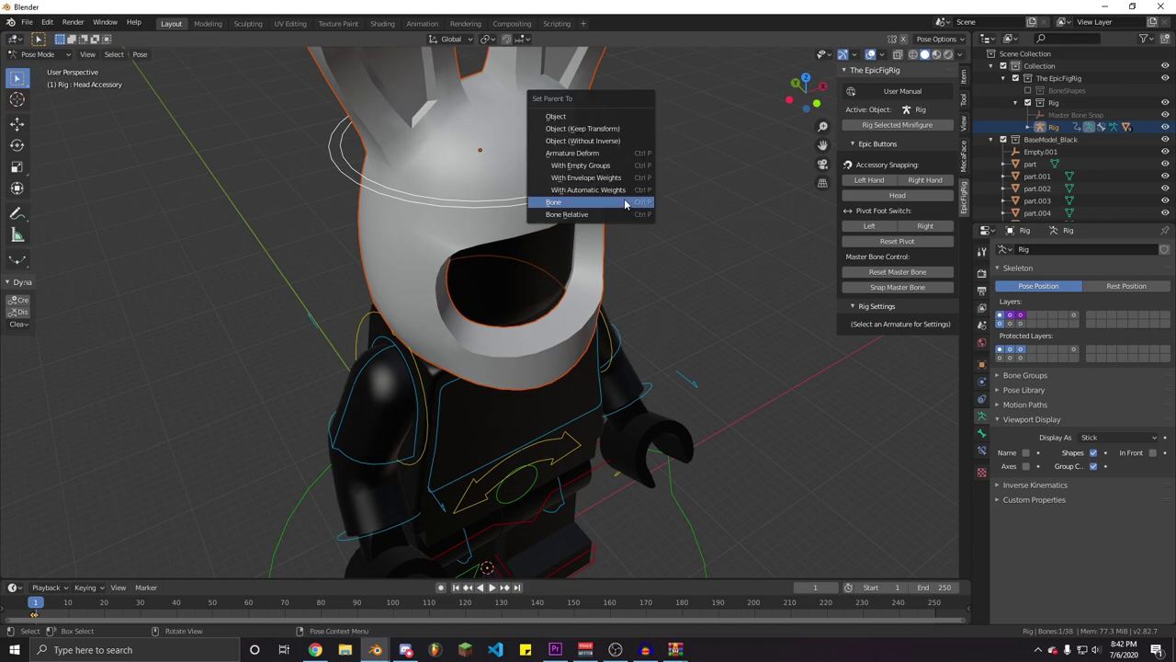
left_click(630, 202)
Test the helmet's parenting by moving the Head Accessory bone away from the head, cancelling the moves
key("ctrl+Tab")
middle_click_drag(586, 293, 547, 266)
left_click(483, 193)
left_click(489, 197)
key("ctrl+Tab")
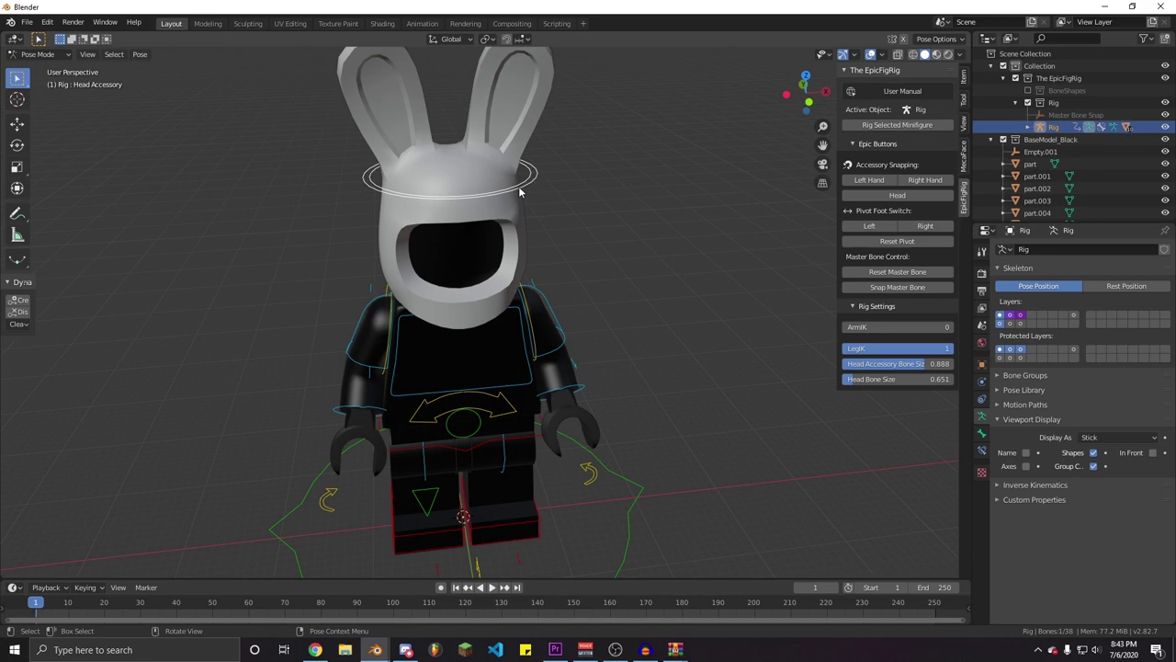
middle_click_drag(508, 280, 519, 259)
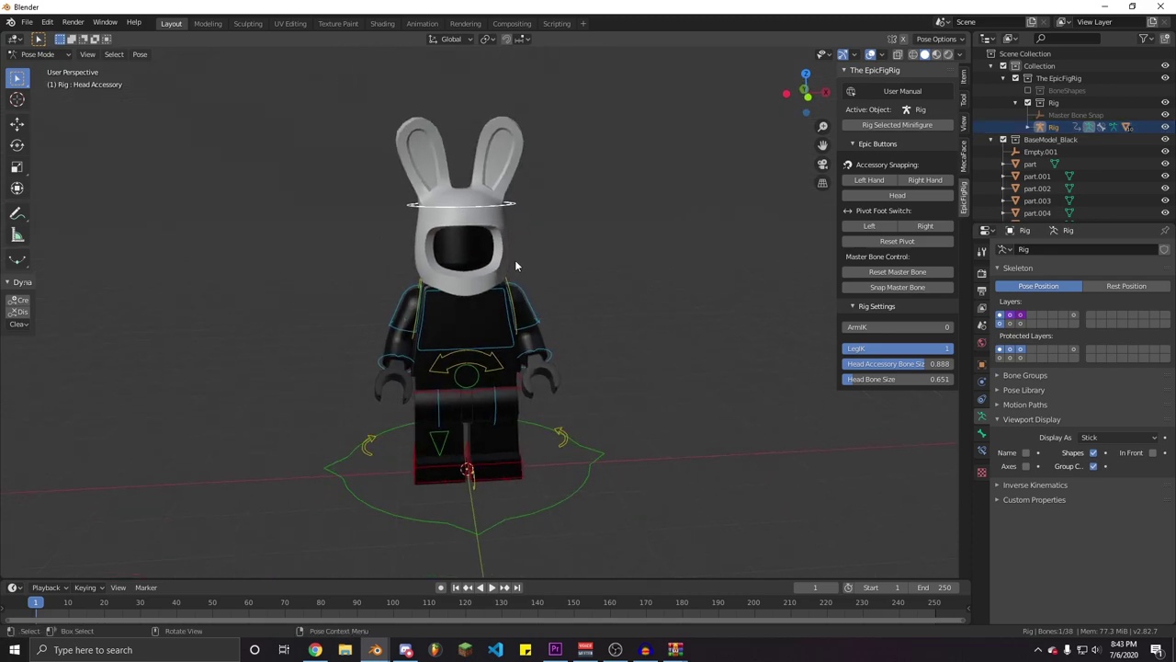
key("g")
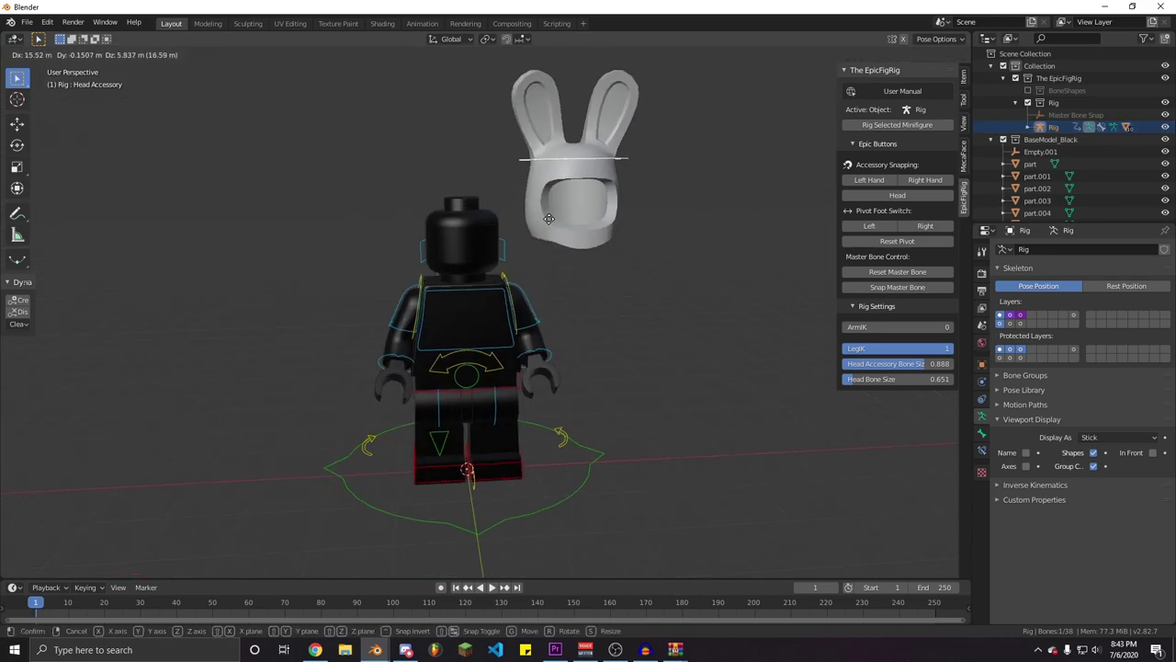
left_click(468, 250)
scroll(514, 312, "up", 1)
key("g")
right_click(483, 250)
Try rotating the Torso bone to check that the helmet follows, then cancel the rotation
middle_click_drag(487, 280, 503, 302)
left_click(533, 346)
middle_click_drag(533, 345, 591, 259)
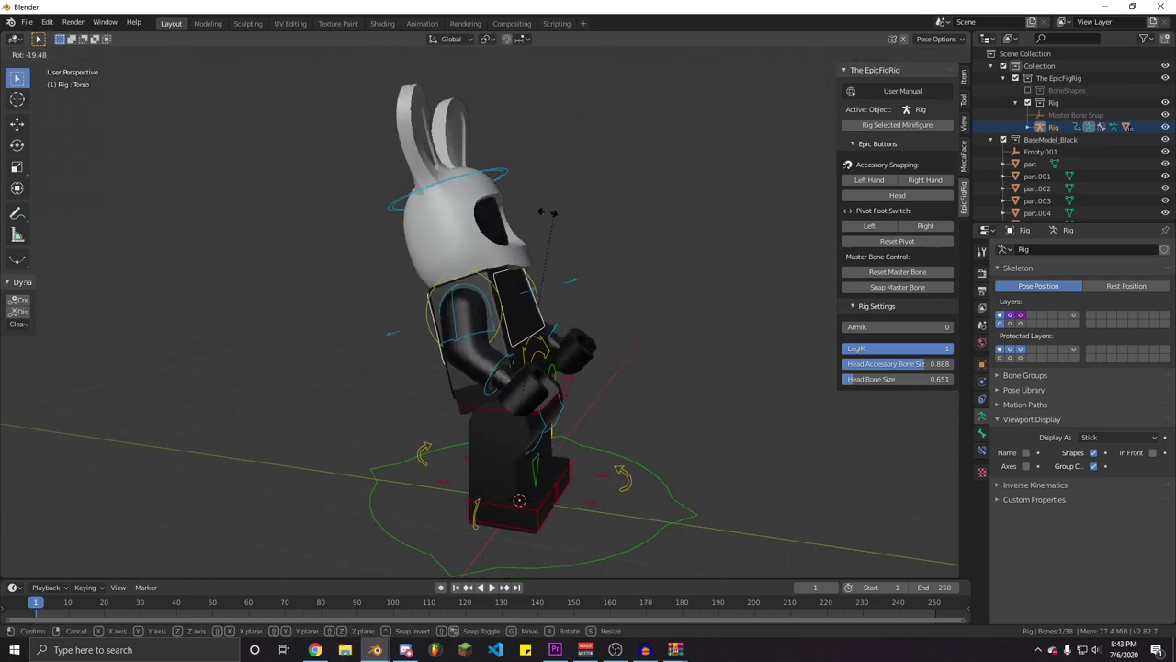
key("Escape")
Return to Object Mode with the rig selected and examine the helmeted minifigure from several sides
left_click(490, 405)
middle_click_drag(451, 413, 504, 273)
key("ctrl+Tab")
left_click(456, 295)
left_click(441, 307)
key("ctrl+Tab")
left_click(441, 307)
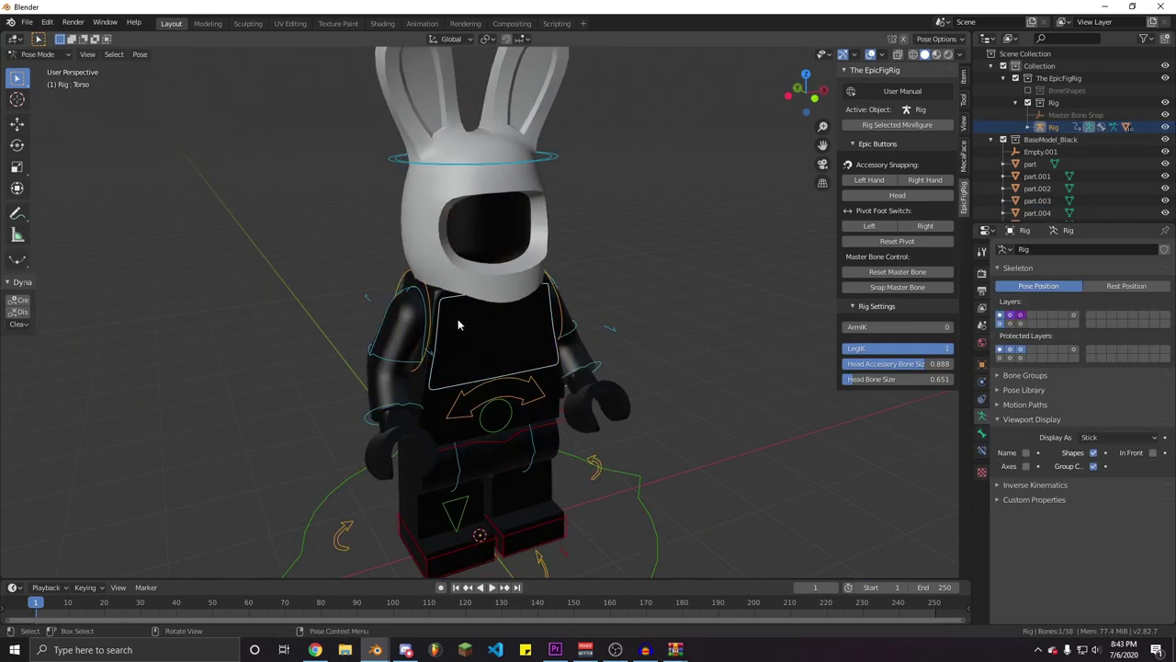
key("Tab")
middle_click_drag(486, 334, 518, 292)
scroll(468, 339, "up", 2)
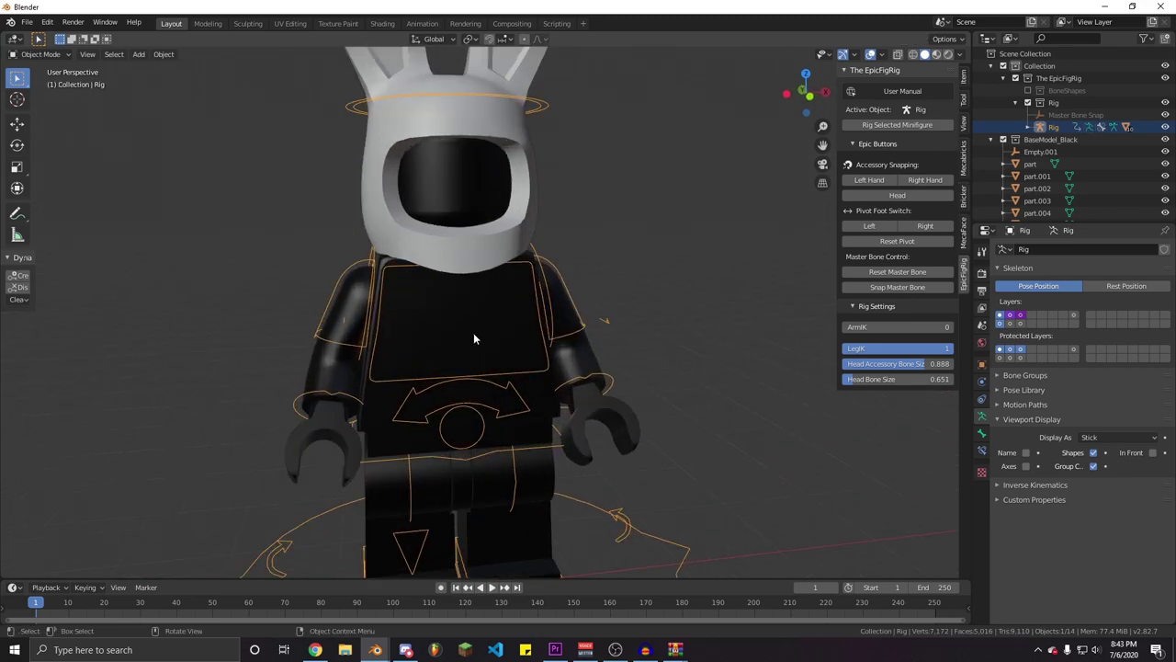
middle_click_drag(462, 360, 635, 347)
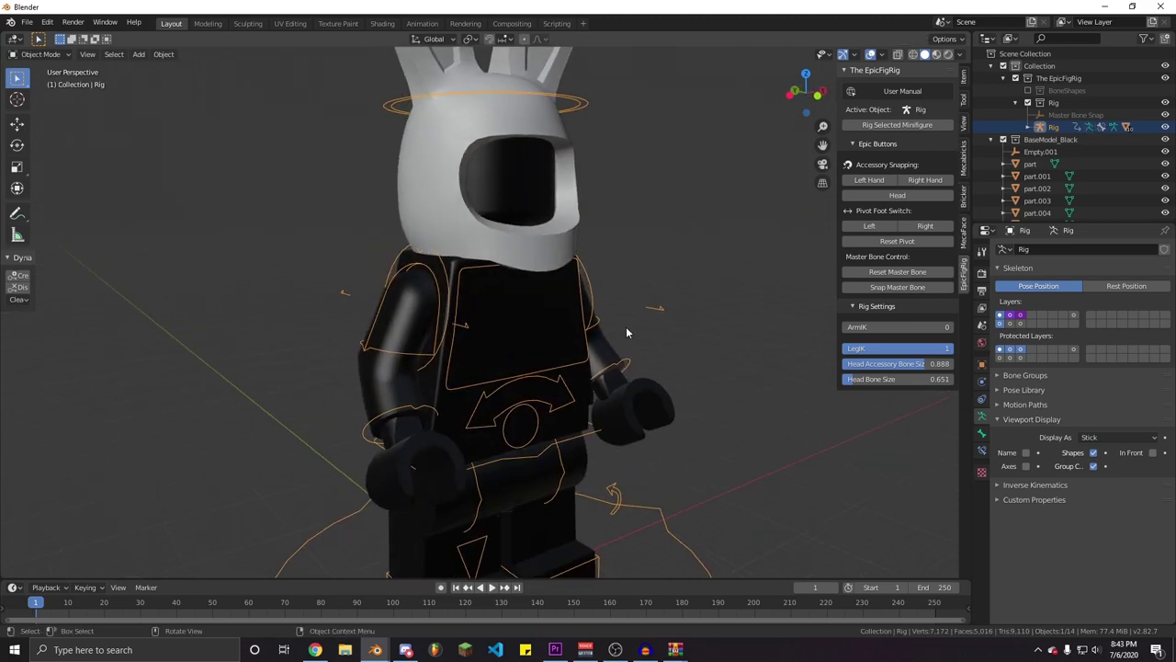
key("ctrl+Tab")
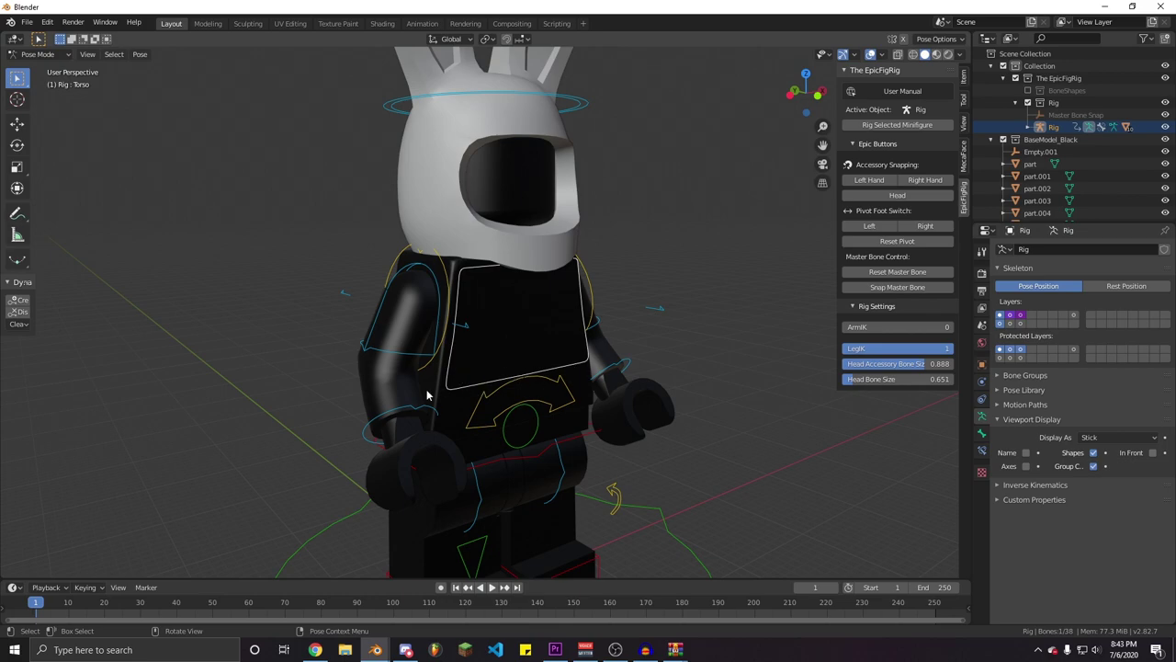
key("ctrl+Tab")
middle_click_drag(559, 359, 501, 151)
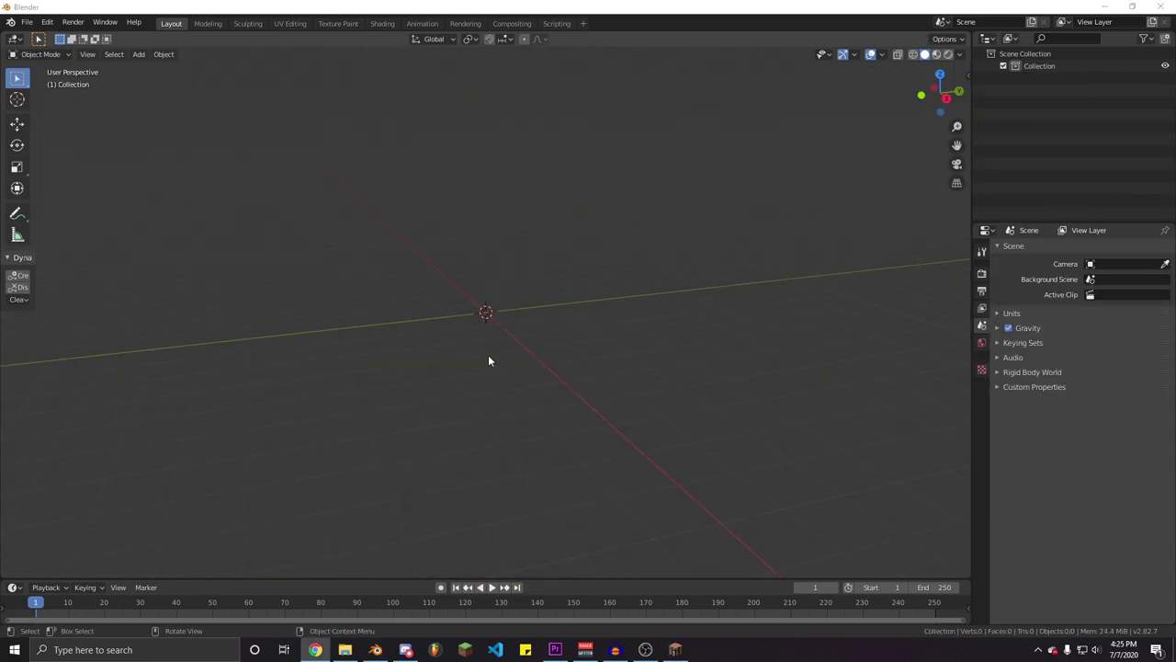
Import the BaseModel_Black minifigure into the empty scene
middle_click_drag(488, 360, 330, 431)
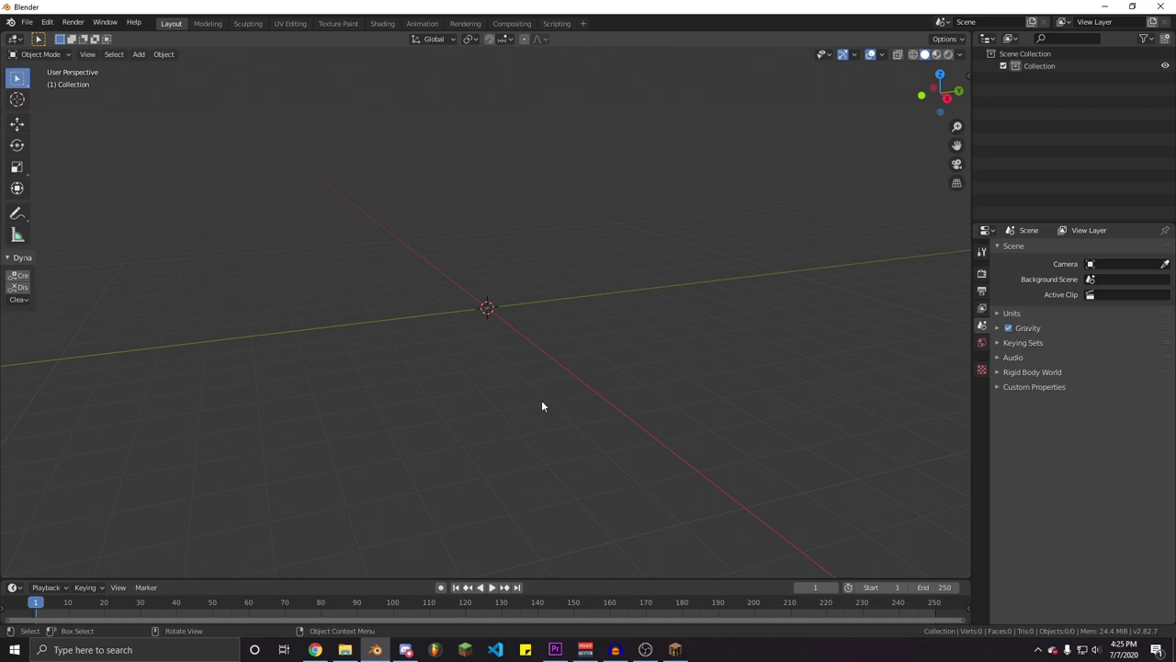
left_click(27, 22)
mouse_move(57, 187)
left_click(203, 310)
left_click(317, 384)
left_click(478, 380)
left_click(786, 516)
middle_click_drag(504, 395, 624, 386)
middle_click_drag(604, 434, 574, 474)
scroll(586, 476, "up", 3)
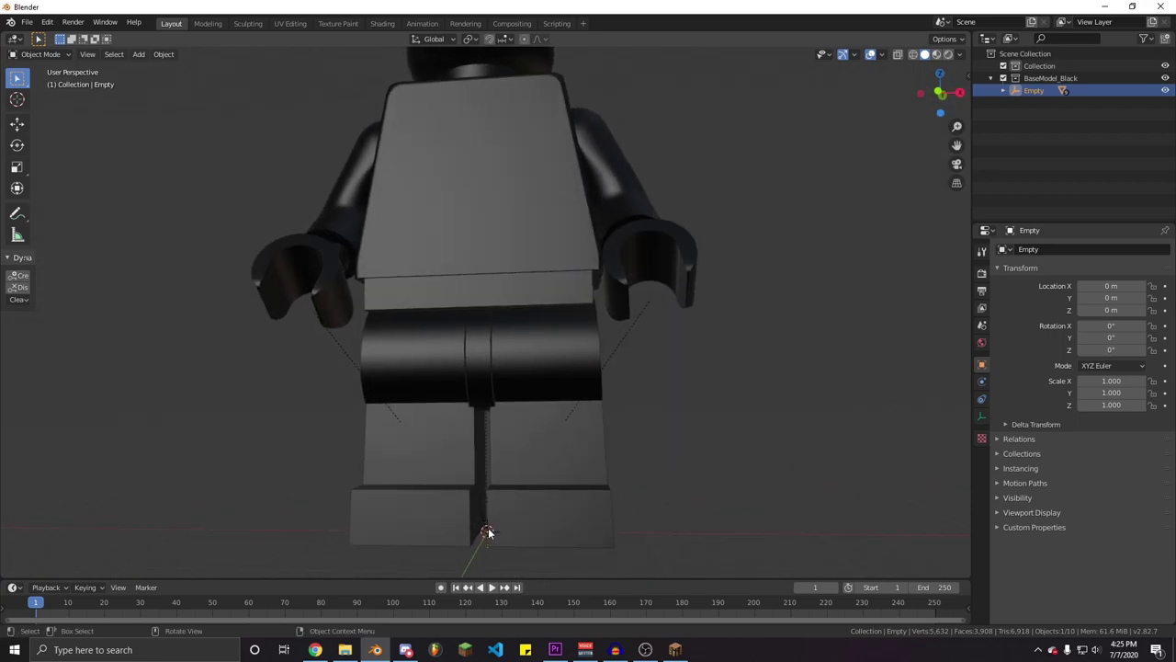
Try moving the minifigure by its parent Empty between the feet, then cancel the move
left_click(484, 534)
middle_click_drag(484, 535, 519, 446)
scroll(520, 451, "up", 3)
mouse_move(522, 494)
middle_mouse_down()
mouse_move(537, 475)
mouse_move(506, 478)
middle_mouse_up()
left_click(540, 554)
scroll(551, 492, "down", 3)
key("g")
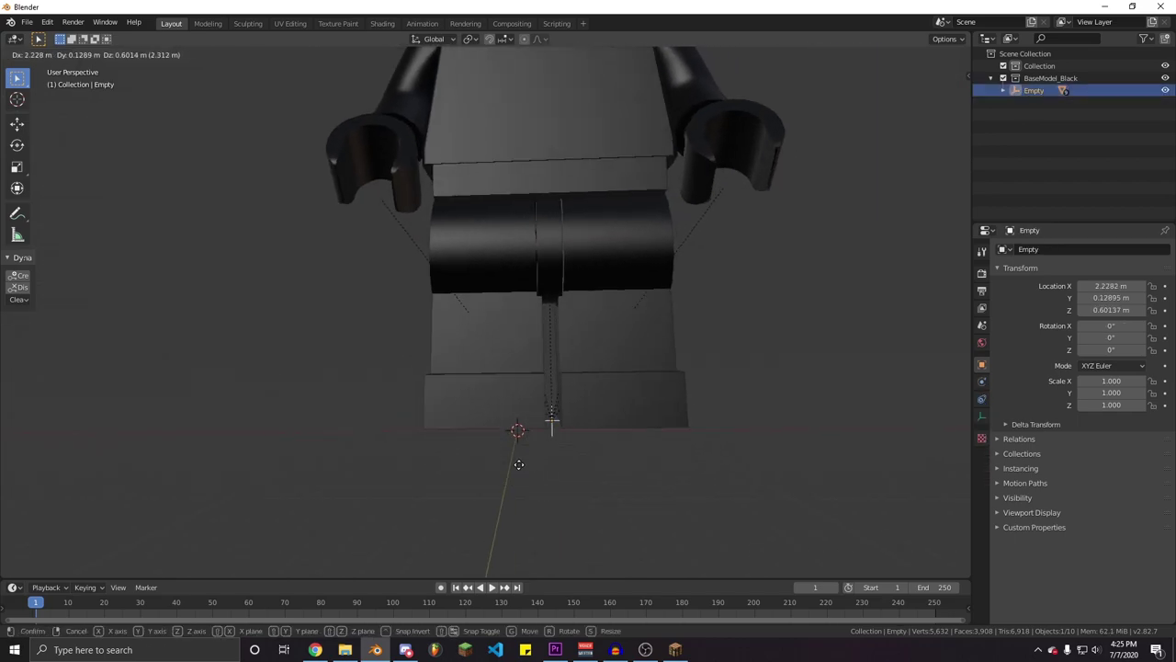
key("Escape")
Delete the parent Empty from the BaseModel_Black collection, keeping the separate body parts
scroll(512, 438, "up", 3)
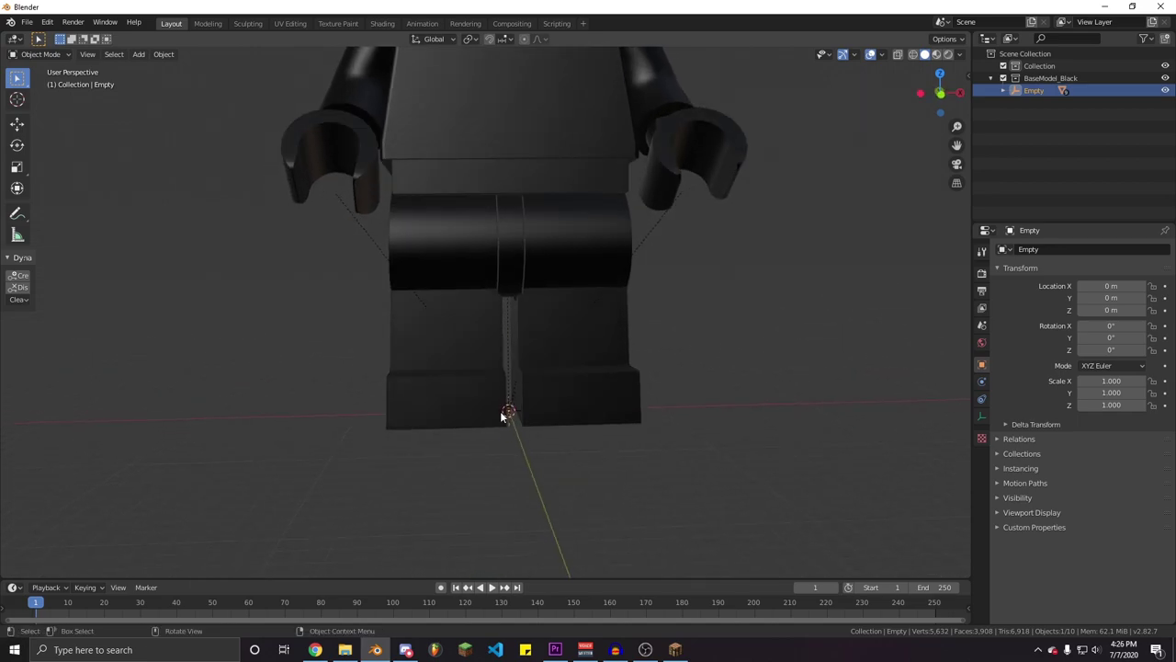
middle_click_drag(508, 422, 539, 434)
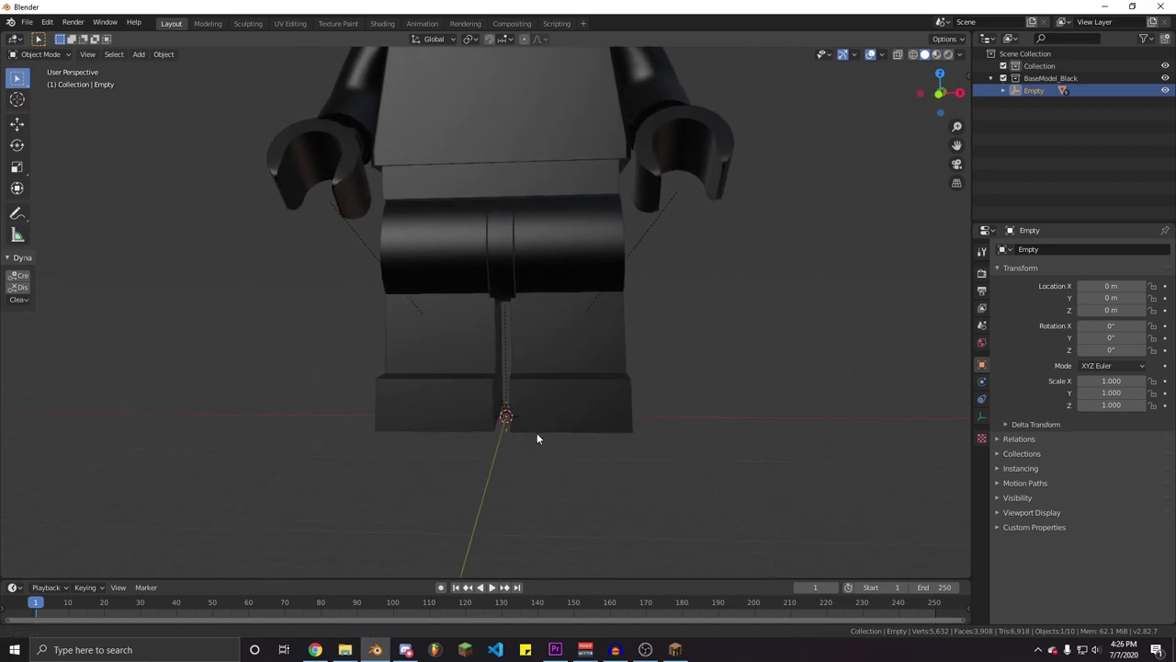
mouse_move(551, 445)
middle_mouse_down()
mouse_move(562, 459)
mouse_move(517, 441)
mouse_move(553, 467)
middle_mouse_up()
right_click(1036, 92)
left_click(982, 123)
Select all nine minifigure body parts and rig them with the EpicFigRig's Rig Selected Minifigure operation
middle_click_drag(547, 292, 531, 298)
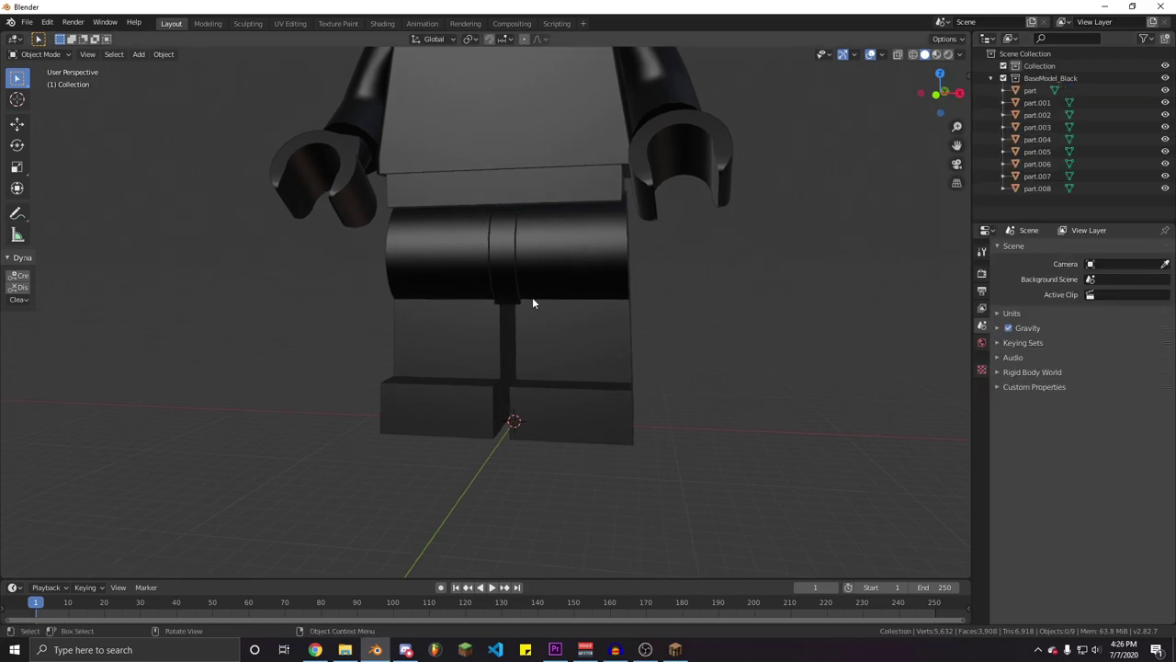
left_click(533, 283)
left_click(459, 240, "shift")
left_click(477, 190, "shift")
scroll(528, 232, "down", 1)
scroll(529, 236, "down", 2)
middle_click_drag(528, 235, 547, 256)
left_click(516, 200, "shift")
left_click(413, 226, "shift")
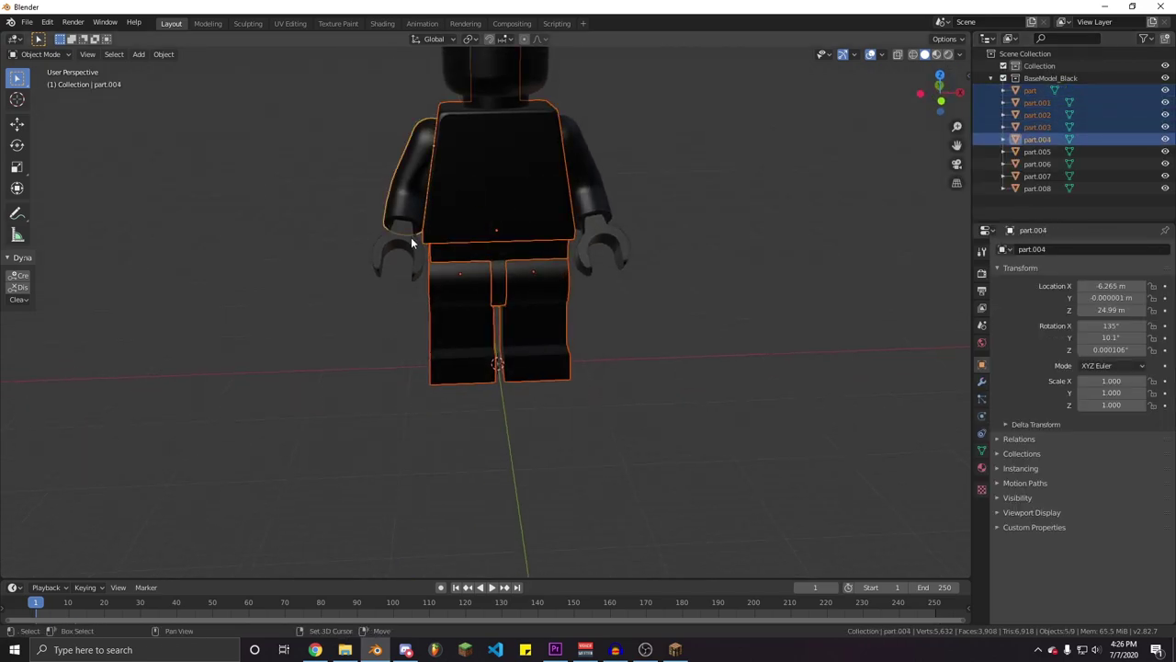
scroll(487, 179, "down", 2)
left_click(512, 151, "shift")
left_click(556, 215, "shift")
left_click(564, 259, "shift")
left_click(431, 260, "shift")
middle_click_drag(582, 295, 554, 292)
key("n")
left_click(963, 272)
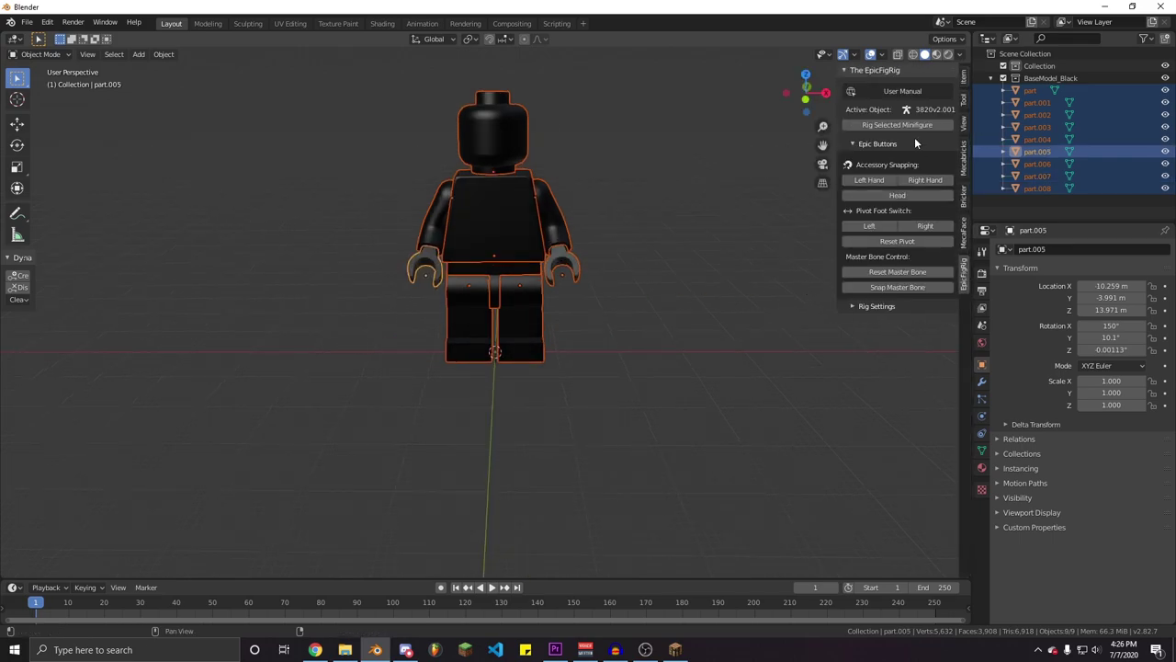
middle_click_drag(579, 368, 538, 364)
scroll(538, 366, "up", 3)
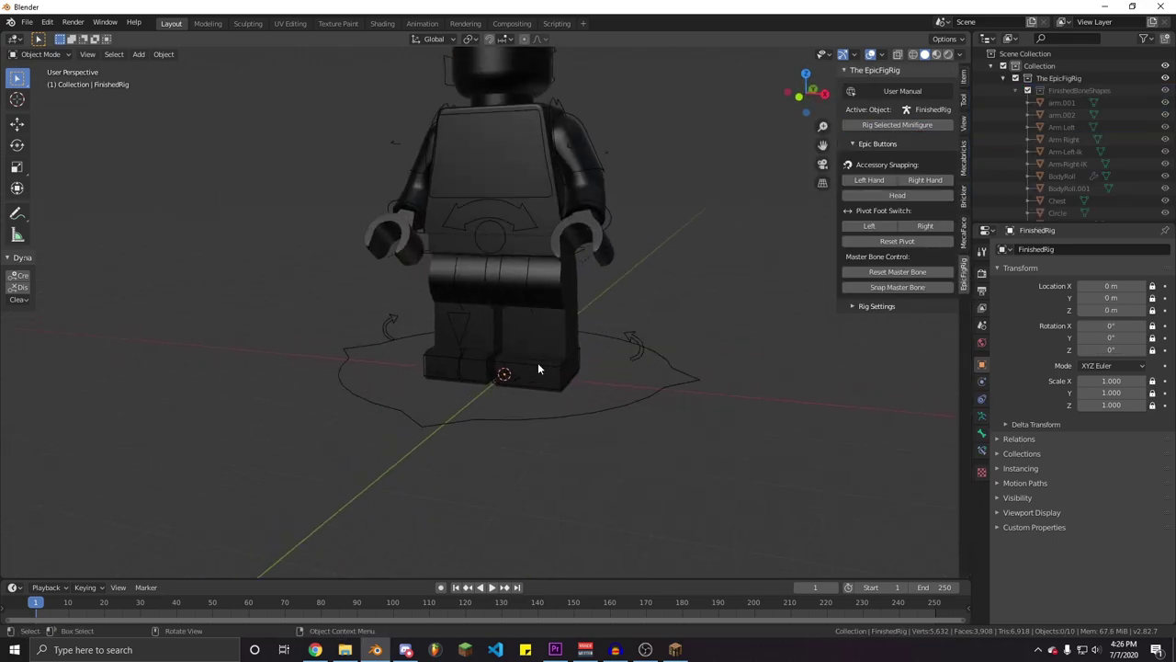
Try moving the new rig's MasterBone in Pose Mode, then cancel the move
left_click(608, 430)
key("ctrl+Tab")
left_click(589, 445)
middle_click_drag(586, 453, 550, 471)
key("g")
right_click(496, 397)
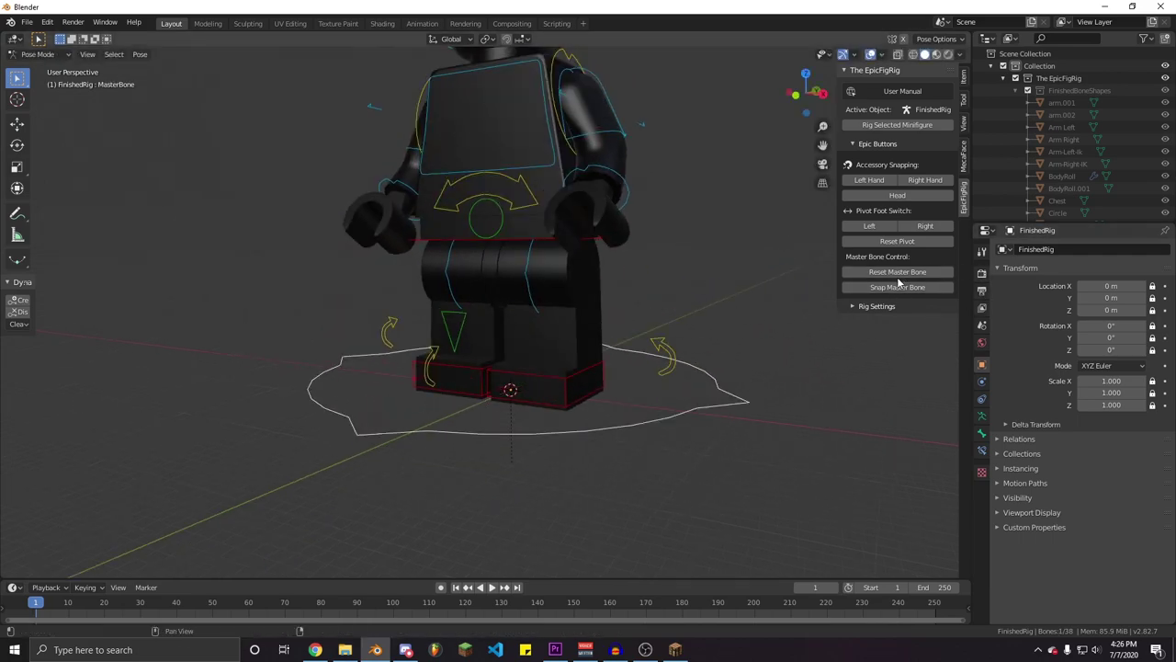
Return to Object Mode with the whole FinishedRig armature selected
middle_click_drag(451, 428, 618, 463)
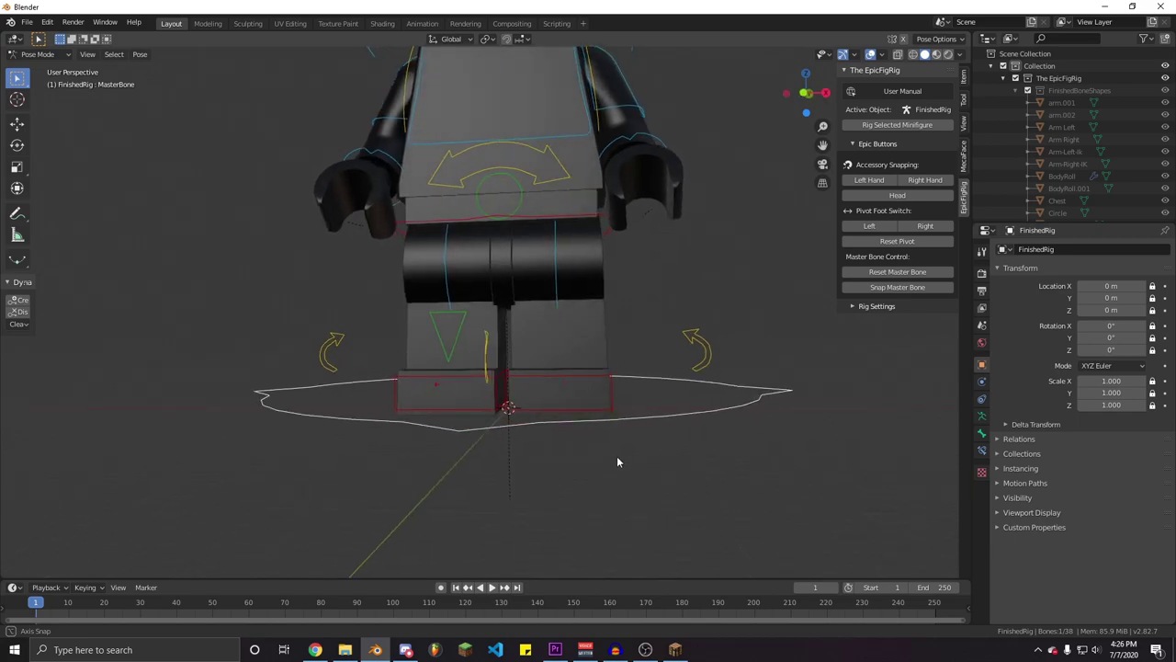
middle_click_drag(670, 420, 566, 475)
scroll(620, 468, "down", 5)
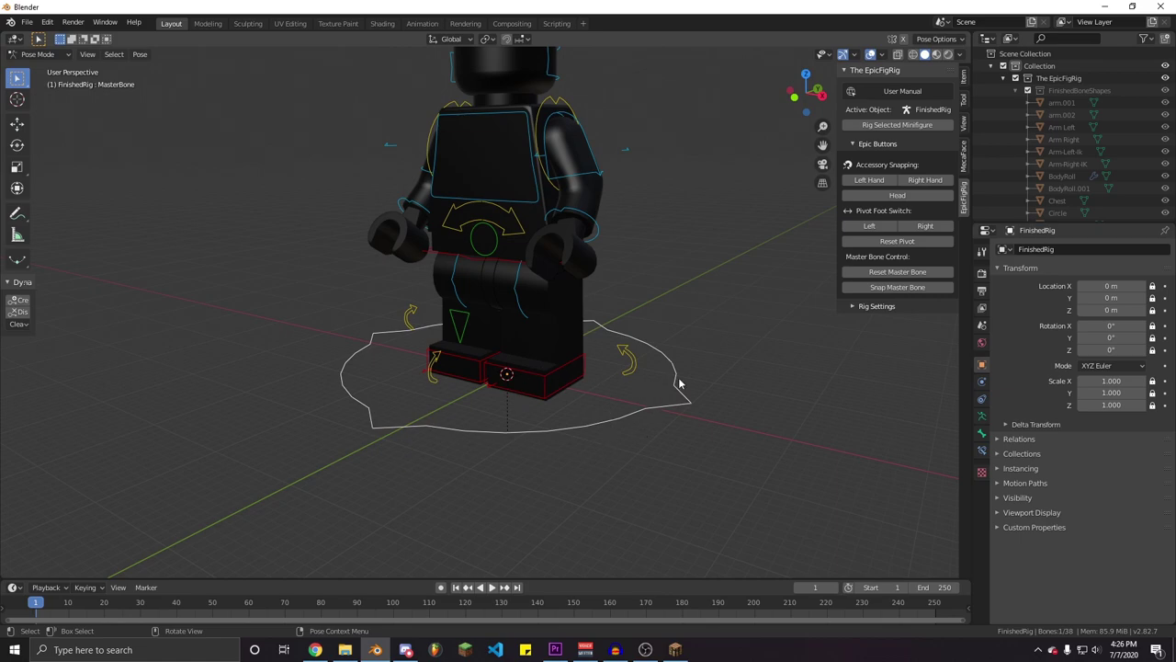
middle_click_drag(432, 423, 503, 442)
middle_click_drag(534, 377, 519, 319)
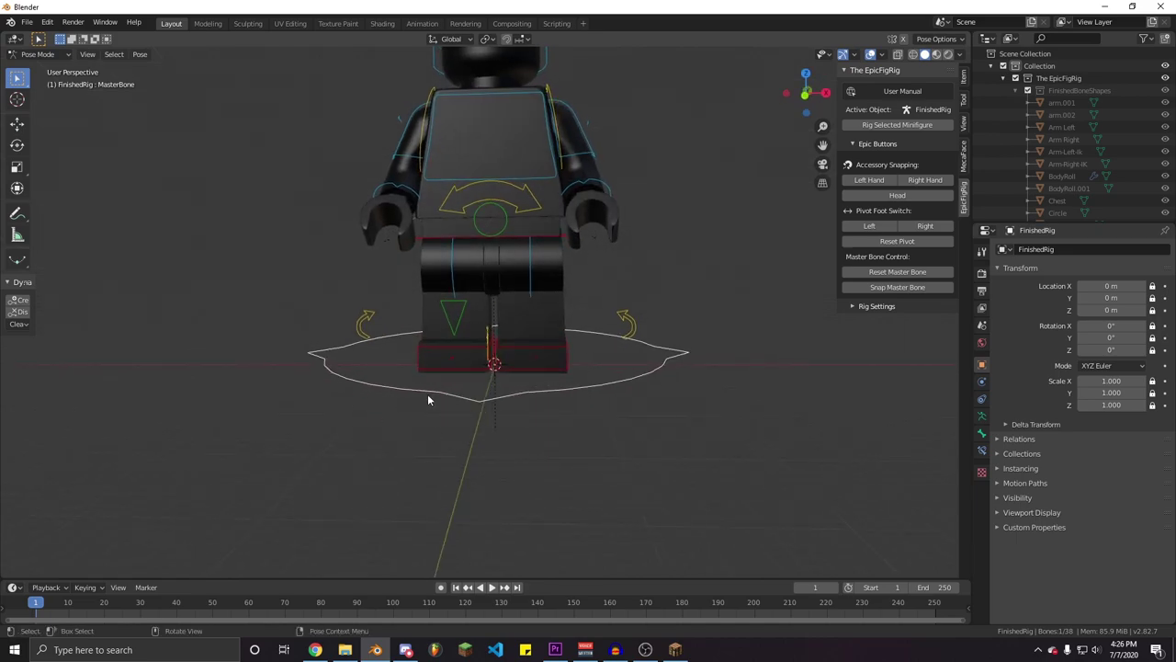
middle_click_drag(528, 318, 588, 384)
key("ctrl+Tab")
left_click(697, 435)
left_click(614, 398)
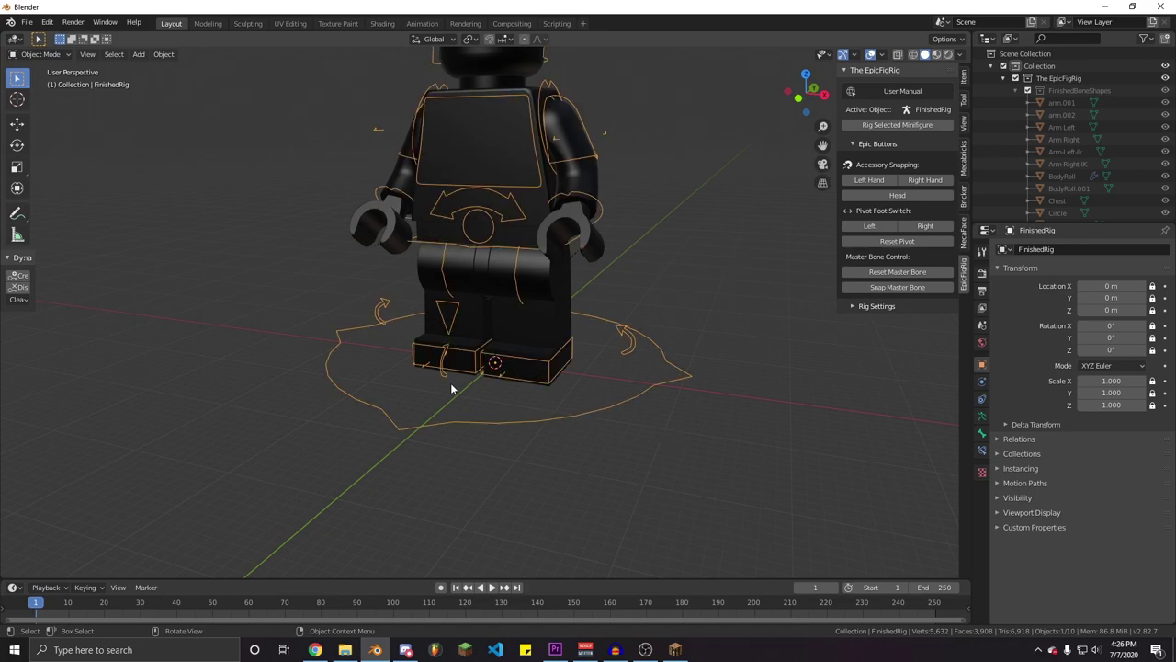
Try moving the whole armature in Object Mode several times, cancelling each attempt
middle_click_drag(469, 395, 509, 430)
scroll(509, 430, "down", 1)
key("g")
right_click(687, 226)
middle_click_drag(629, 287, 575, 314)
scroll(571, 315, "down", 2)
middle_click_drag(568, 314, 566, 292)
key("g")
right_click(566, 322)
key("g")
right_click(413, 371)
scroll(474, 330, "up", 3)
middle_click_drag(481, 339, 475, 390)
key("g")
right_click(588, 423)
scroll(591, 423, "down", 2)
middle_click_drag(590, 422, 546, 424)
scroll(554, 420, "up", 1)
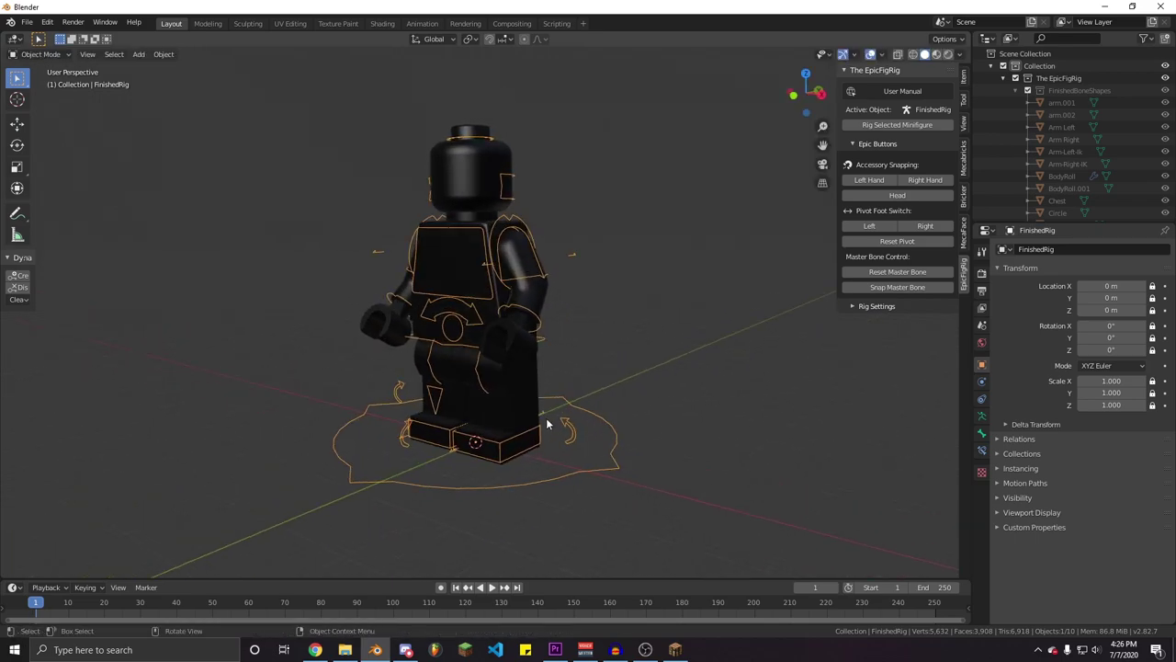
scroll(521, 443, "down", 3)
key("g")
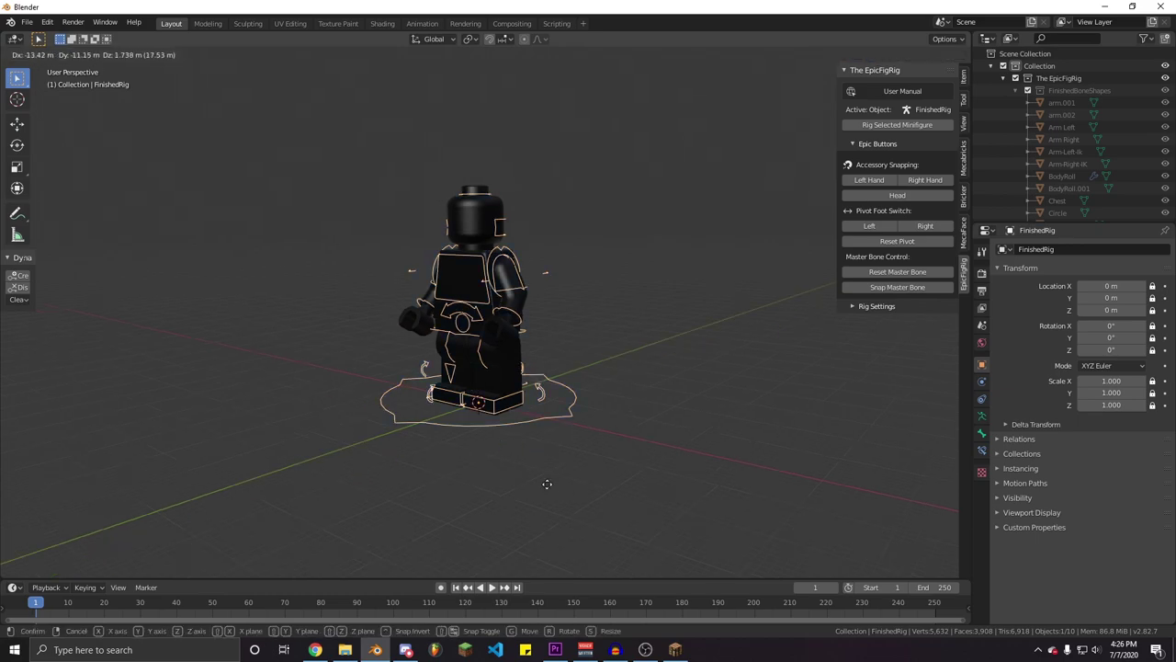
key("Escape")
scroll(533, 365, "up", 2)
Test moving the minifigure by its MasterBone in Pose Mode, cancel the move, and return to Object Mode
key("ctrl+Tab")
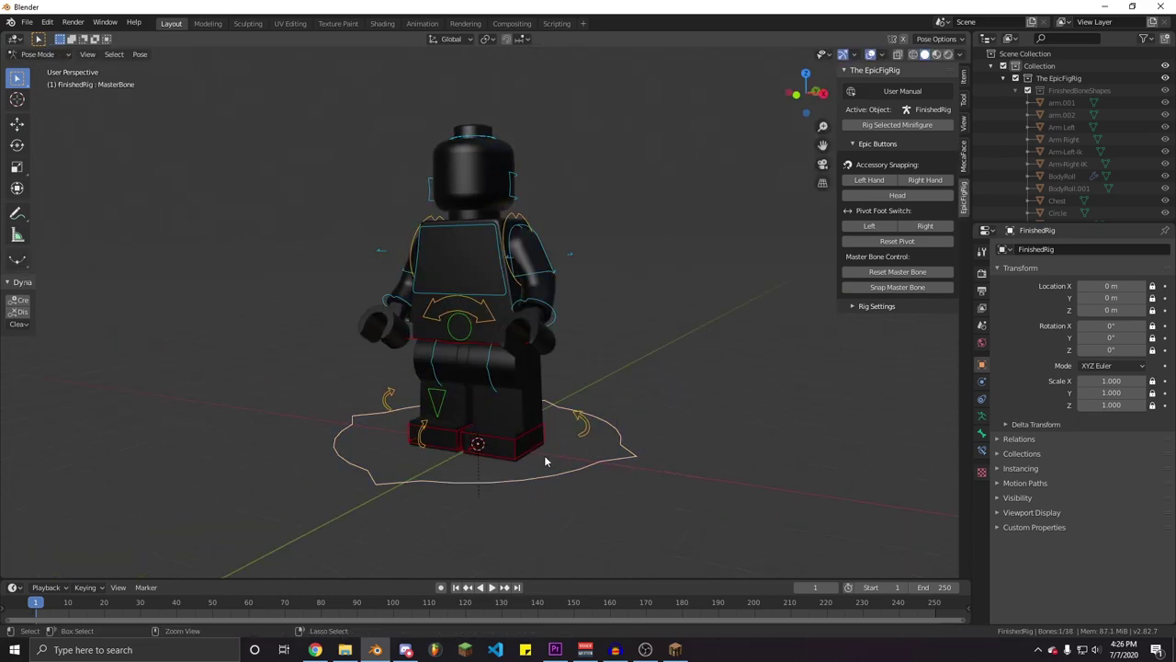
key("g")
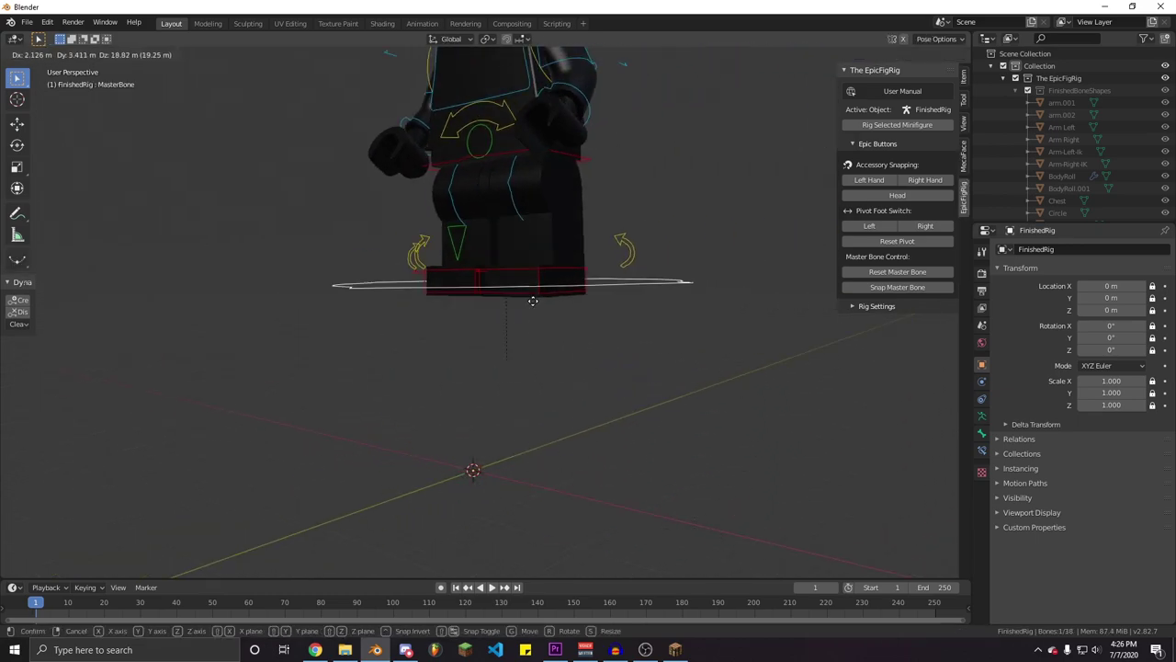
key("Escape")
key("ctrl+Tab")
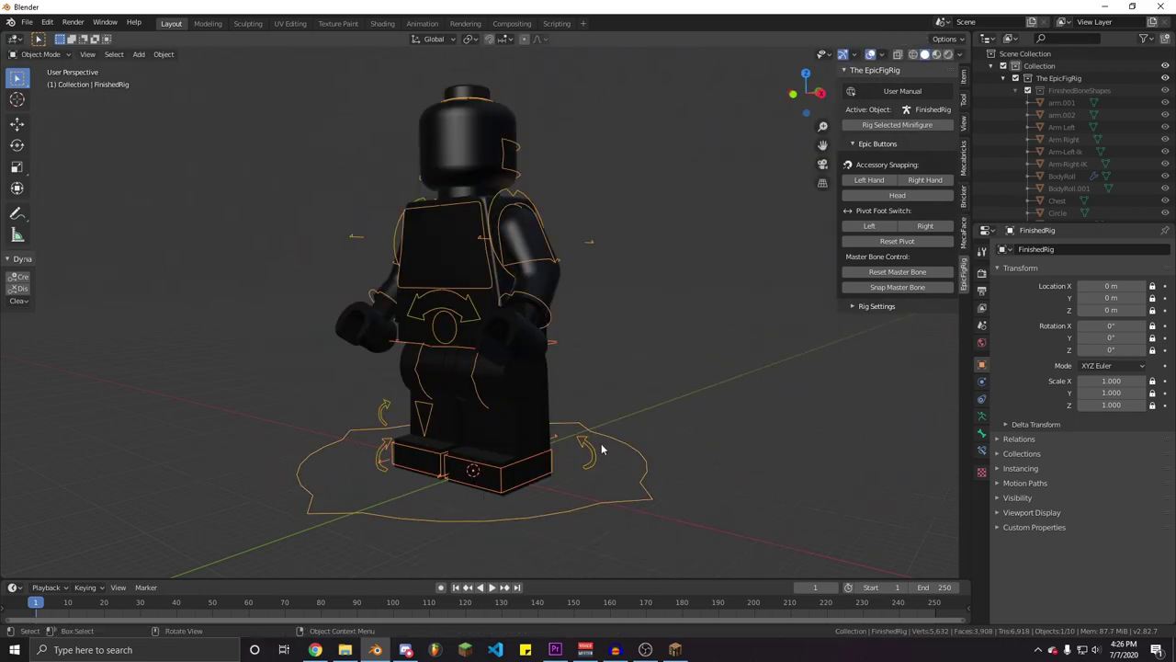
Try once more to move the armature in Object Mode, switching modes for comparison, and cancel the move
middle_click_drag(527, 457, 552, 459)
scroll(590, 457, "down", 4)
key("ctrl+Tab")
key("ctrl+Tab")
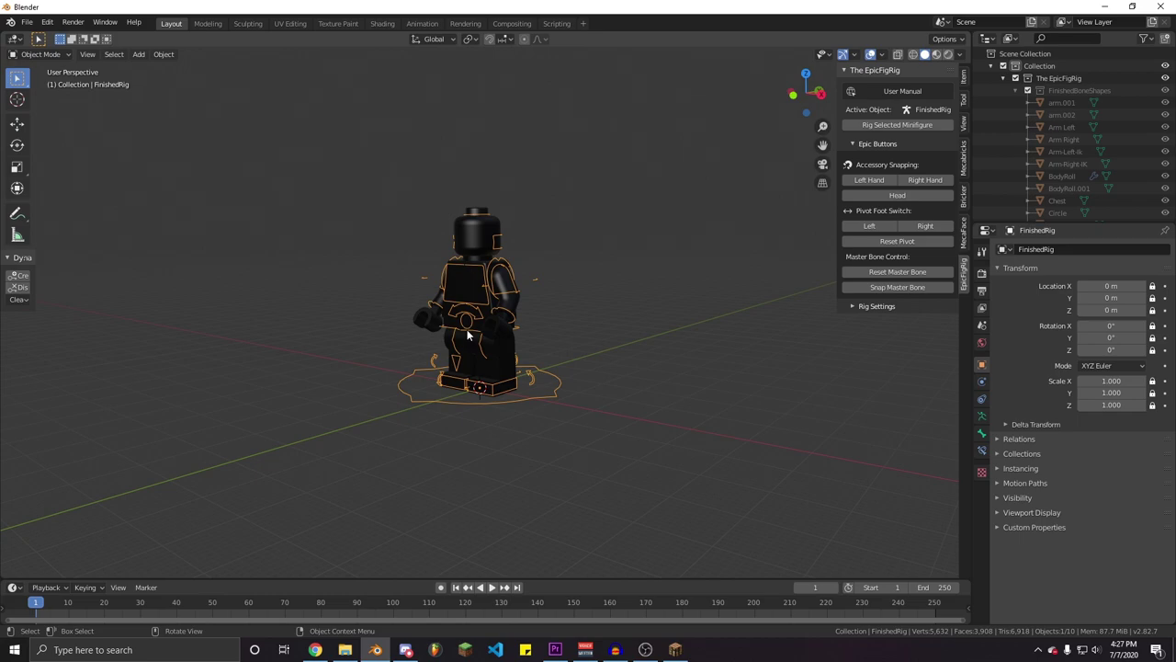
scroll(467, 336, "up", 2)
key("ctrl+Tab")
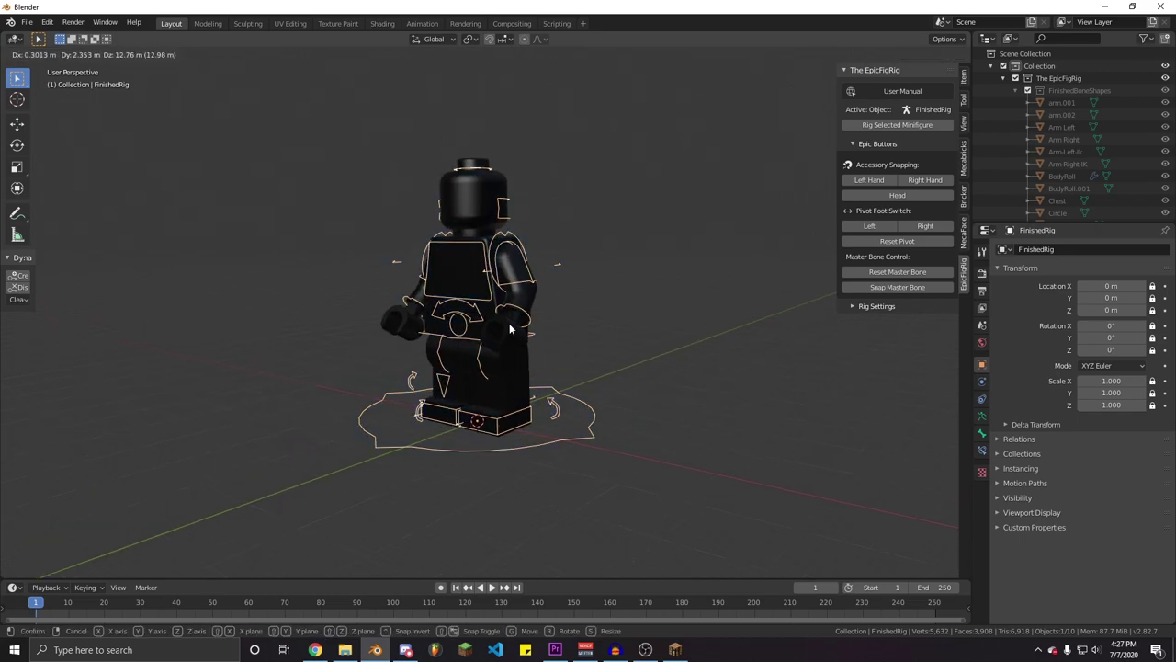
key("ctrl+Tab")
middle_click_drag(520, 429, 512, 396)
Select the Torso bone in Pose Mode and examine the transform locks in its item properties
key("ctrl+Tab")
scroll(497, 353, "up", 4)
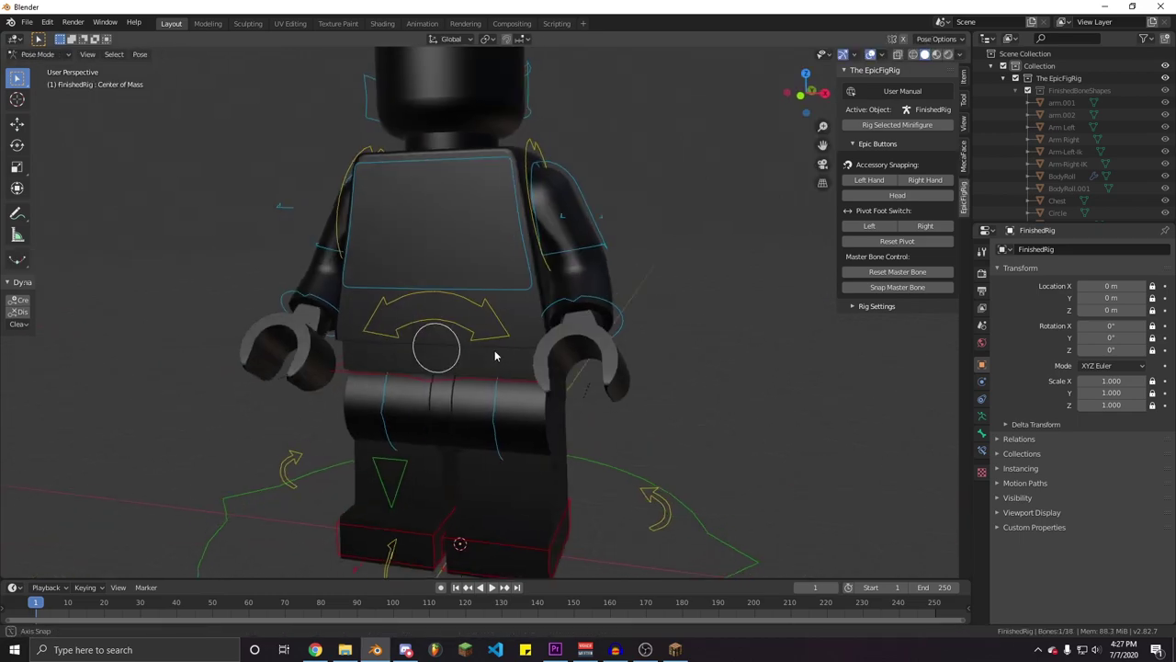
scroll(477, 348, "down", 1)
middle_click_drag(466, 346, 464, 363)
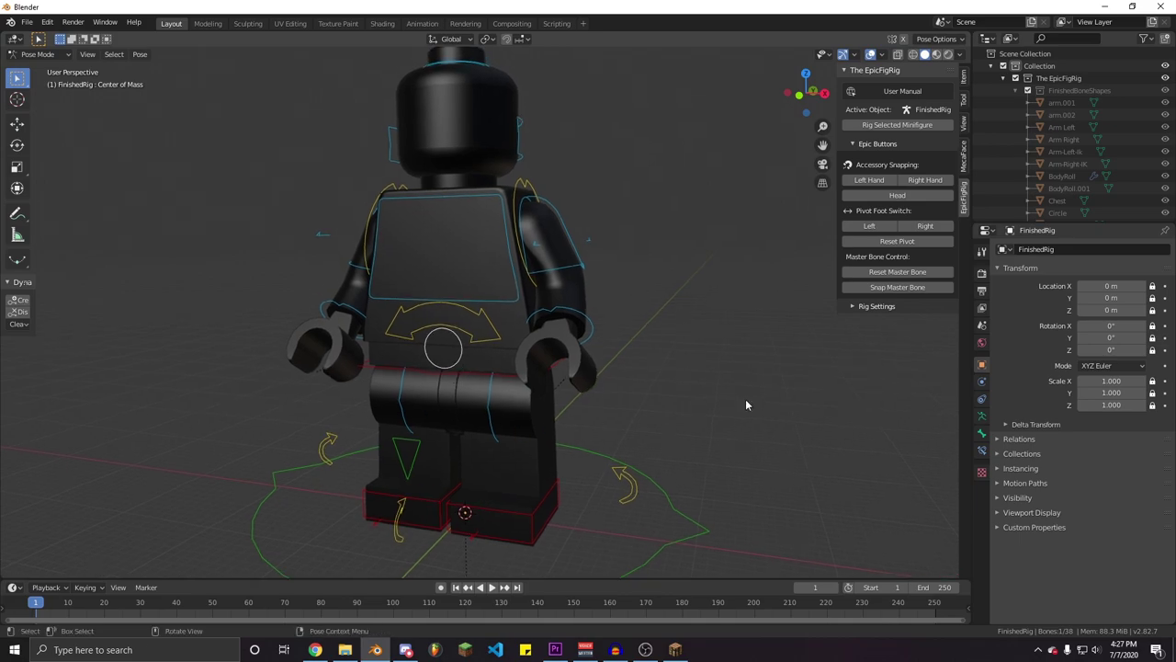
left_click(588, 243)
left_click(963, 79)
middle_click_drag(557, 296, 543, 323)
left_click(523, 319)
middle_click_drag(475, 340, 397, 329)
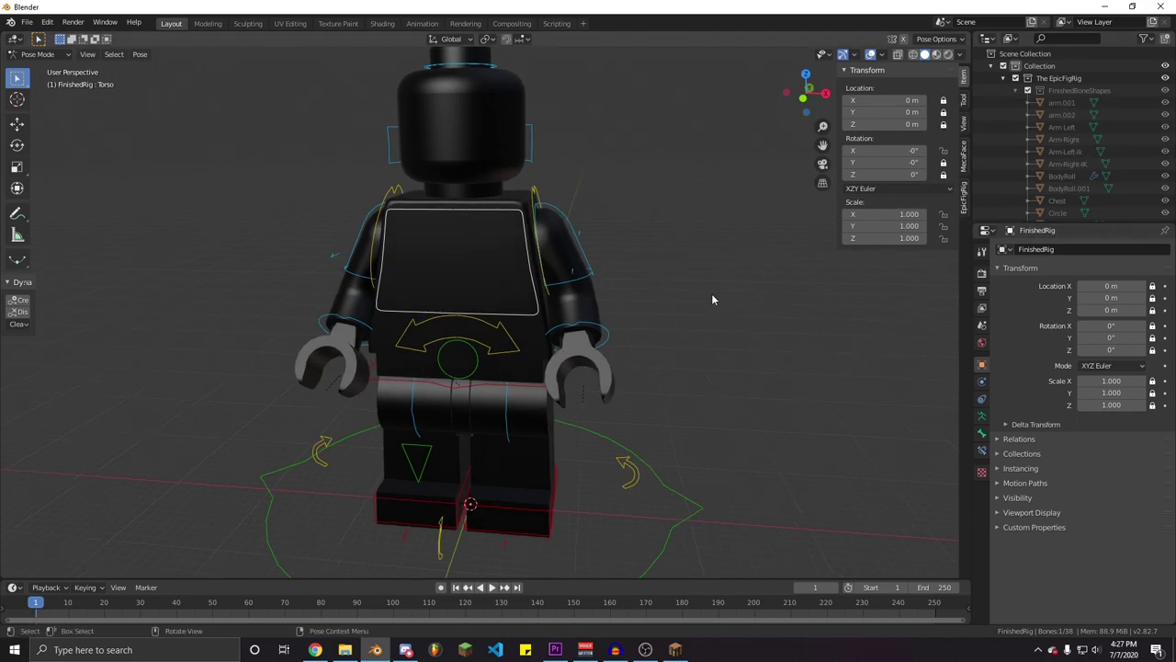
scroll(503, 309, "up", 2)
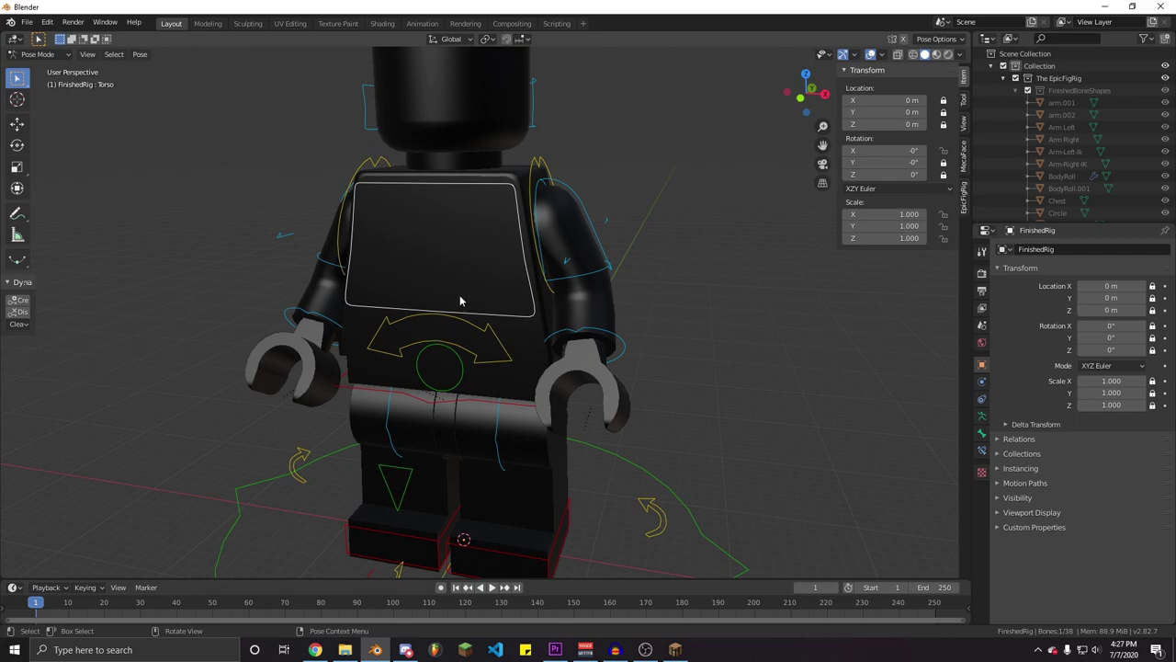
Try moving the Right Arm bone to test its location locks, then cancel the move
scroll(566, 370, "down", 3)
middle_click_drag(580, 286, 542, 292)
left_click(501, 237)
key("g")
right_click(593, 272)
middle_click_drag(478, 347, 537, 345)
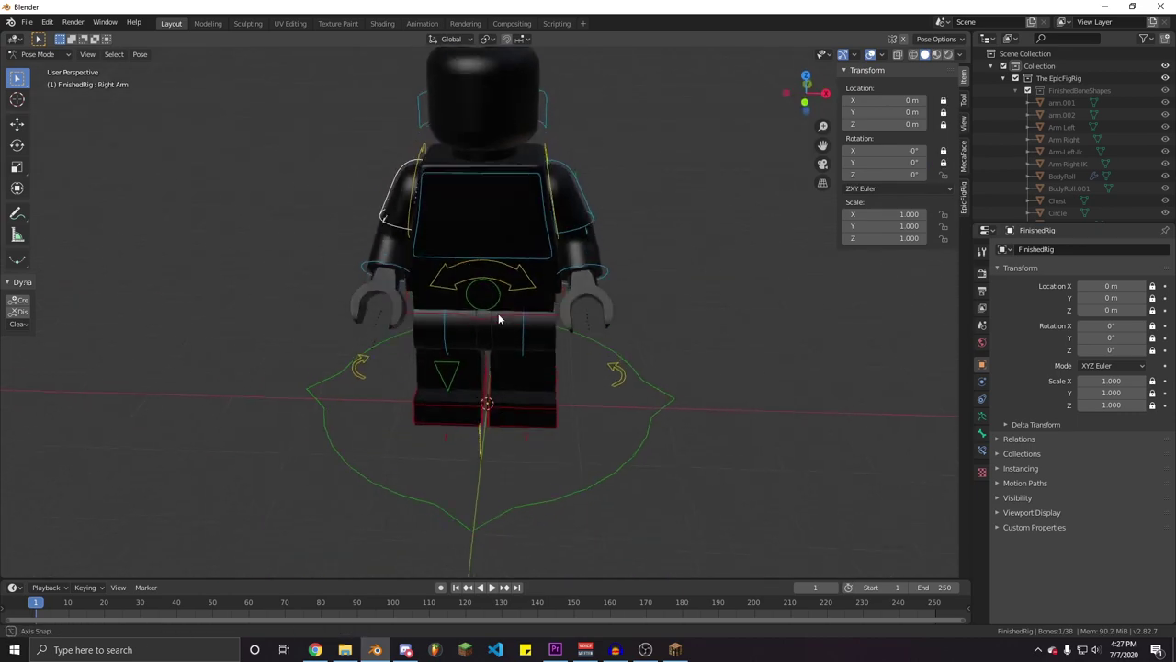
middle_click_drag(499, 318, 567, 352)
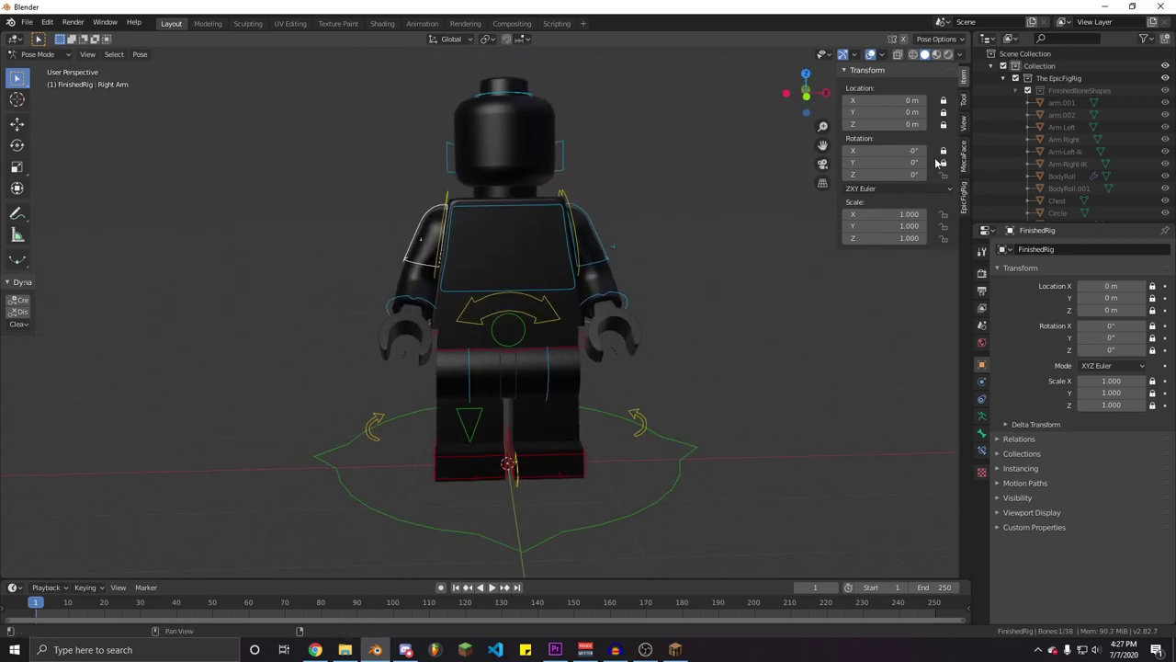
Try moving the LeftFootIK bone to test its location locks, then cancel the move
left_click(588, 455)
middle_click_drag(588, 455, 714, 435)
key("g")
right_click(511, 482)
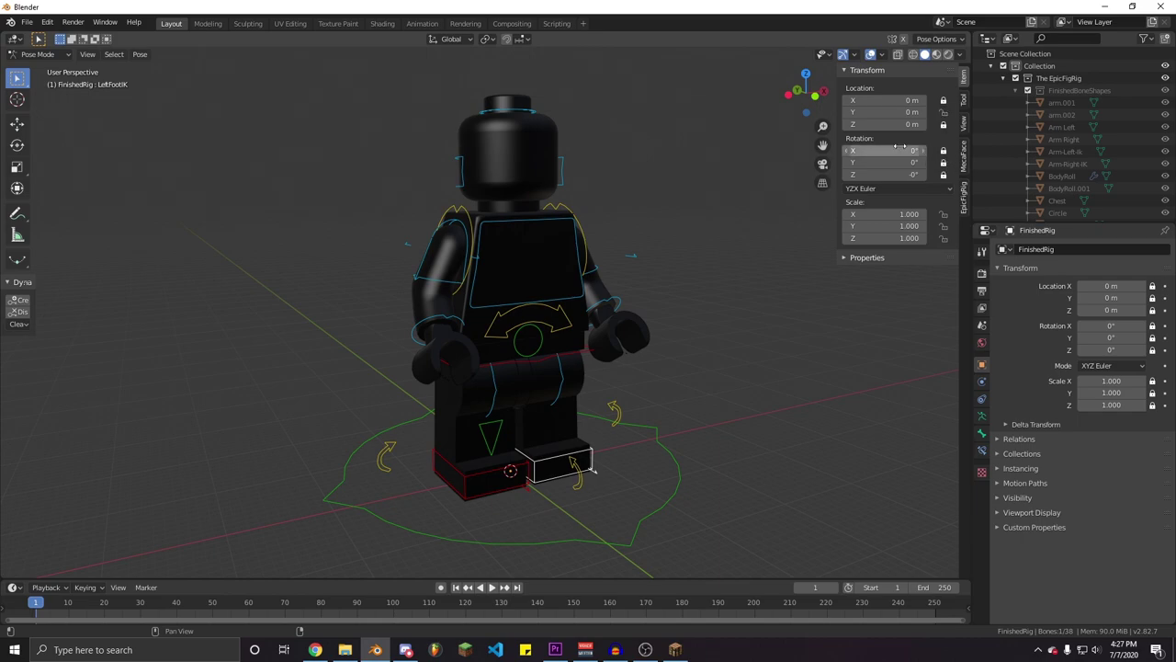
middle_click_drag(620, 480, 617, 441)
scroll(572, 455, "up", 1)
middle_click_drag(562, 311, 536, 305)
left_click(942, 112)
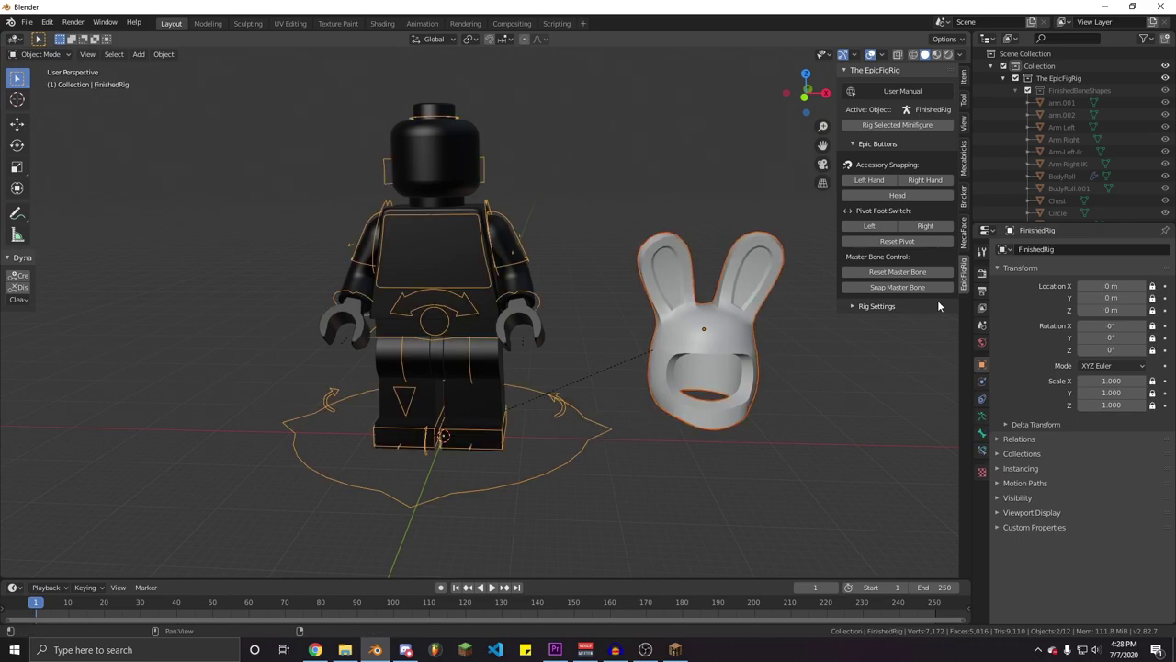
Snap the bunny helmet onto the minifigure's head and increase the rig's Head Accessory Bone Size
left_click(894, 196)
middle_click_drag(436, 179, 496, 243, "shift")
left_click(885, 307)
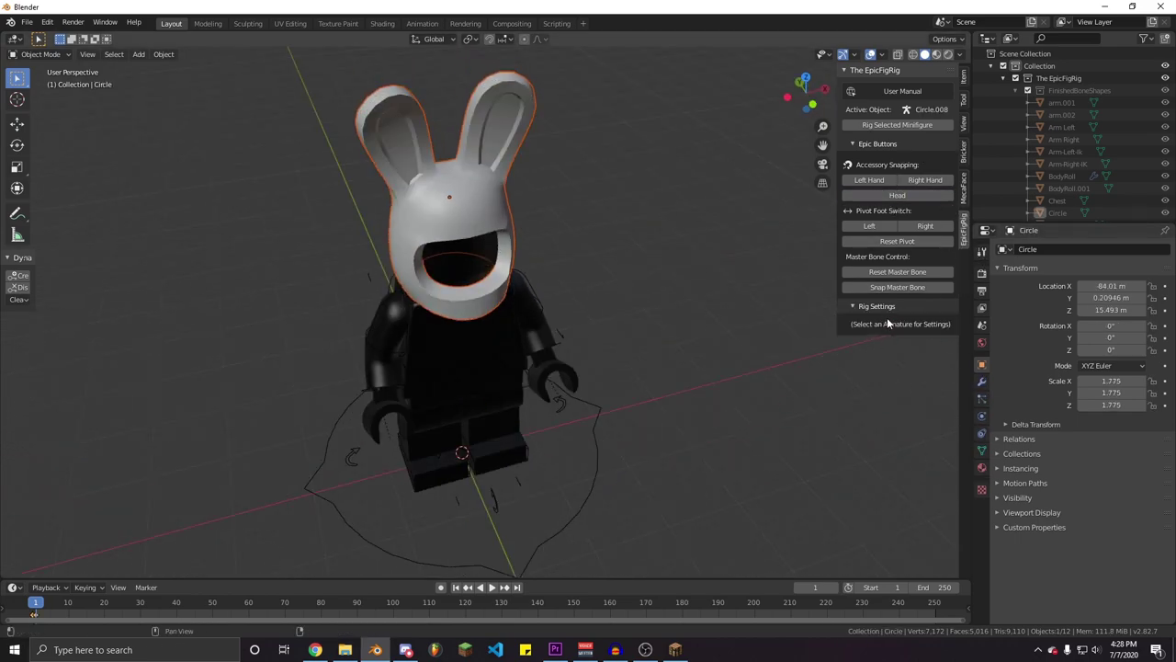
left_click(560, 336)
left_click_drag(882, 364, 923, 364)
Parent the bunny helmet to the rig's Head Accessory bone
key("ctrl+Tab")
left_click(510, 210)
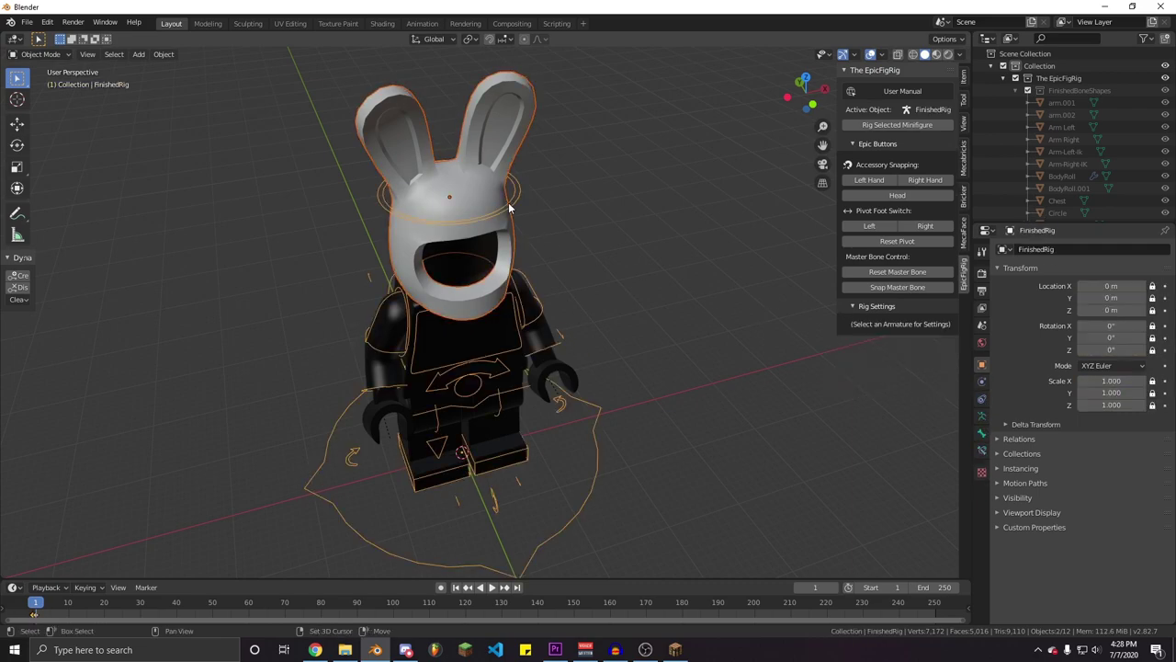
key("ctrl+p")
left_click(496, 232)
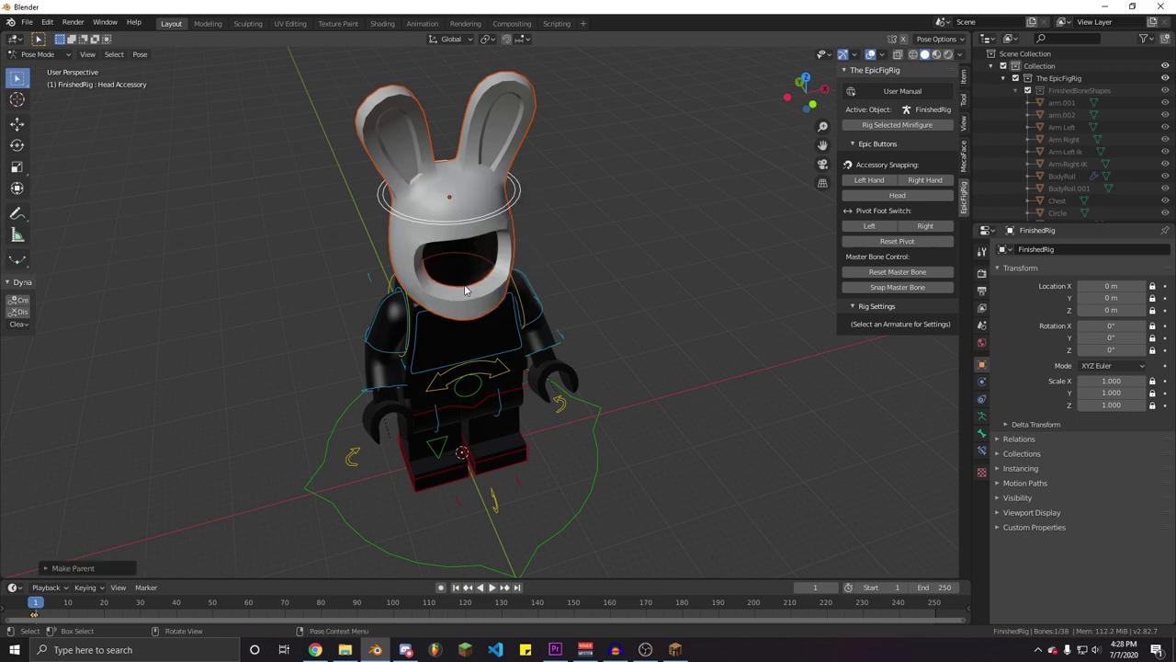
key("ctrl+p")
left_click(481, 239)
Return to Object Mode and select only the bunny helmet
middle_click_drag(467, 254, 489, 250)
key("ctrl+Tab")
left_click(508, 216)
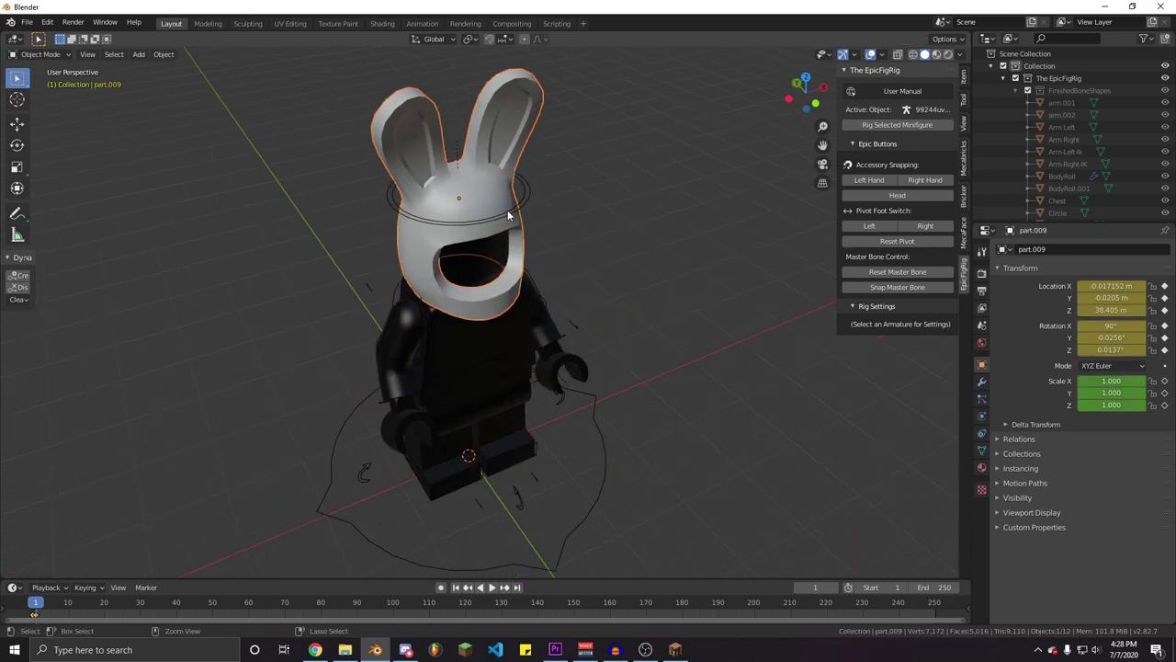
Try moving the rig's Head Accessory bone in Pose Mode to test the parented helmet, and cancel the move
left_click(514, 213)
key("ctrl+Tab")
middle_click_drag(535, 286, 513, 254)
key("g")
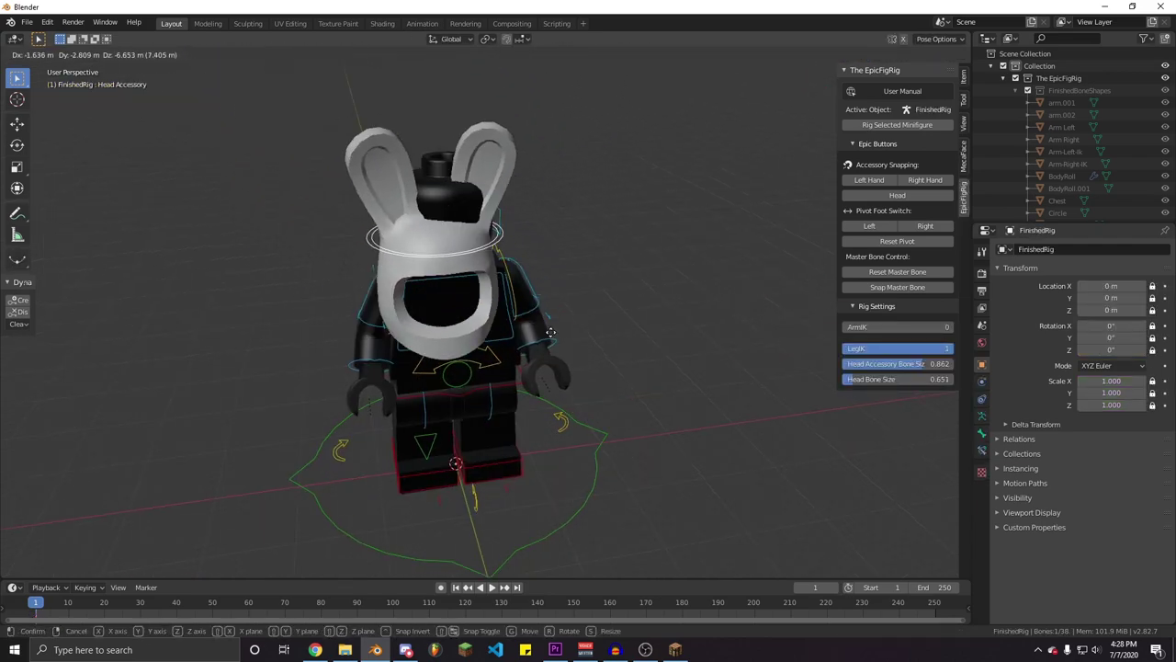
right_click(580, 265)
Return to Object Mode, select the bunny helmet and try moving it on its own, cancelling the move
scroll(515, 264, "up", 2)
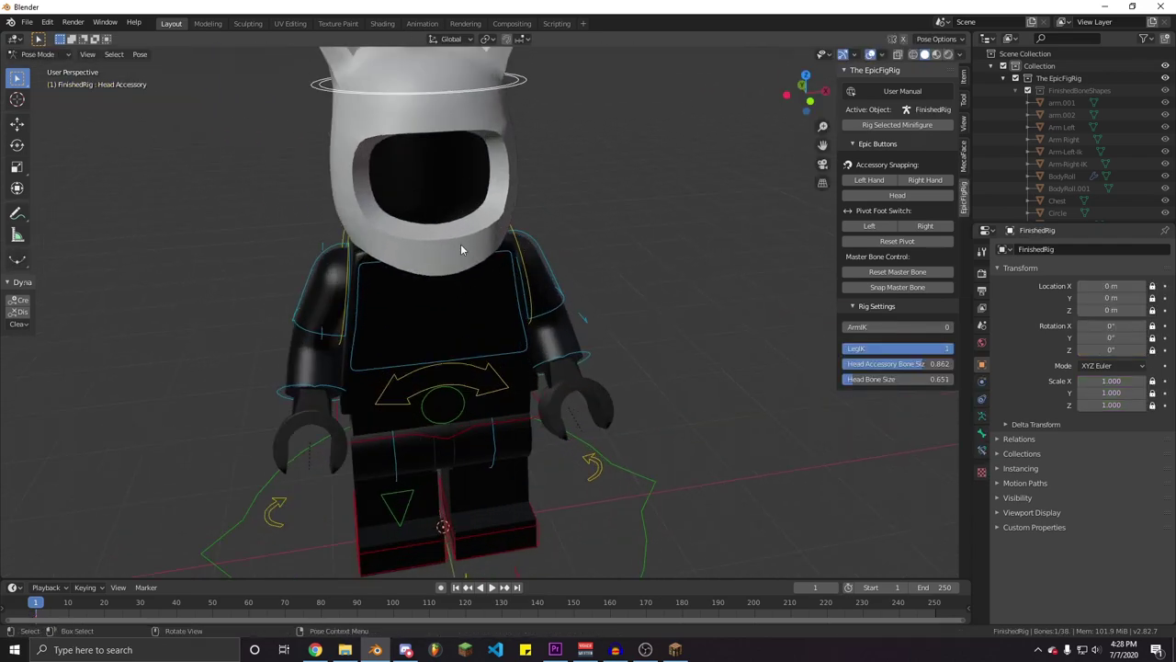
middle_click_drag(473, 163, 489, 107)
key("ctrl+Tab")
left_click(457, 146)
scroll(457, 147, "down", 2)
key("g")
right_click(391, 183)
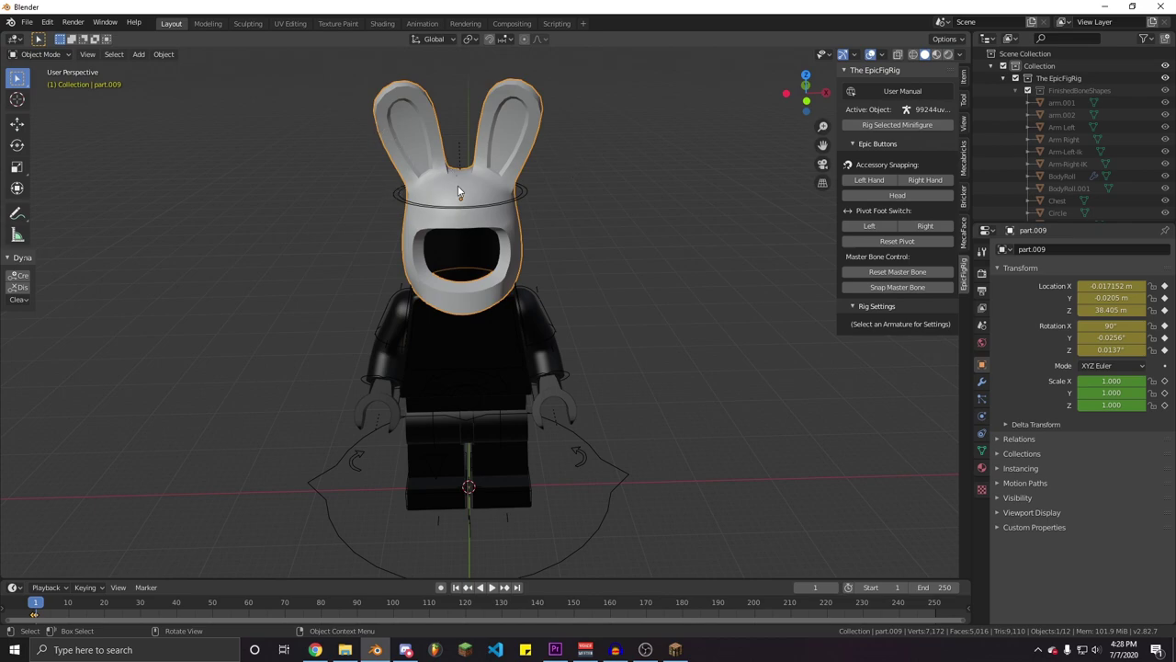
Clear the bunny helmet's parent without the keep-transformation option
middle_click_drag(531, 224, 541, 220)
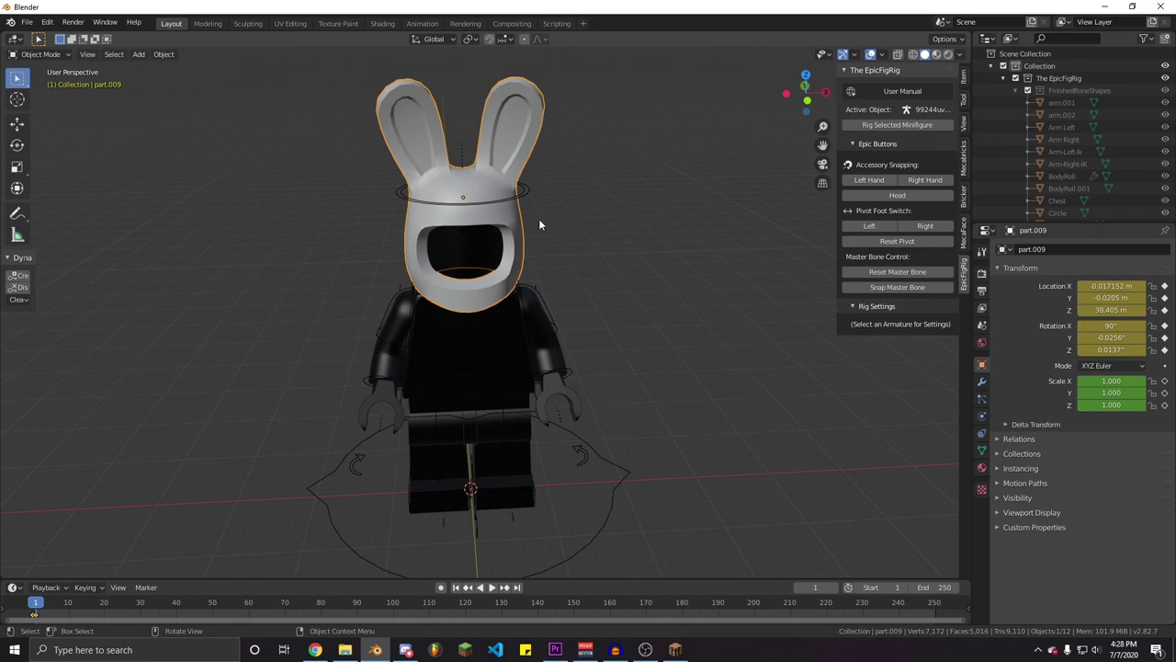
key("alt+p")
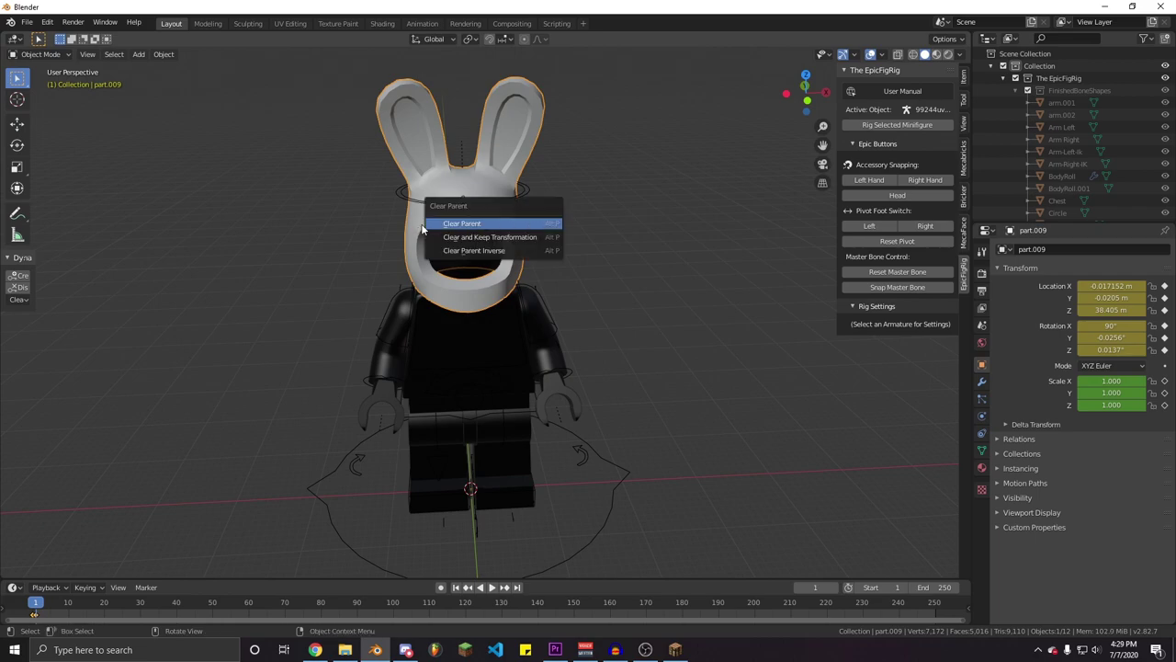
left_click(486, 225)
Try moving the unparented helmet and the Head Accessory bone separately, cancelling both moves
key("g")
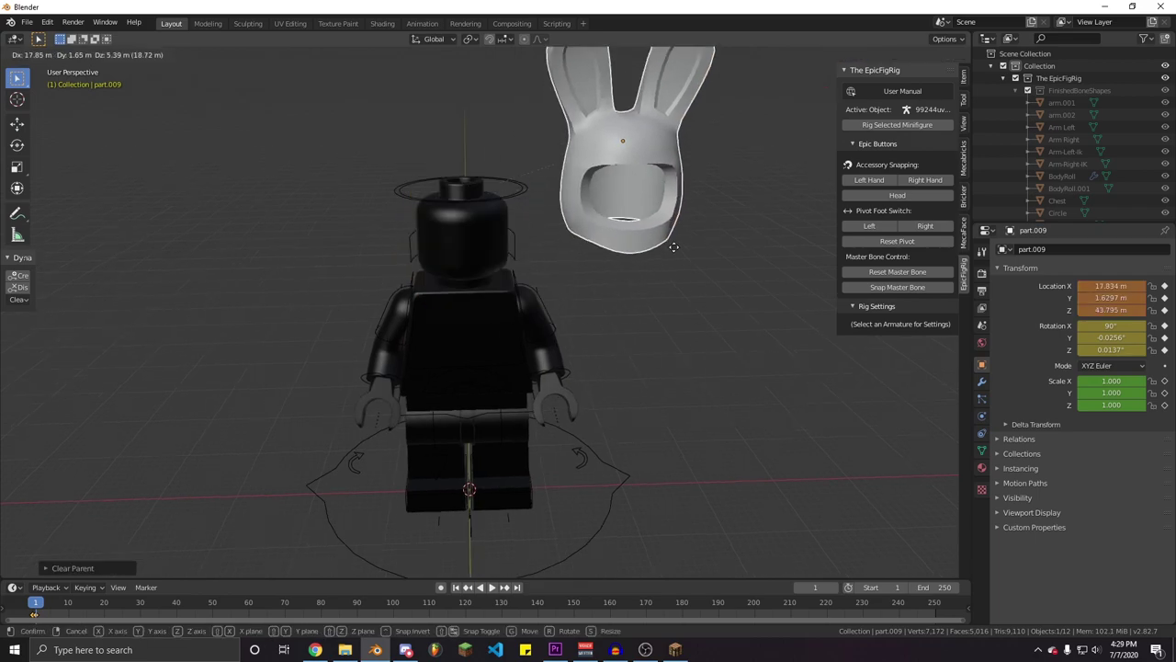
right_click(601, 356)
left_click(522, 187)
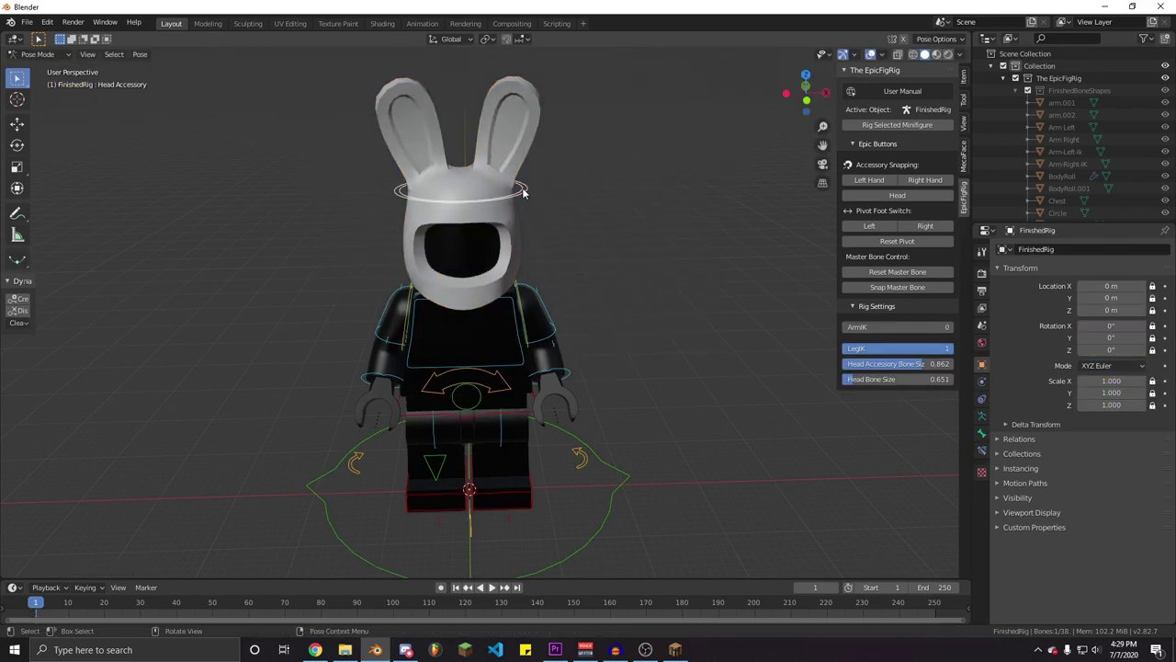
key("g")
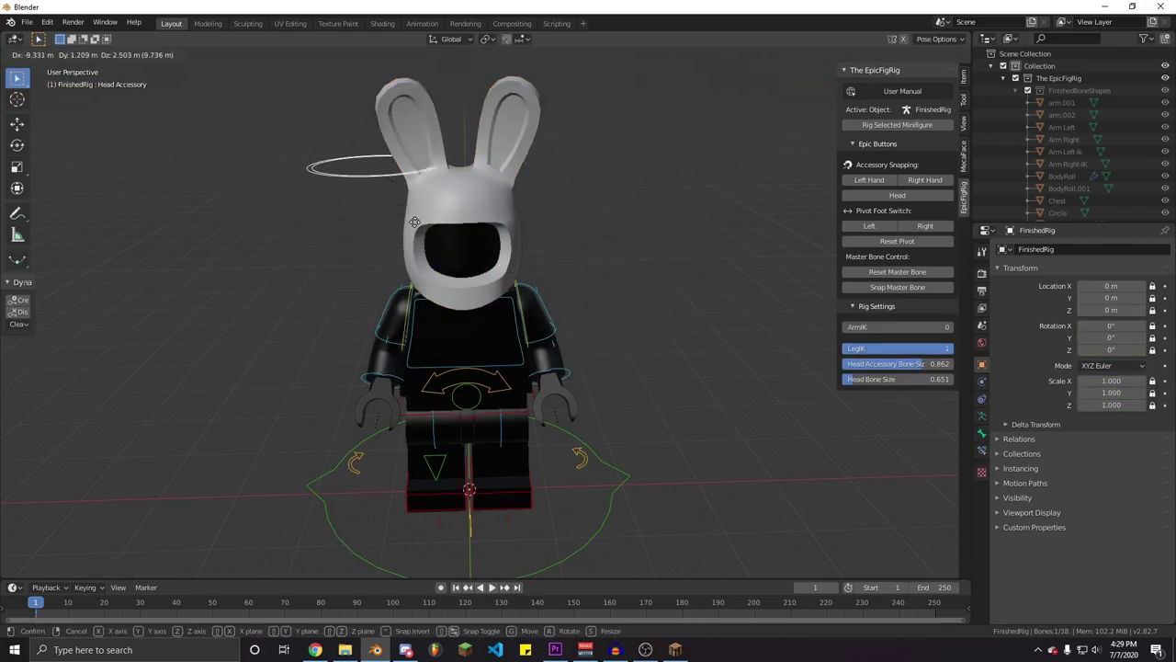
key("Escape")
Return the rig to Object Mode and select the whole armature
middle_click_drag(323, 413, 398, 463)
key("ctrl+Tab")
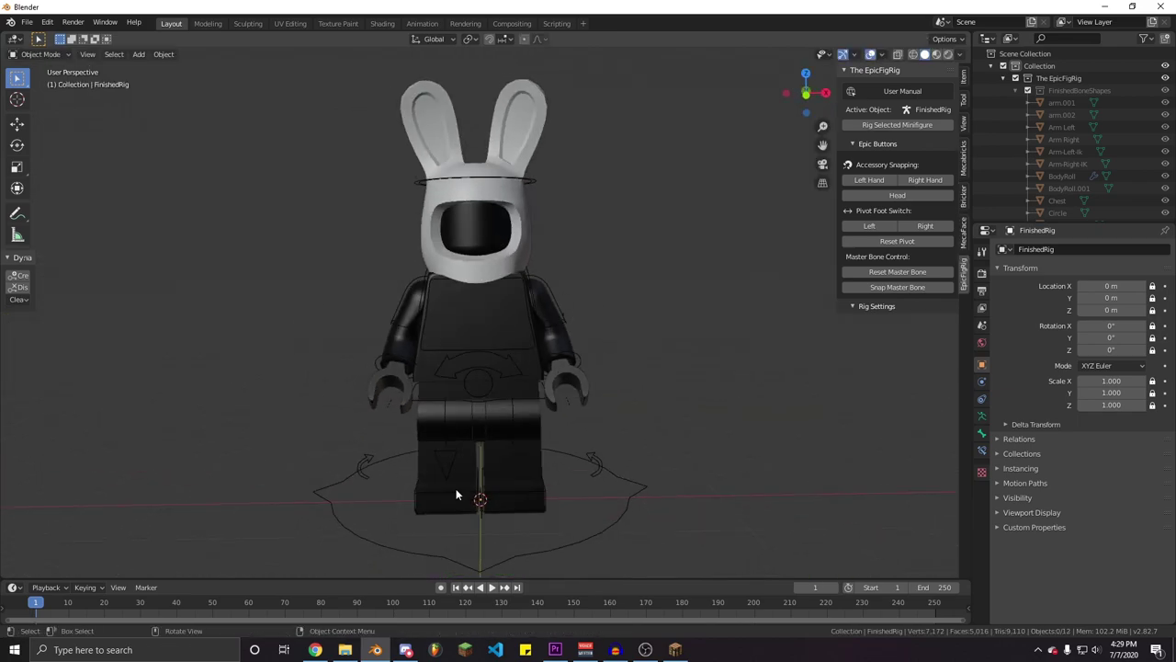
left_click(562, 319)
left_click(489, 350)
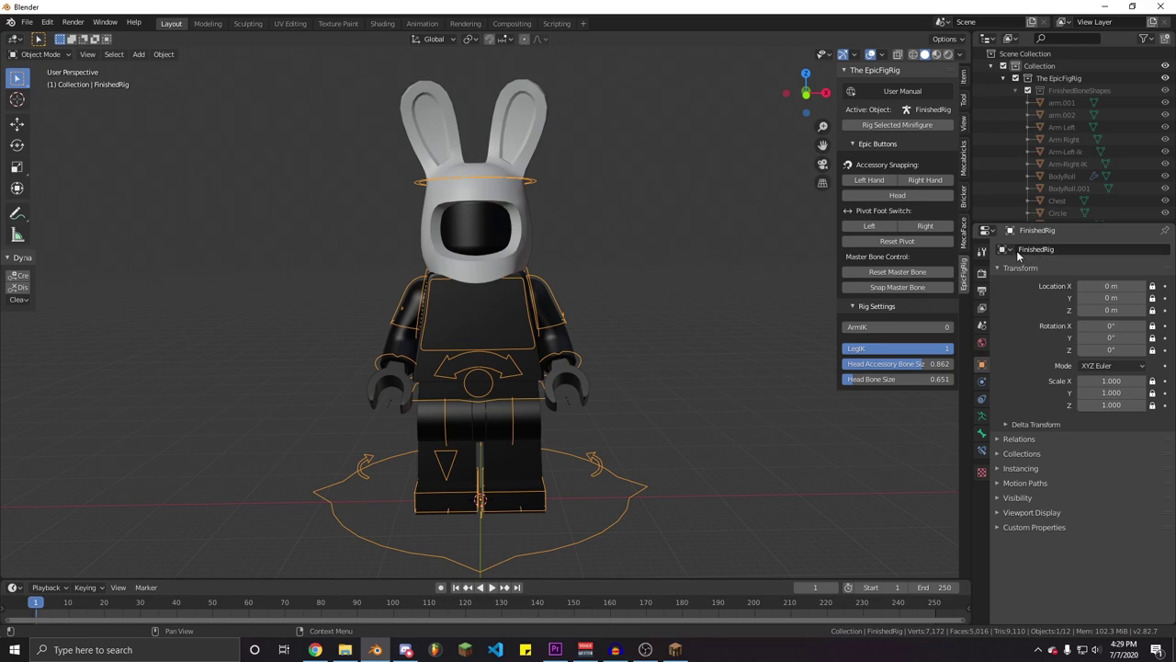
Compare the rig's name in its object properties with the name in its armature data properties
left_click(982, 417)
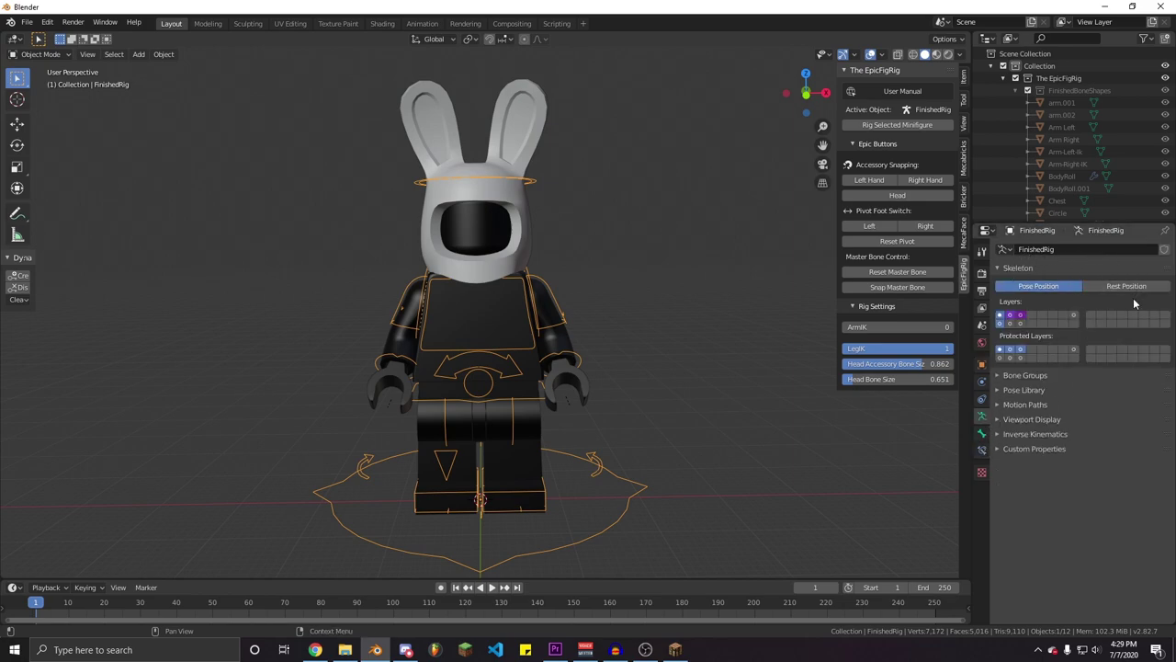
left_click(983, 364)
left_click(982, 416)
middle_click_drag(699, 349, 556, 390)
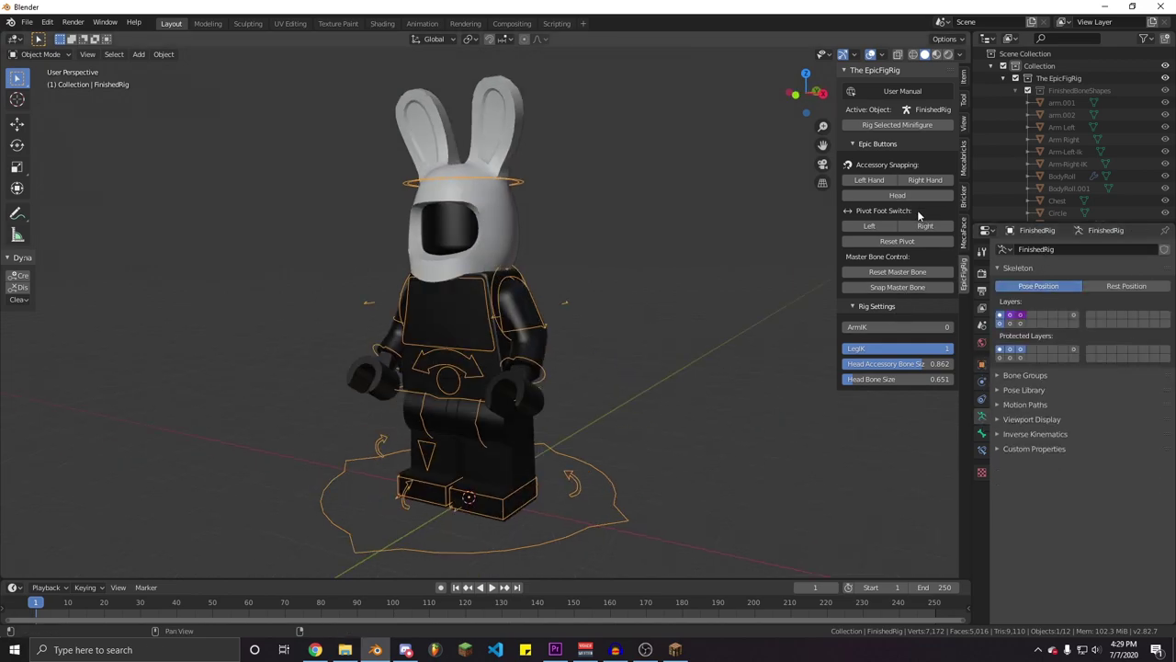
left_click(982, 364)
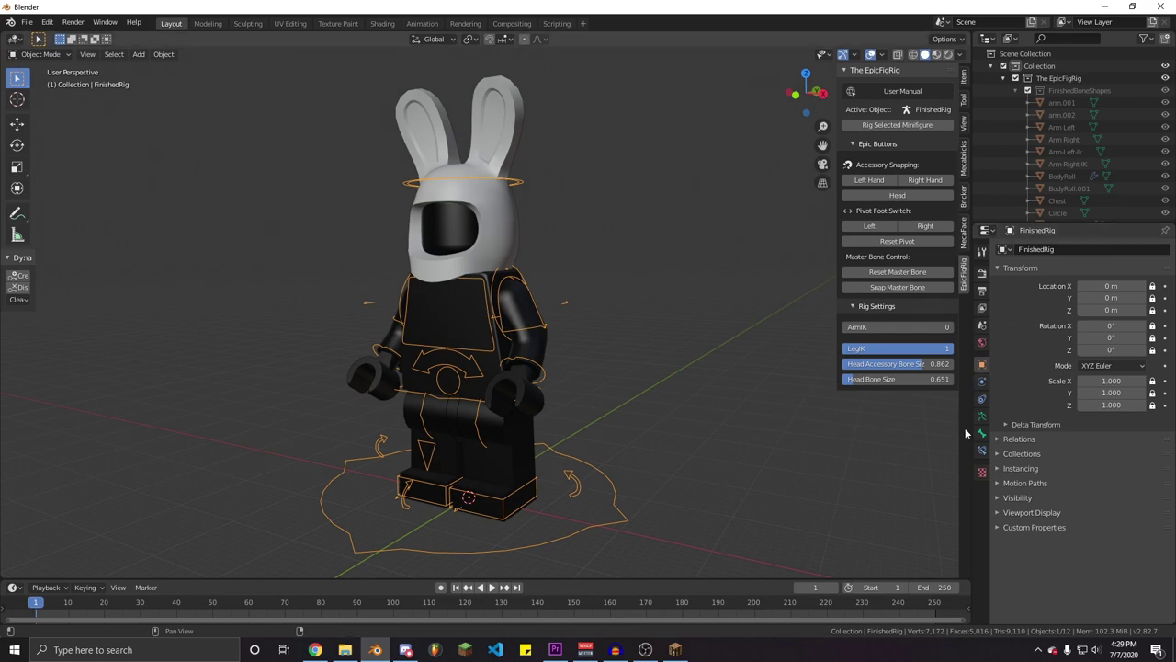
left_click(983, 416)
left_click(982, 364)
middle_click_drag(639, 381, 662, 381)
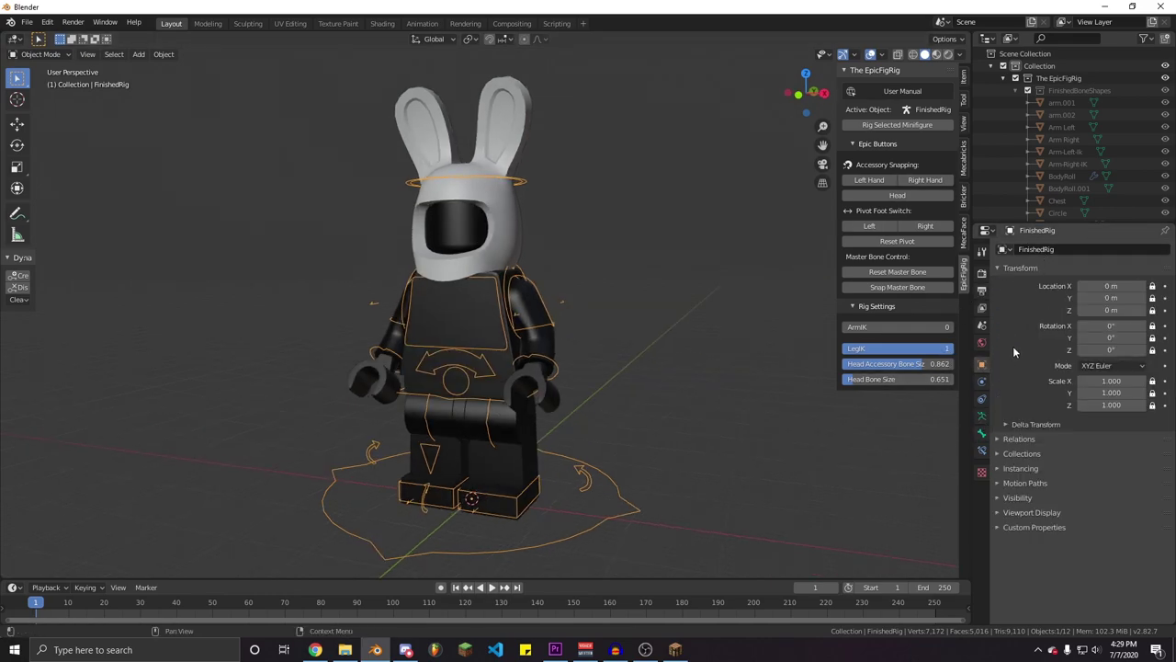
left_click(982, 416)
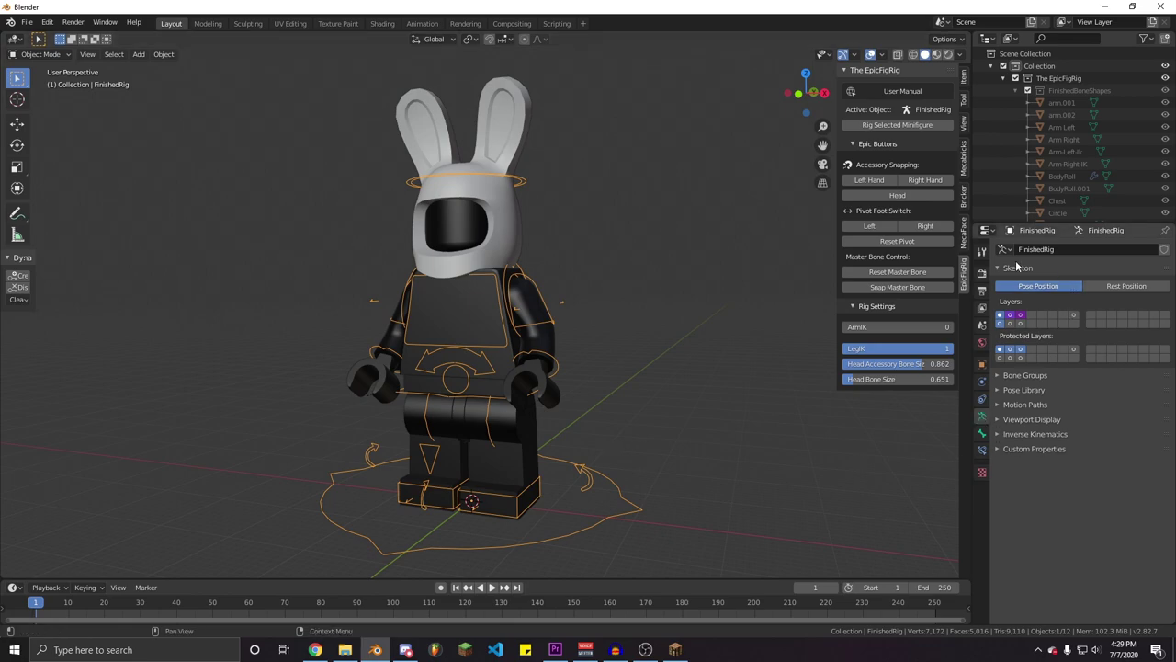
middle_click_drag(583, 384, 606, 380)
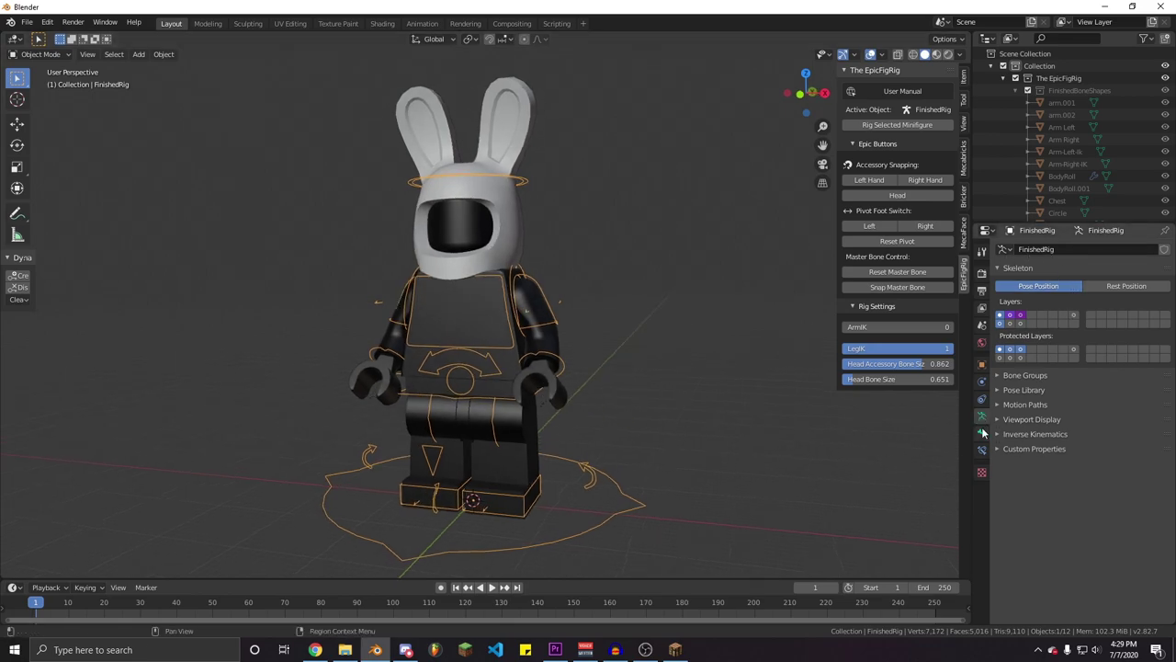
left_click(980, 364)
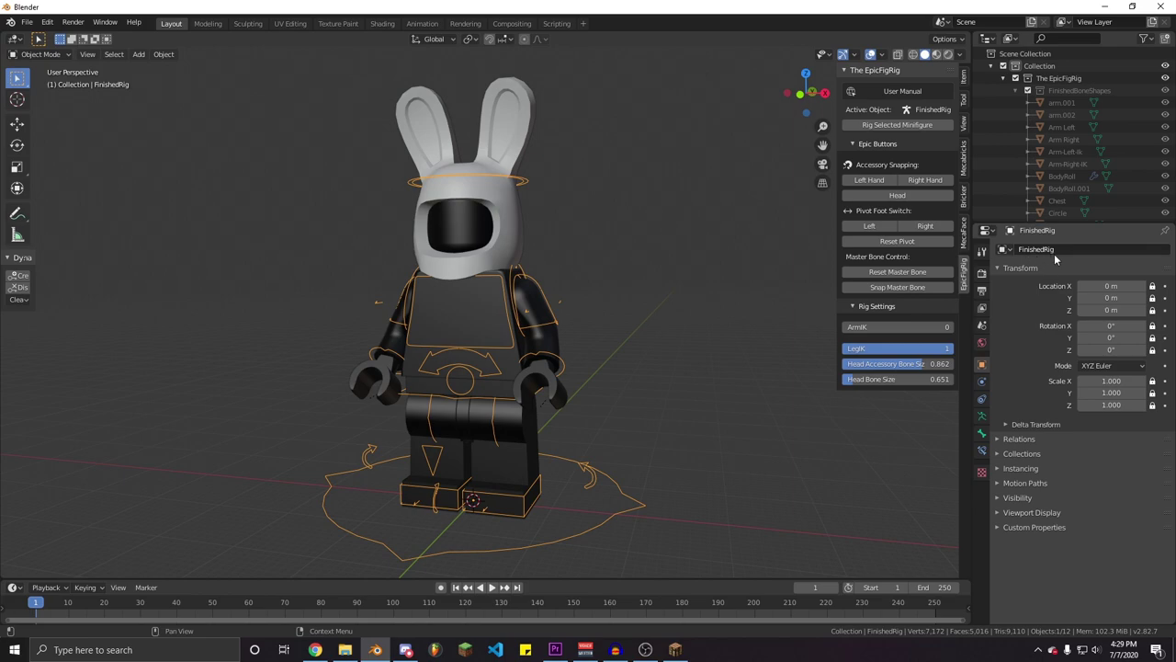
middle_click_drag(592, 385, 627, 393)
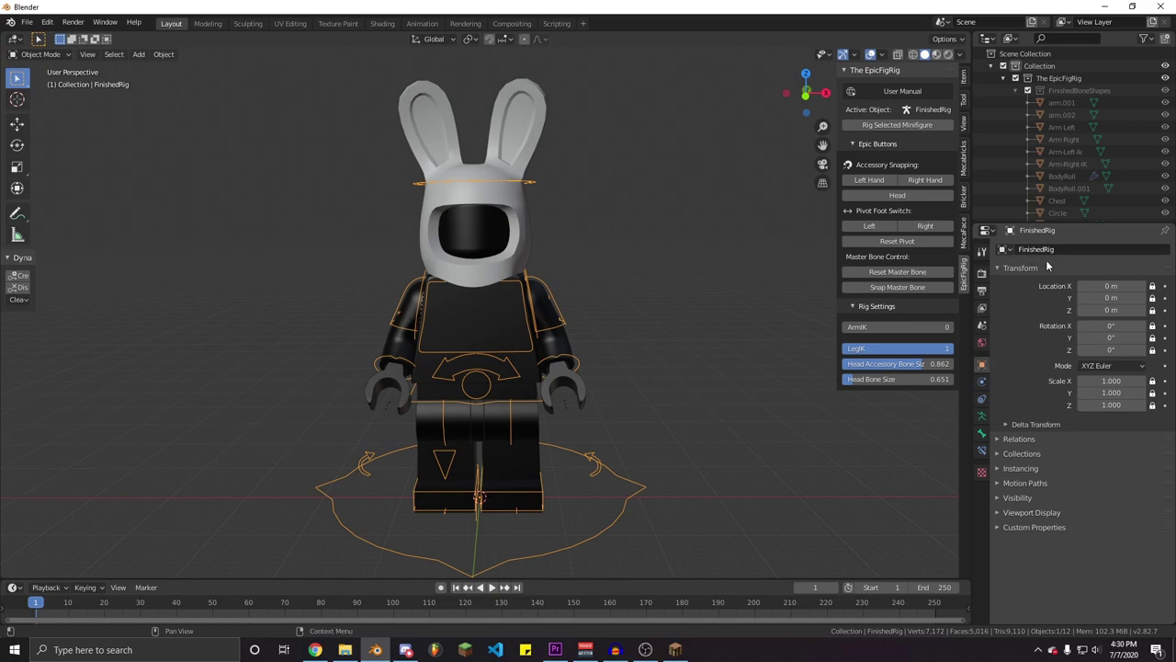
Clear the selection and reselect the minifigure's rig
middle_click_drag(644, 392, 639, 290)
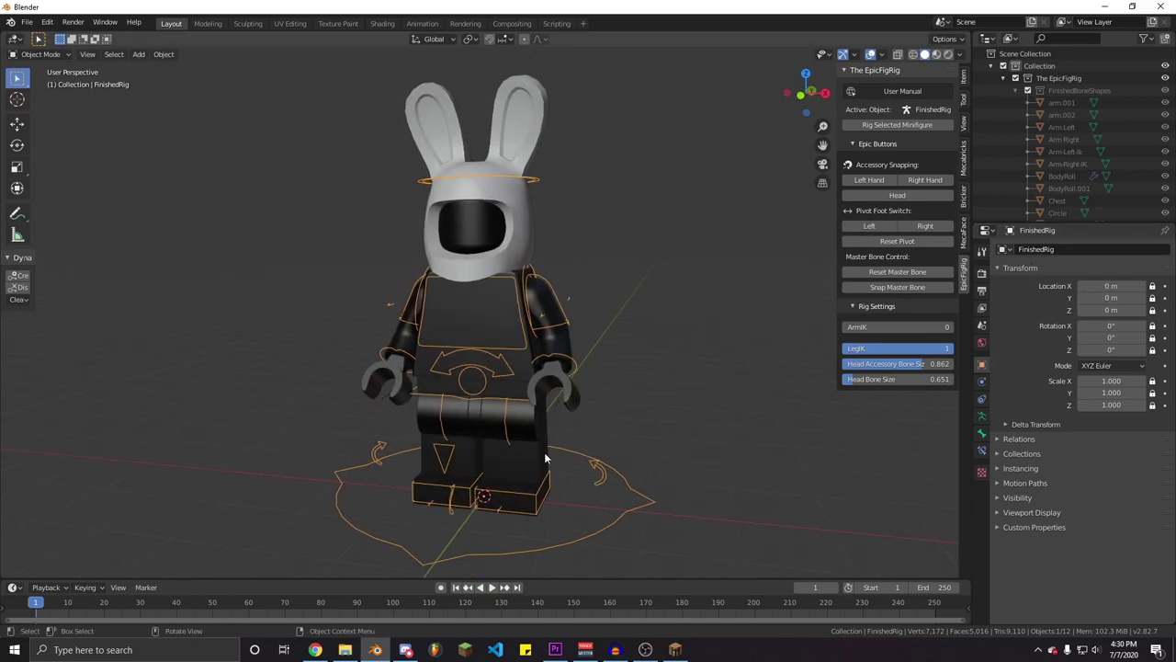
scroll(619, 381, "down", 1)
middle_click_drag(619, 382, 622, 410)
left_click(622, 411)
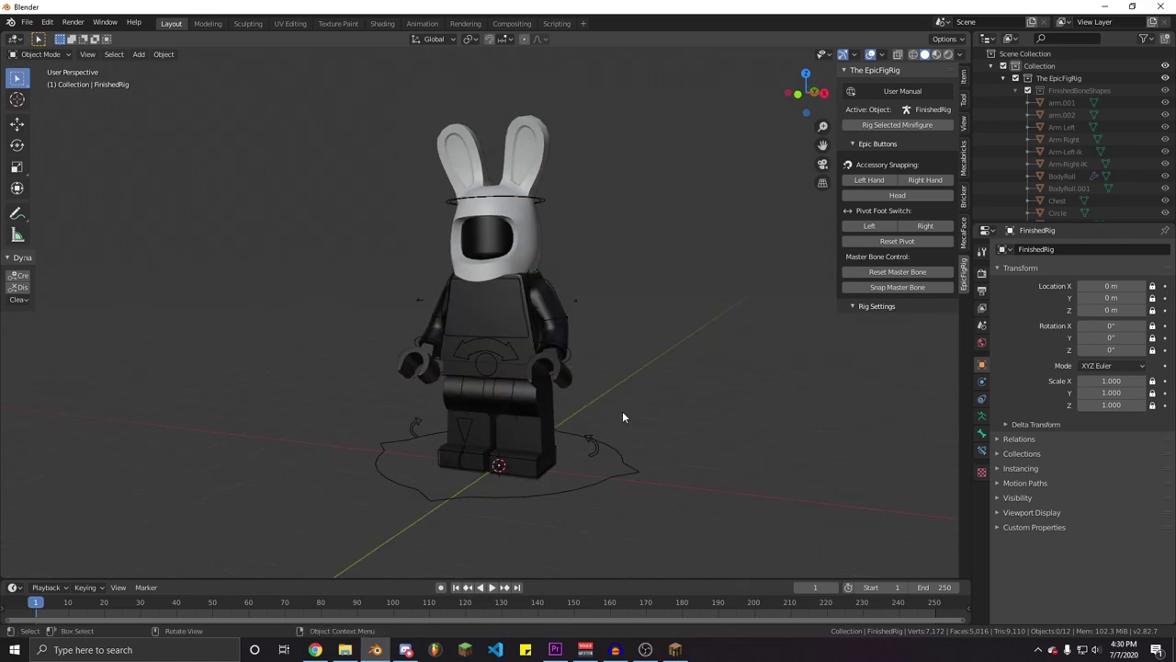
left_click(577, 307)
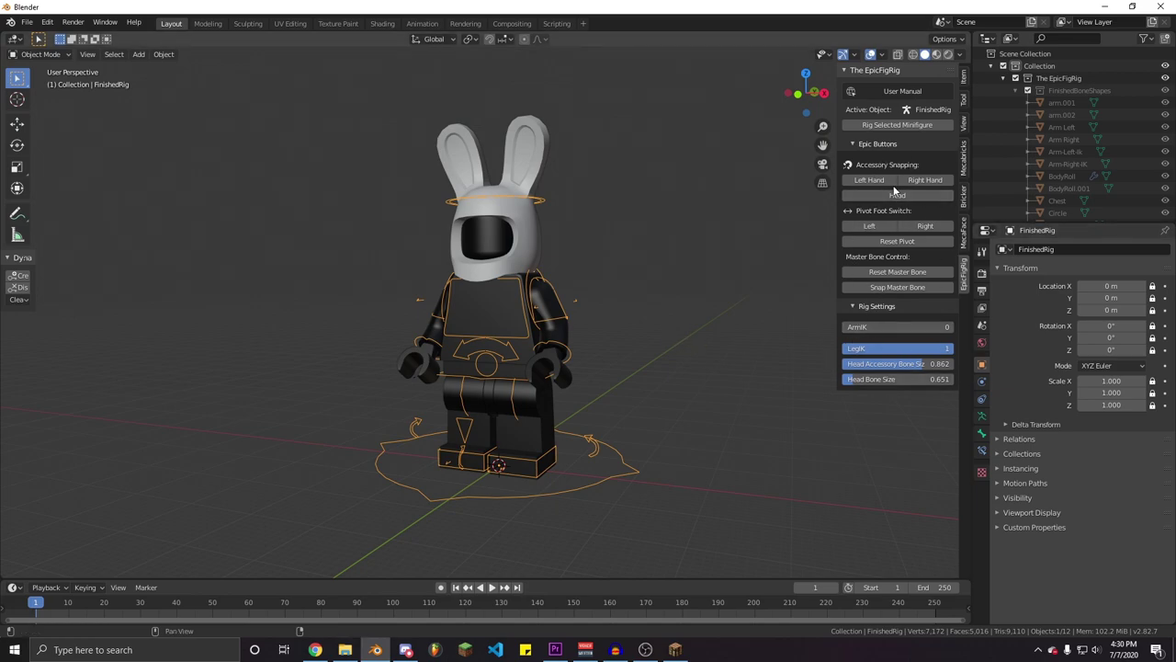
scroll(644, 421, "up", 2)
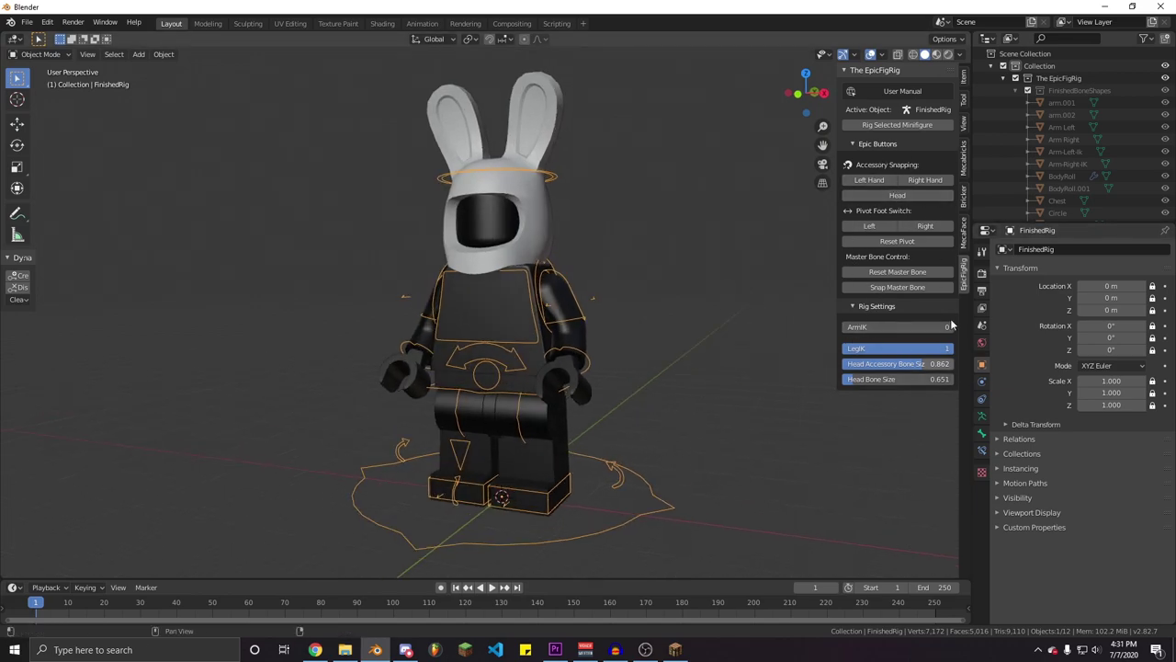
middle_click_drag(725, 386, 748, 375)
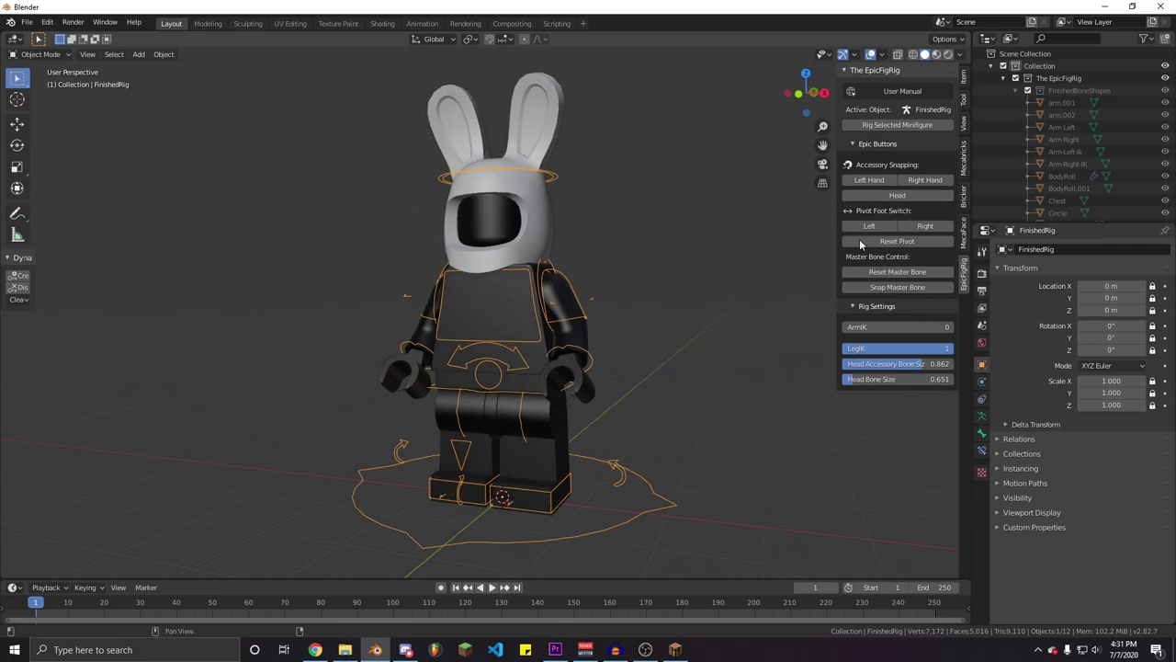
scroll(638, 348, "down", 1)
middle_click_drag(637, 348, 652, 348)
scroll(643, 359, "up", 1)
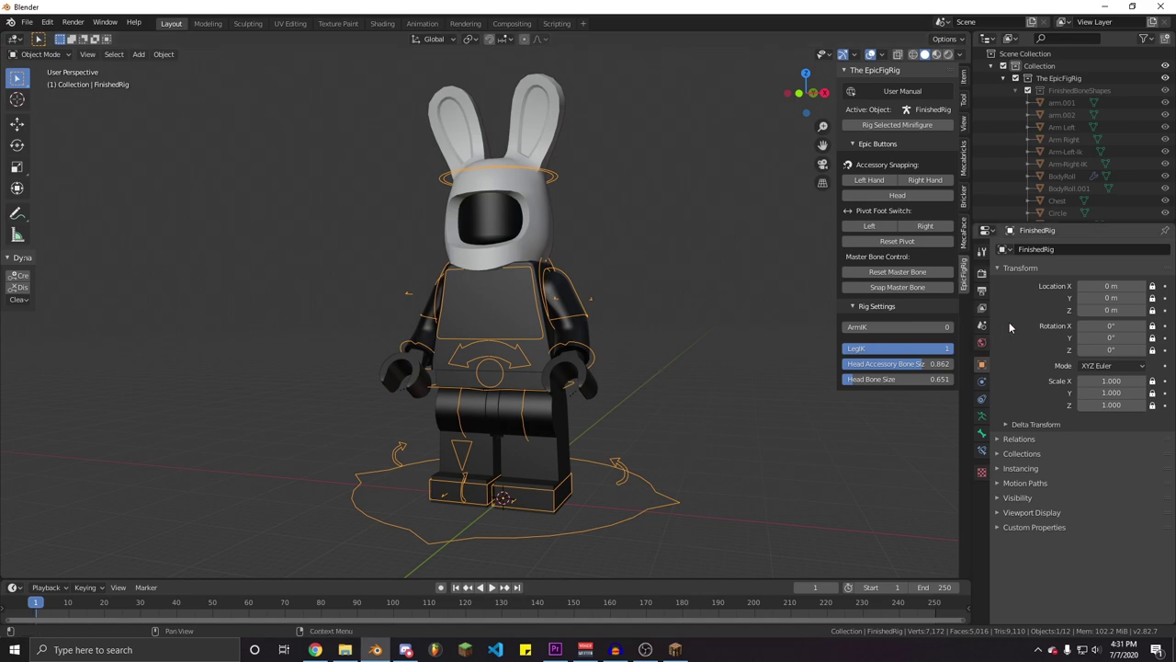
middle_click_drag(655, 384, 643, 387)
scroll(650, 392, "up", 1)
scroll(649, 392, "down", 1)
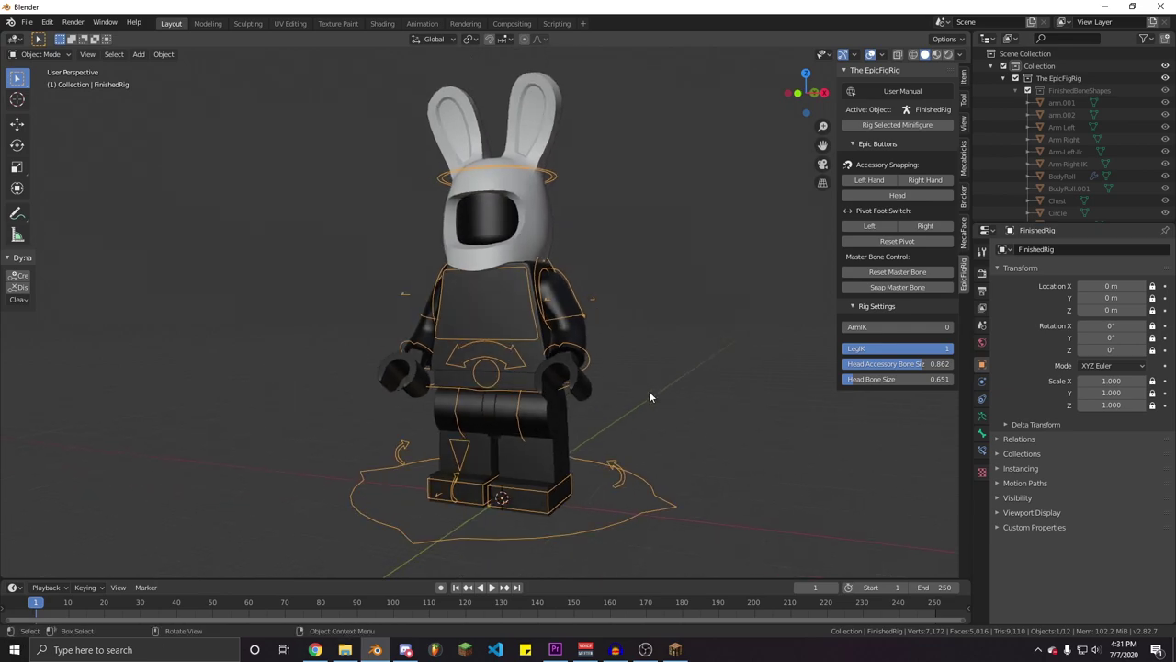